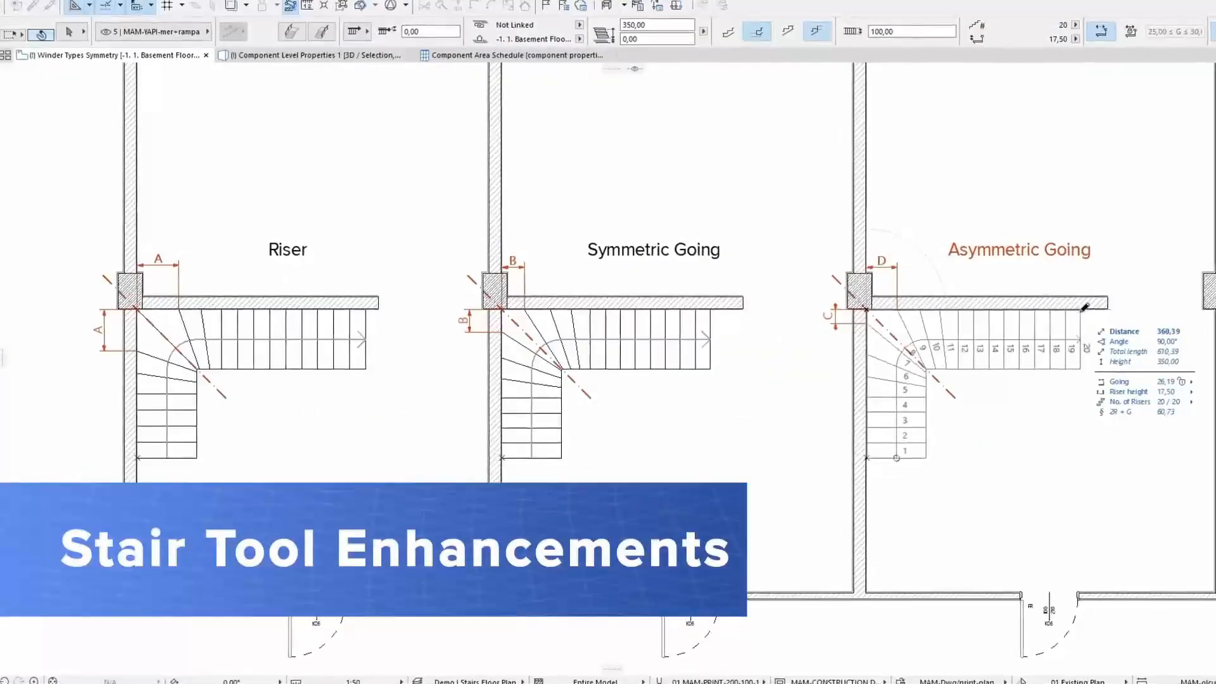
pyautogui.scroll(4, 1018, 415)
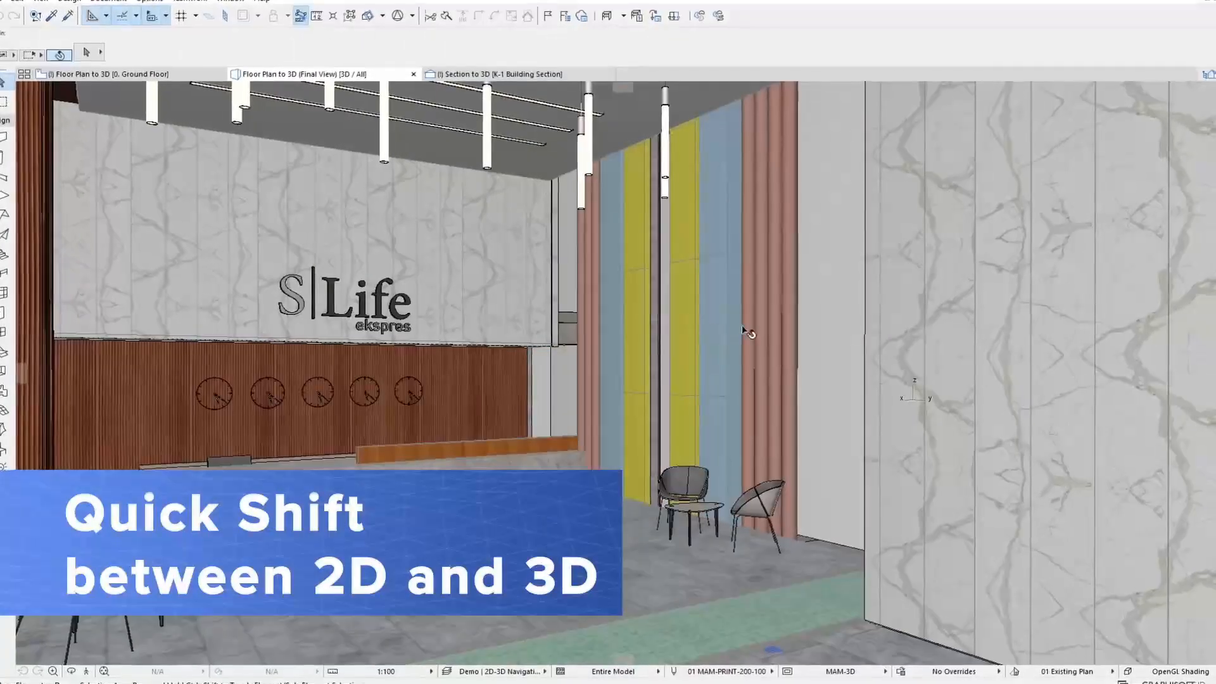
# Select the clicked 3D element on the floor plan from its context menu.
pyautogui.rightClick(779, 352)
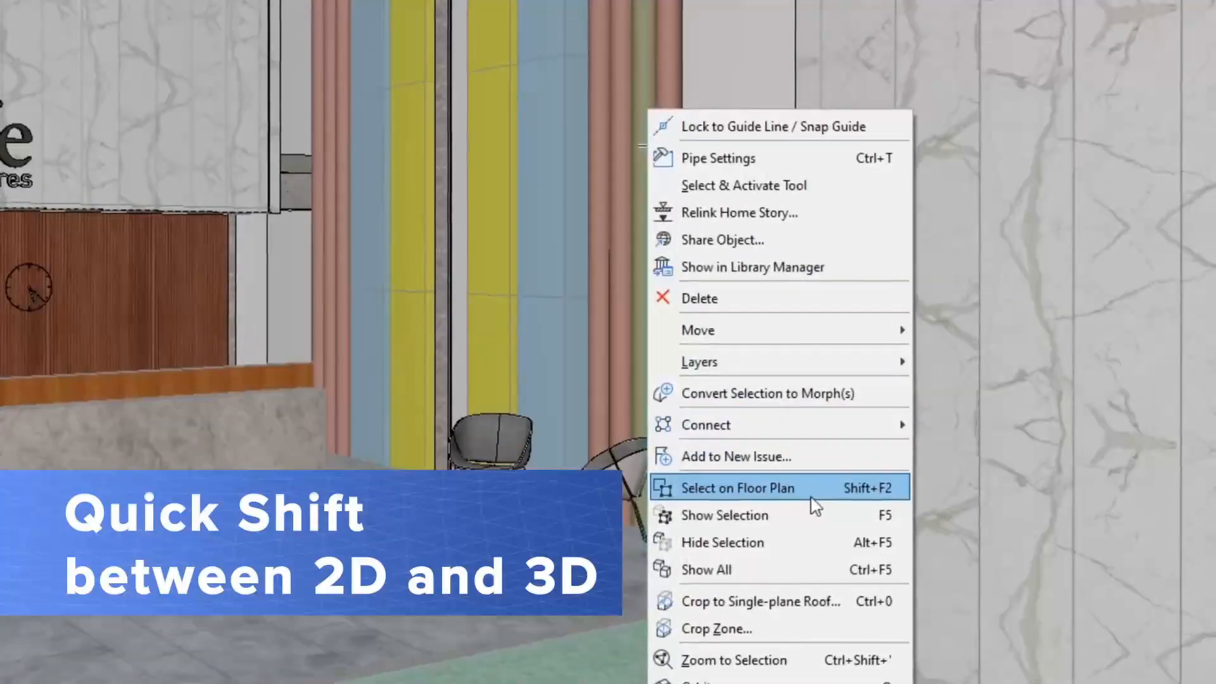
pyautogui.click(785, 475)
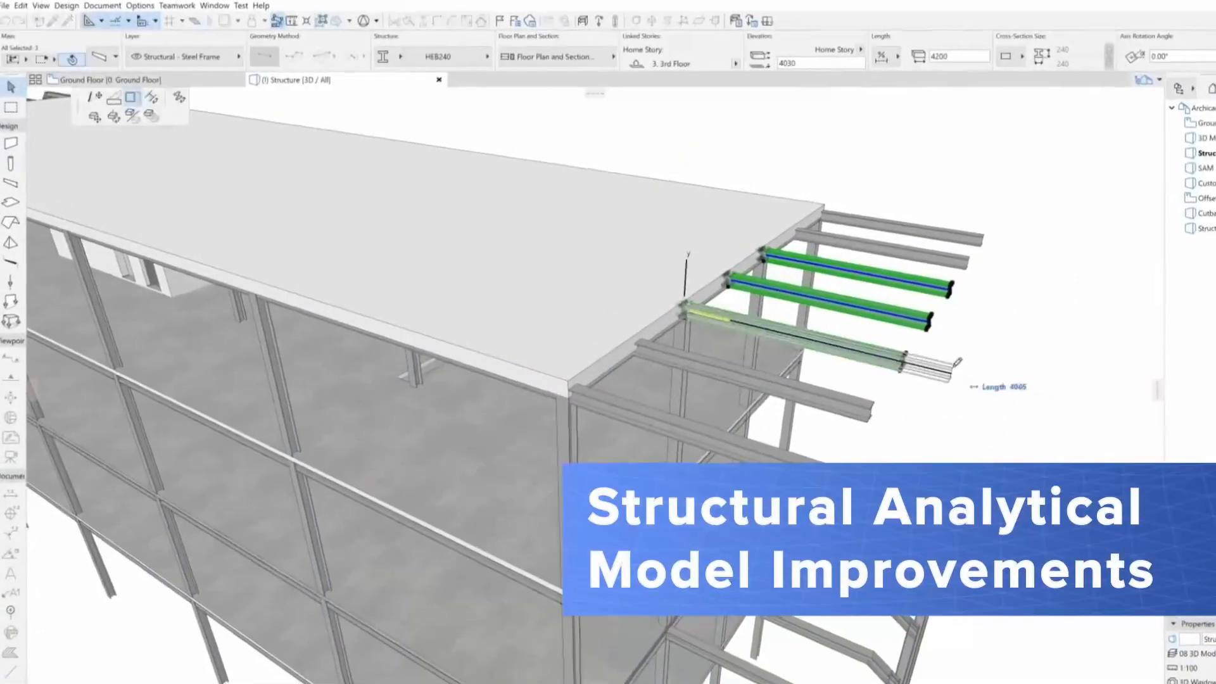
pyautogui.click(1064, 407)
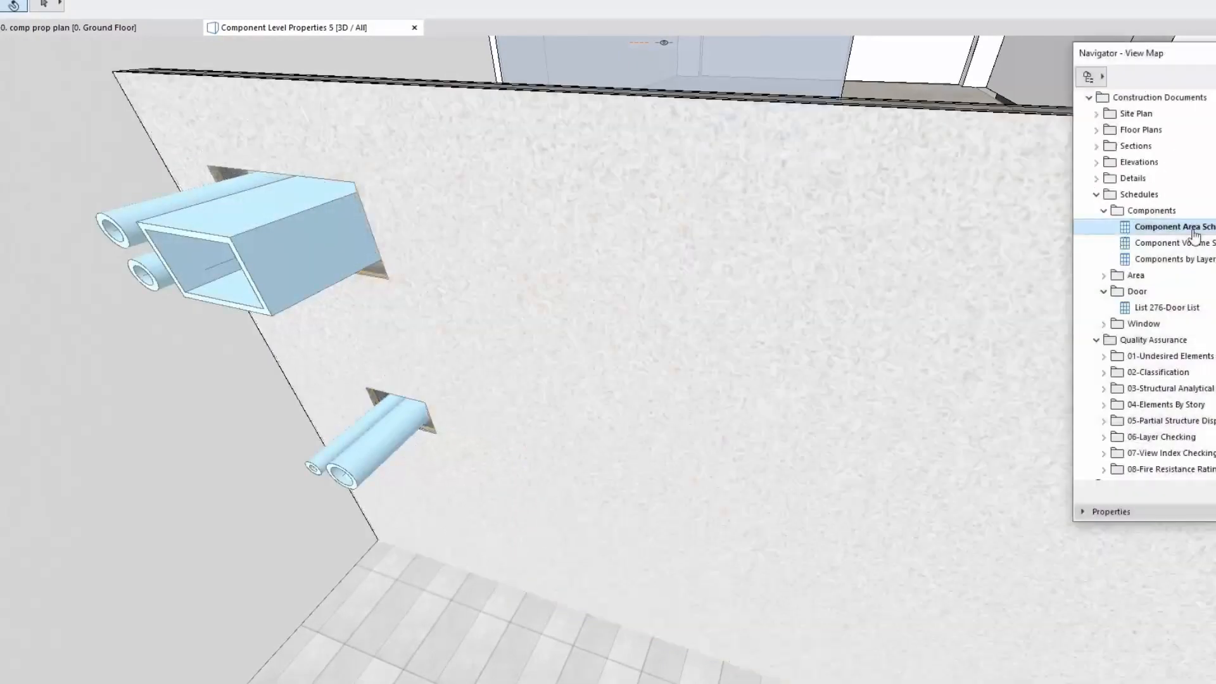
pyautogui.doubleClick(1178, 226)
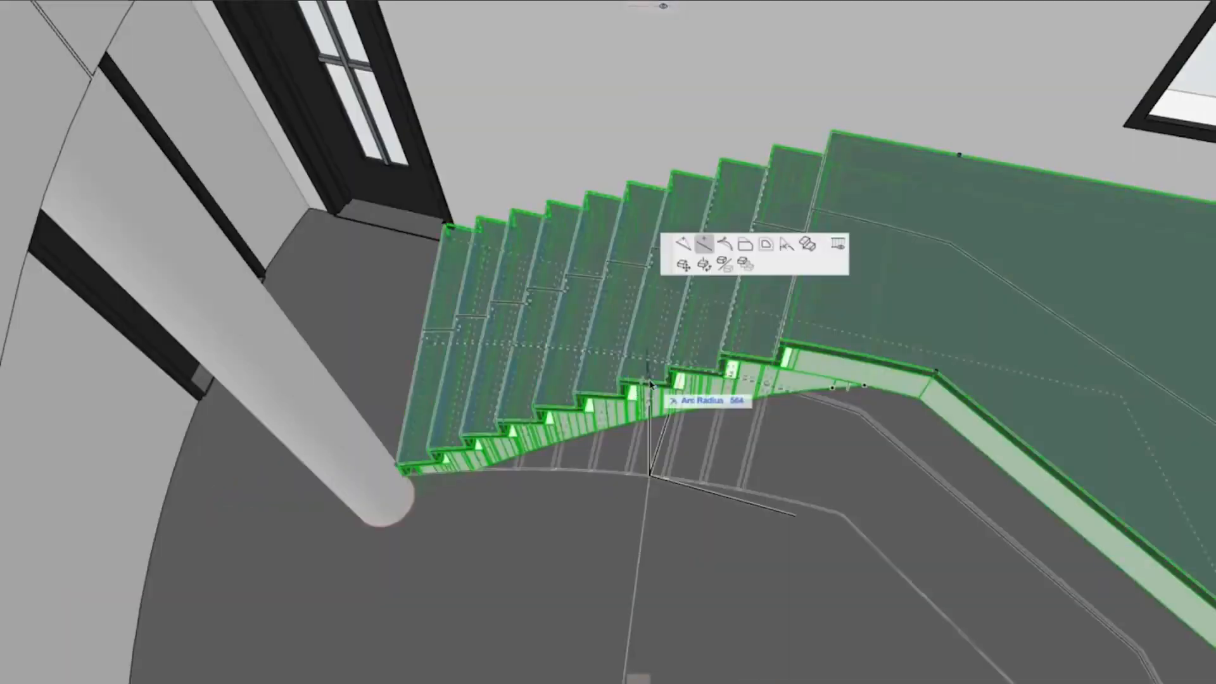
pyautogui.click(793, 515)
pyautogui.click(886, 557)
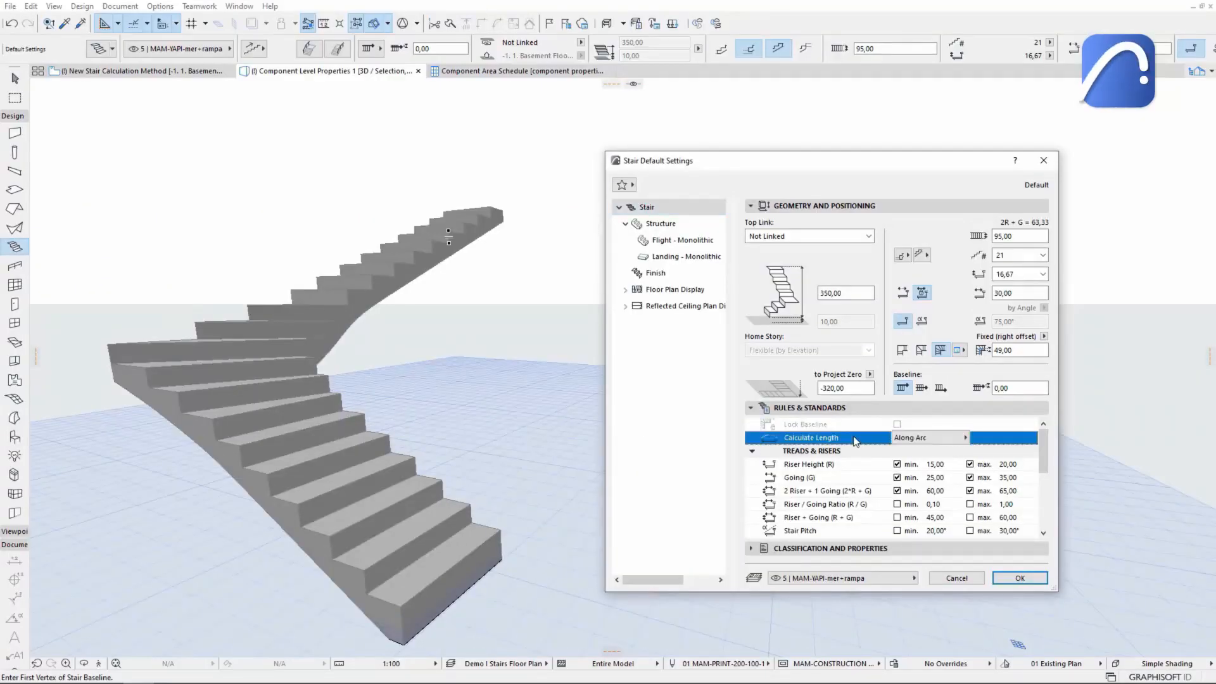
# Set the stair's Calculate Length rule to Along Chord in the stair settings.
pyautogui.click(966, 438)
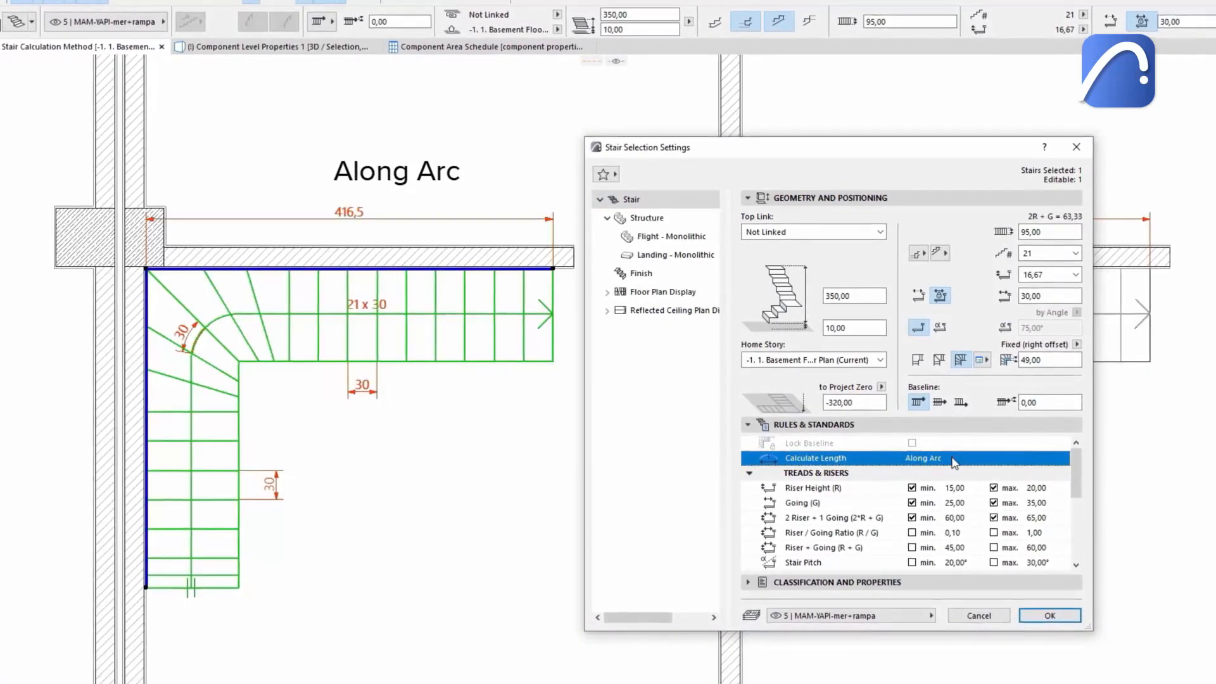
pyautogui.click(954, 459)
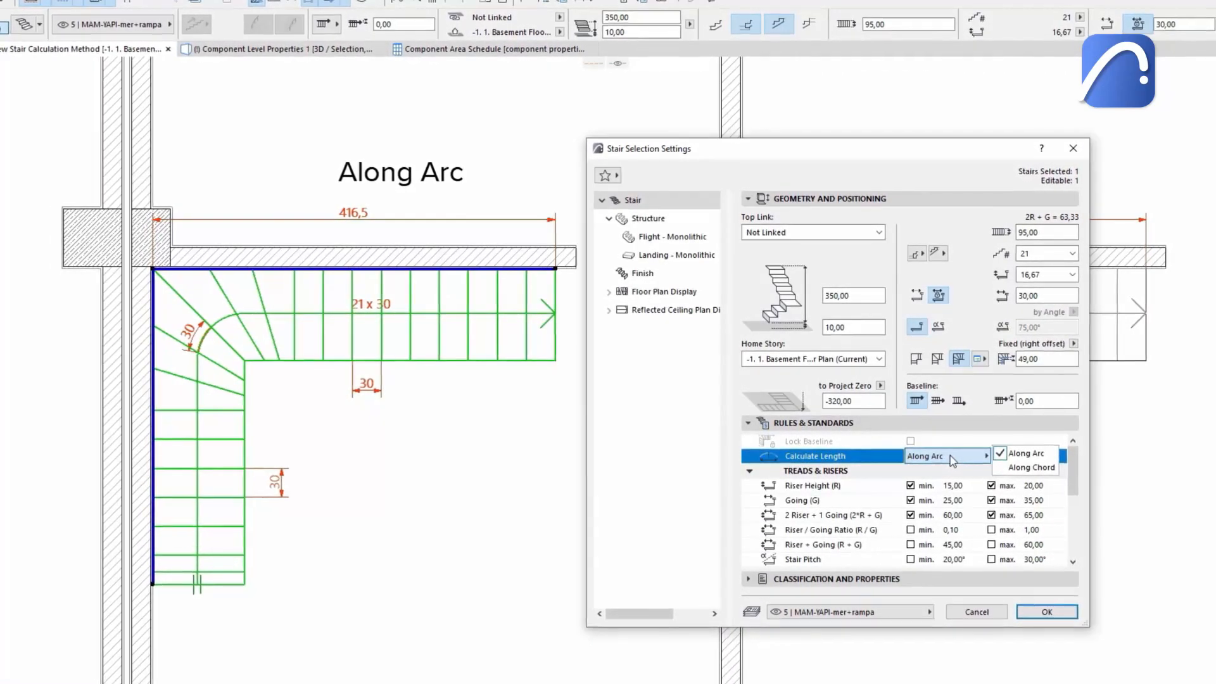
pyautogui.click(949, 455)
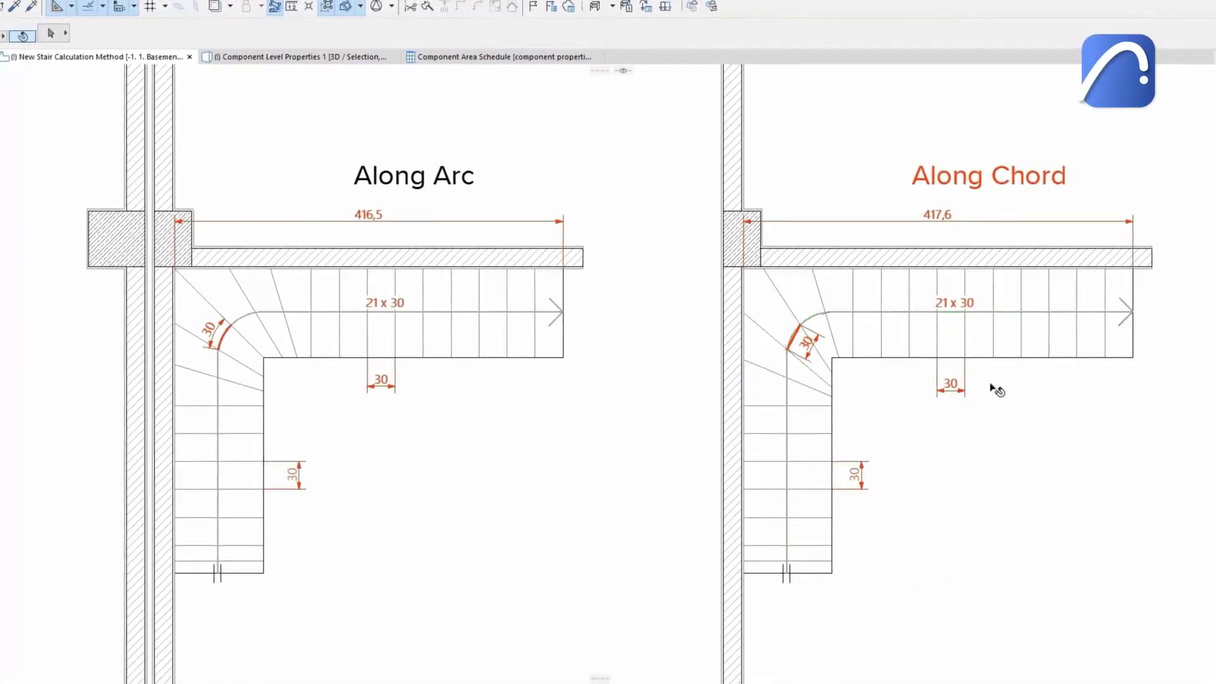
# Zoom in to compare the winder going dimensions of the Along Arc and Along Chord stairs.
pyautogui.scroll(3, 998, 390)
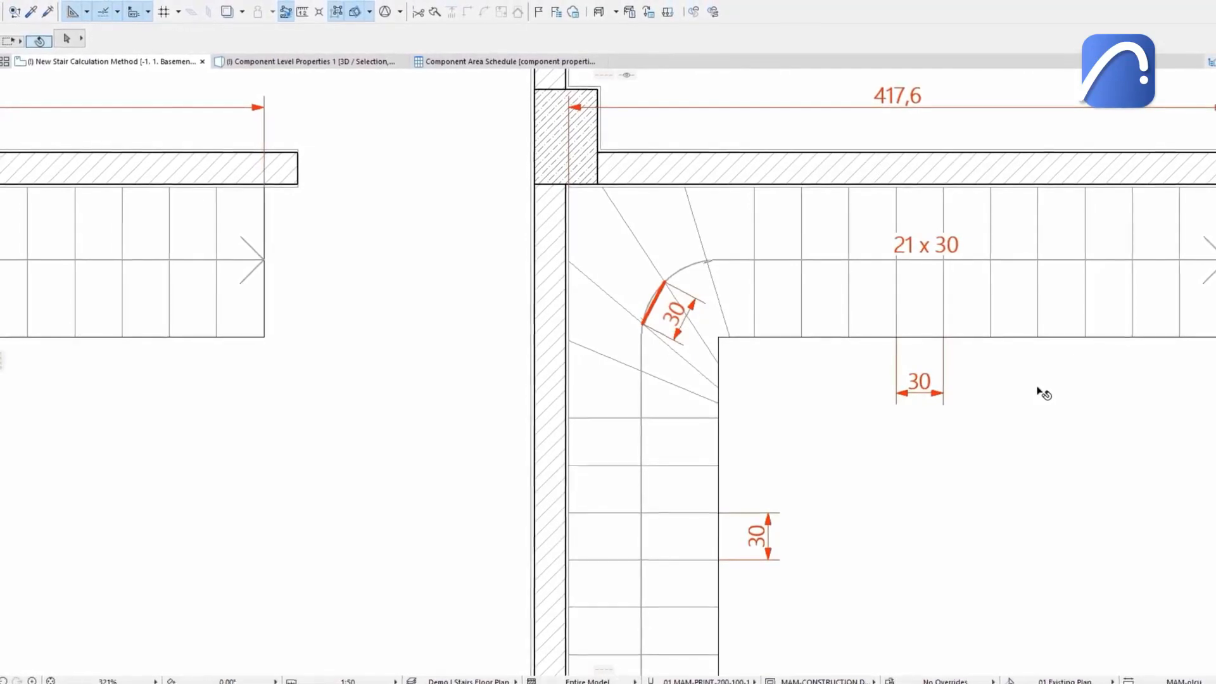
pyautogui.scroll(-3, 1040, 392)
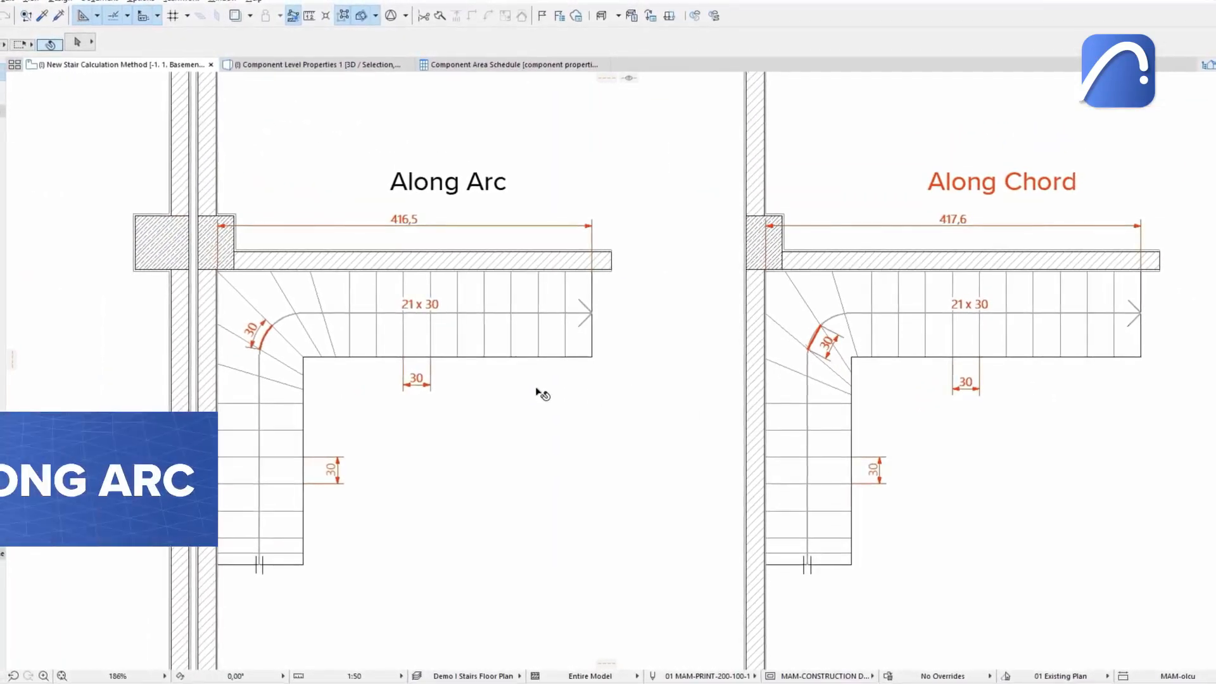
pyautogui.scroll(5, 276, 343)
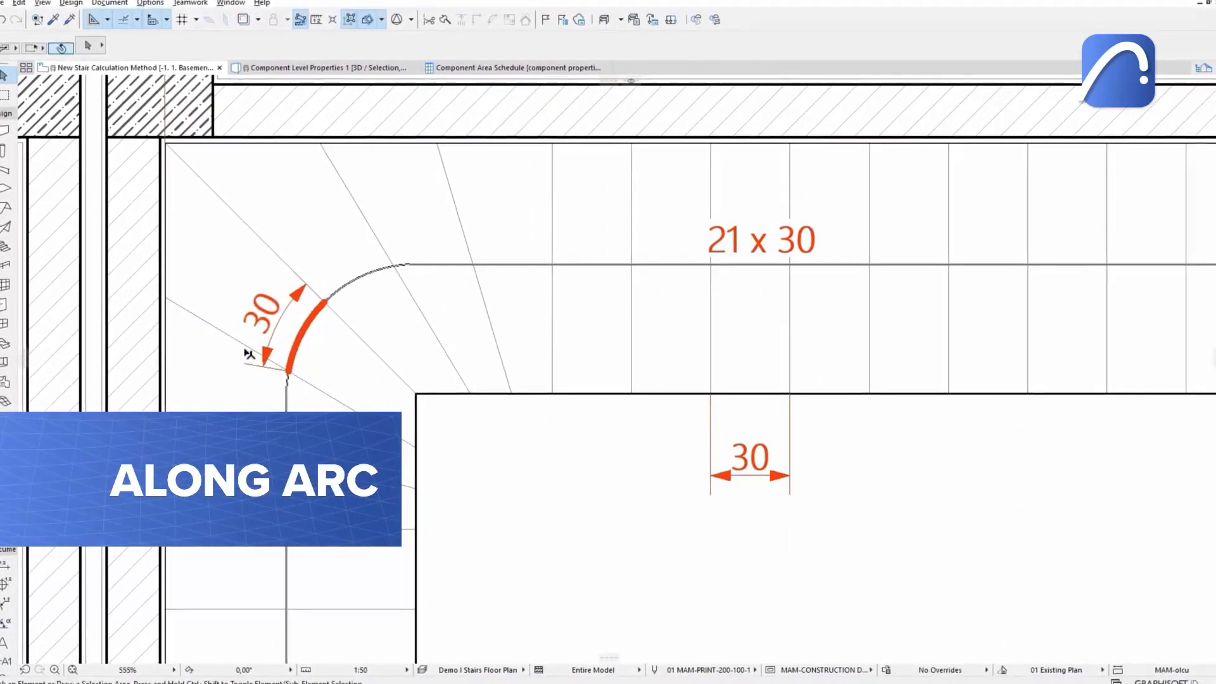
pyautogui.scroll(-5, 252, 354)
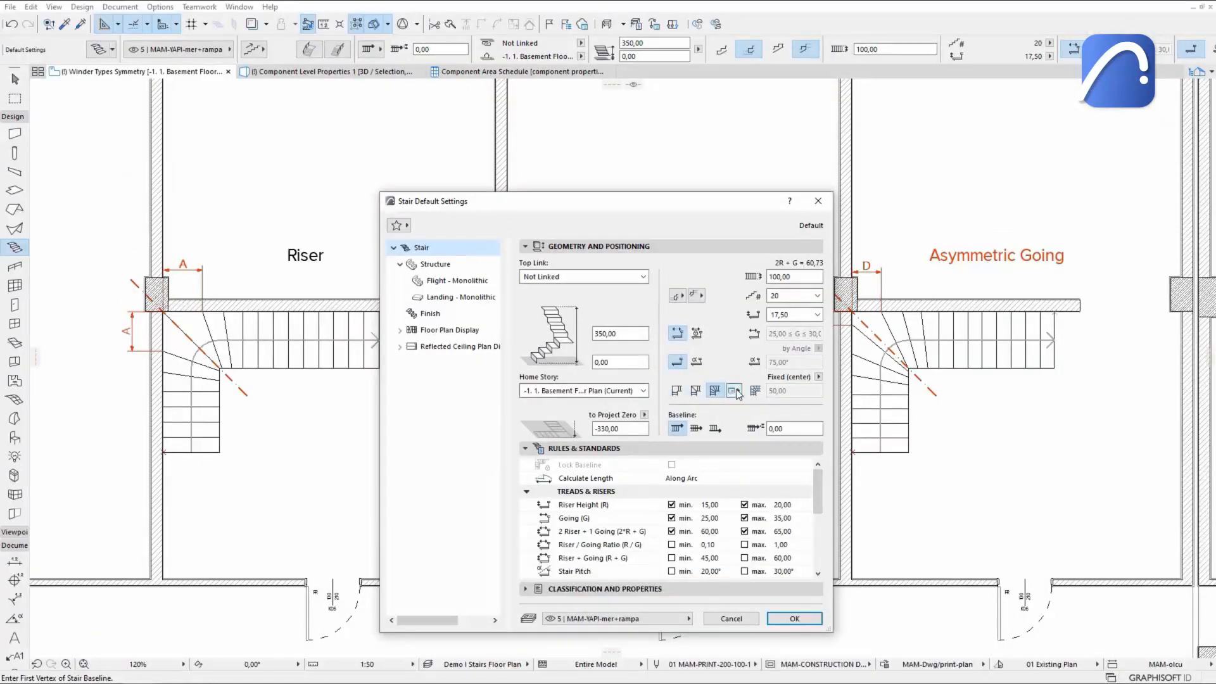
# Set the stair's winder type to Principal Lines in the winder options.
pyautogui.click(735, 391)
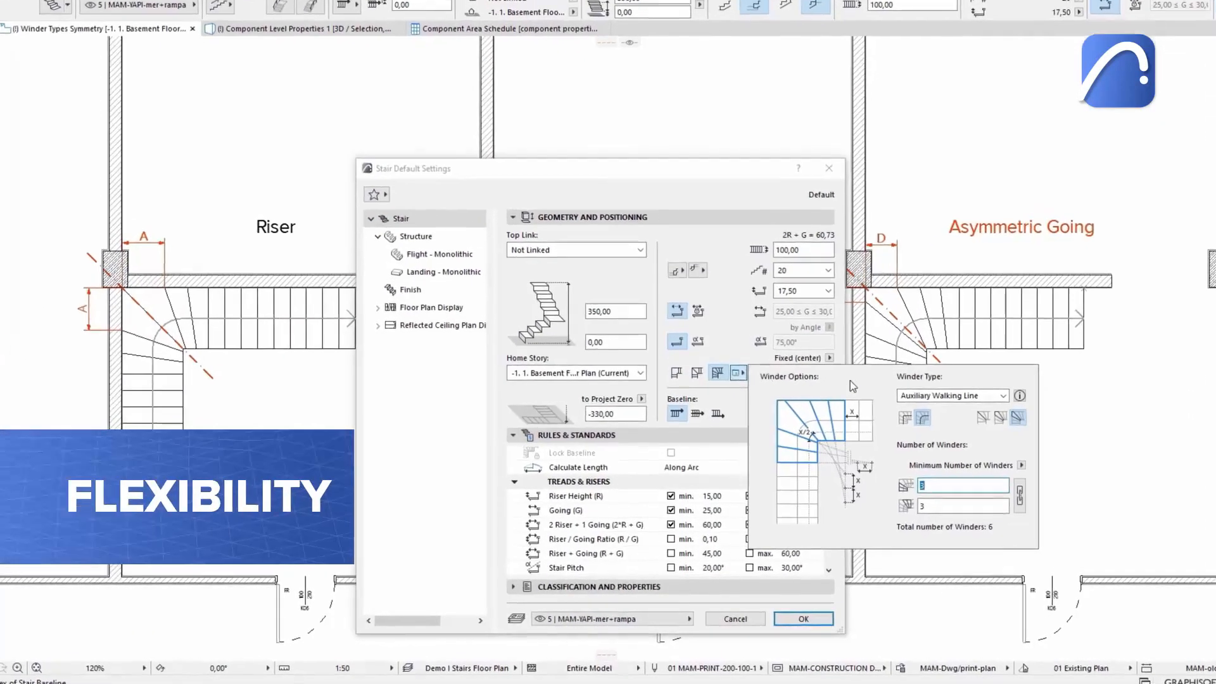
pyautogui.click(979, 412)
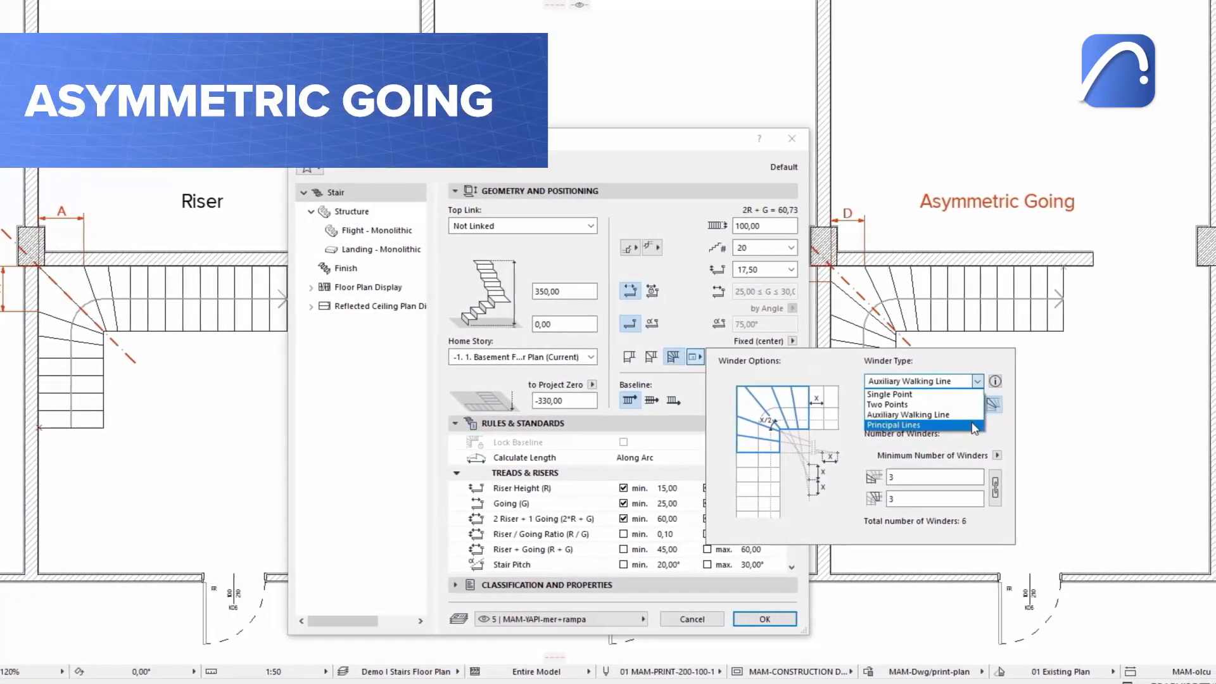
pyautogui.click(979, 417)
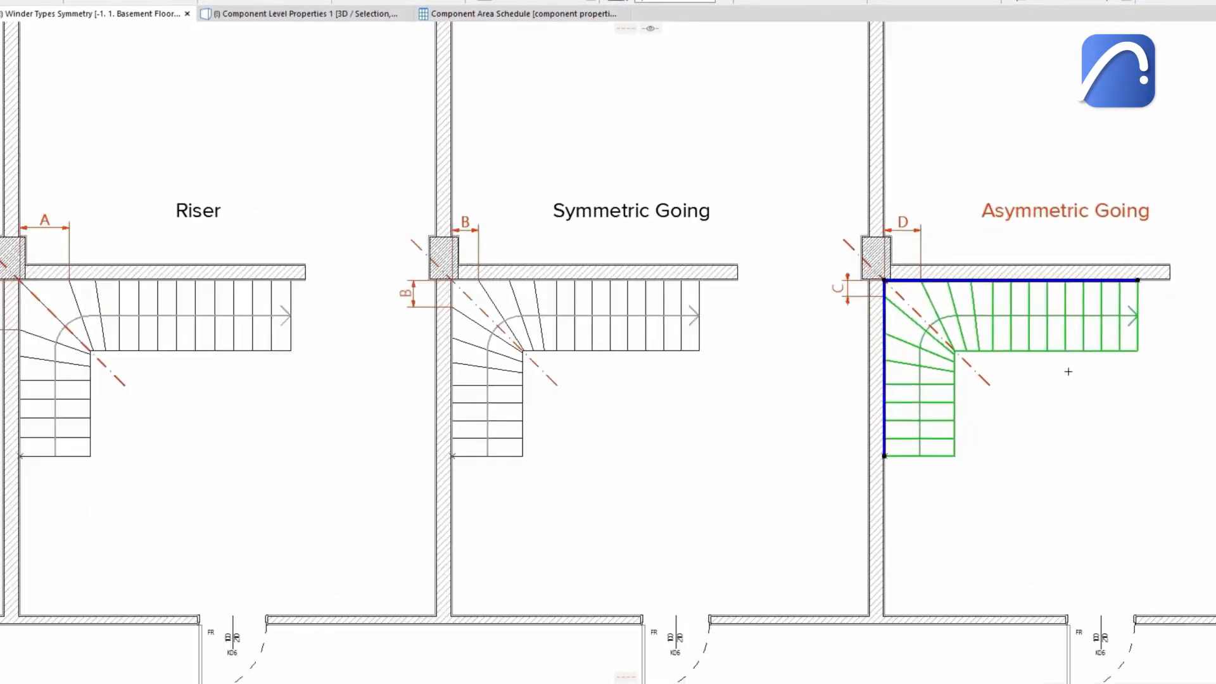
pyautogui.scroll(3, 1068, 372)
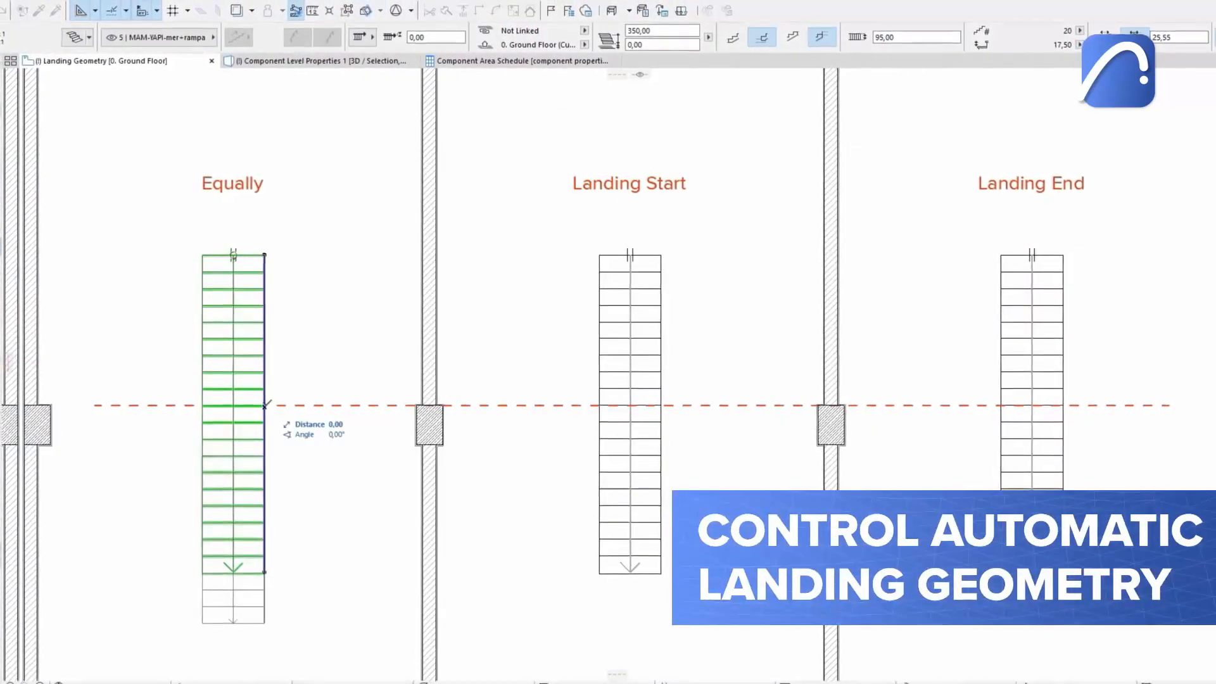
pyautogui.click(660, 402)
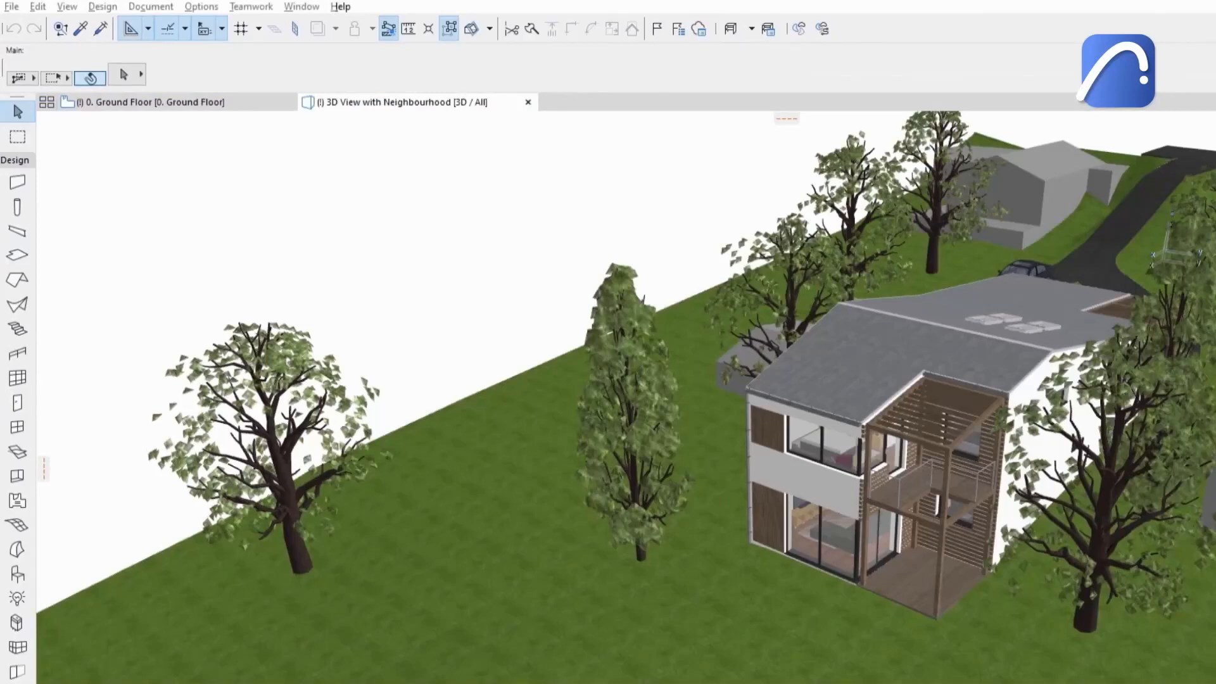
# Start saving the neighbourhood project under a new name with Save As.
pyautogui.click(12, 7)
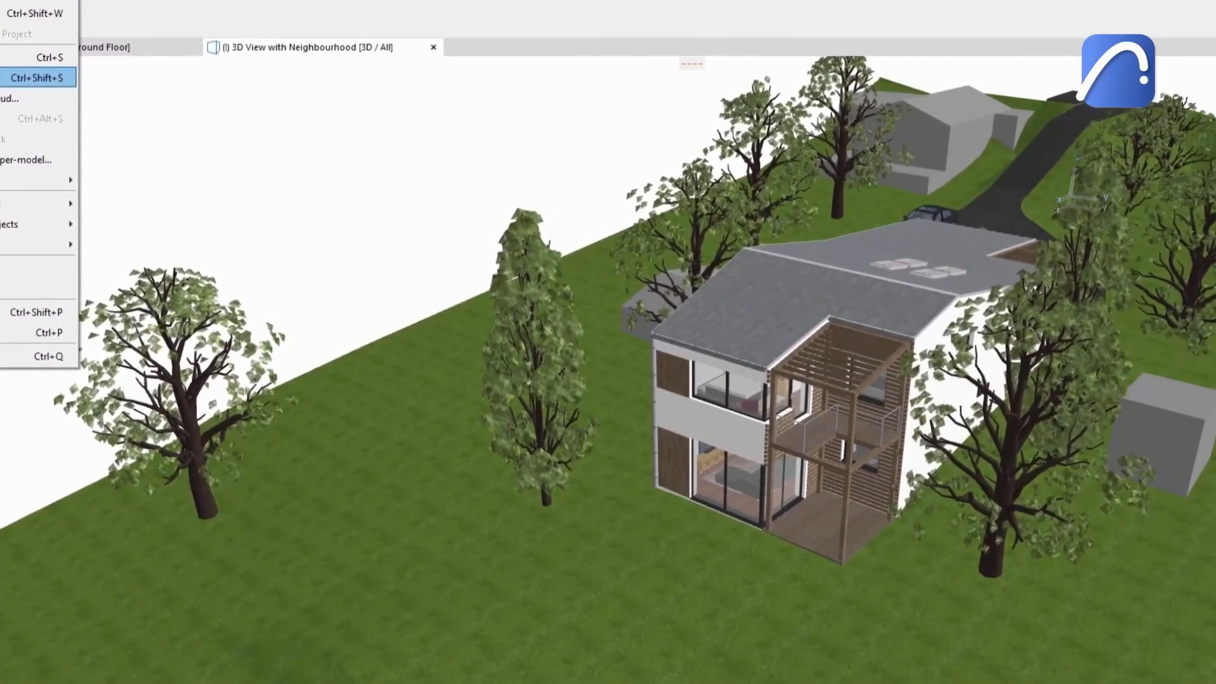
pyautogui.click(38, 77)
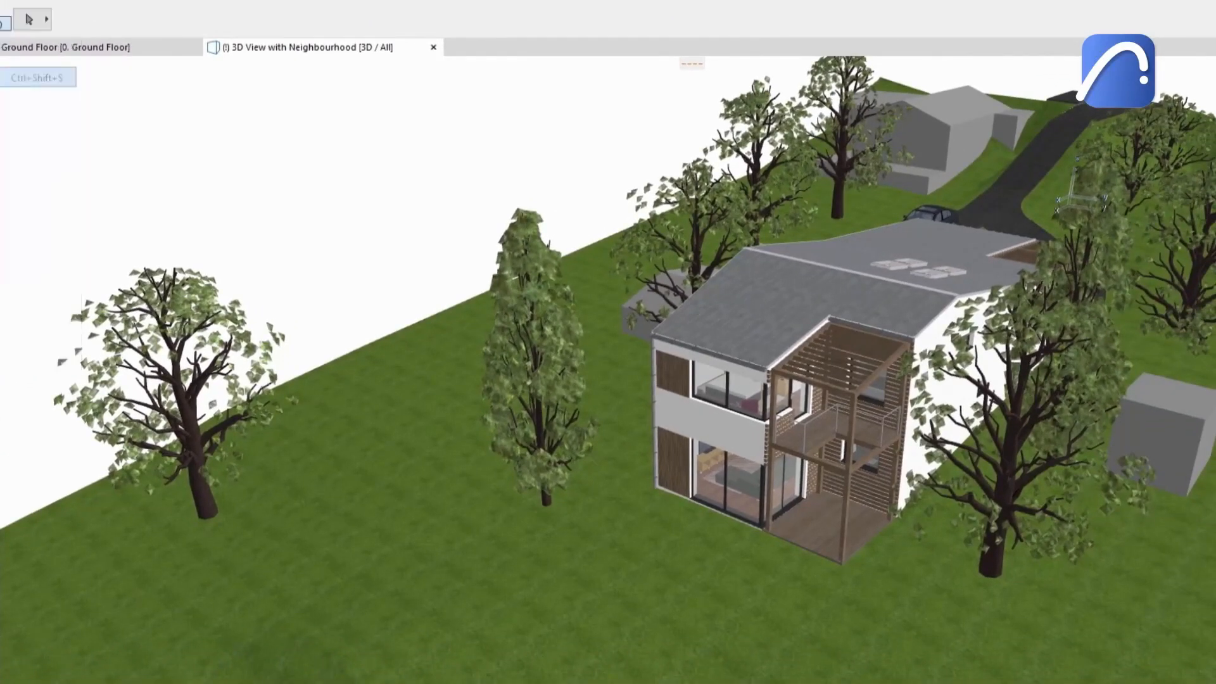
pyautogui.click(706, 533)
pyautogui.click(685, 388)
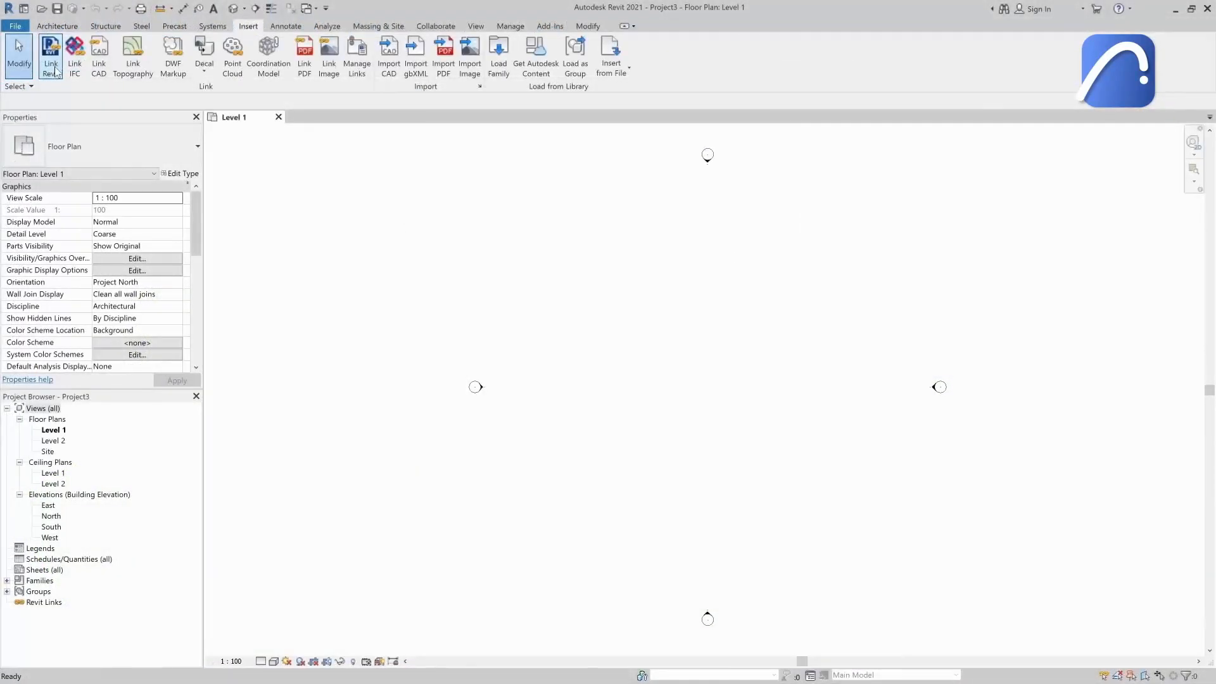
# Switch to Revit and link the Hillside House sample RVT file into the project.
pyautogui.click(55, 69)
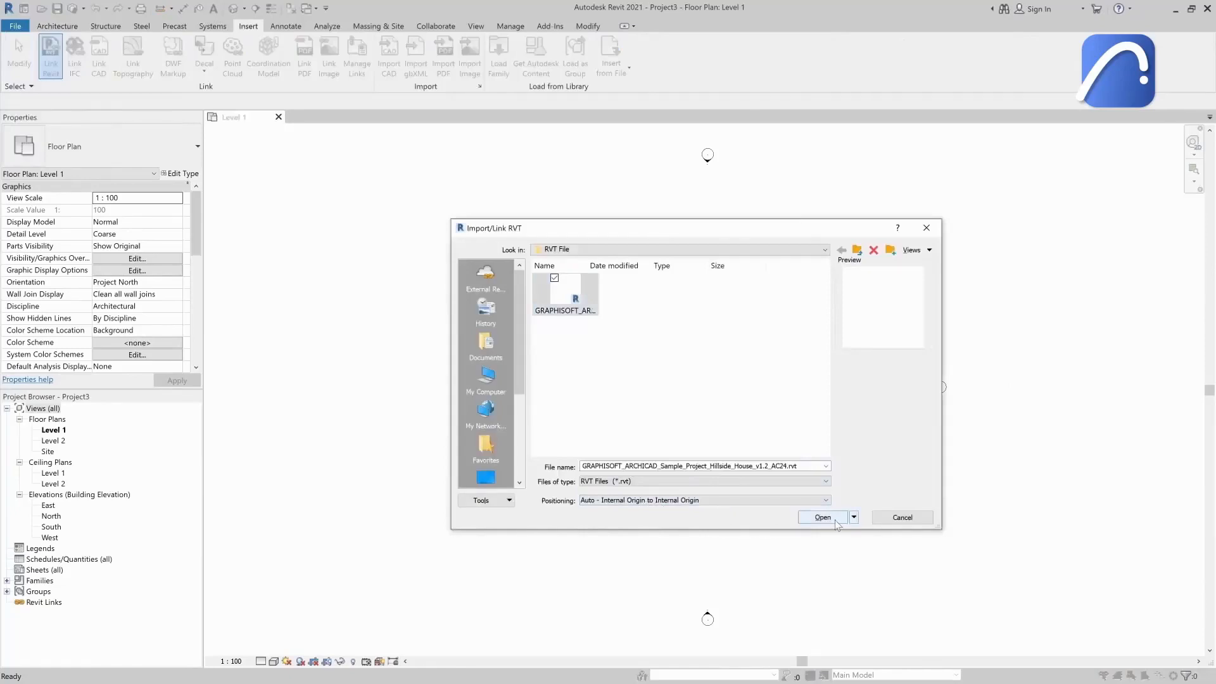
pyautogui.click(823, 518)
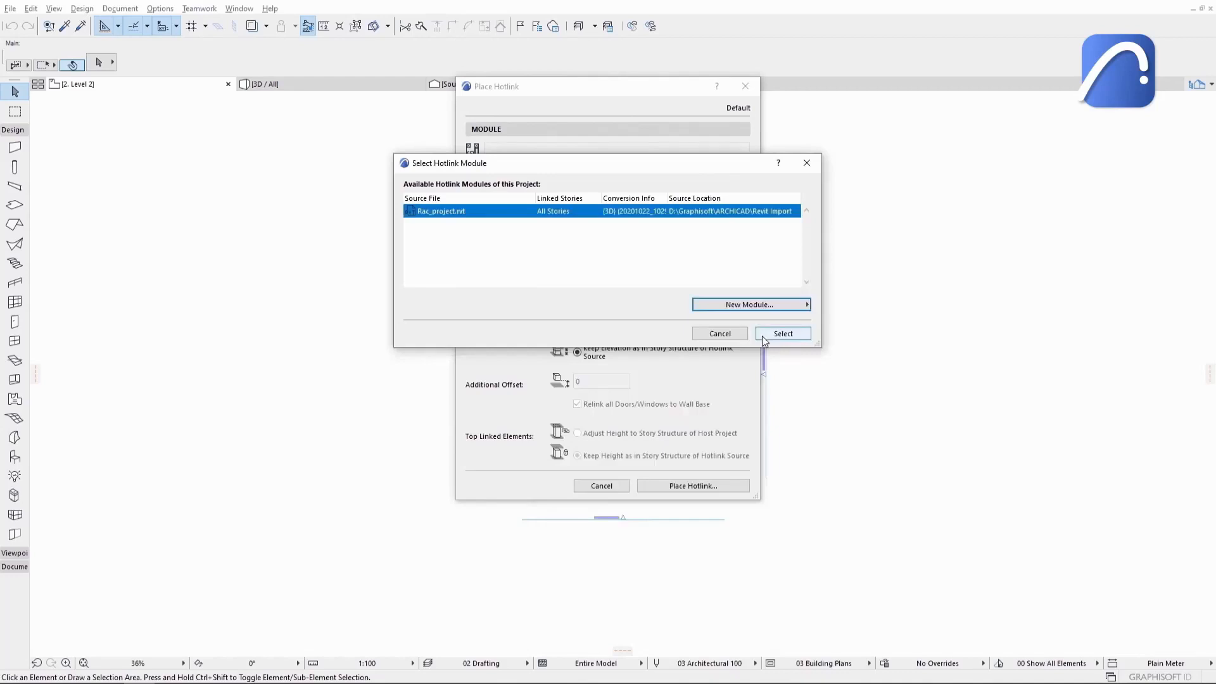
# Back in Archicad, select the Rac_project.rvt hotlink module and place the hotlink.
pyautogui.click(762, 334)
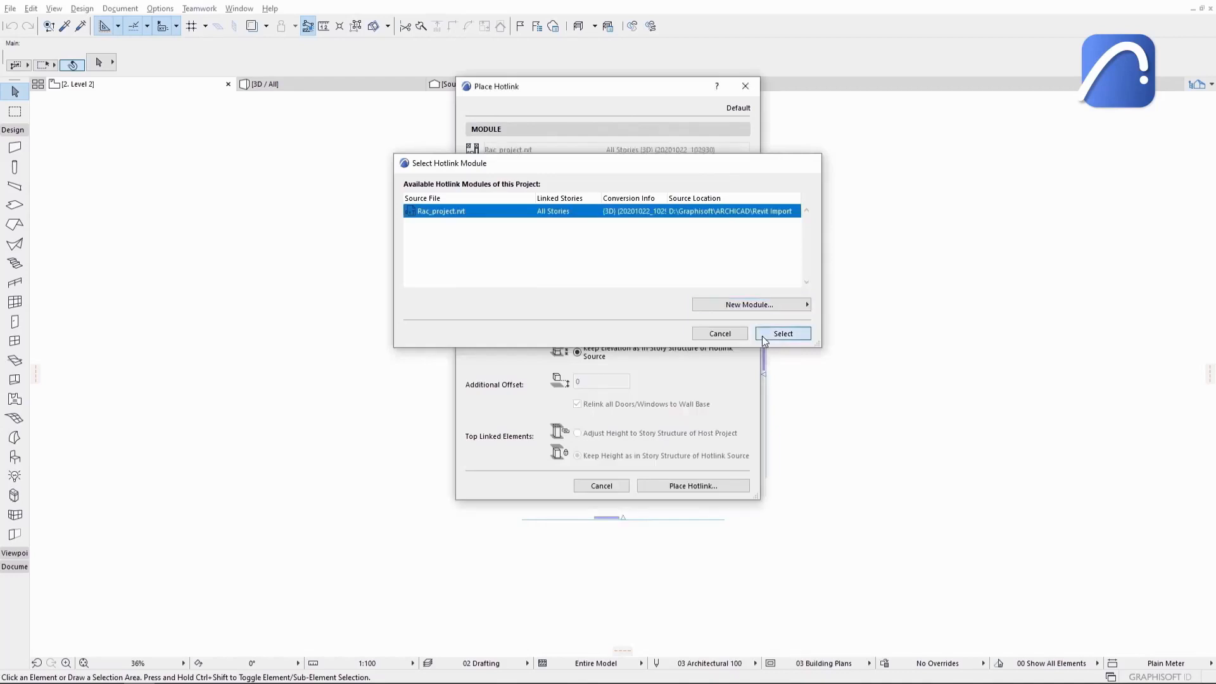
pyautogui.click(723, 486)
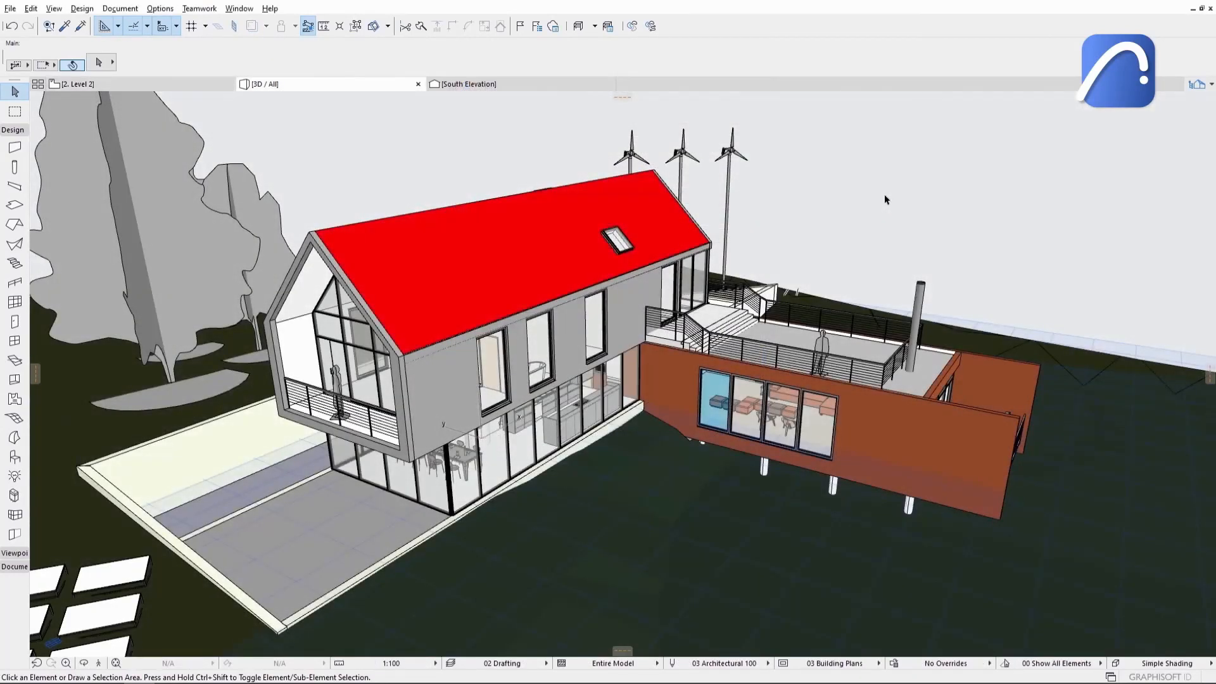
# Open the half-arch exterior door and the M_Desk RFA families from the Revit Import folder.
pyautogui.click(10, 8)
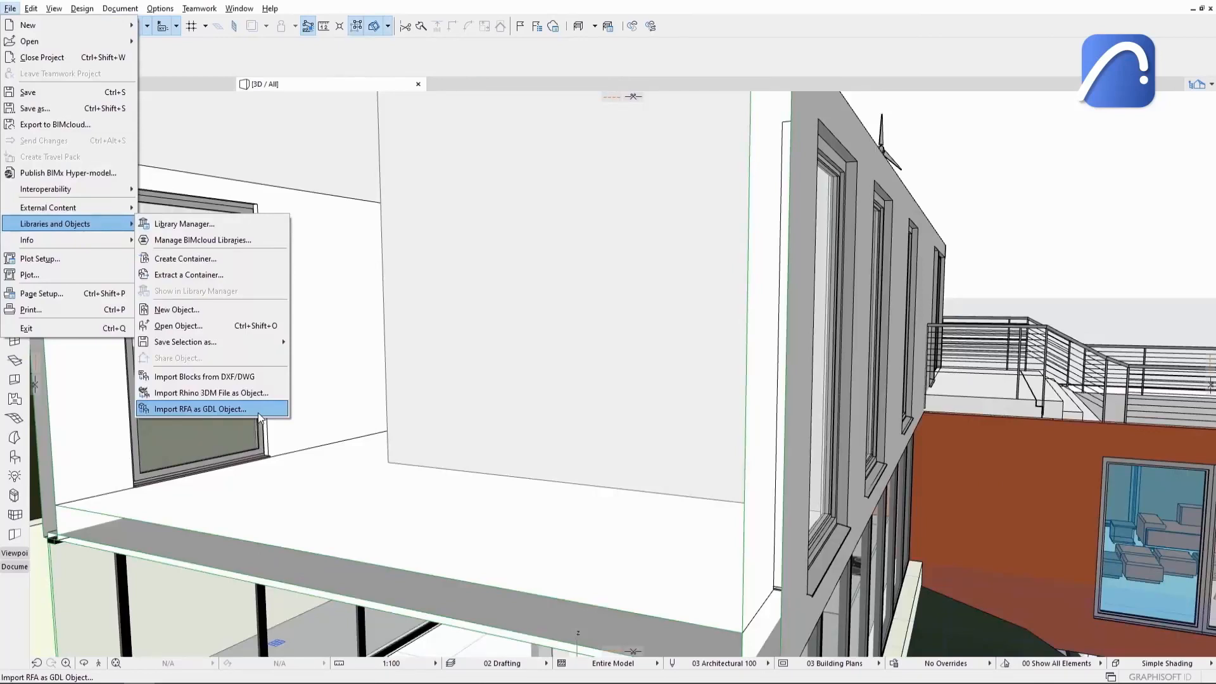
pyautogui.click(259, 409)
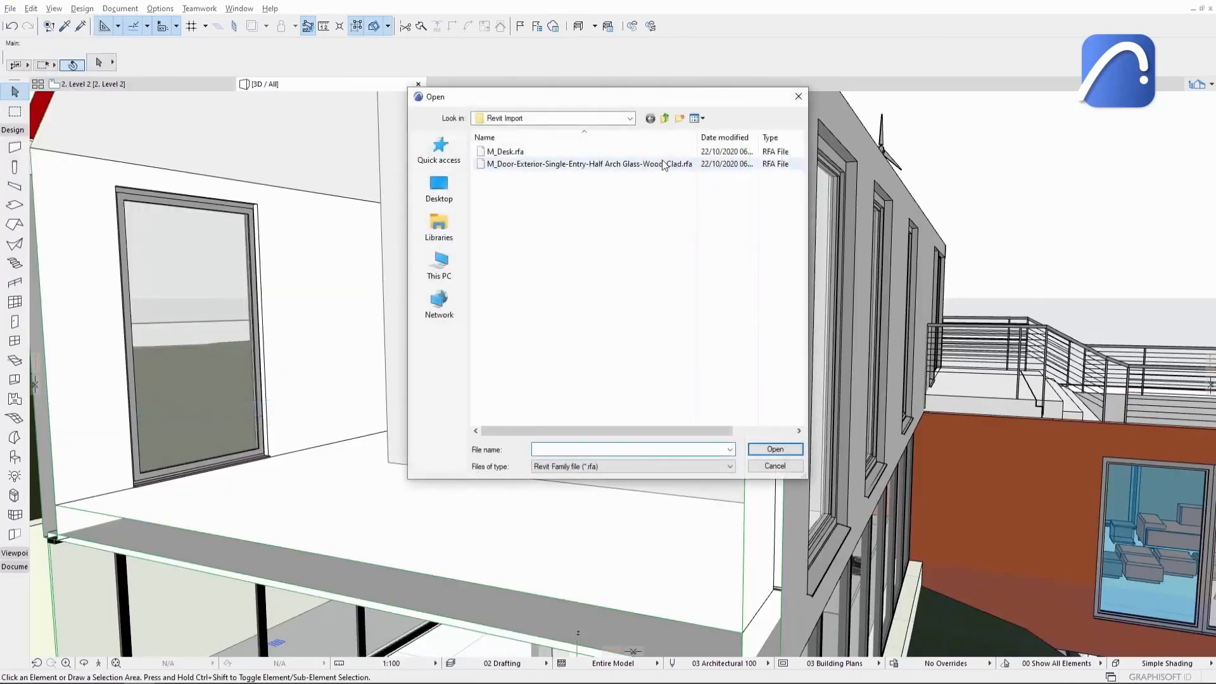
pyautogui.click(664, 164)
pyautogui.click(775, 450)
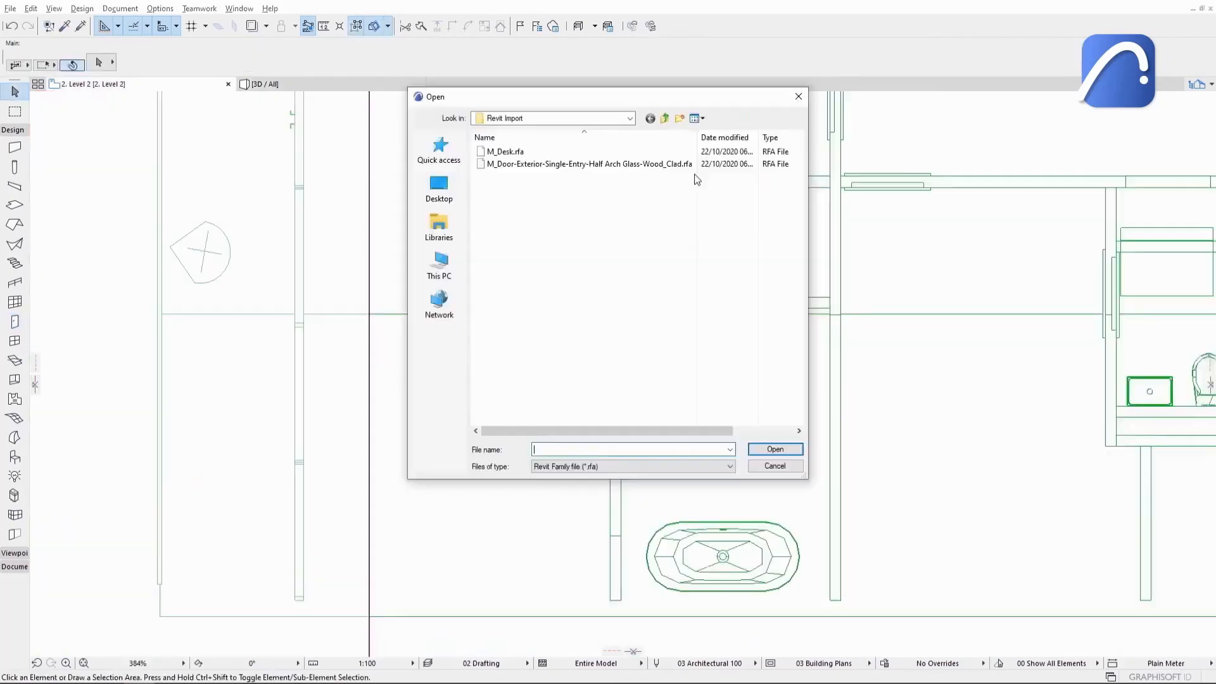
pyautogui.click(688, 154)
pyautogui.click(774, 449)
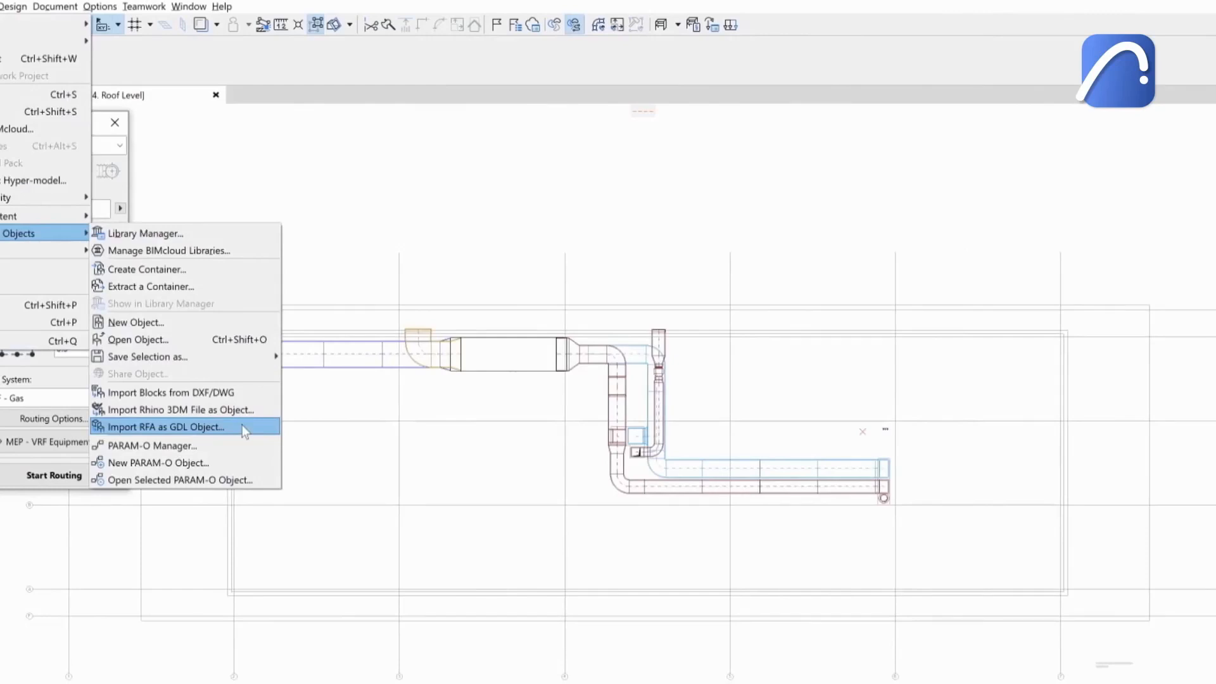
# Start importing the Outdoor_Unit_VRF.rfa file as a GDL object.
pyautogui.click(244, 429)
pyautogui.click(315, 114)
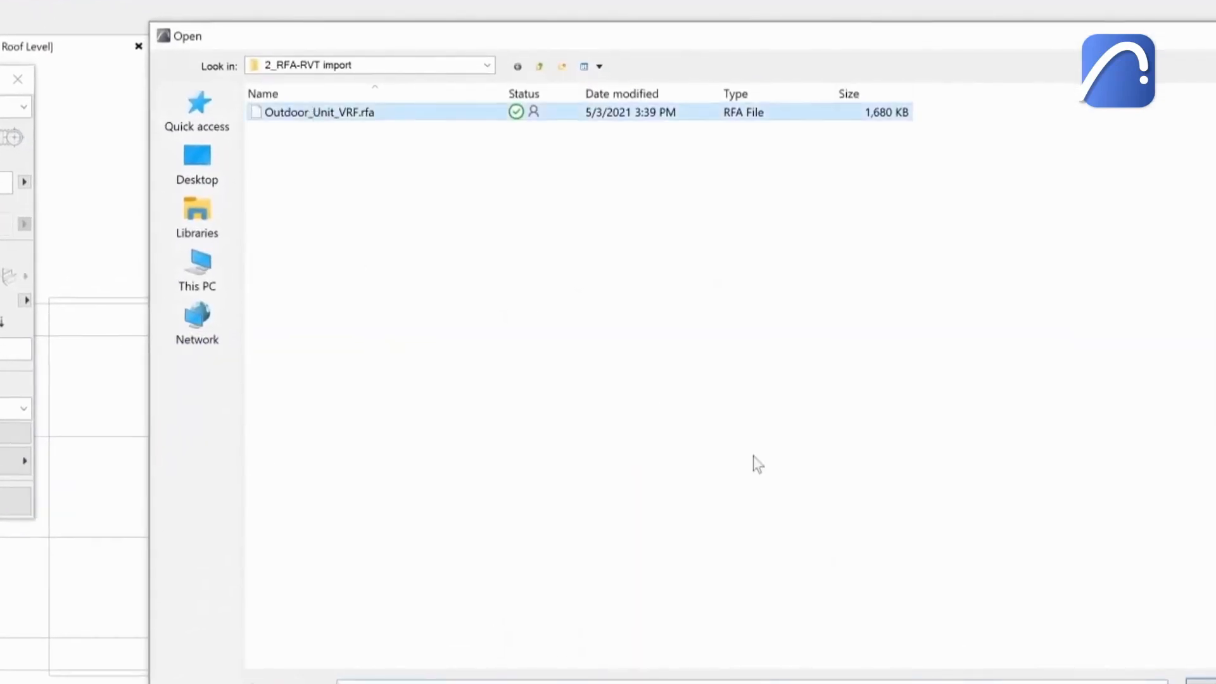
pyautogui.click(1209, 682)
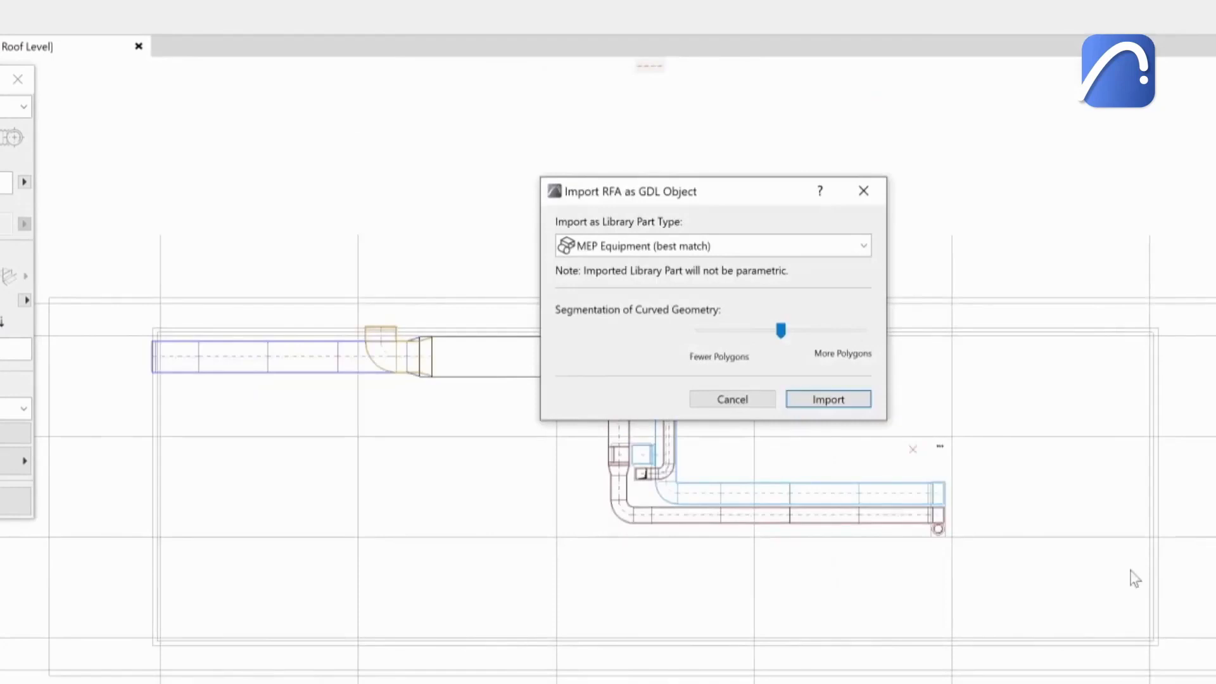
# Import it as MEP Equipment (best match) with curved-geometry segmentation moved toward More Polygons.
pyautogui.click(848, 247)
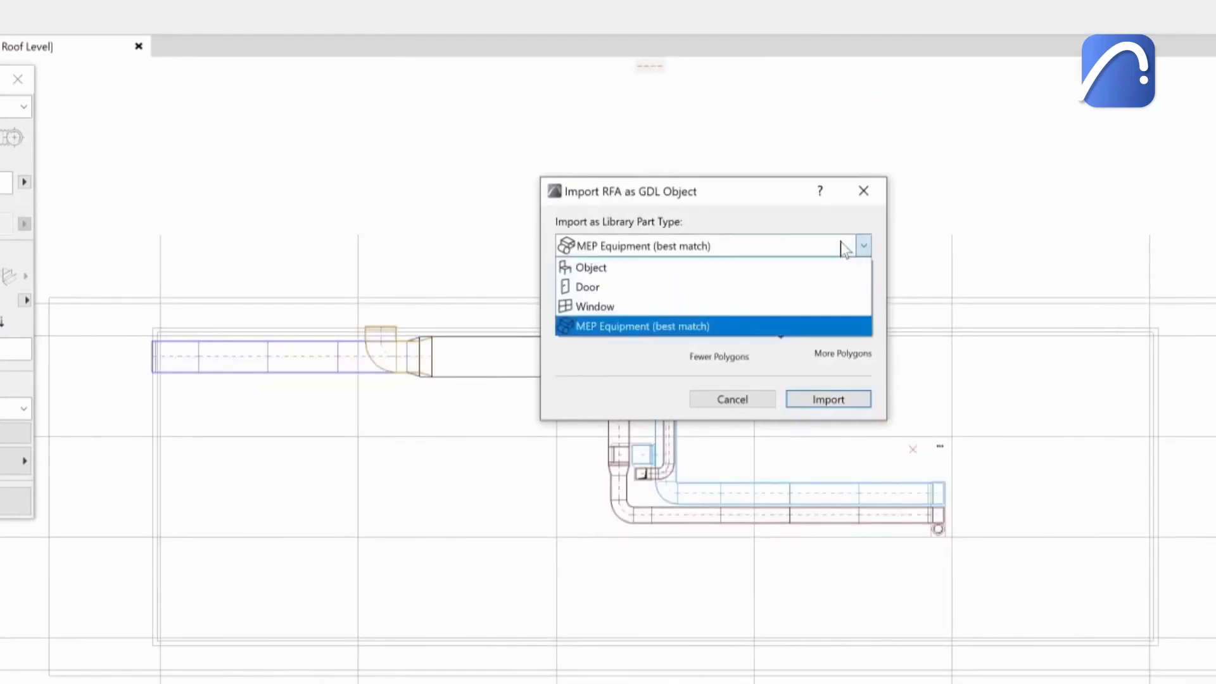
pyautogui.click(822, 321)
pyautogui.moveTo(784, 336); pyautogui.dragTo(854, 338)
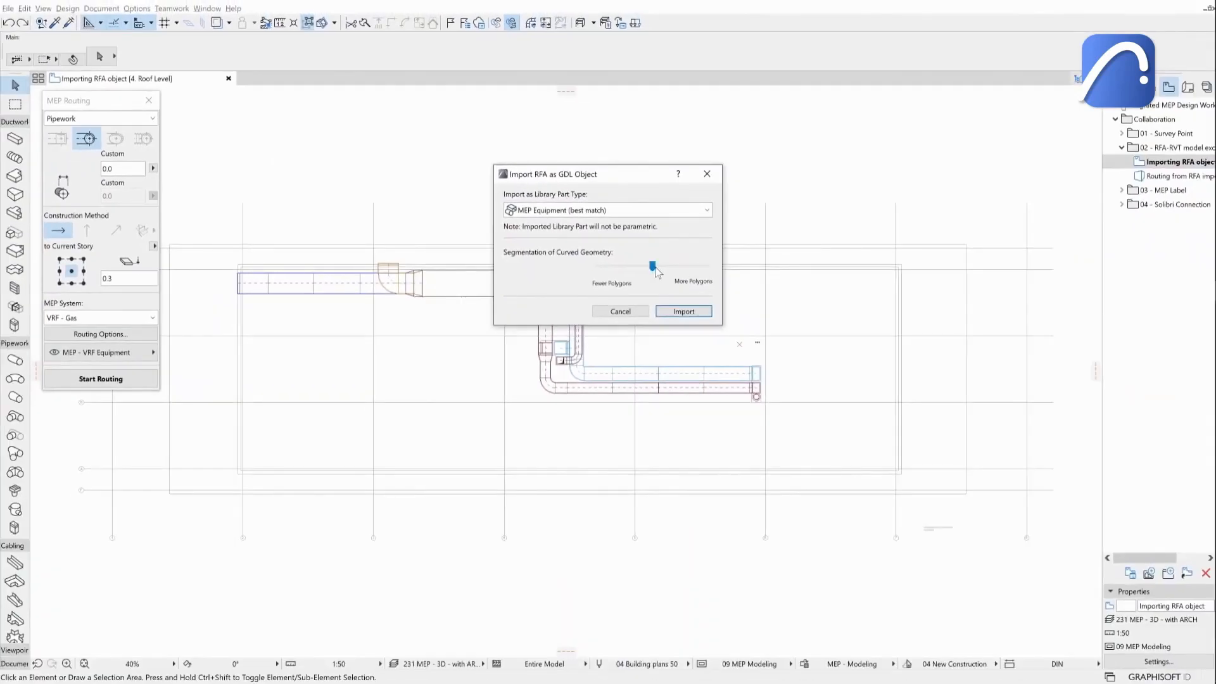
pyautogui.click(684, 311)
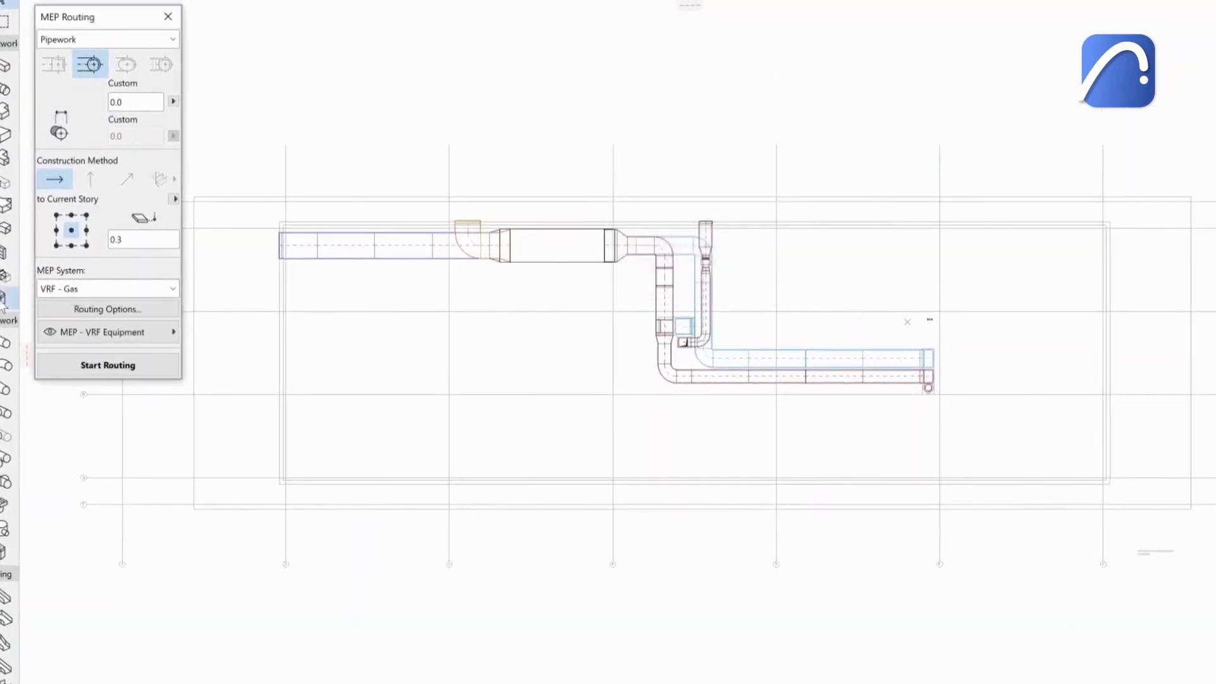
# Choose the Outdoor_Unit_VRF equipment and set its connection's MEP System to VRF - Liquid in the equipment defaults.
pyautogui.doubleClick(2, 305)
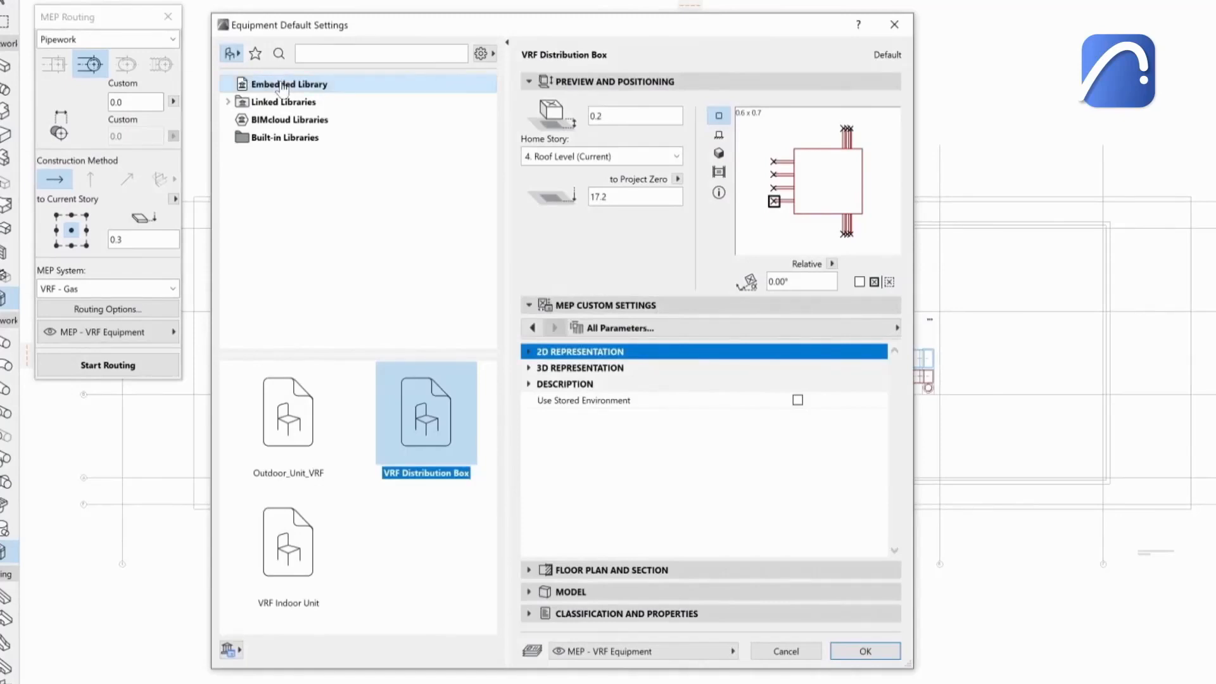
pyautogui.click(291, 411)
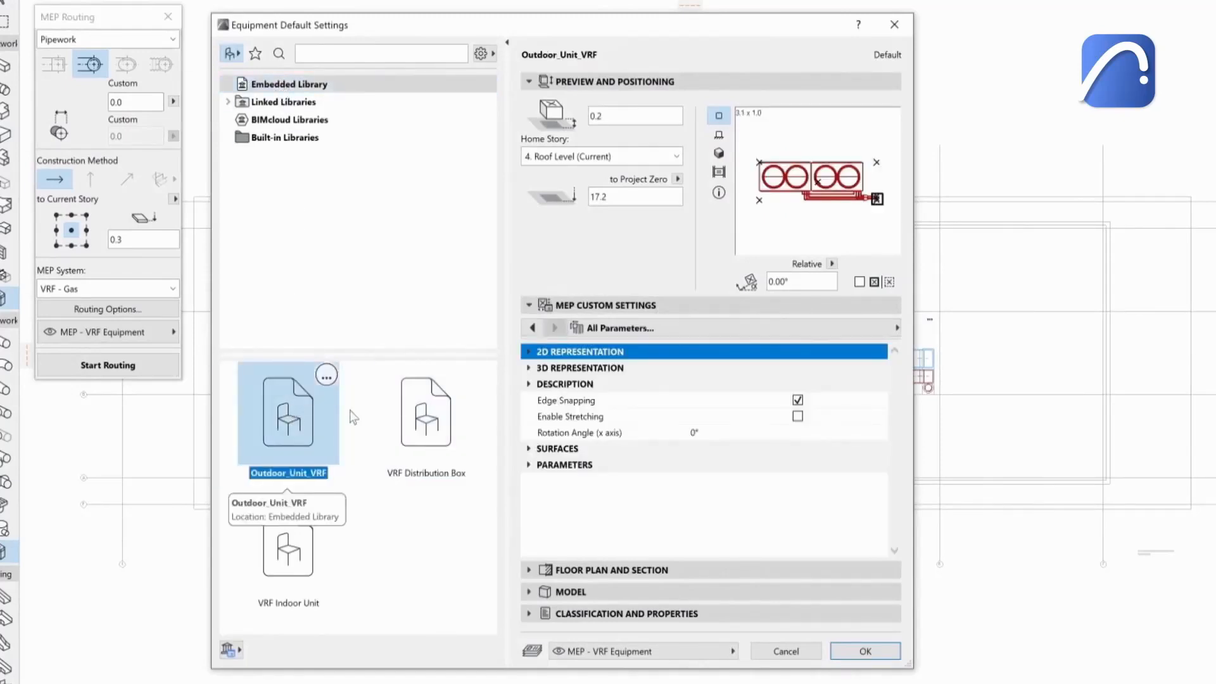
pyautogui.click(532, 328)
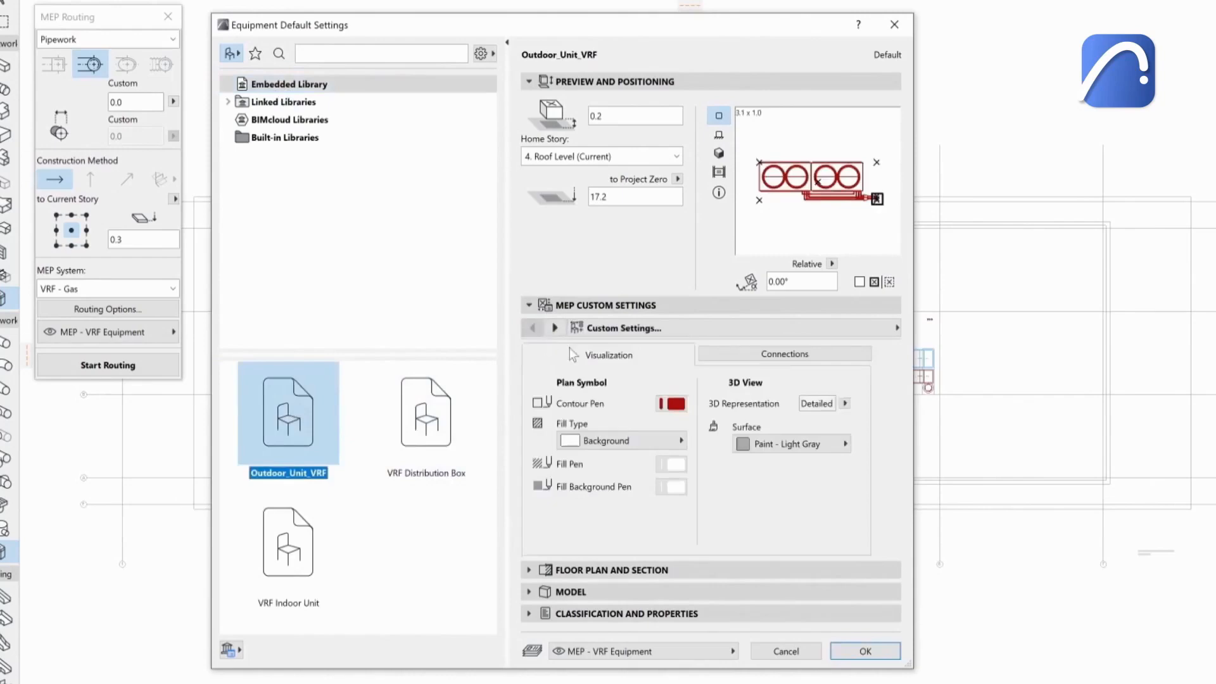
pyautogui.click(785, 353)
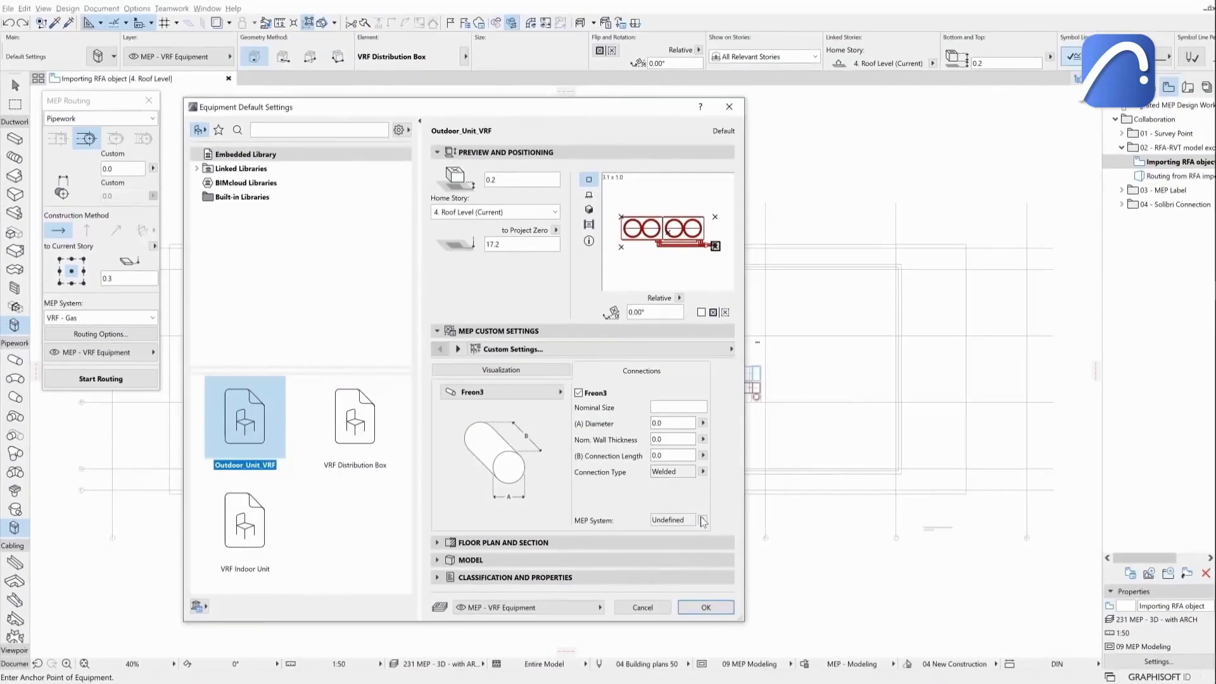
pyautogui.click(703, 520)
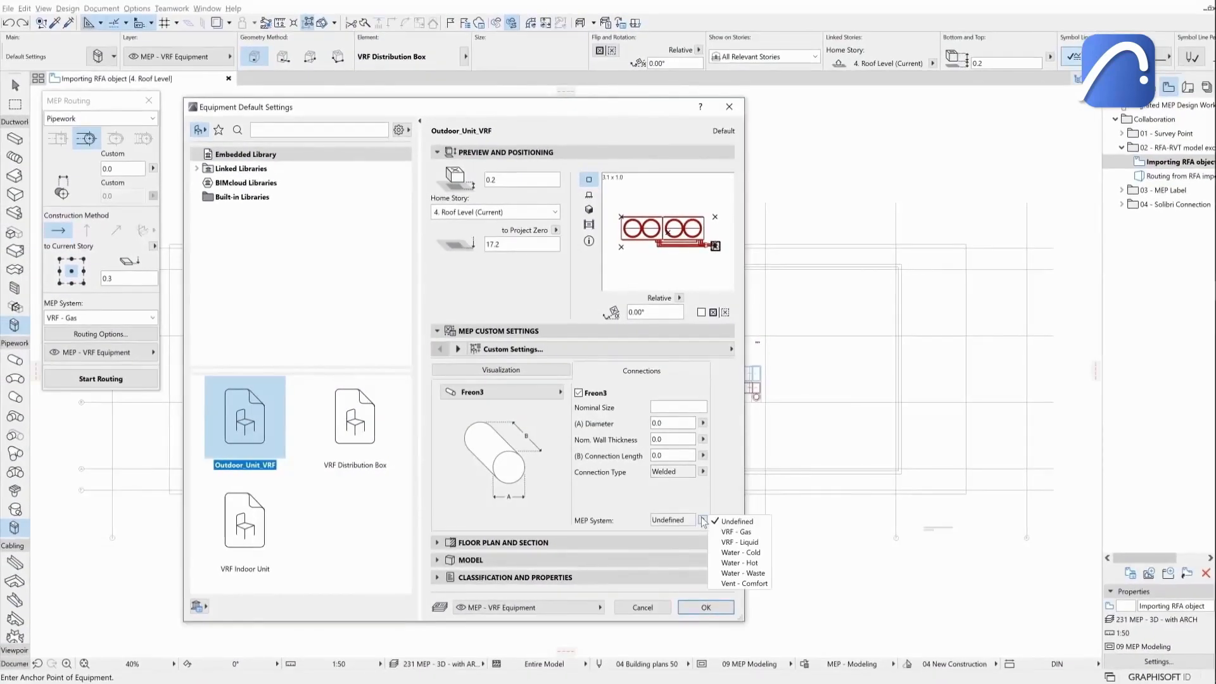
pyautogui.click(749, 542)
pyautogui.click(706, 608)
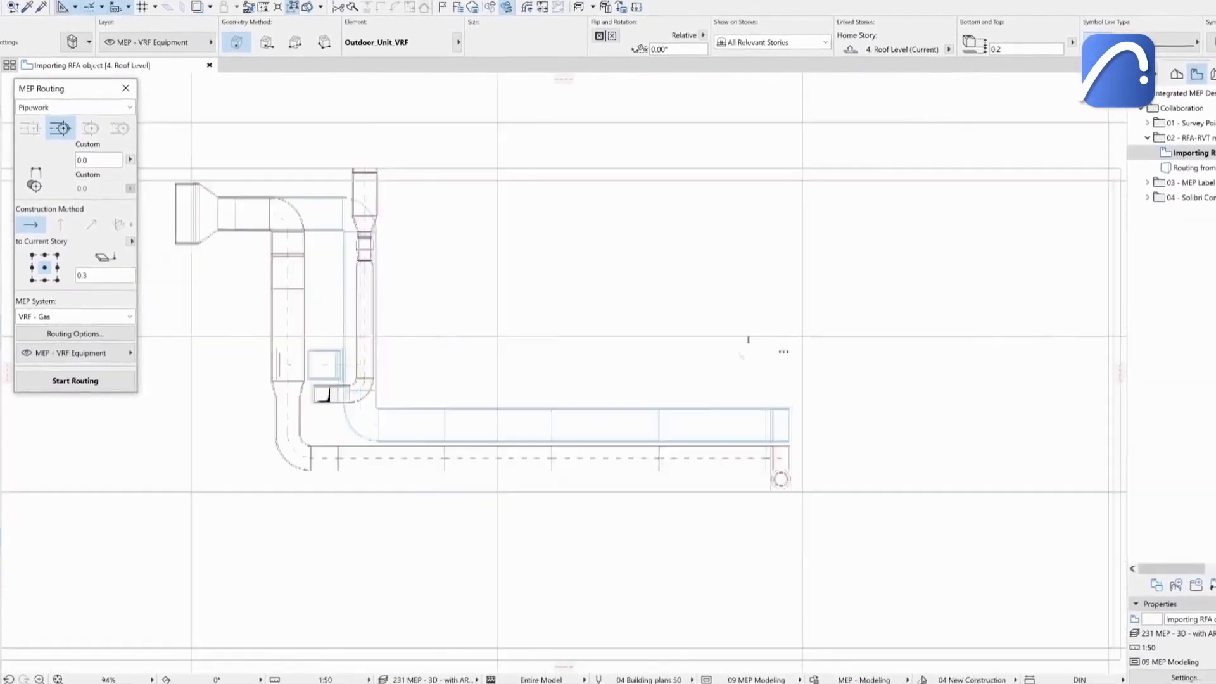
# Continue the VRF pipe route from the imported outdoor unit in 3D and finish the routing.
pyautogui.scroll(3, 741, 356)
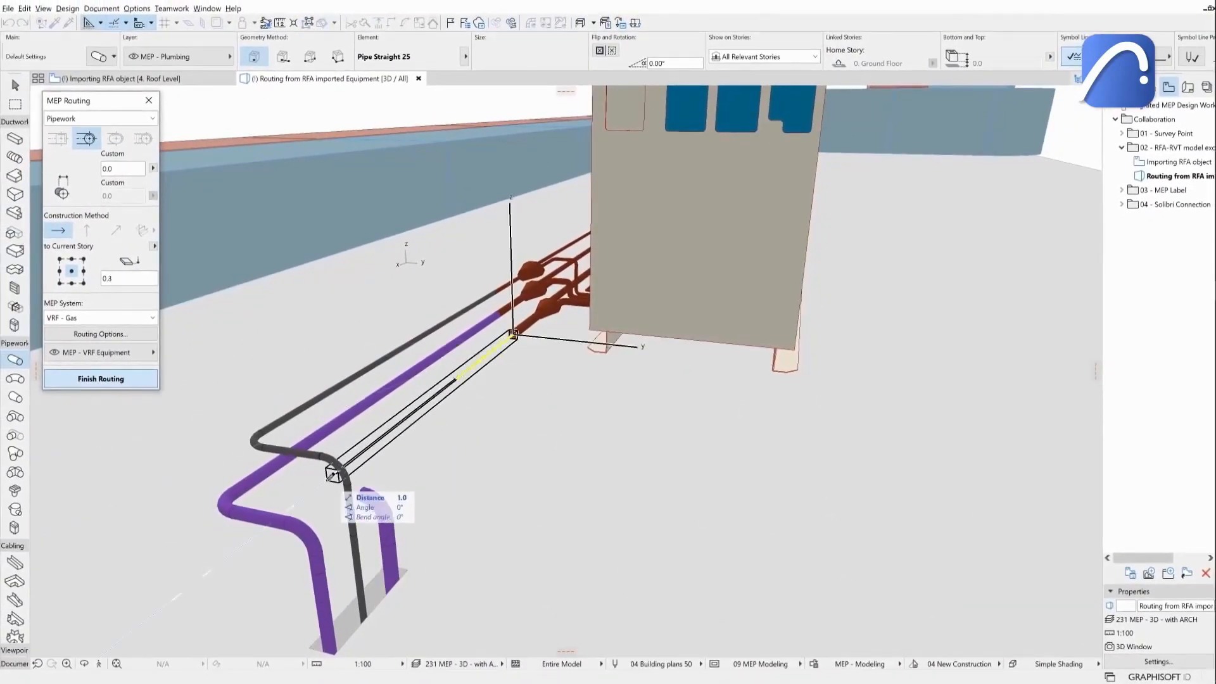
pyautogui.click(317, 485)
pyautogui.doubleClick(366, 490)
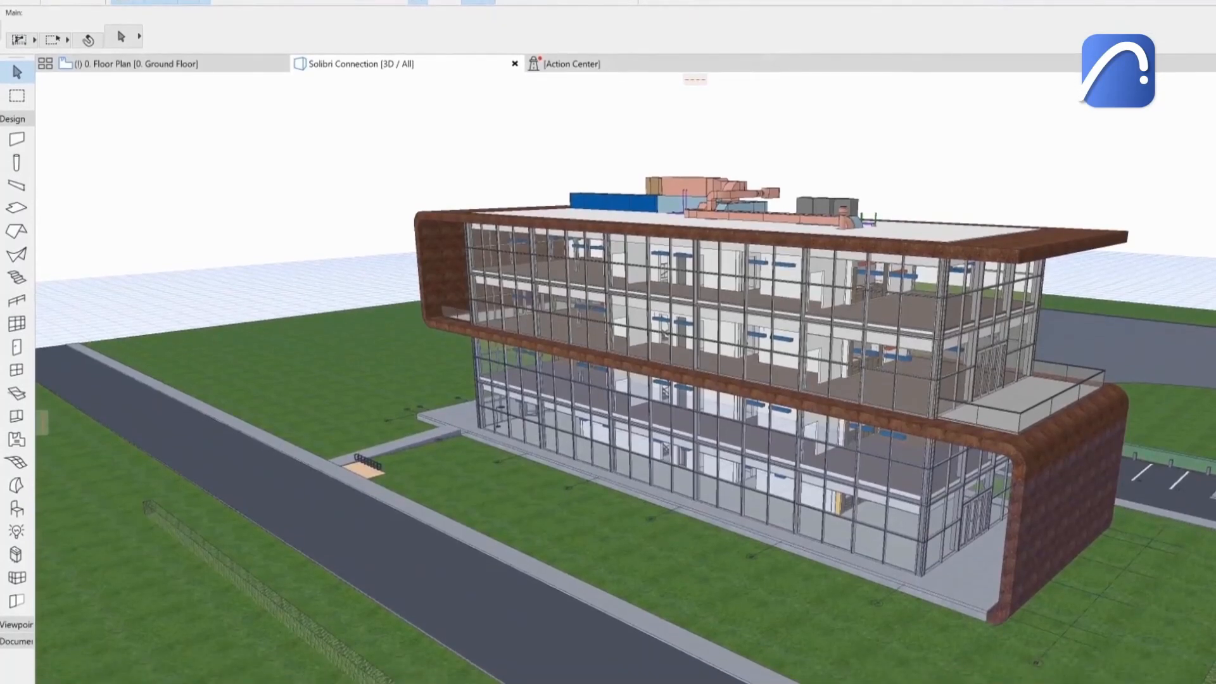
# Open the Solibri Connection palette and start Solibri from it.
pyautogui.click(307, 14)
pyautogui.moveTo(333, 143)
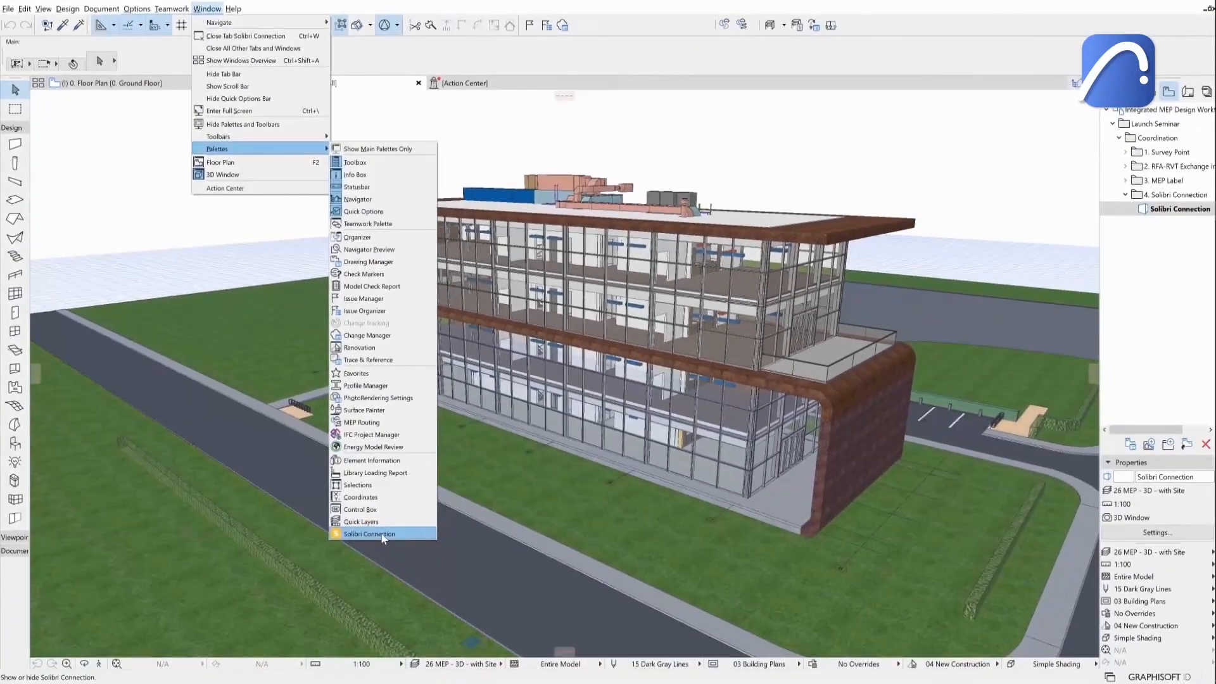
pyautogui.click(404, 570)
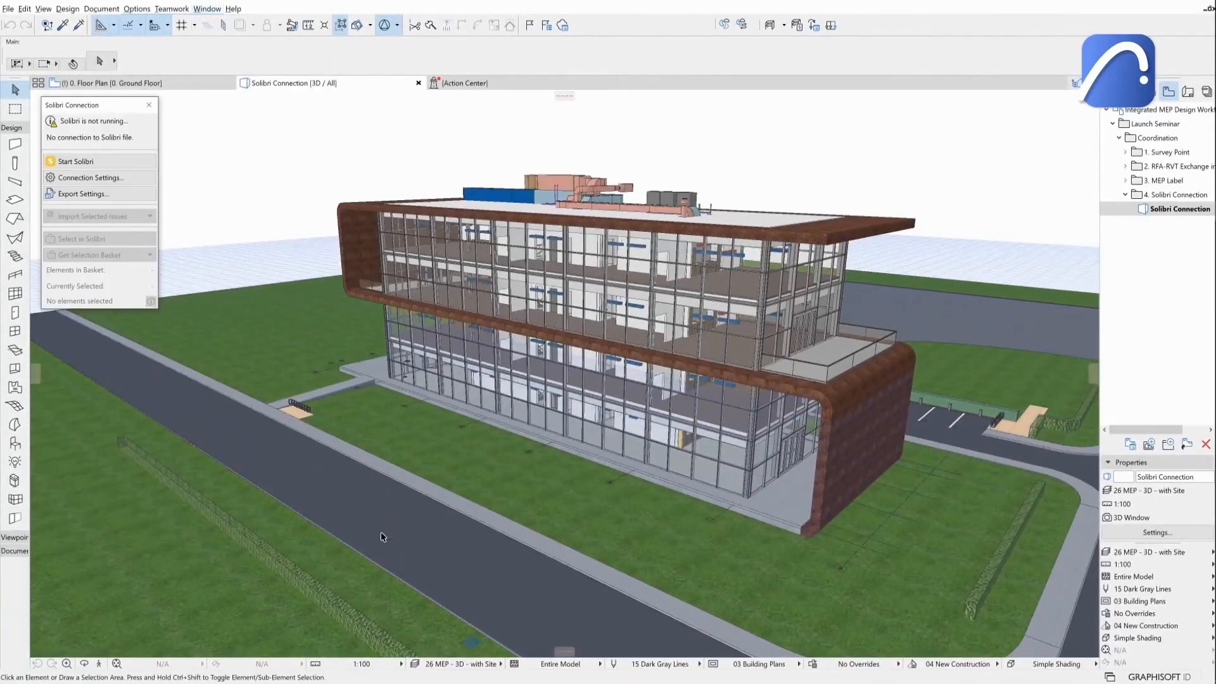
pyautogui.click(120, 162)
pyautogui.click(105, 163)
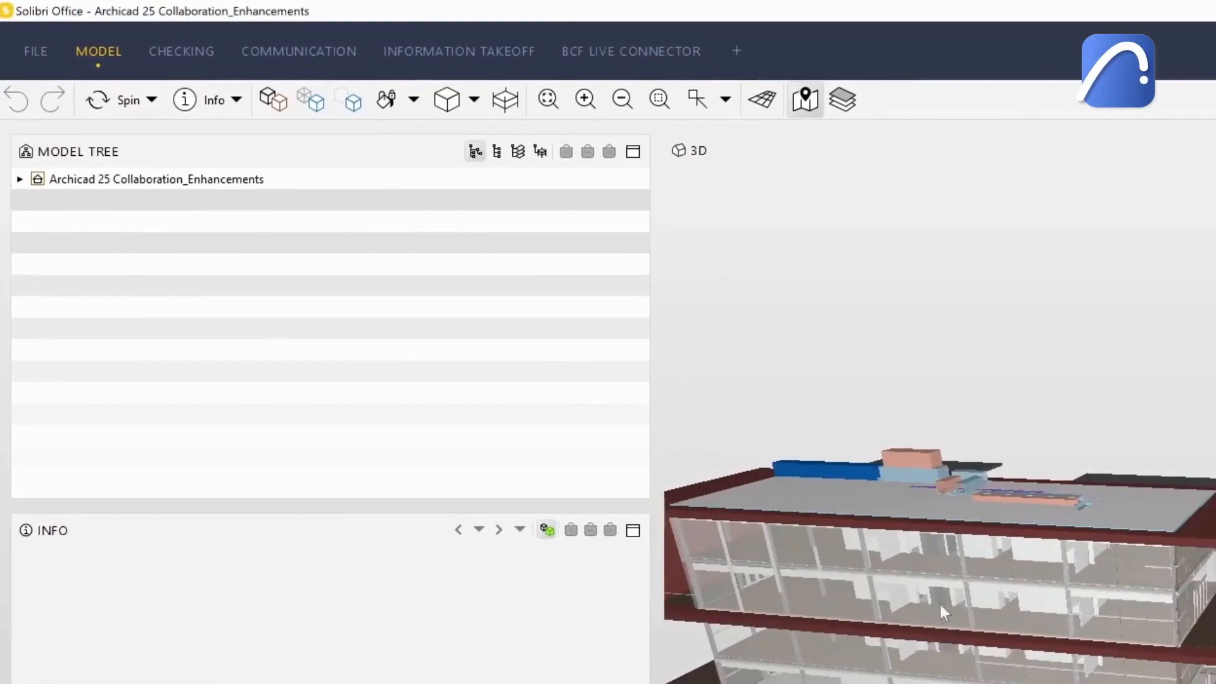
# In Solibri, switch the model tree view and select the MEP - Ventilation group into the selection basket.
pyautogui.moveTo(944, 613); pyautogui.dragTo(1199, 592)
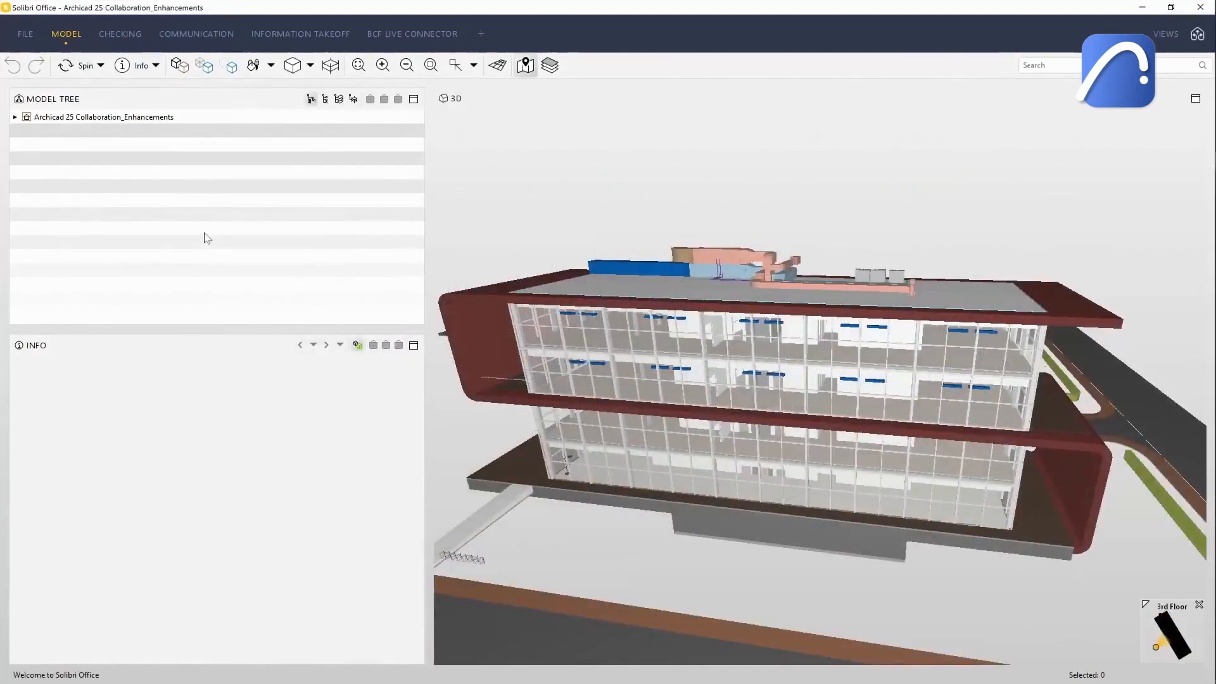
pyautogui.click(339, 100)
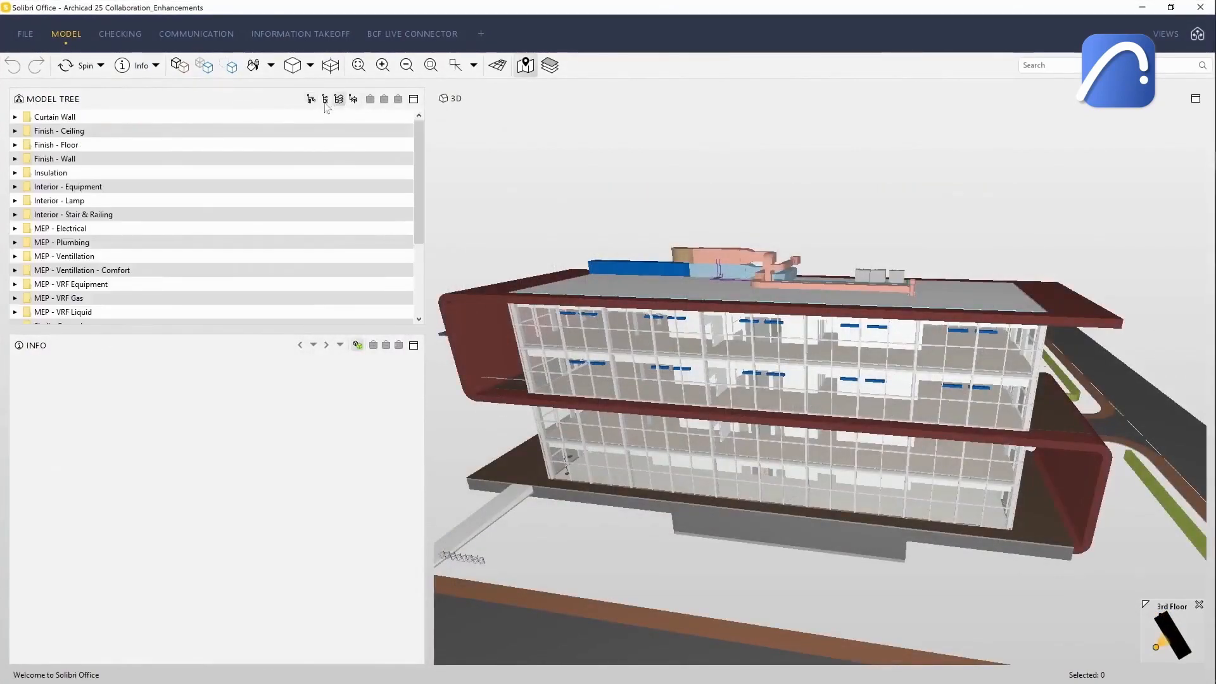
pyautogui.click(133, 256)
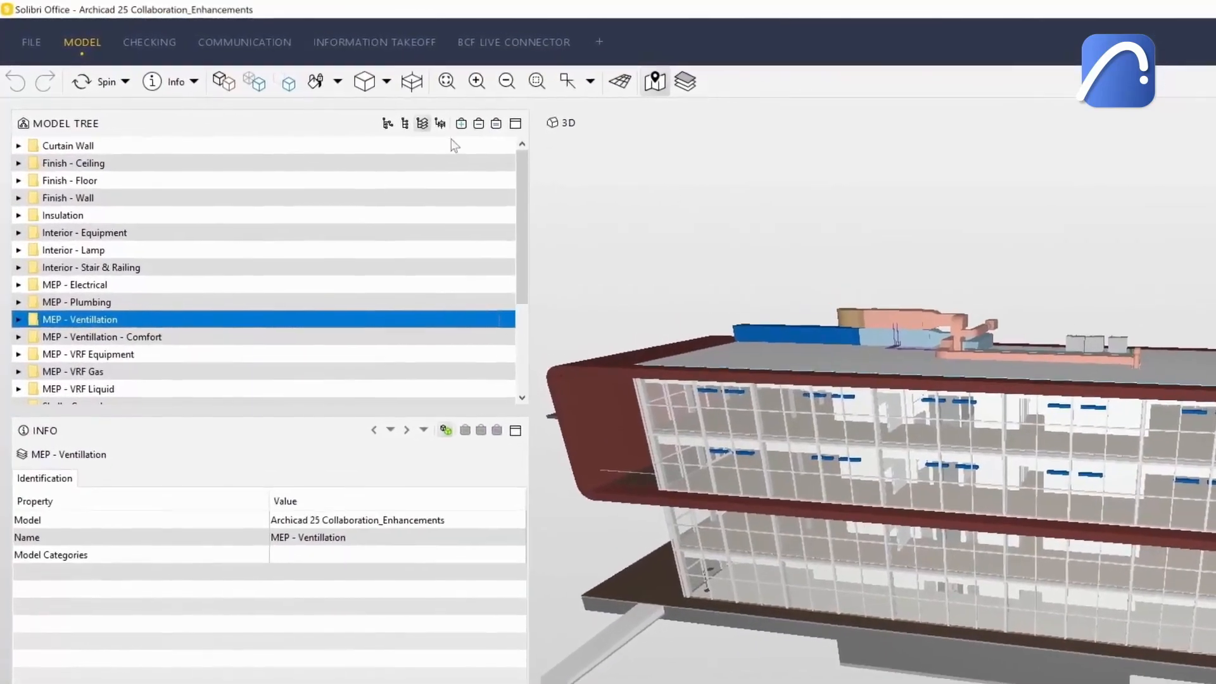
pyautogui.click(499, 124)
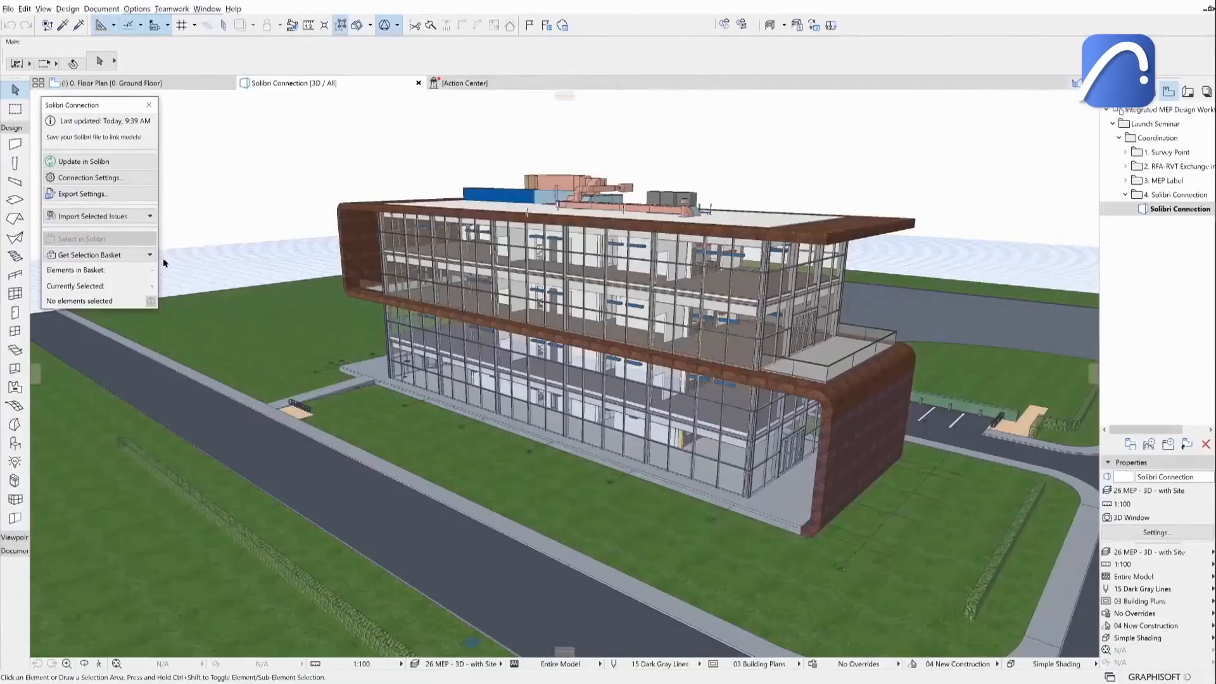
pyautogui.click(150, 254)
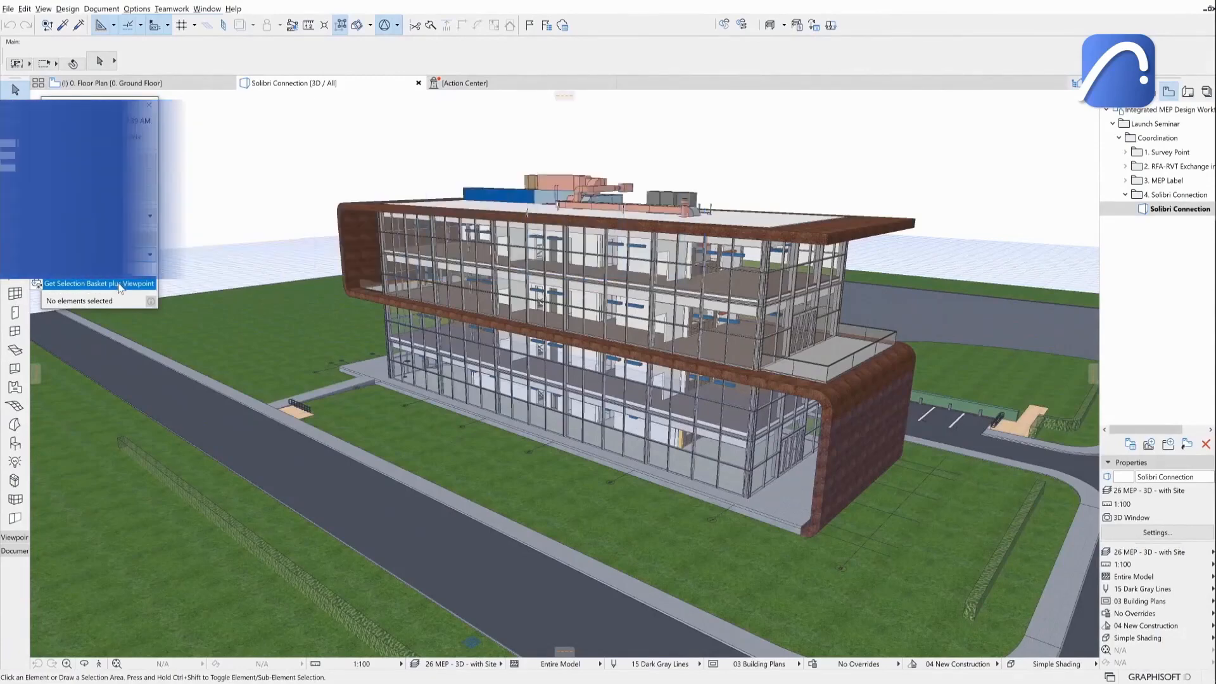
# Back in Archicad, get the Solibri selection basket plus viewpoint and show only the selected elements.
pyautogui.click(121, 284)
pyautogui.rightClick(523, 129)
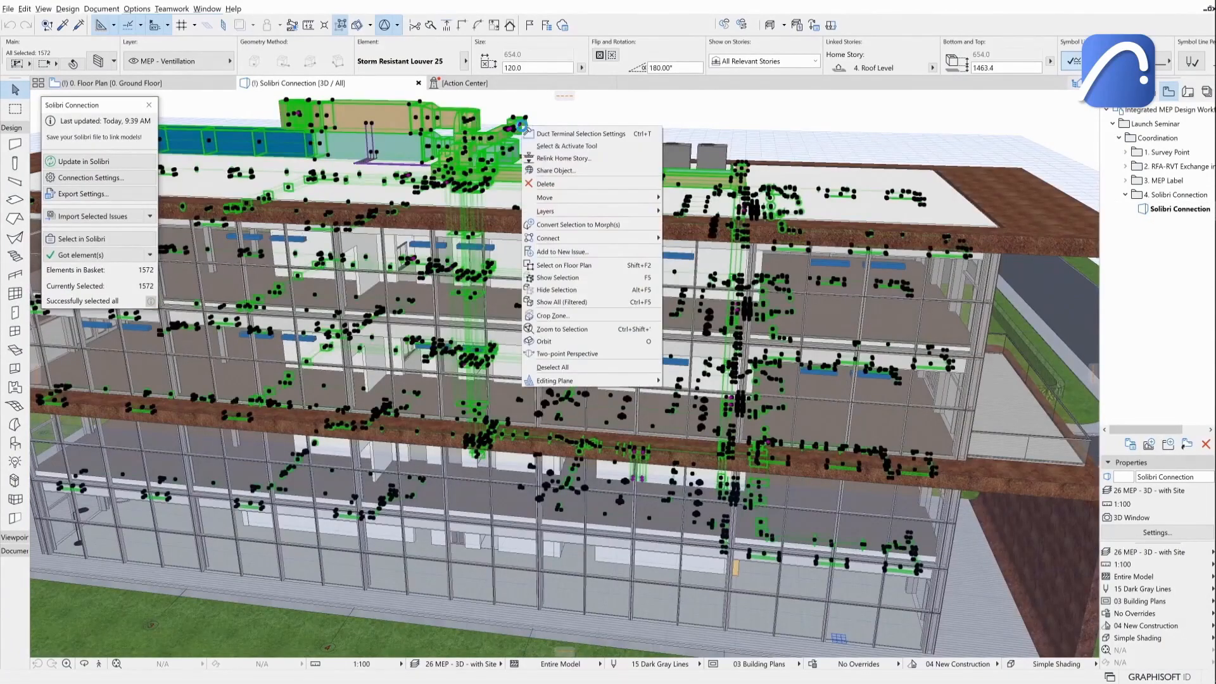
pyautogui.click(572, 278)
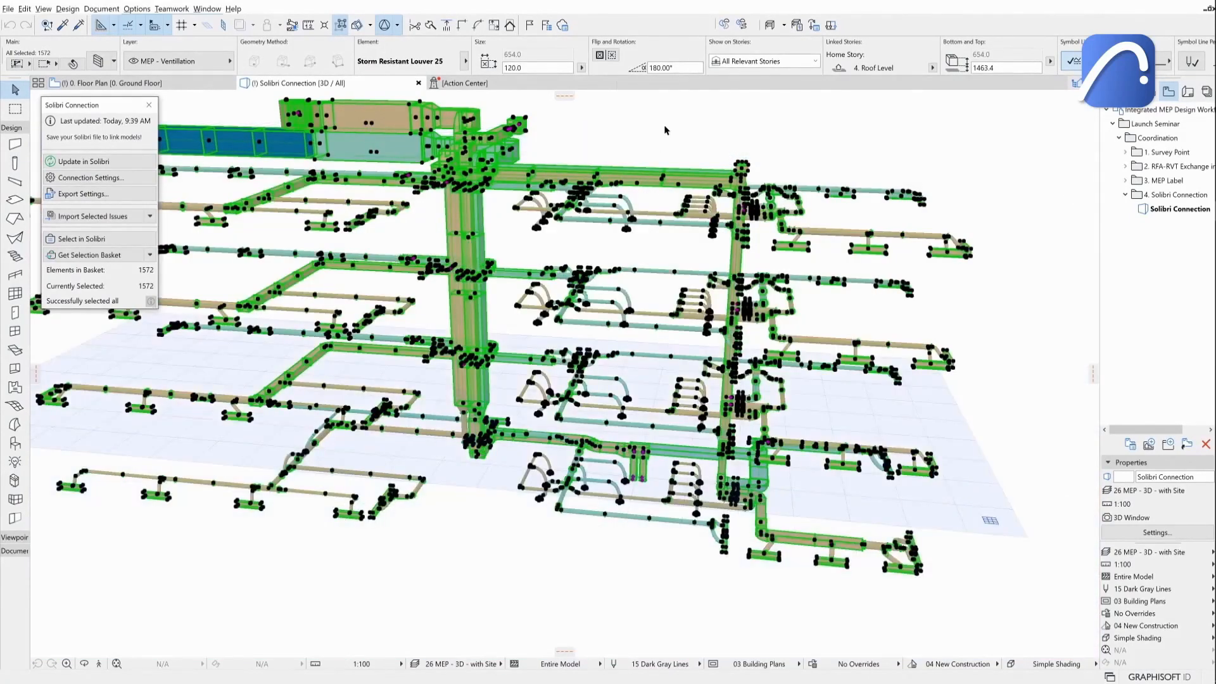
pyautogui.click(664, 129)
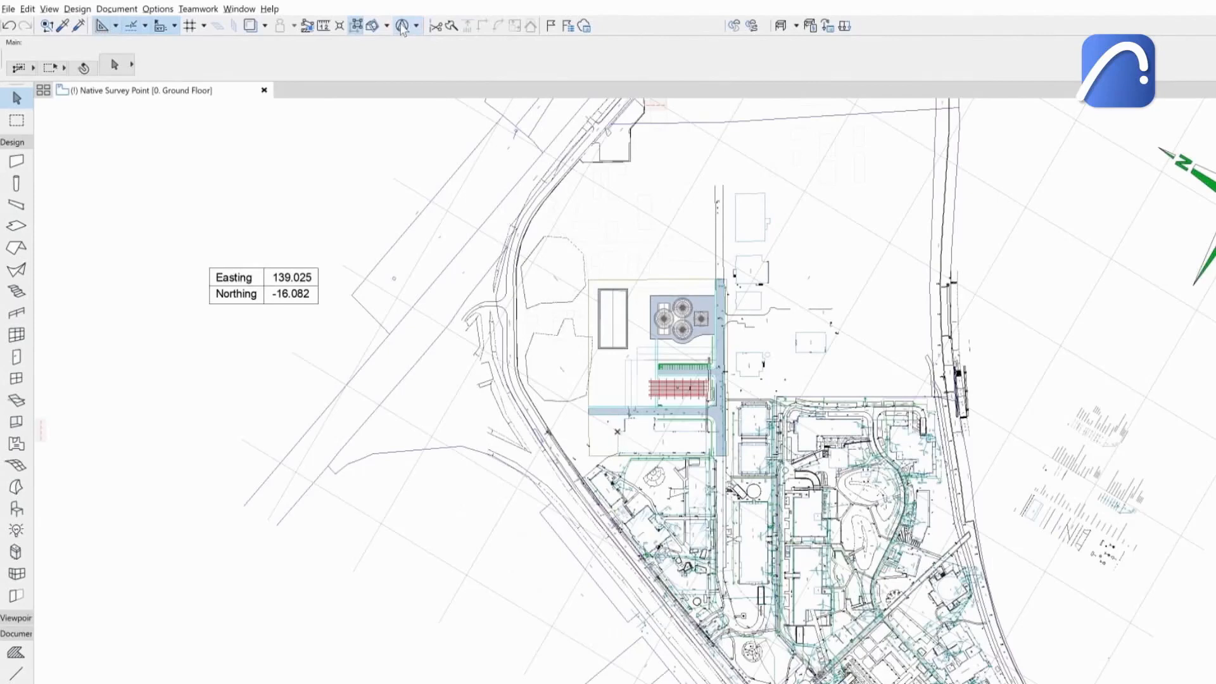
# Open the survey point commands and move the survey point to Easting -192.4, Northing 39.0.
pyautogui.click(416, 26)
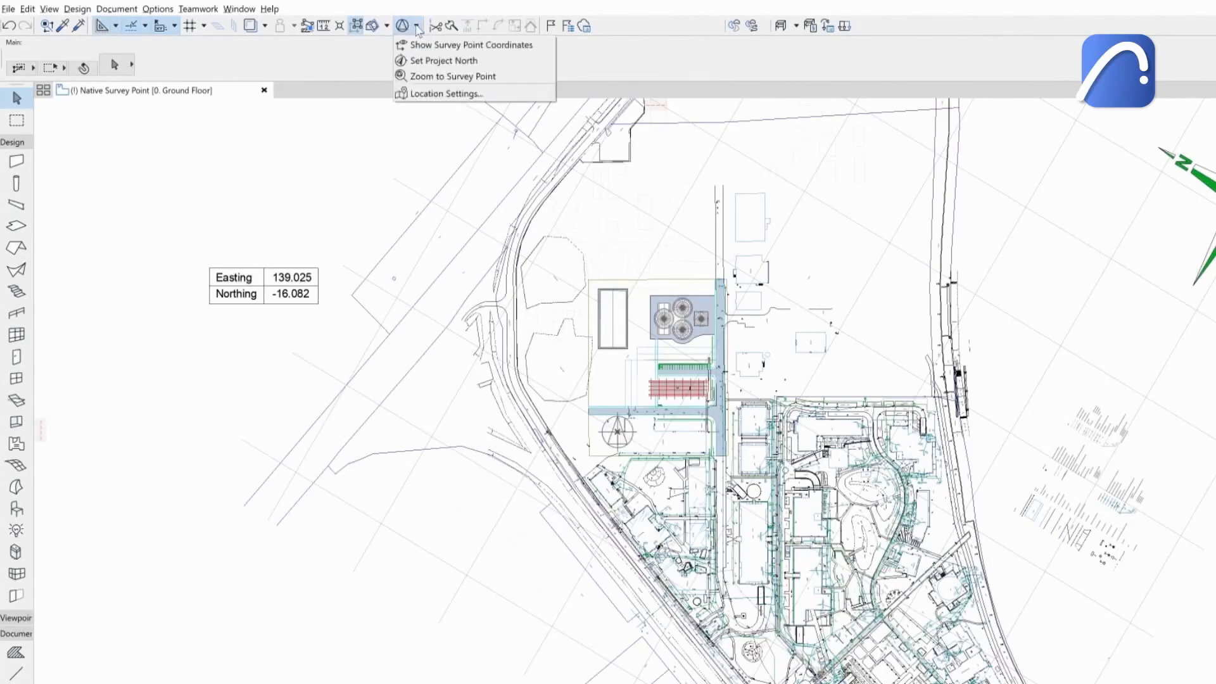
pyautogui.click(158, 9)
pyautogui.moveTo(203, 157)
pyautogui.moveTo(348, 380)
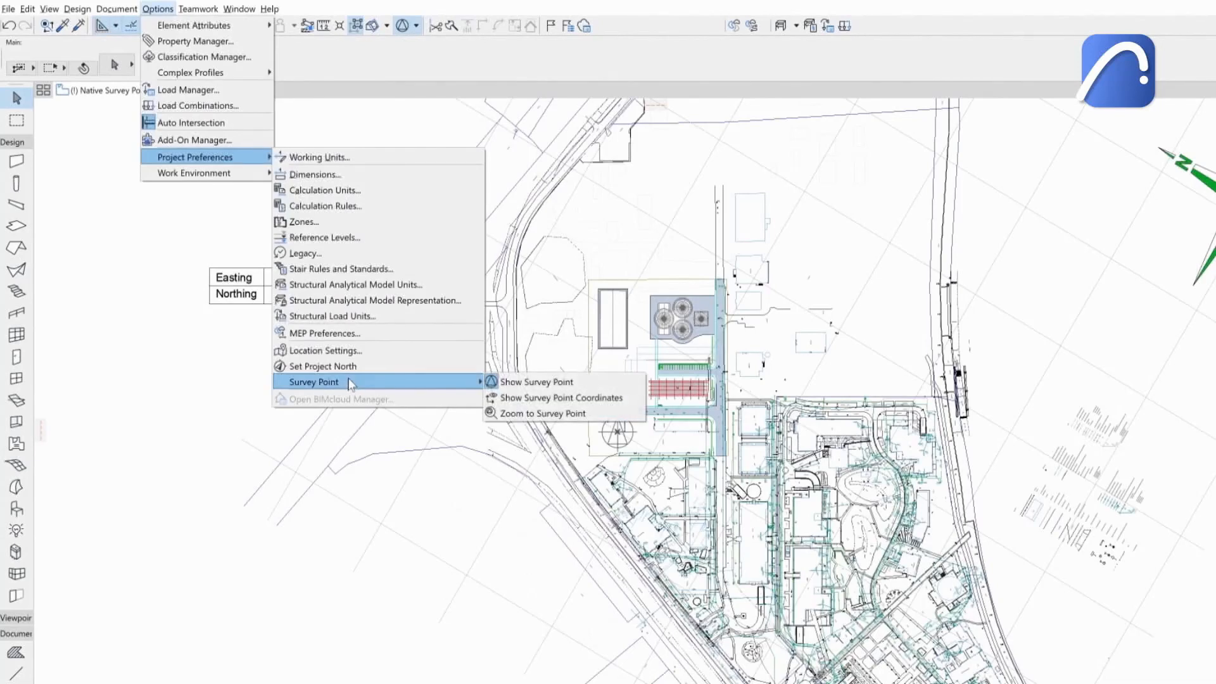
pyautogui.click(516, 414)
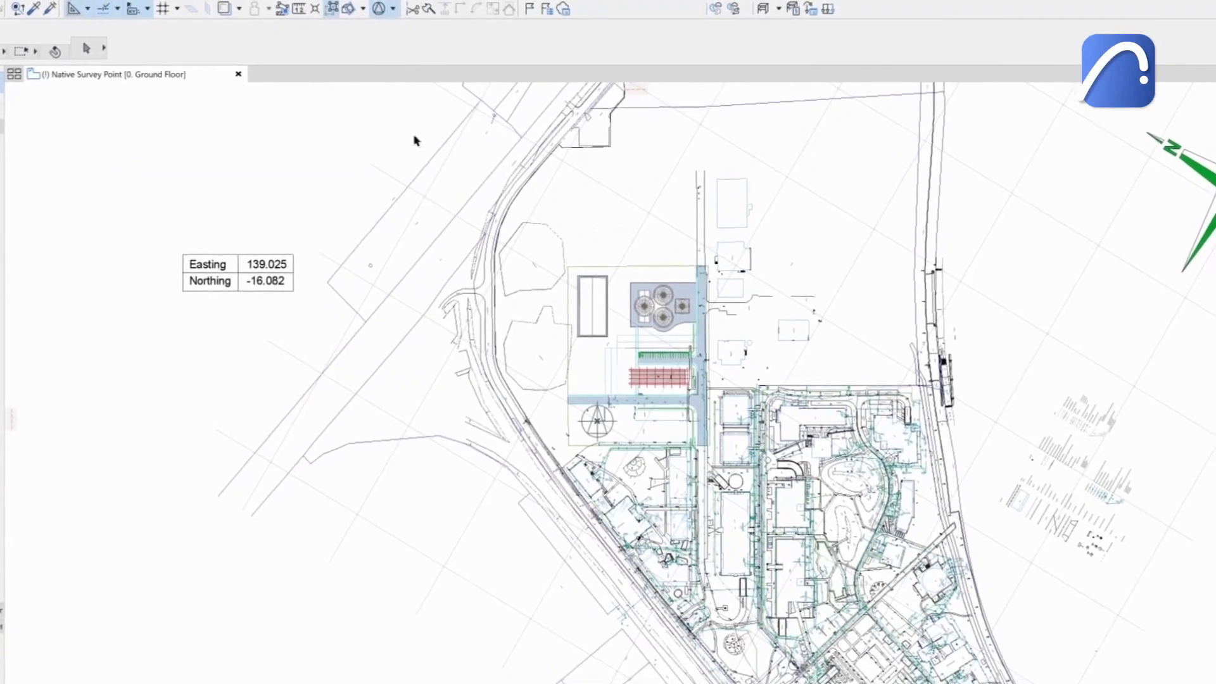
pyautogui.click(584, 415)
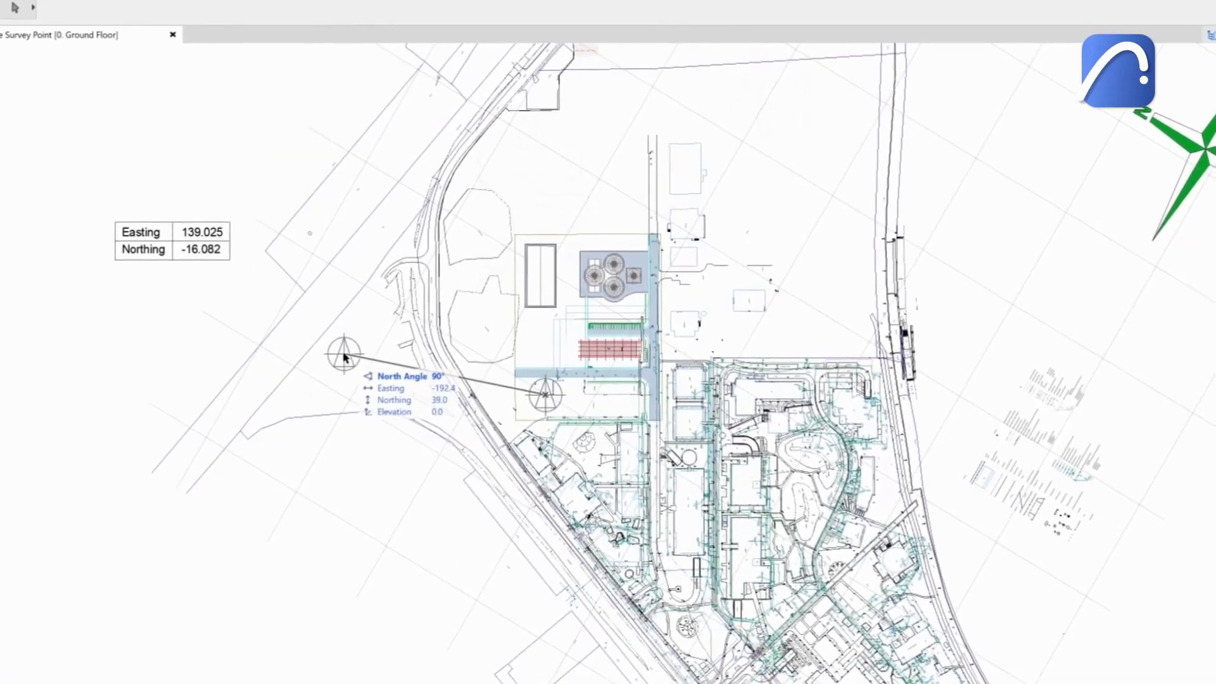
# Show the survey point coordinates next to its symbol.
pyautogui.scroll(5, 304, 329)
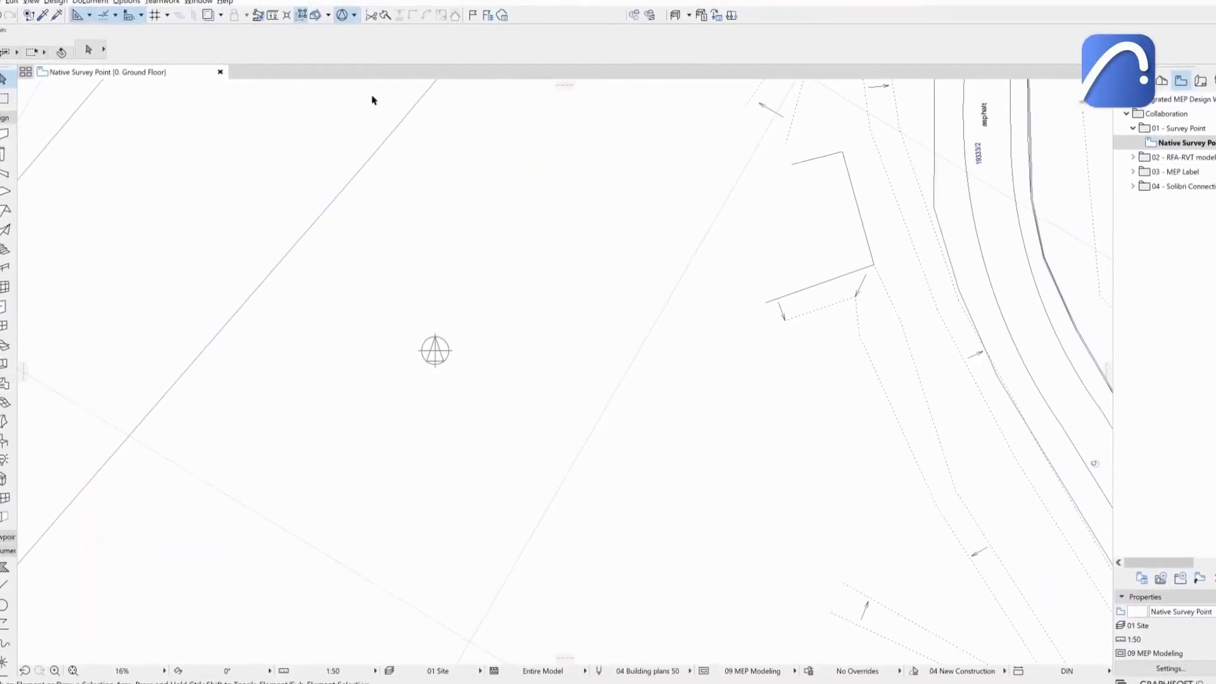
pyautogui.click(360, 22)
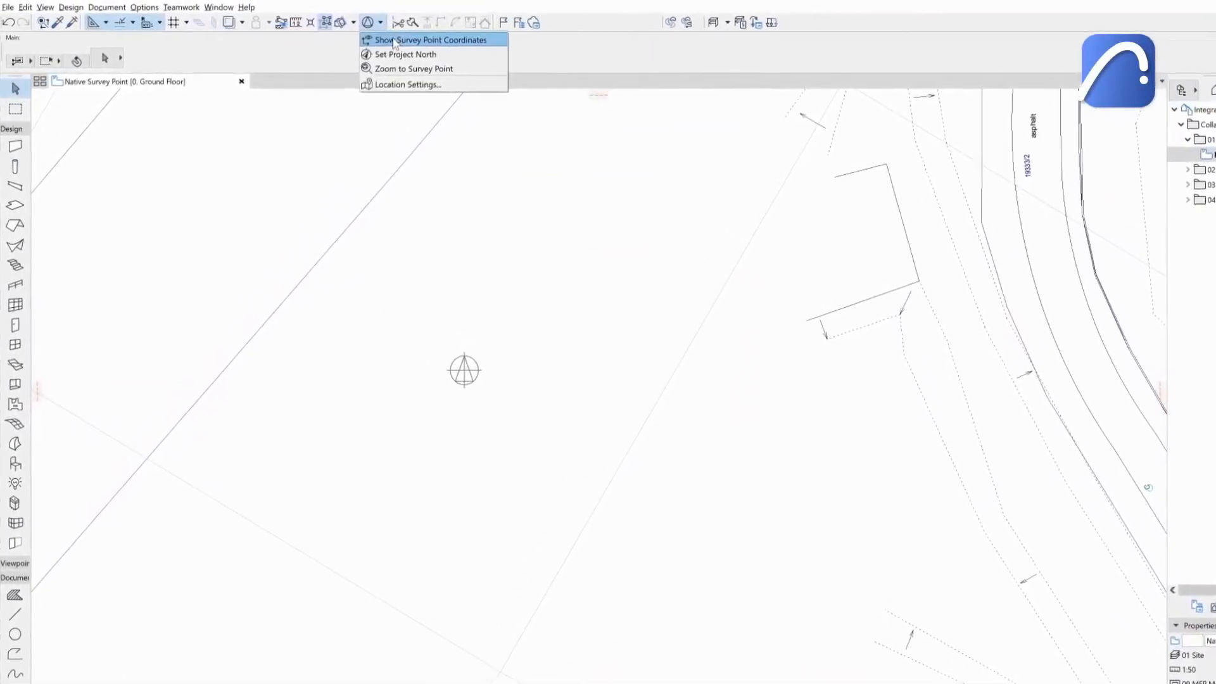
pyautogui.click(404, 42)
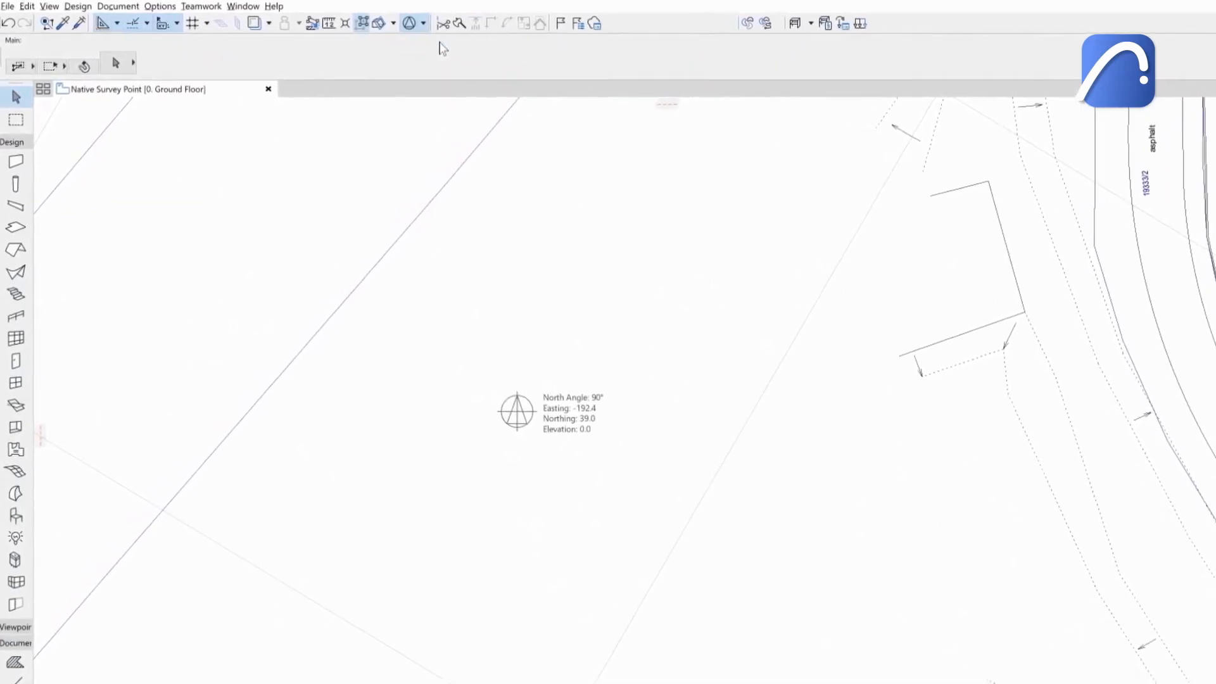
# Set Project North by pointing it toward the N of the site's north arrow.
pyautogui.click(434, 26)
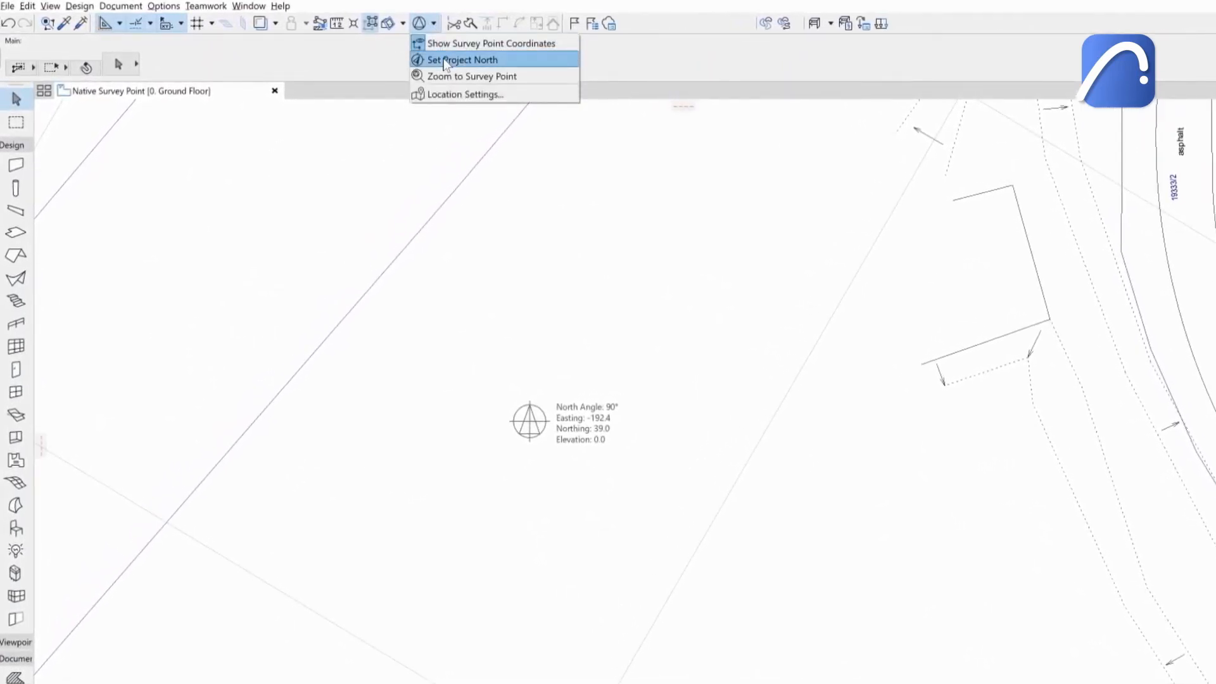
pyautogui.click(446, 60)
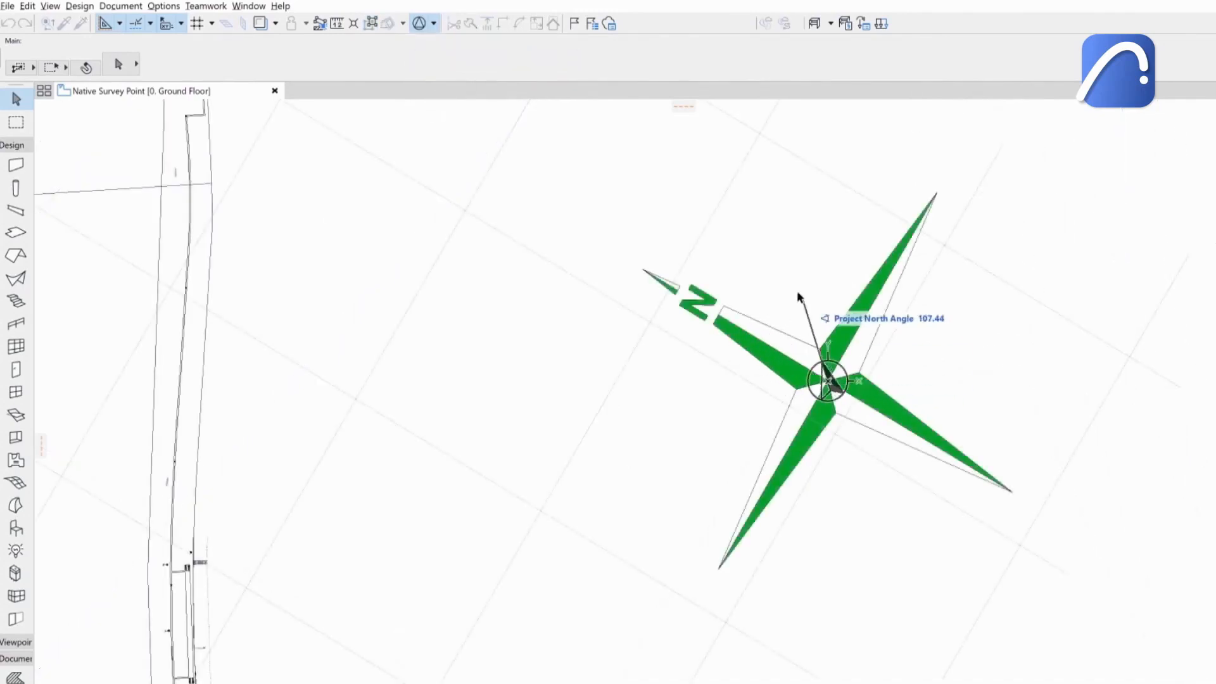
pyautogui.click(644, 274)
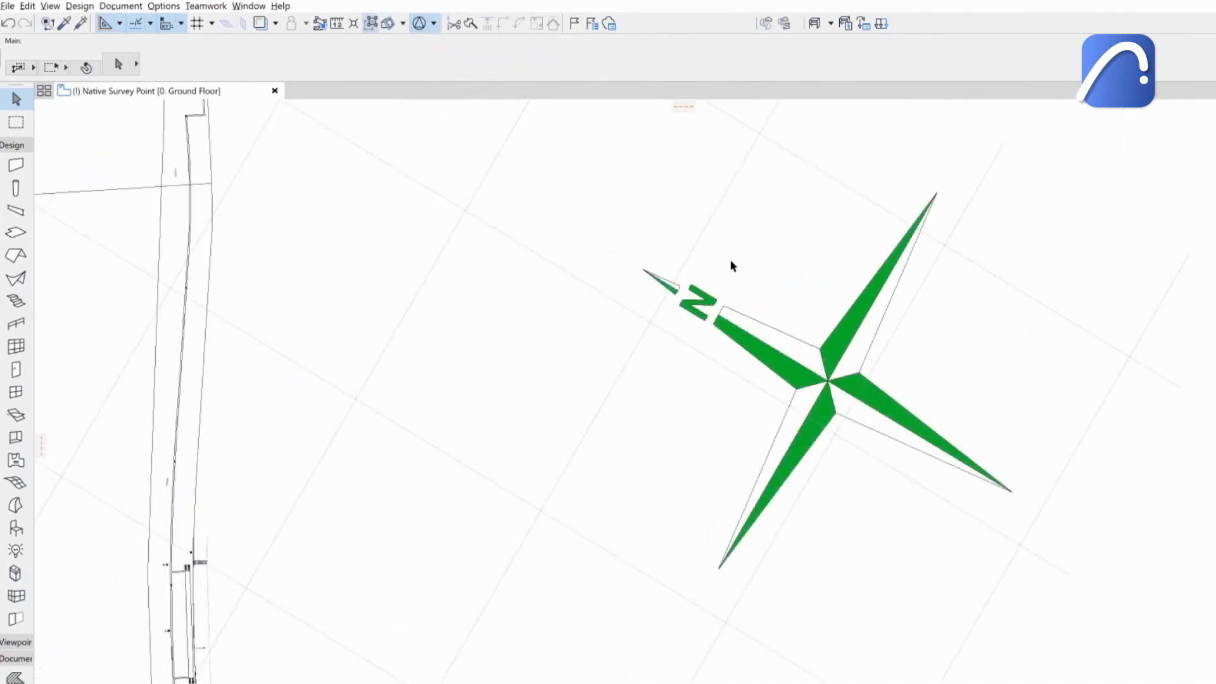
# Zoom to the survey point.
pyautogui.scroll(-5, 842, 271)
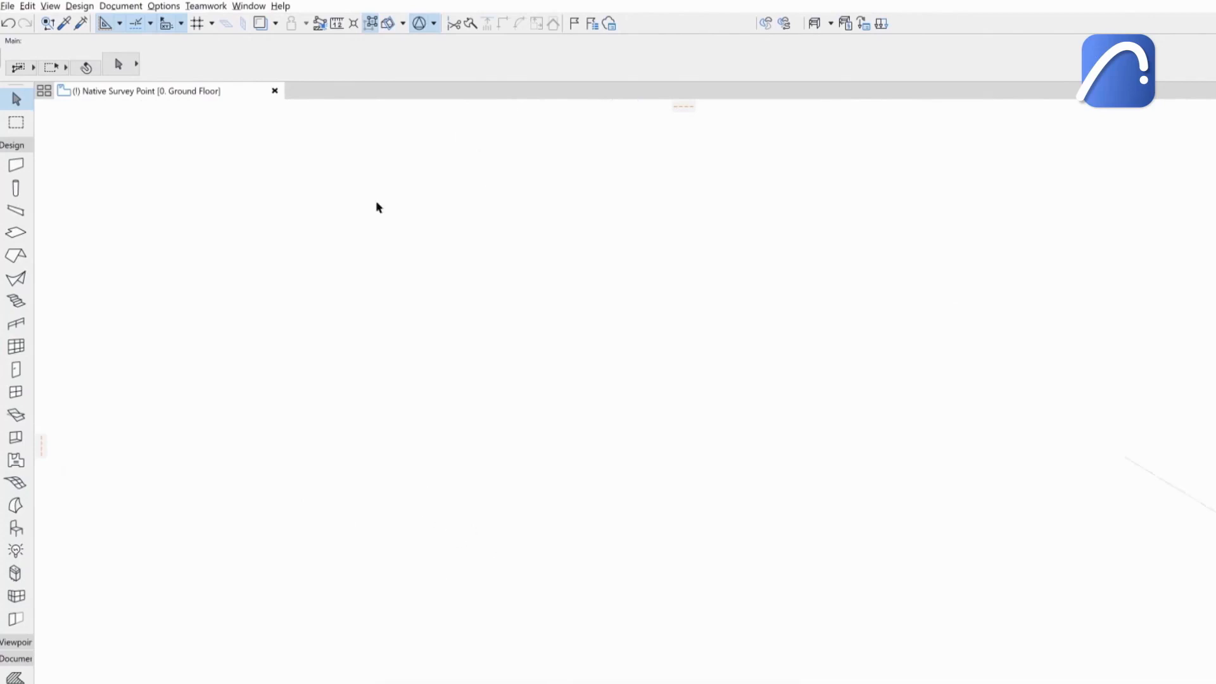
pyautogui.click(434, 25)
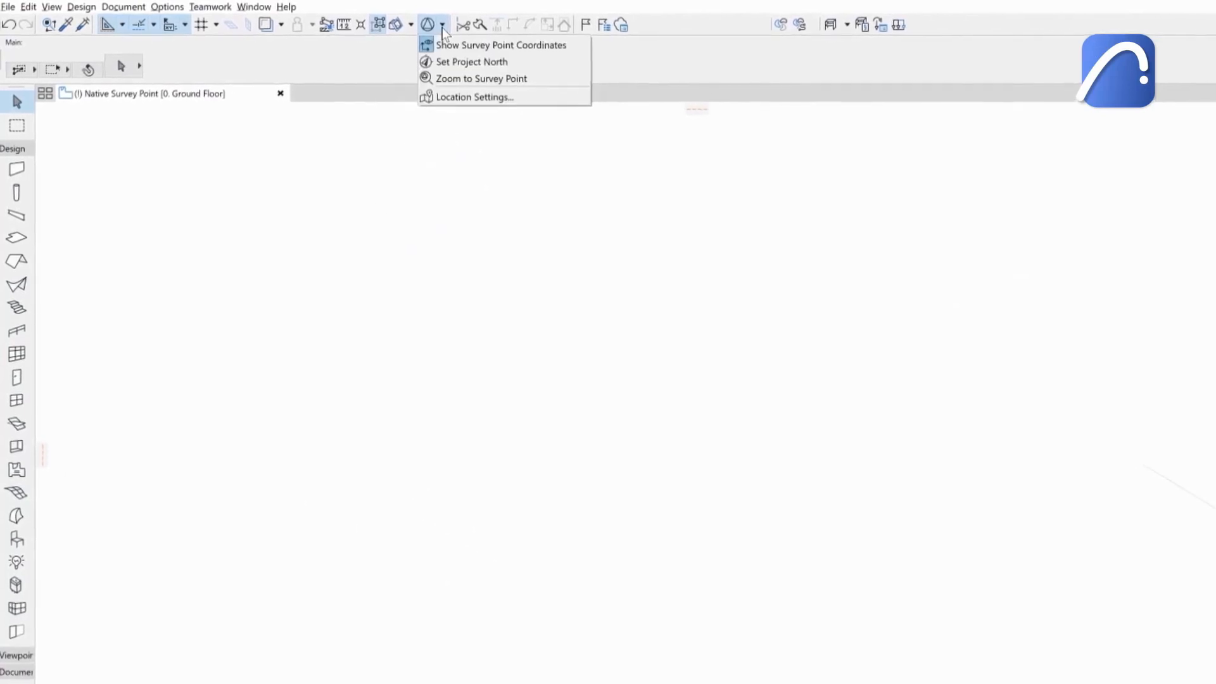
pyautogui.click(467, 78)
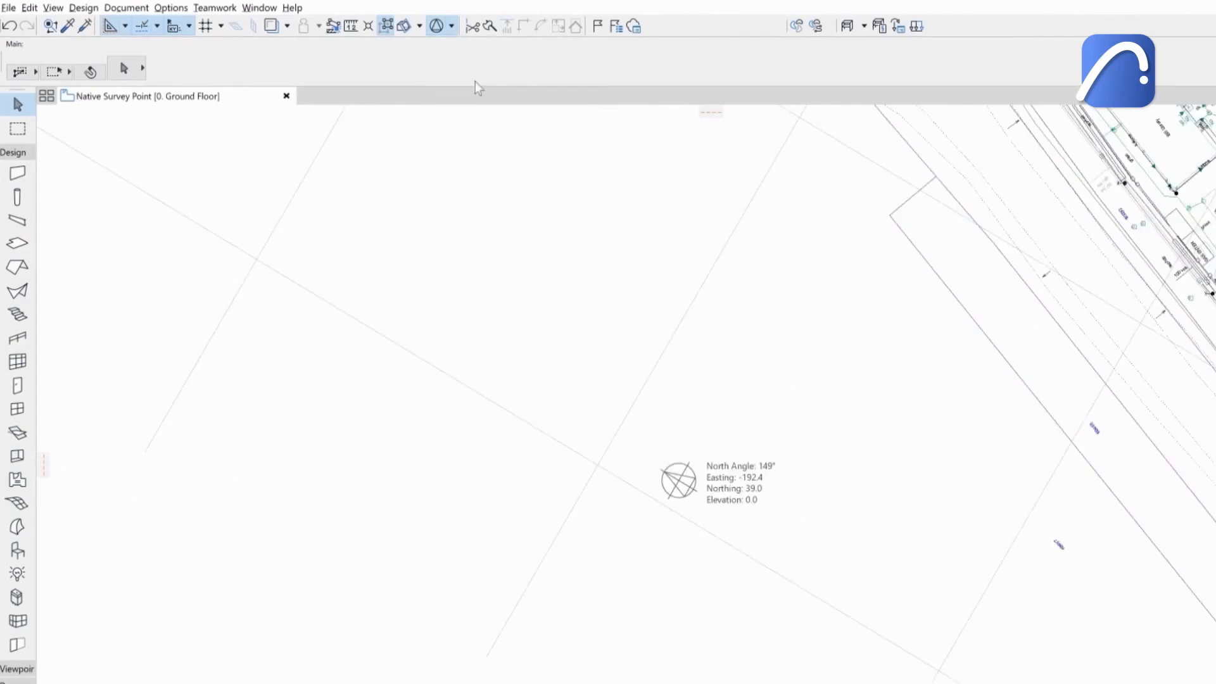
# Open Location Settings and review the survey point position and project north angle.
pyautogui.click(451, 27)
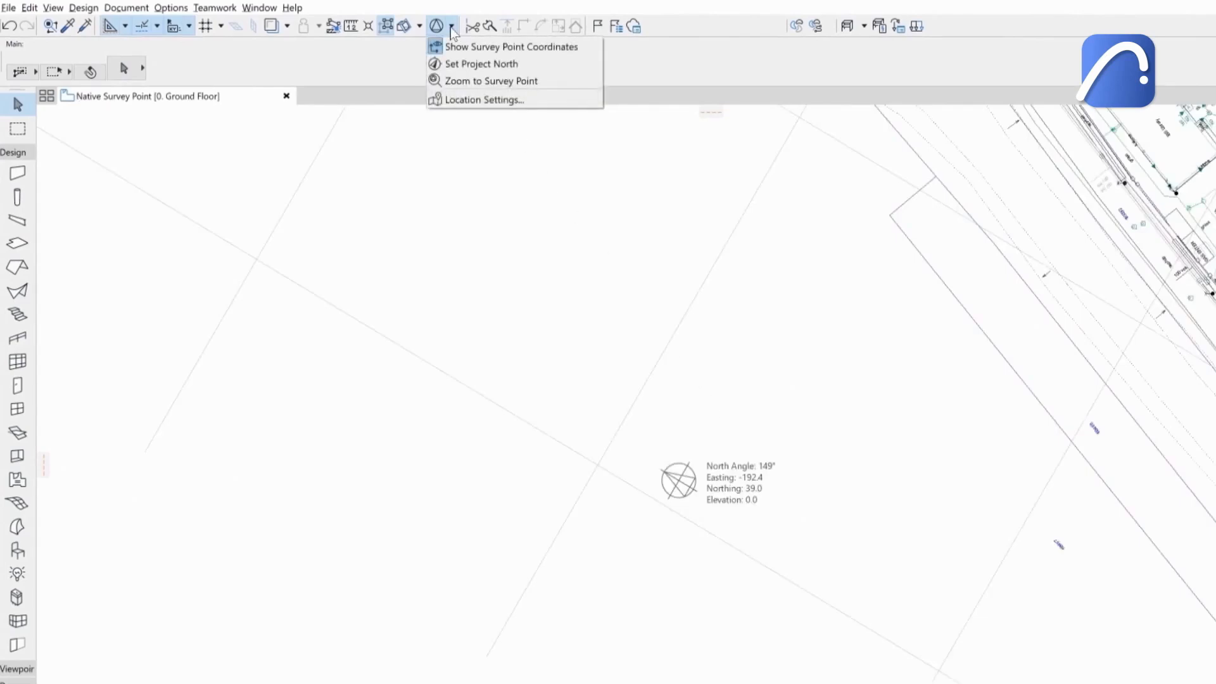
pyautogui.click(482, 100)
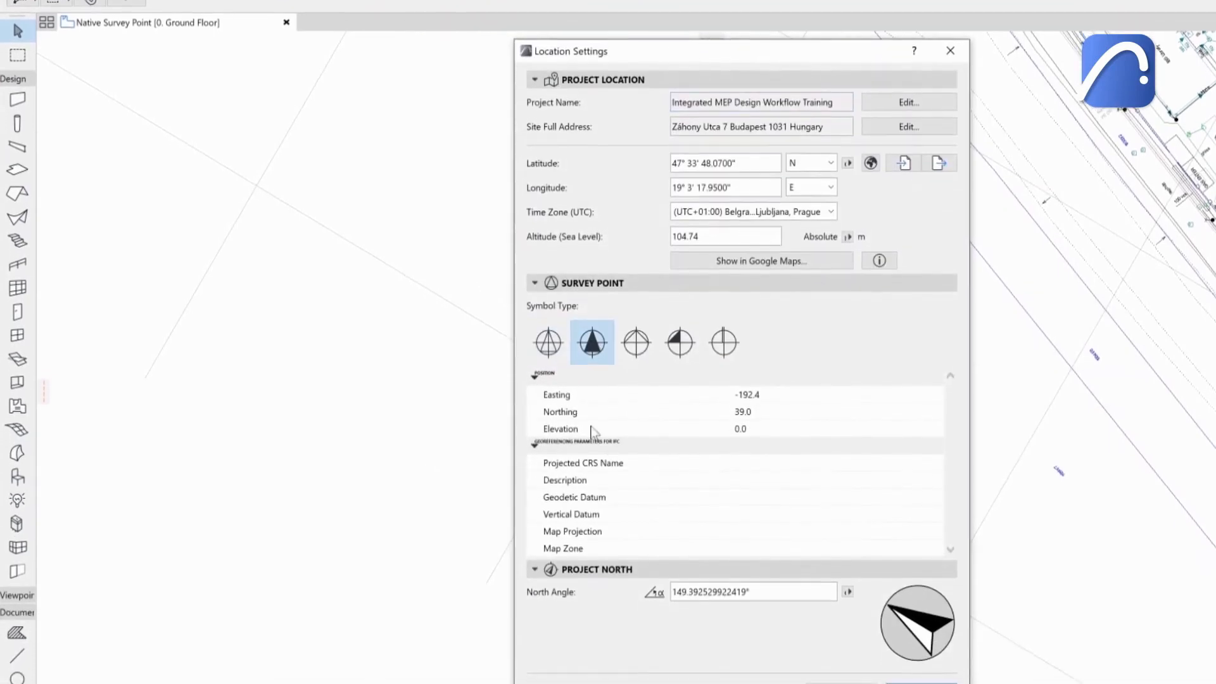
pyautogui.scroll(-5, 722, 479)
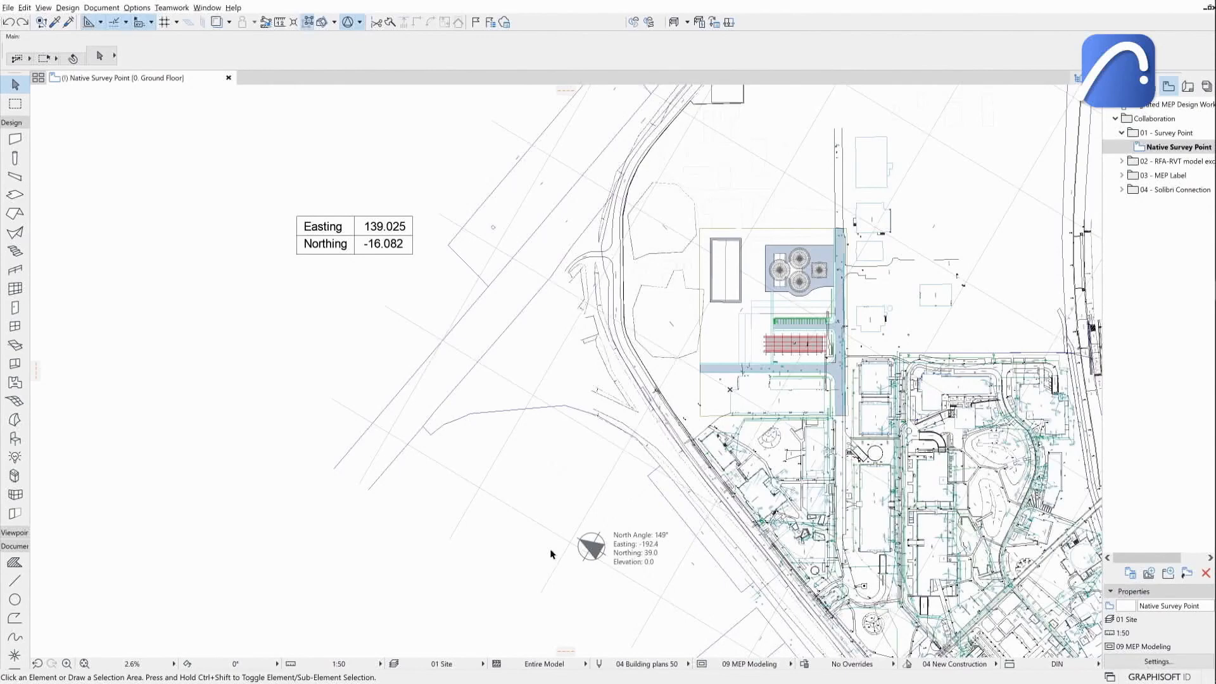
# Move the survey point by entering Easting 138 and Northing -16.082.
pyautogui.click(592, 547)
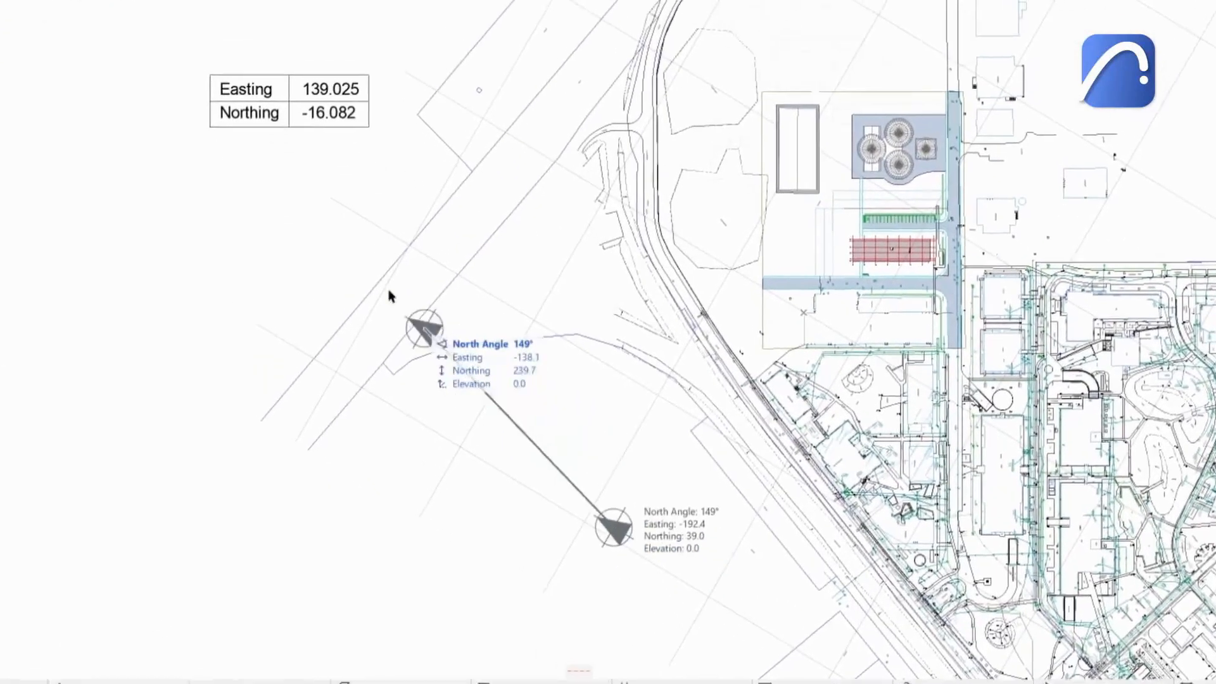
pyautogui.press('Tab')
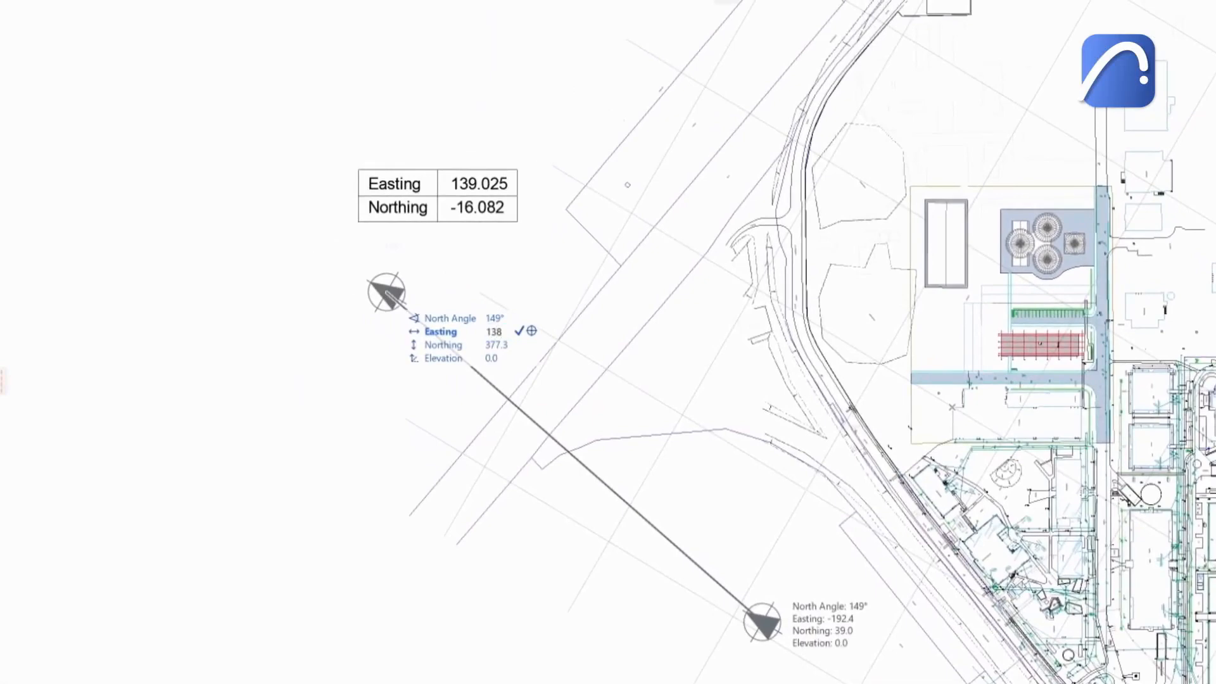
pyautogui.press('Tab')
pyautogui.write('16.082')
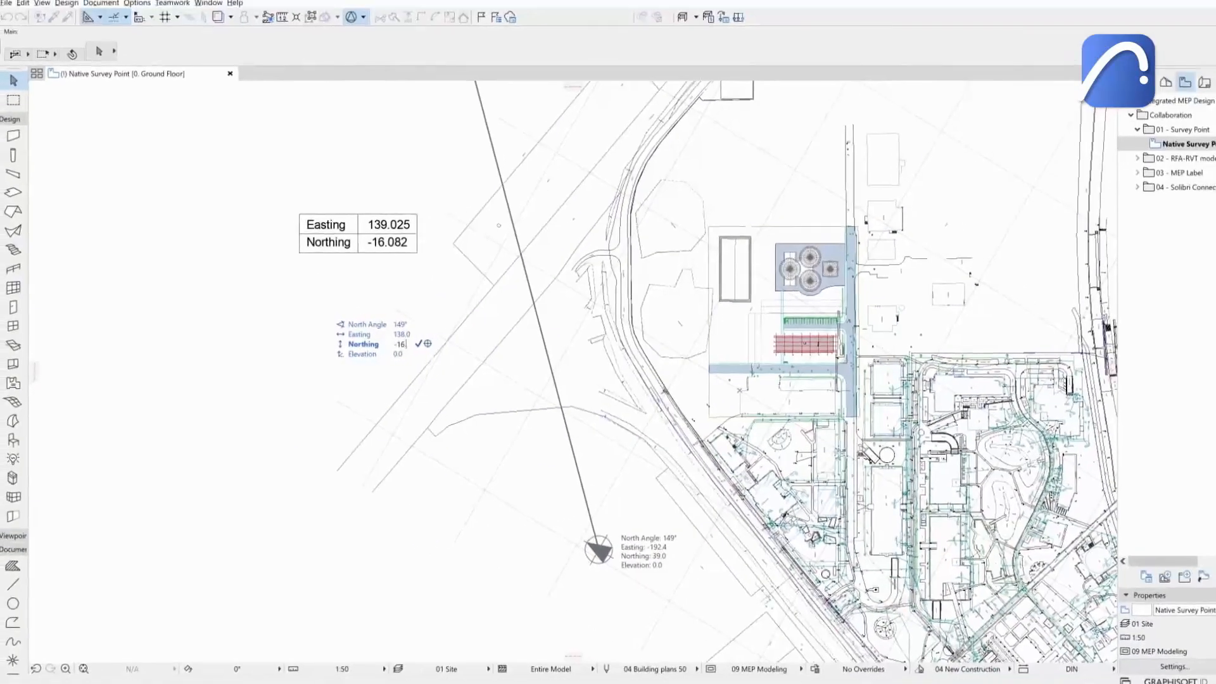
pyautogui.press('Return')
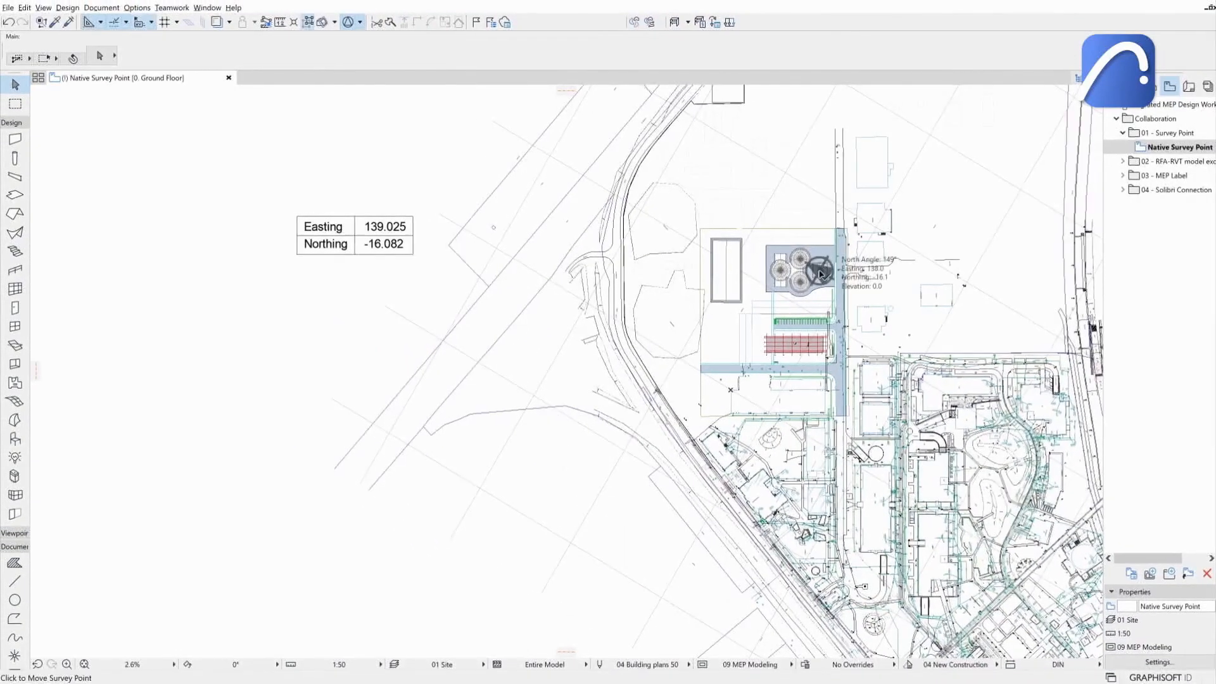
# Pick the Survey Coordinate Object 25 and set it to display Survey Point coordinates.
pyautogui.click(359, 23)
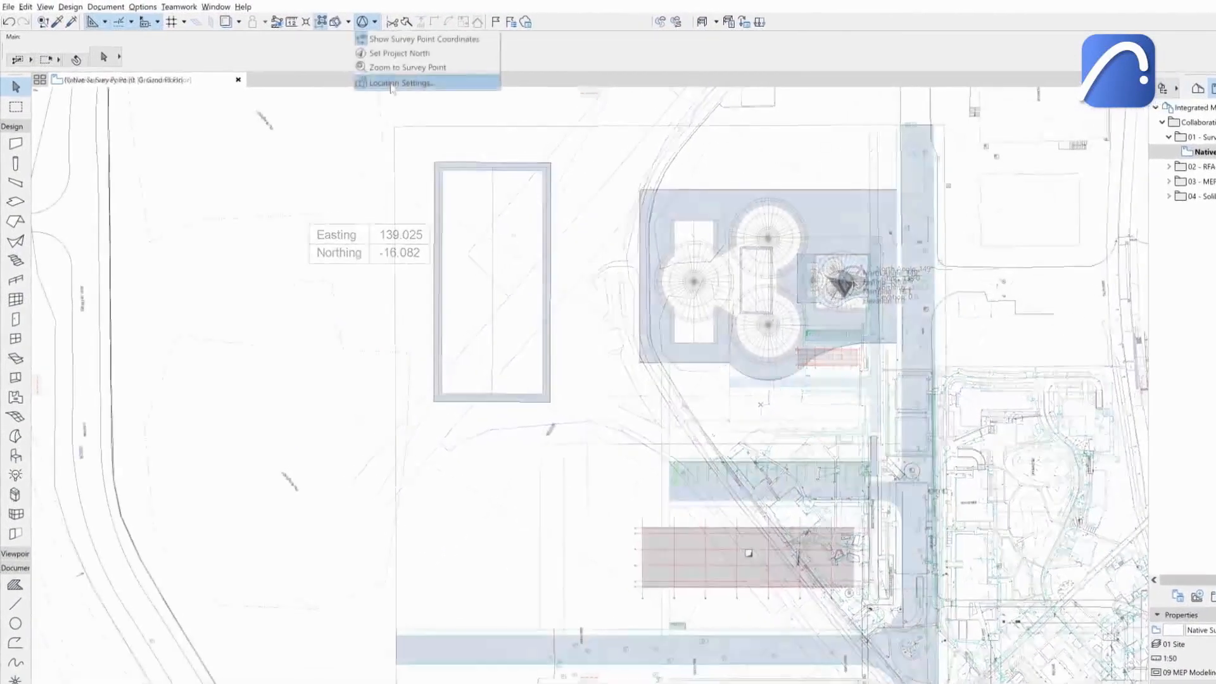
pyautogui.click(393, 83)
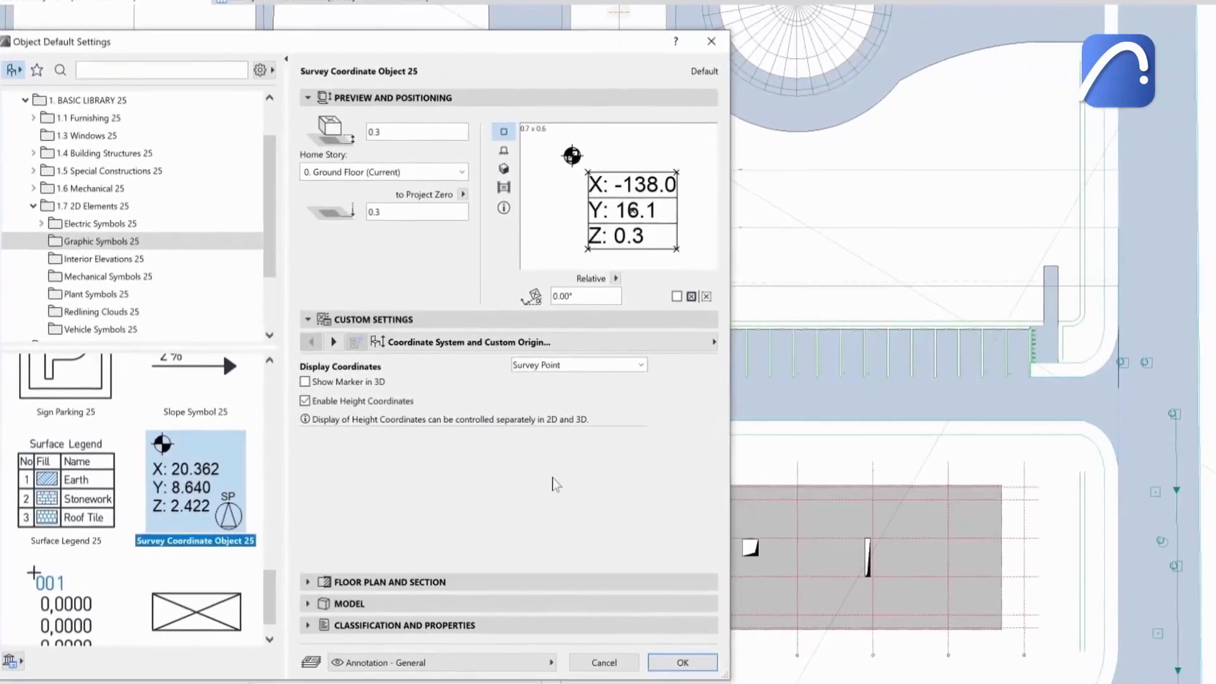
pyautogui.click(610, 368)
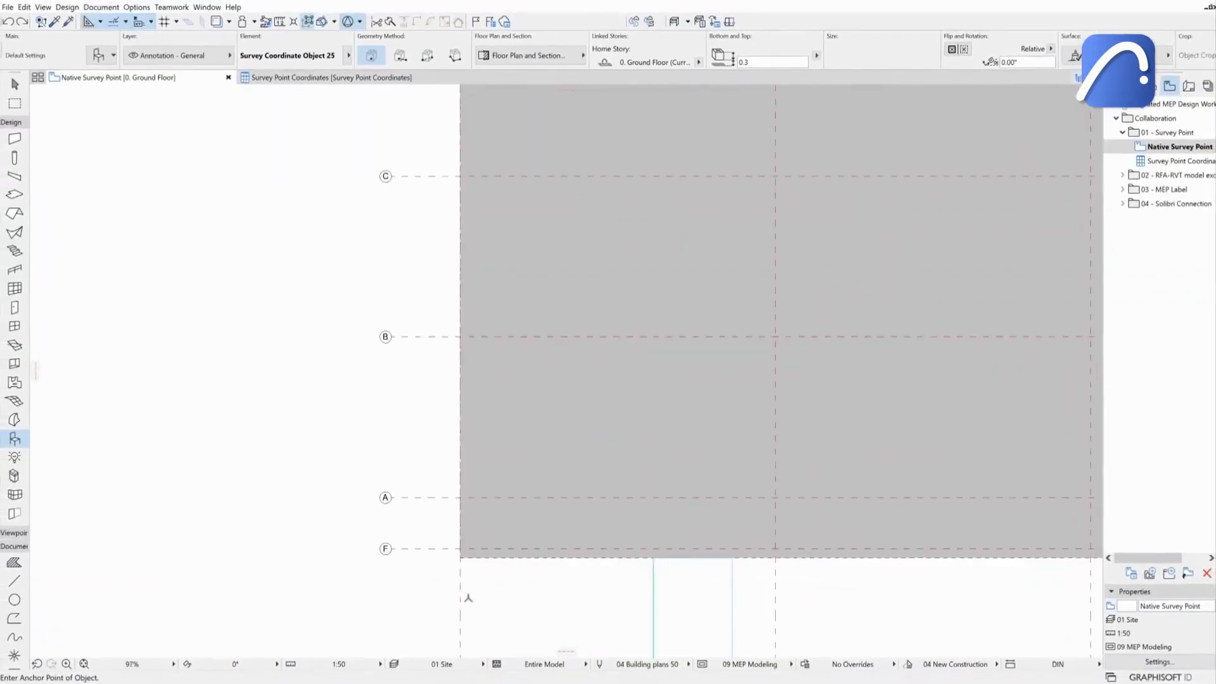
pyautogui.scroll(3, 460, 558)
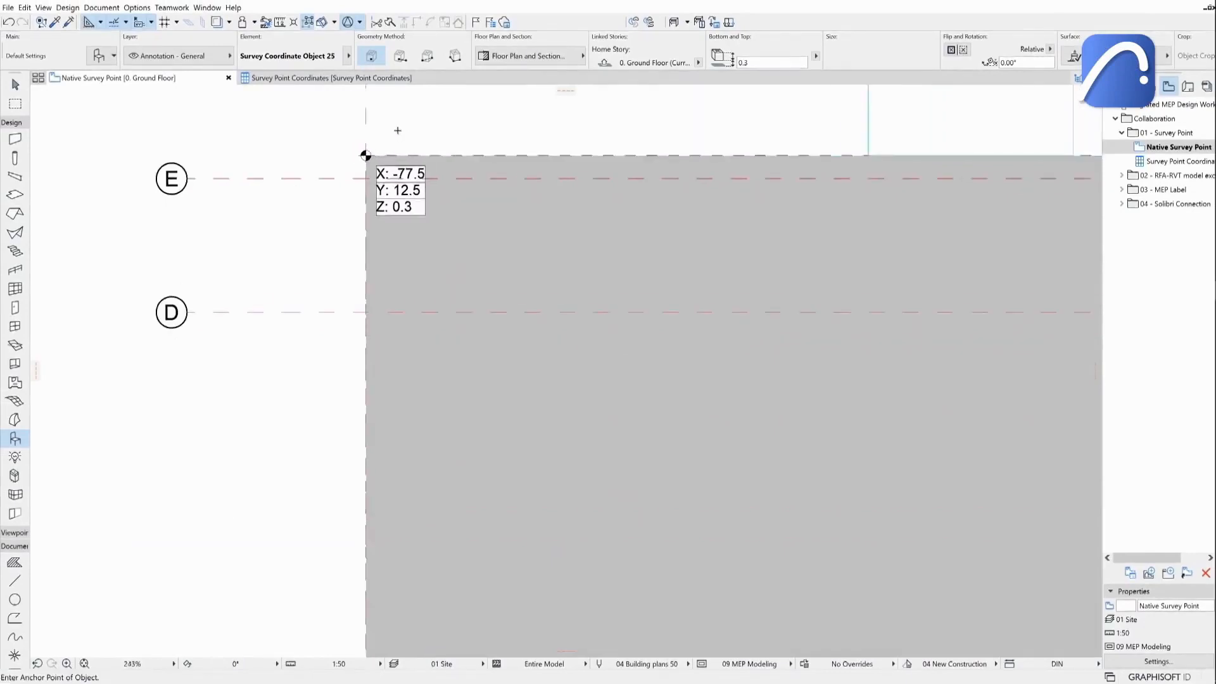
# Open the Survey Point Coordinates schedule and review its Survey Coordinate X and Y fields in the scheme settings.
pyautogui.doubleClick(1152, 162)
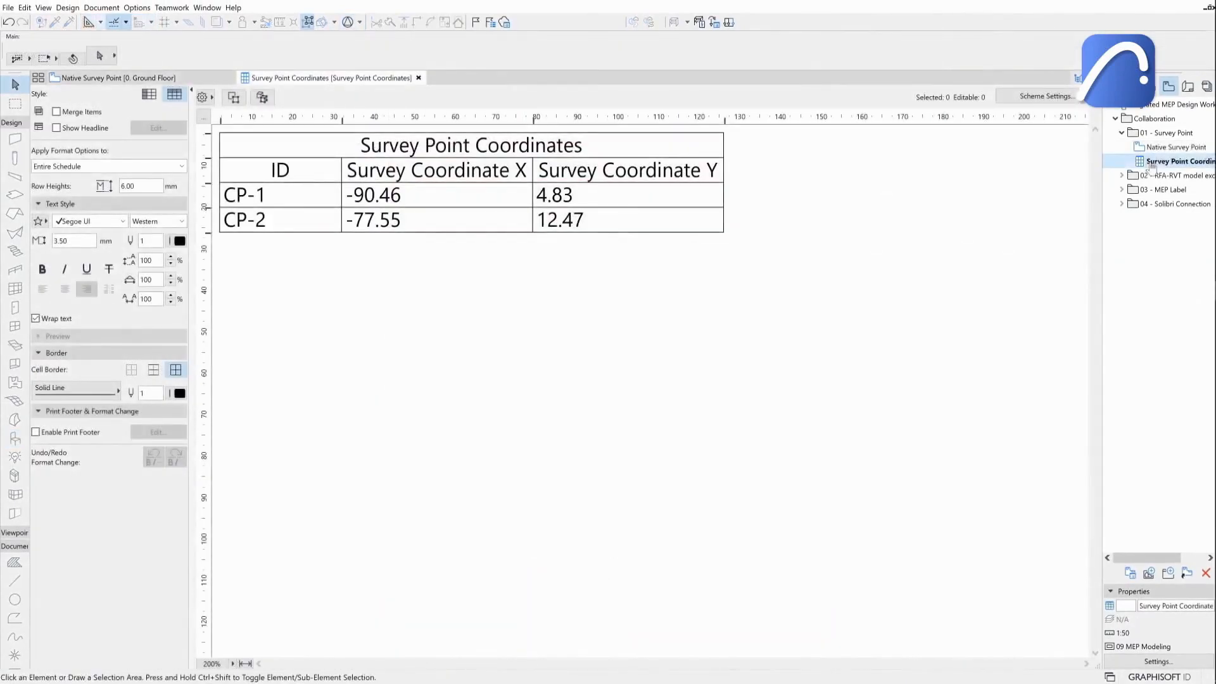
pyautogui.click(1030, 97)
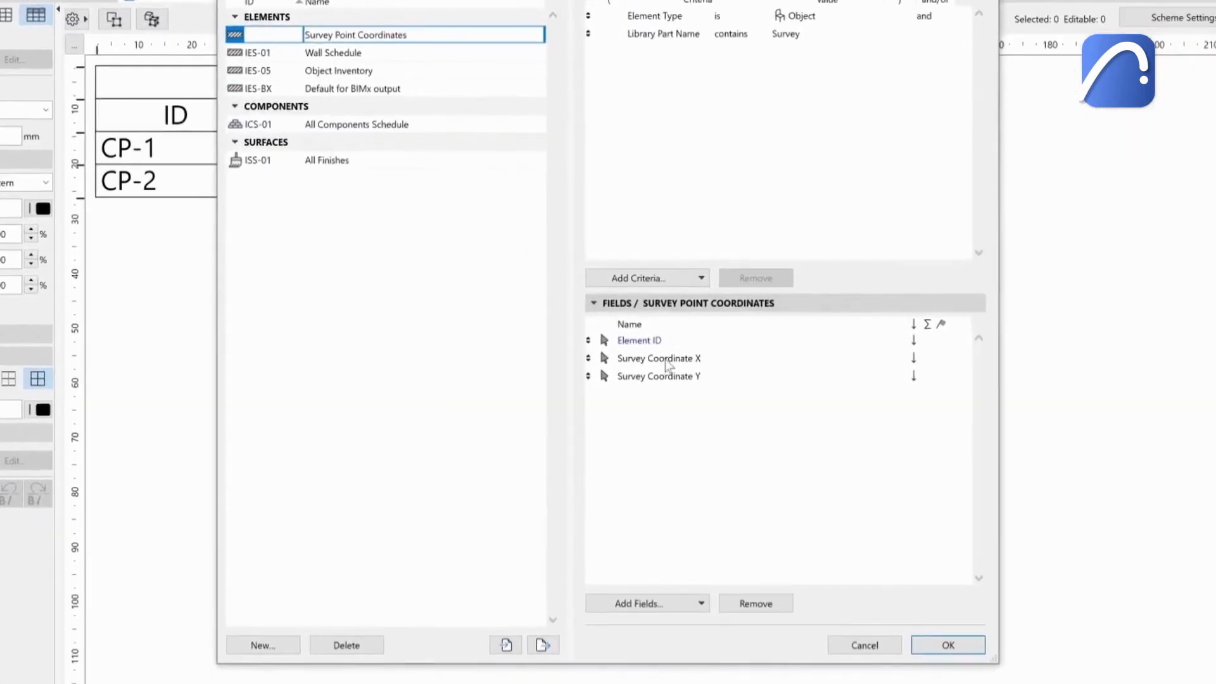
pyautogui.click(665, 359)
pyautogui.click(669, 378)
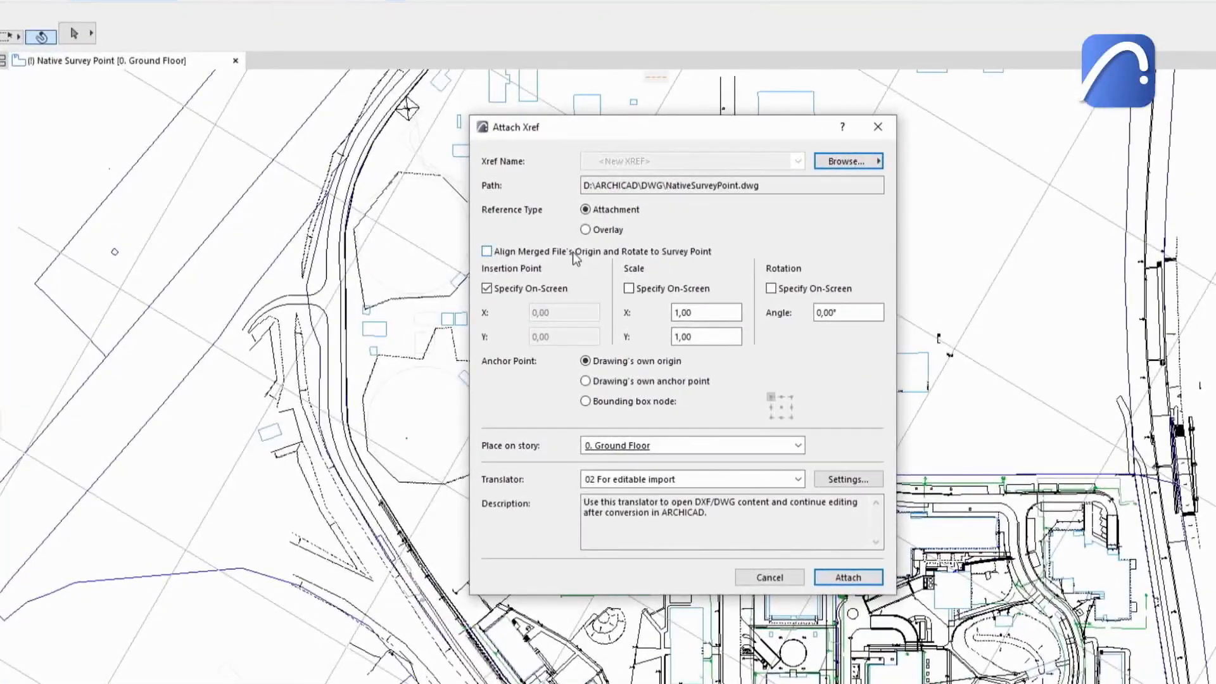
# Enable aligning an attached Xref to the survey point and align a hotlink module by Survey Point.
pyautogui.click(572, 252)
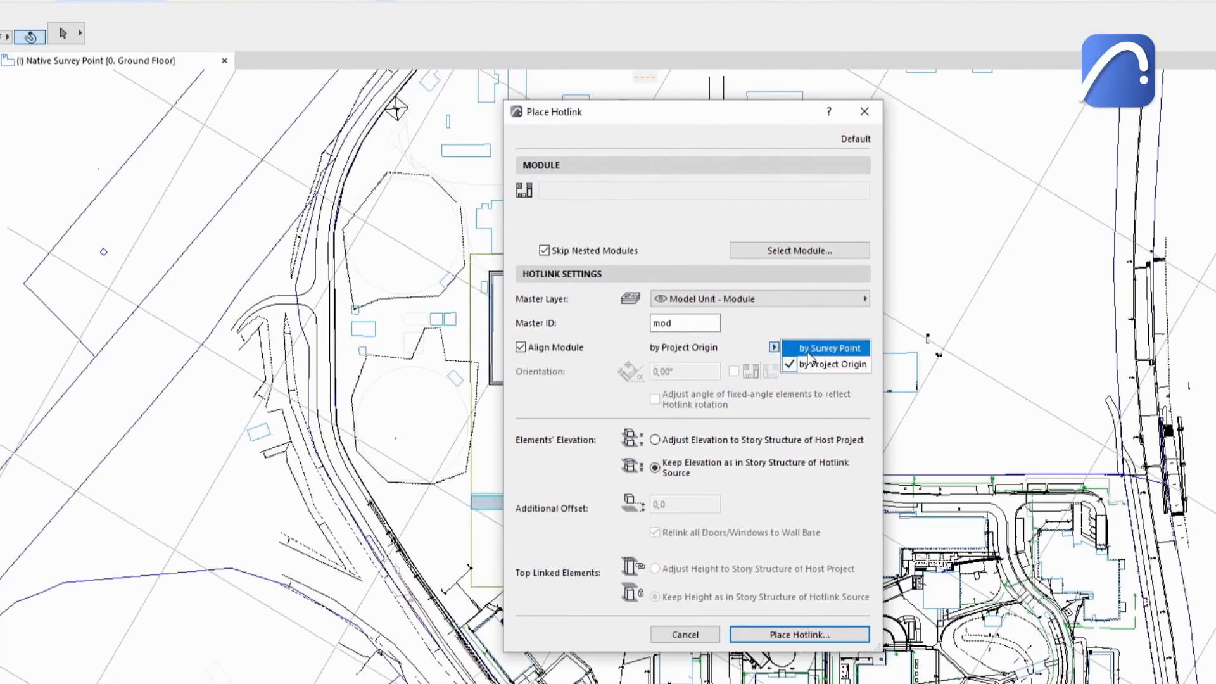
pyautogui.click(809, 351)
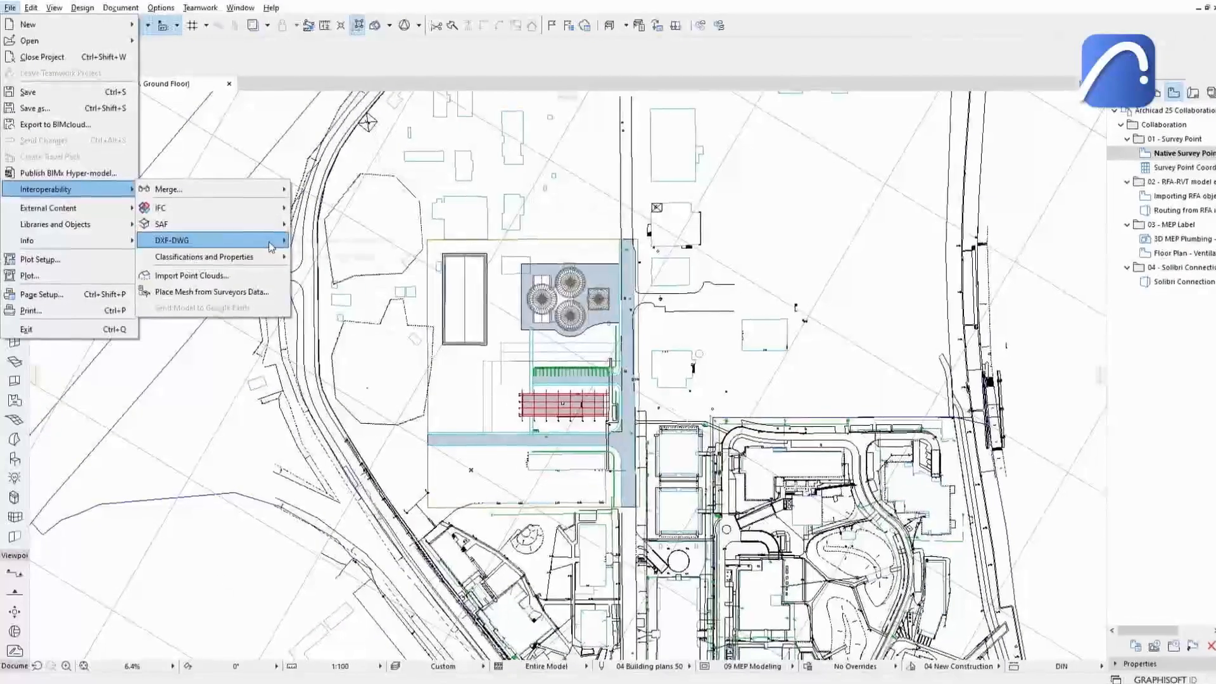
# In the DXF-DWG translator 01 For further editing, set Match File's Origin to with Survey Point under Save Options.
pyautogui.click(341, 252)
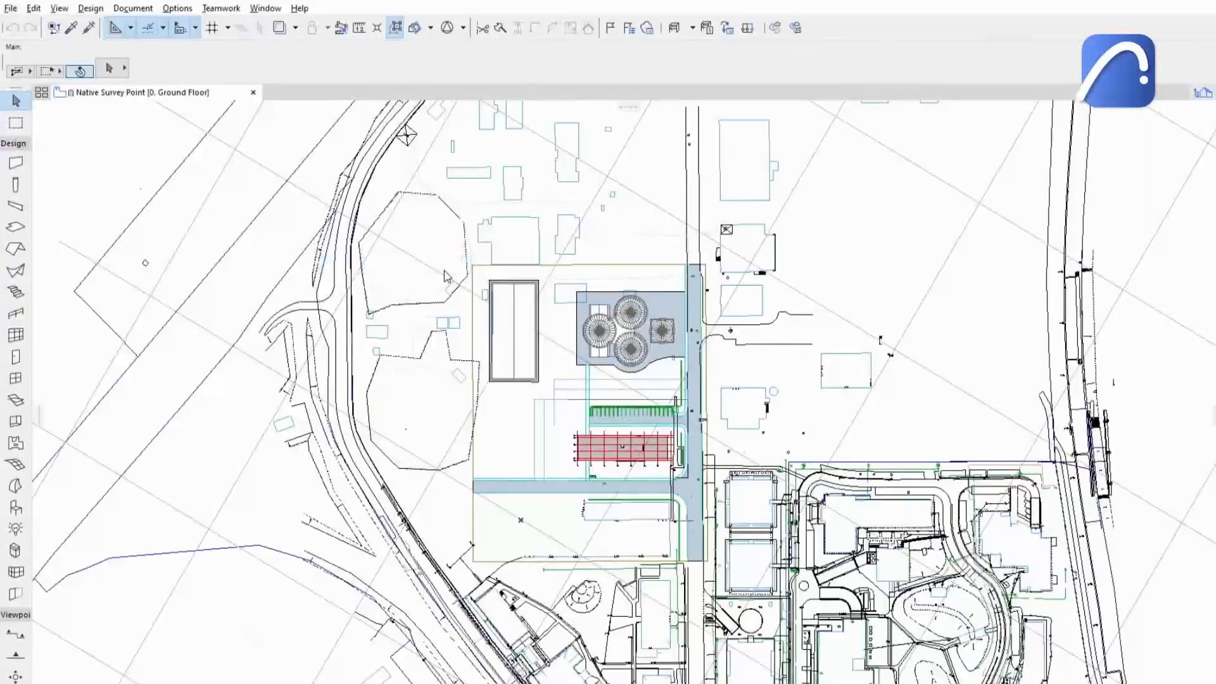
pyautogui.click(361, 188)
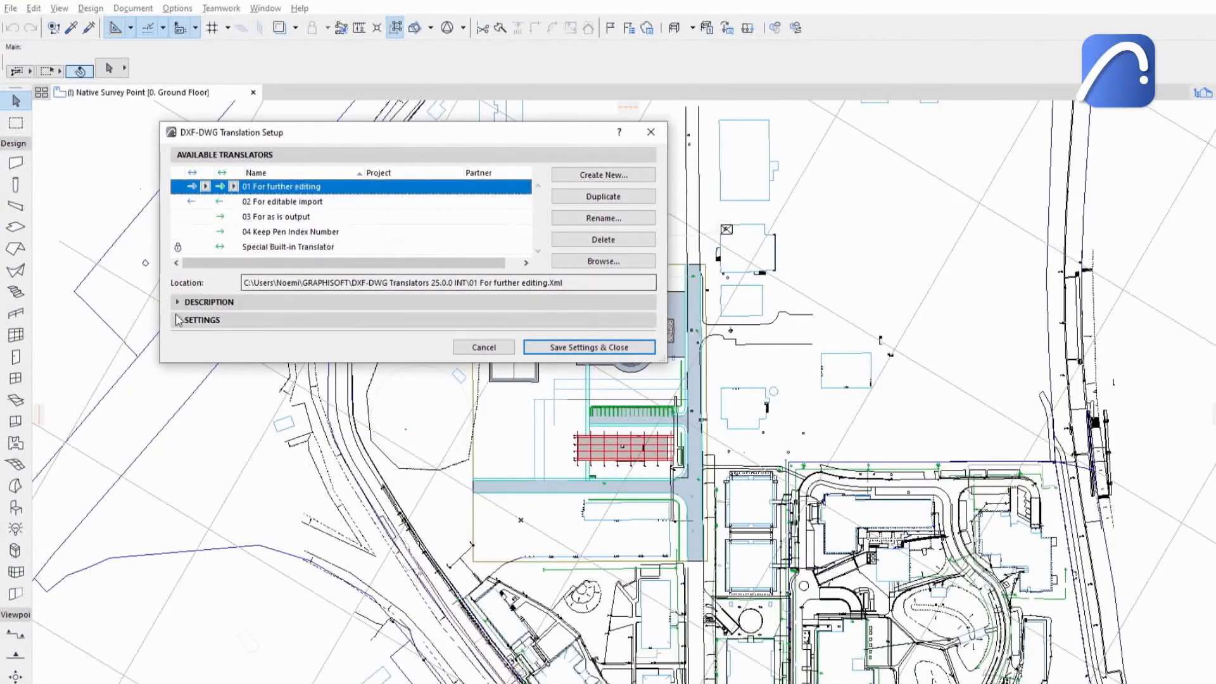
pyautogui.click(178, 320)
pyautogui.click(209, 370)
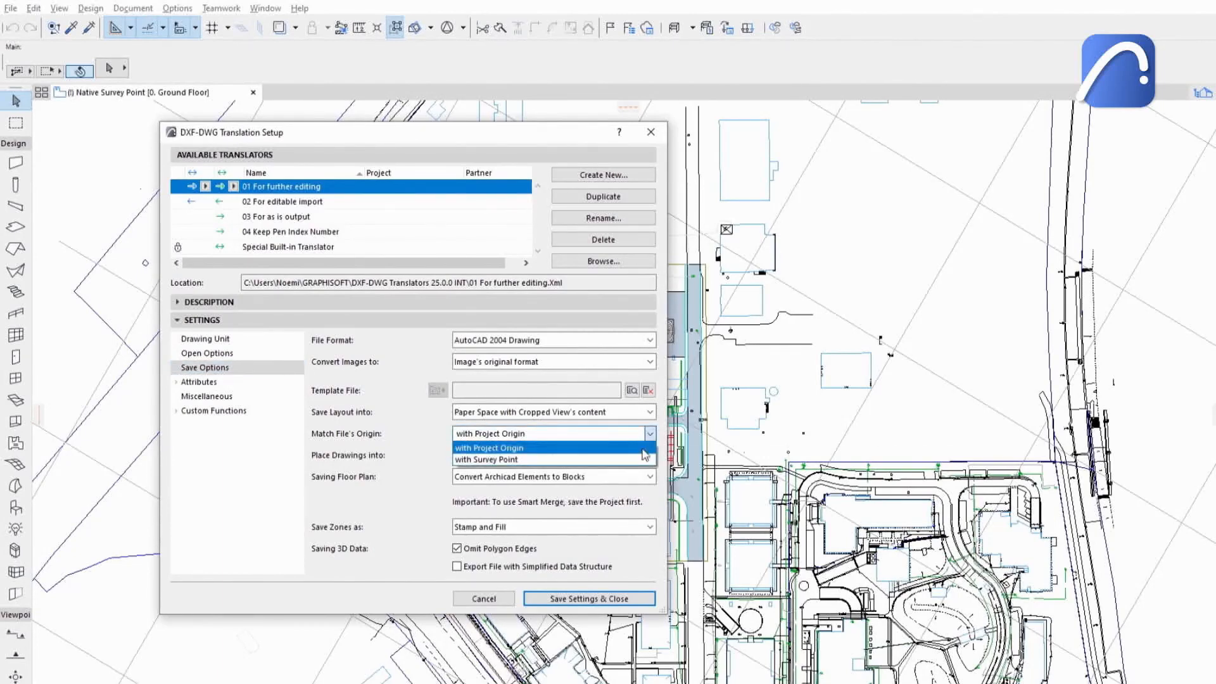
pyautogui.click(641, 461)
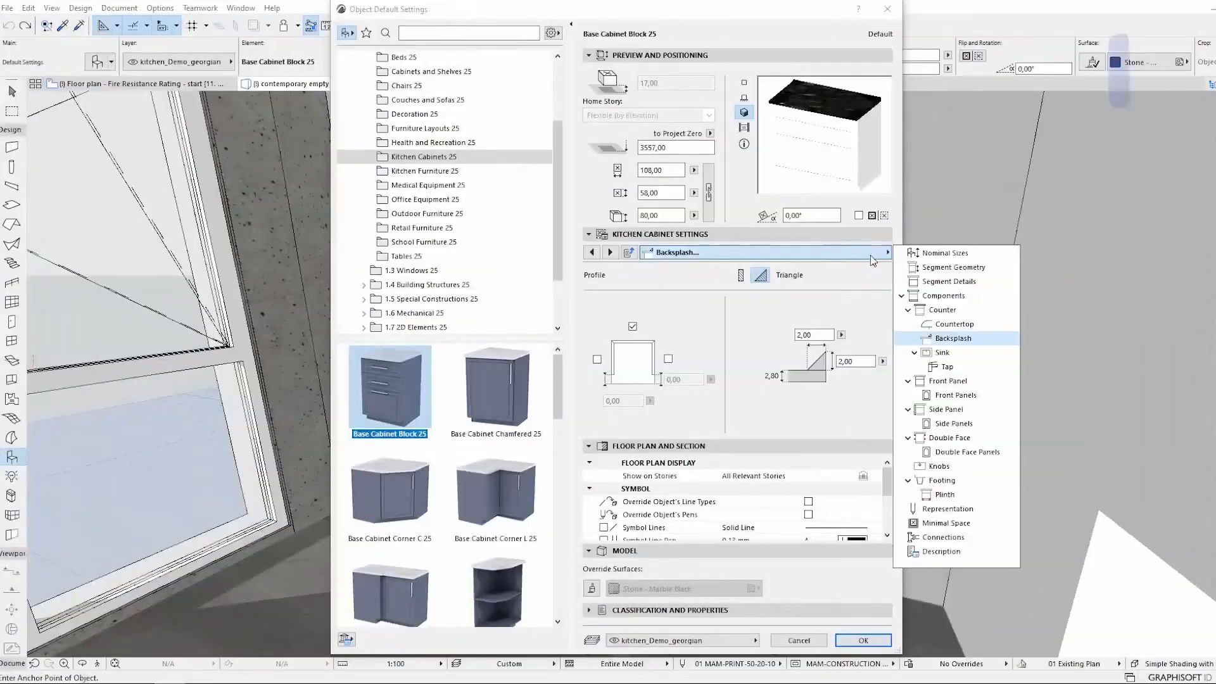
# Enable the sink and the tap components on the Base Cabinet Block 25.
pyautogui.click(948, 358)
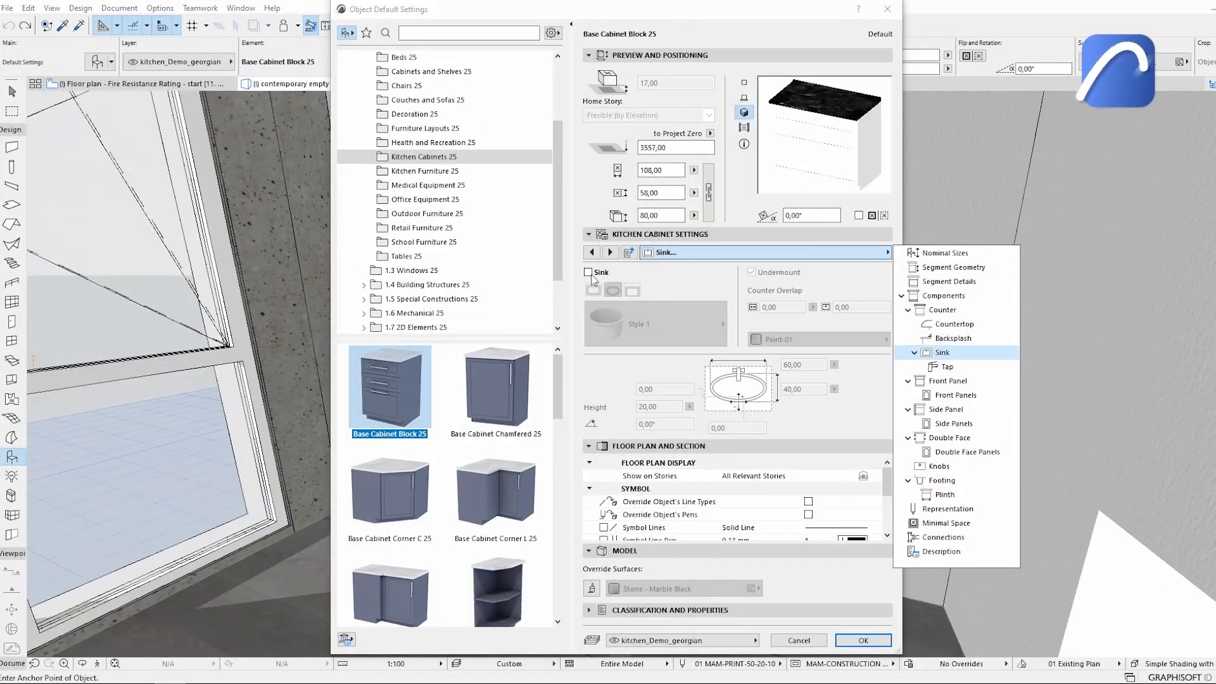
pyautogui.click(589, 273)
pyautogui.click(610, 252)
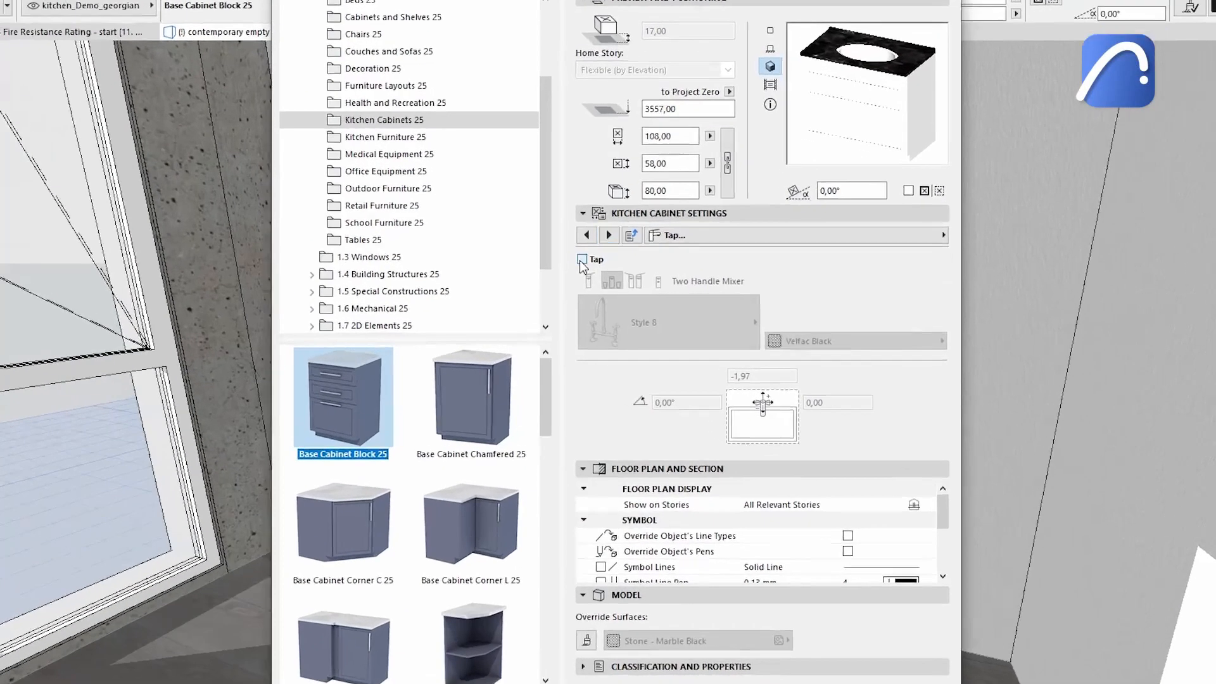
pyautogui.click(589, 273)
# Switch to the Knobs component of the cabinet and toggle it on.
pyautogui.click(678, 227)
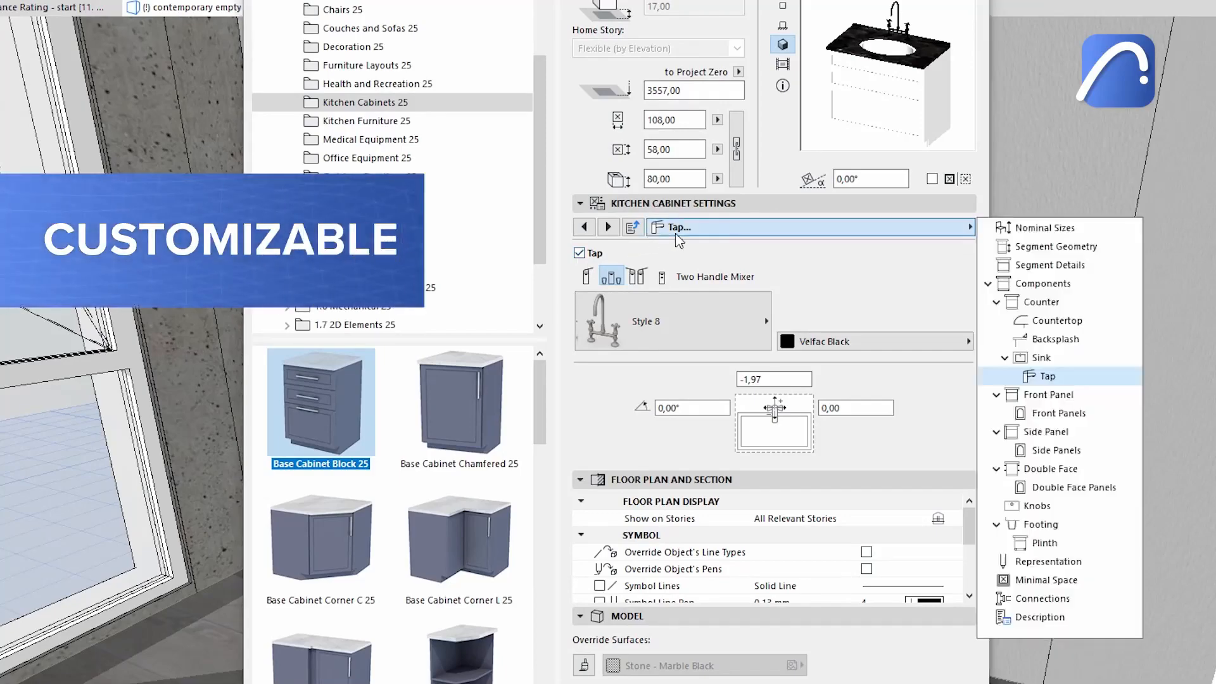
pyautogui.click(1055, 505)
pyautogui.click(579, 251)
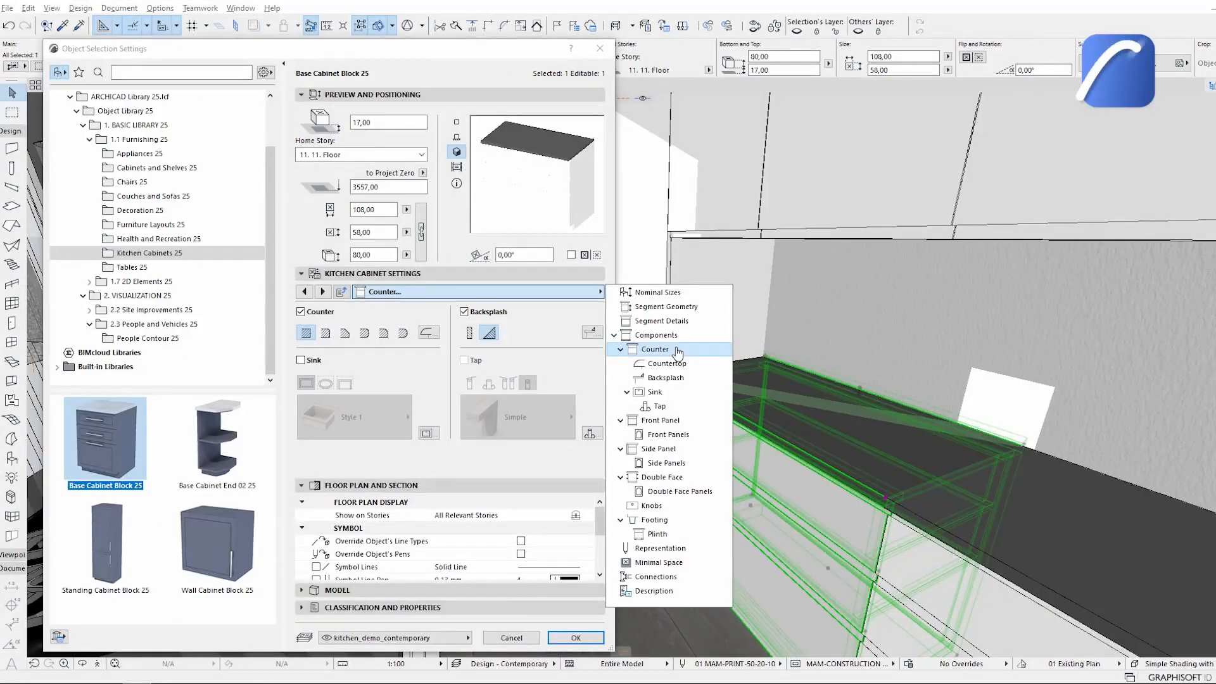
# Add an undermounted sink and a Simple sensor faucet tap to the selected base cabinet.
pyautogui.click(575, 396)
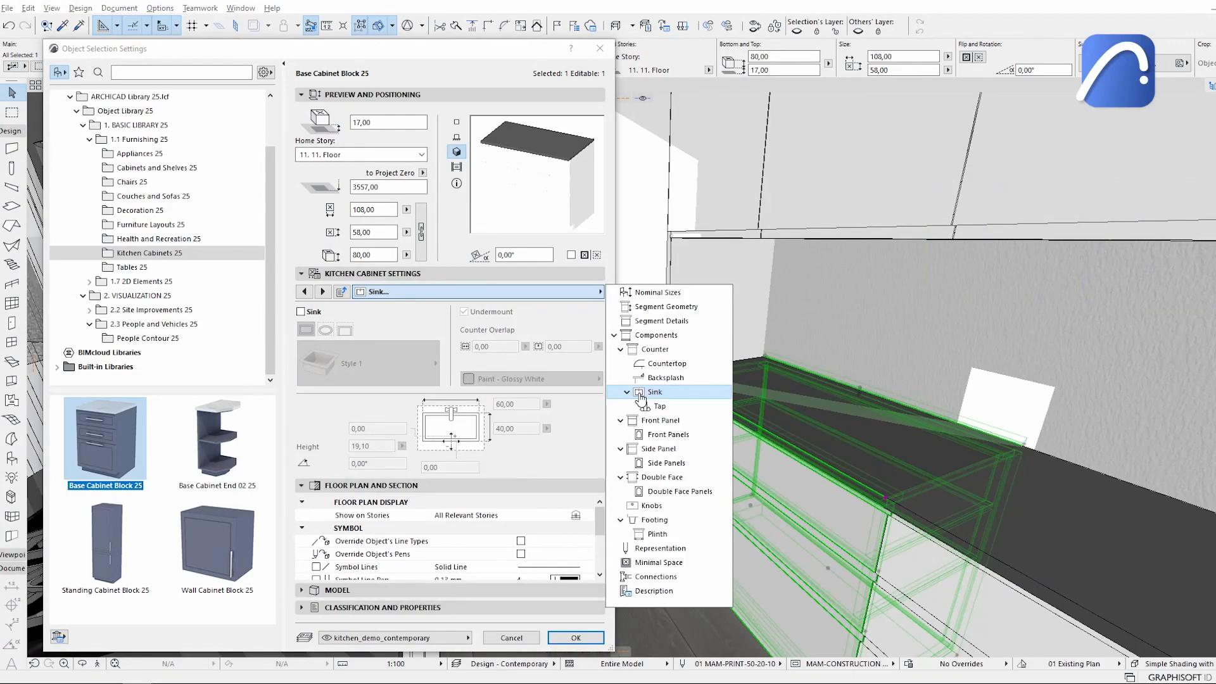
pyautogui.click(640, 393)
pyautogui.click(300, 311)
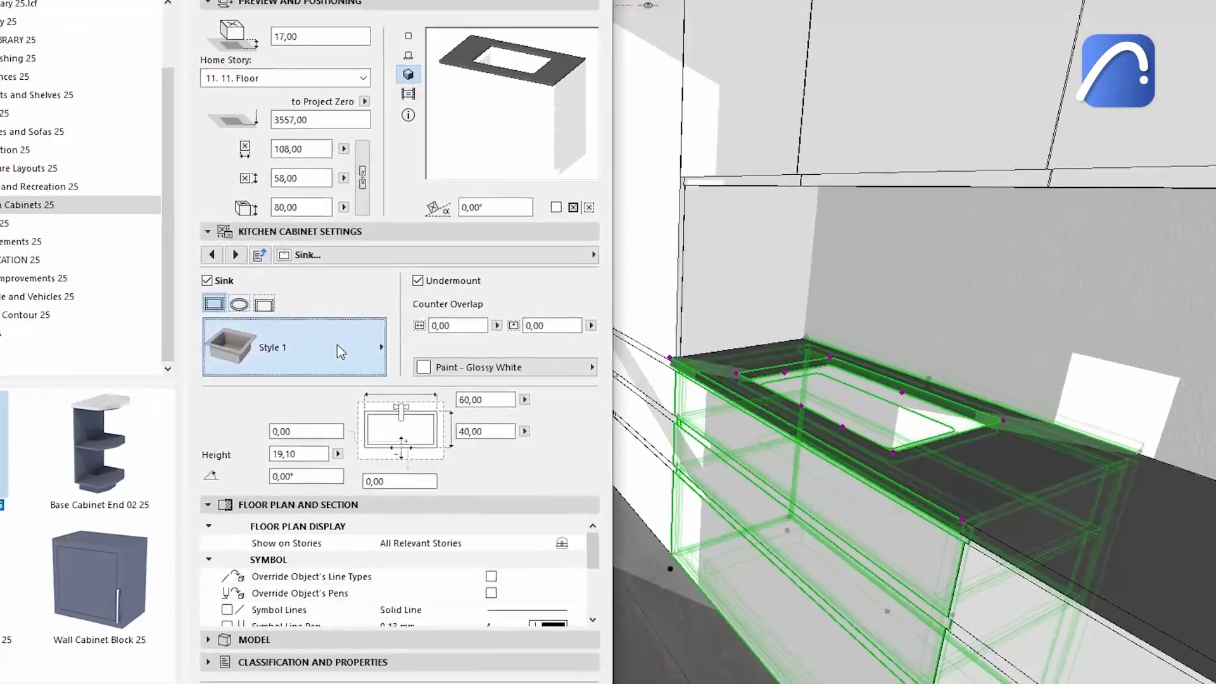
pyautogui.click(397, 364)
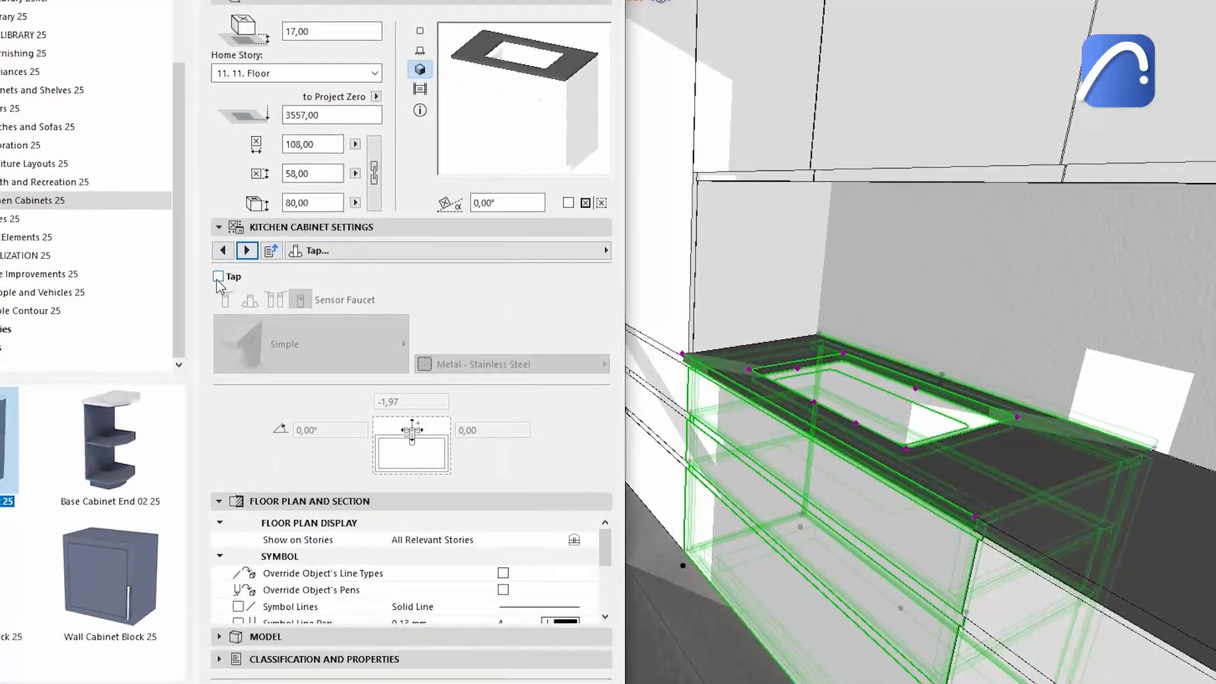
pyautogui.click(218, 278)
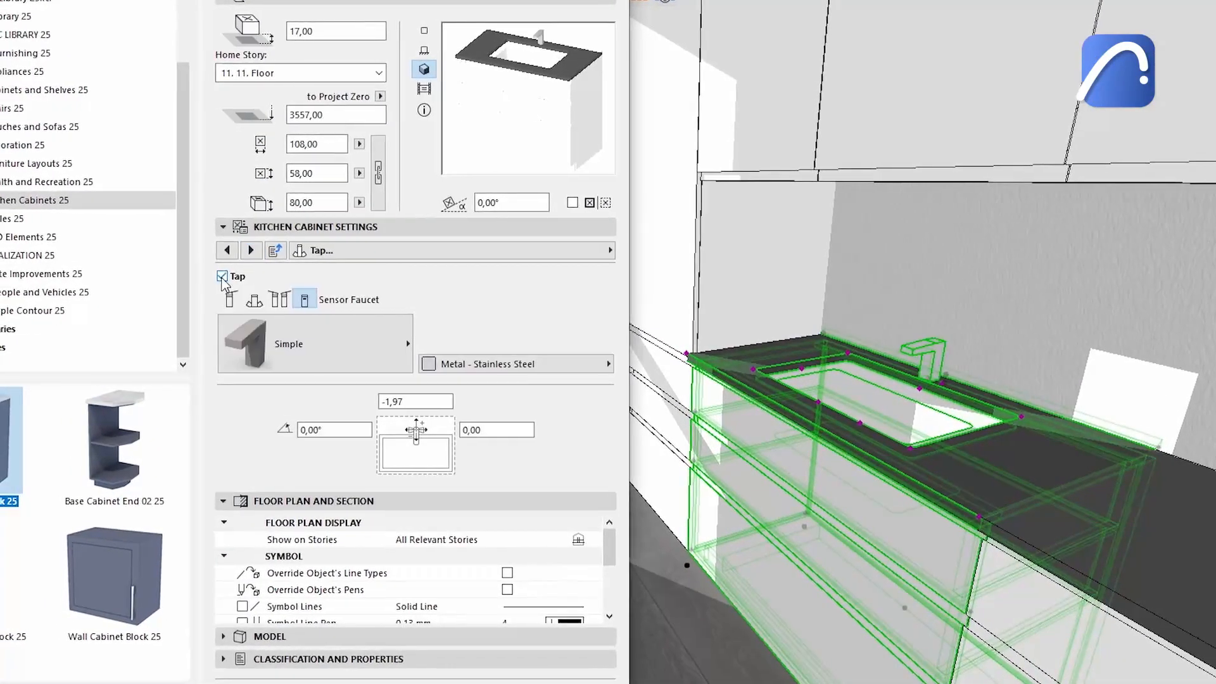
pyautogui.click(340, 346)
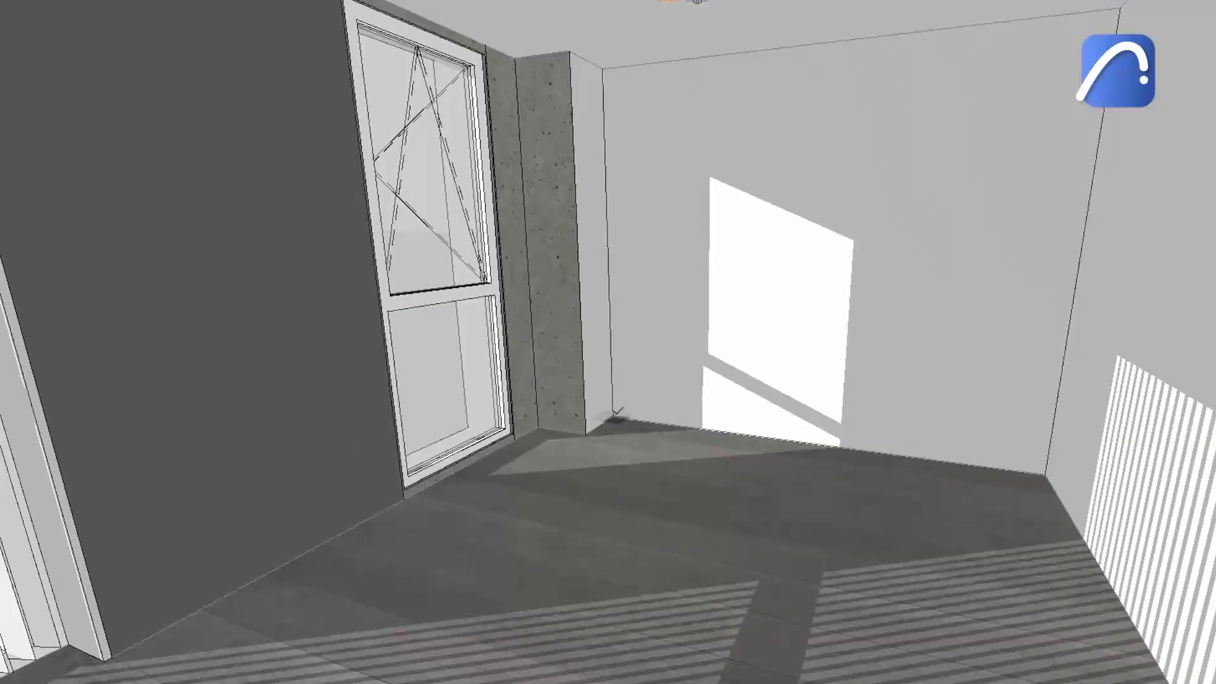
# Place kitchen cabinets along the walls in the 3D view and reposition a base cabinet.
pyautogui.click(631, 411)
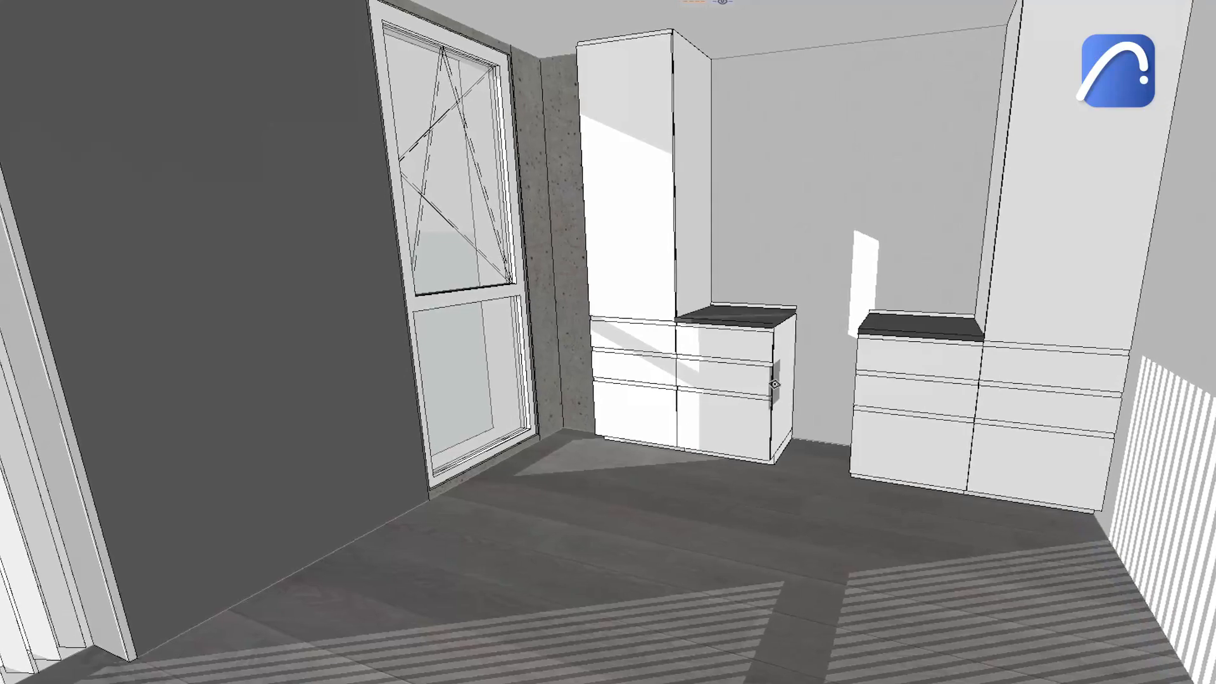
pyautogui.click(774, 382)
pyautogui.click(792, 437)
pyautogui.click(862, 474)
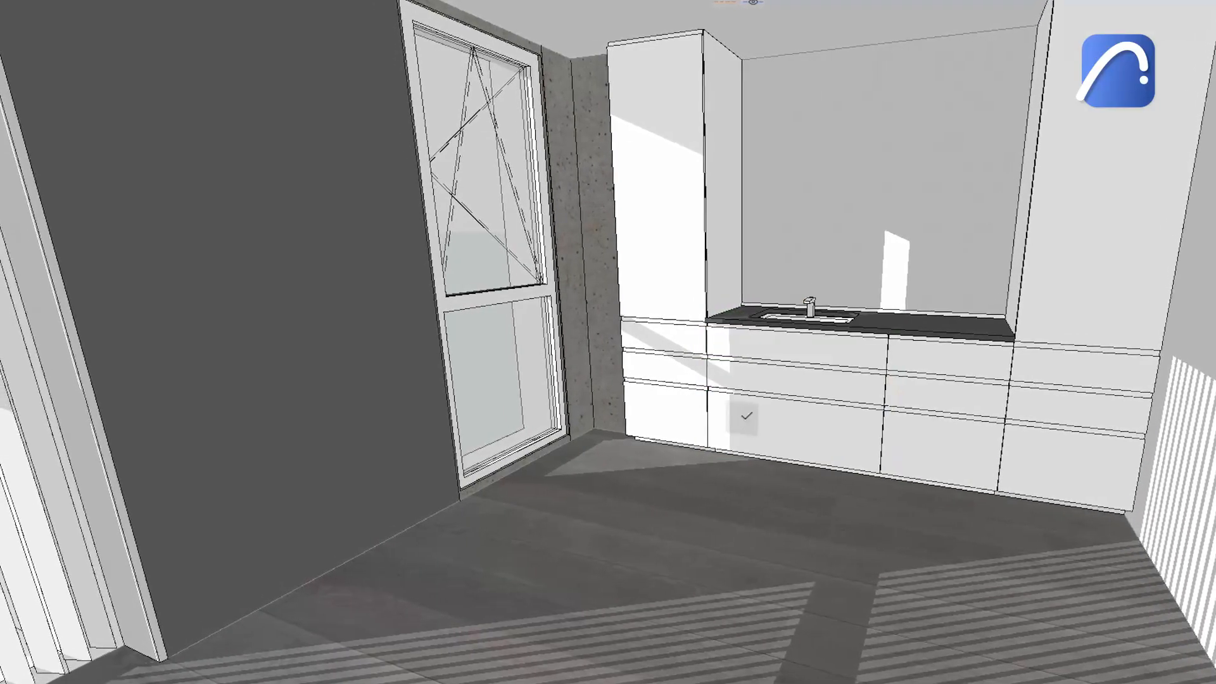
pyautogui.click(739, 418)
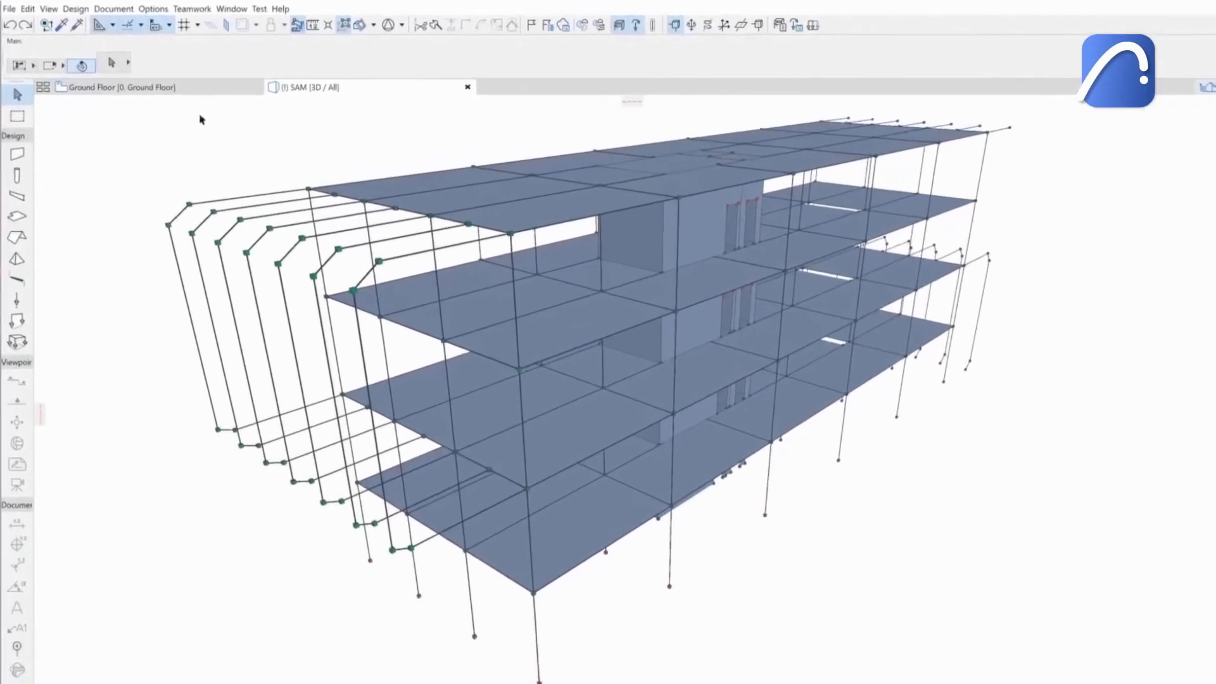
# Open the SAF Translators and inspect the Export translator's settings.
pyautogui.click(9, 9)
pyautogui.moveTo(50, 171)
pyautogui.moveTo(248, 204)
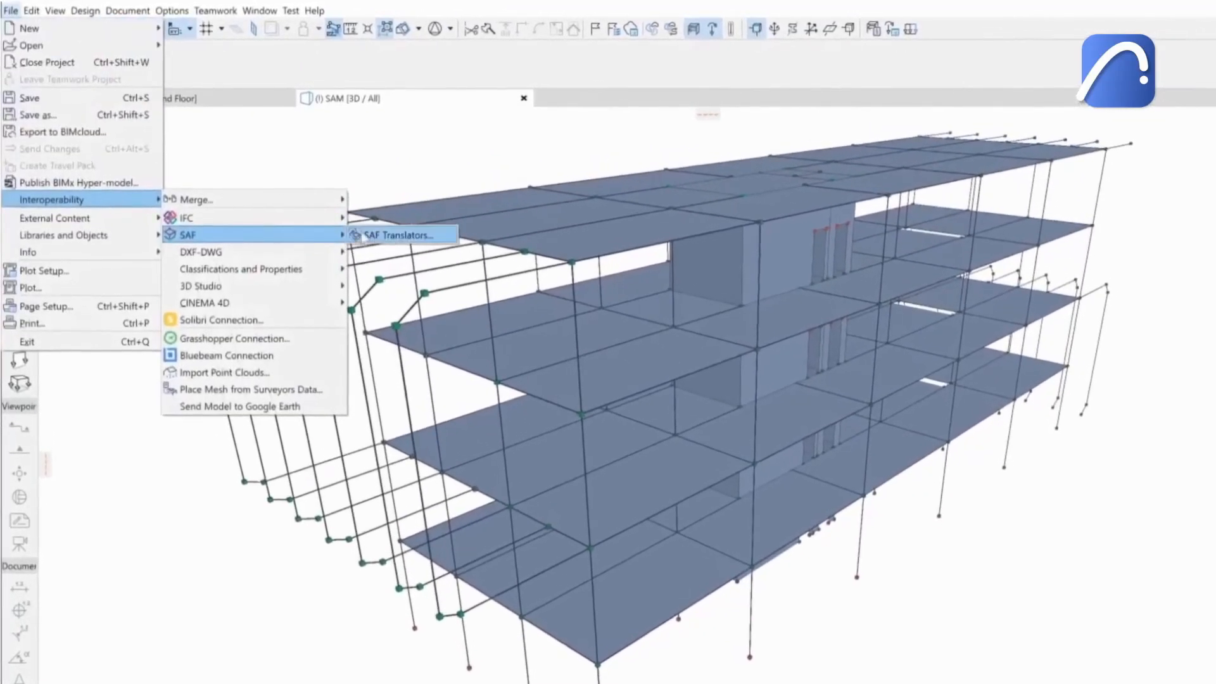
pyautogui.click(393, 236)
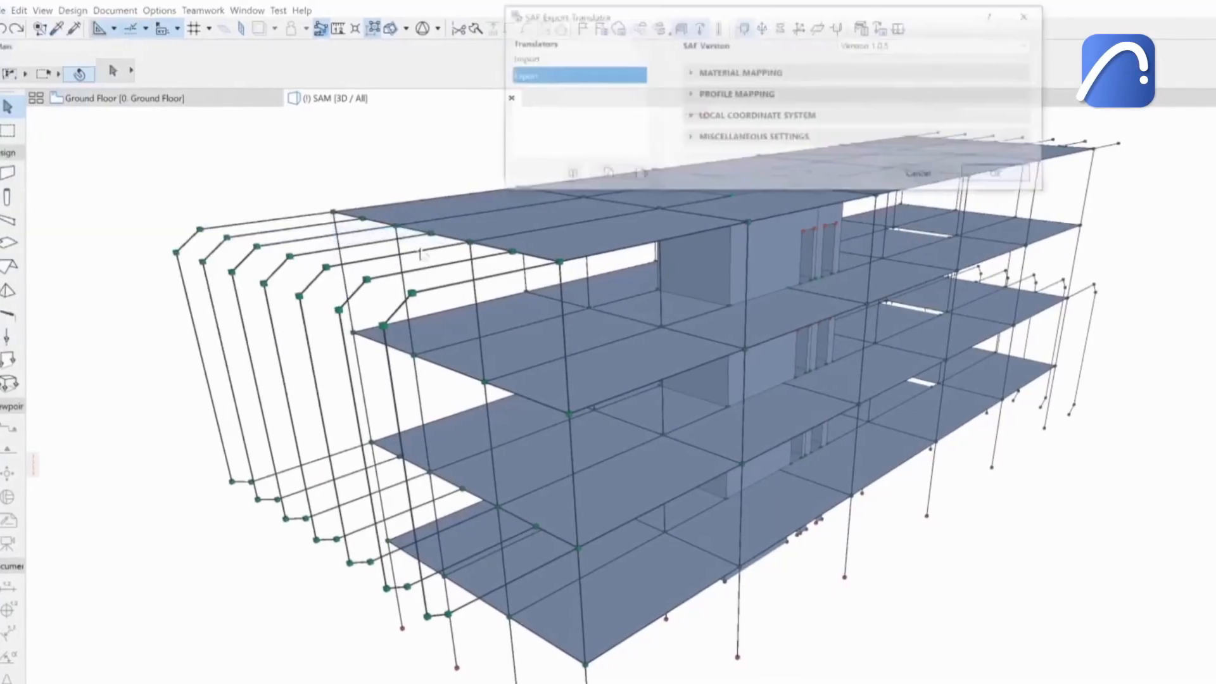
pyautogui.click(748, 138)
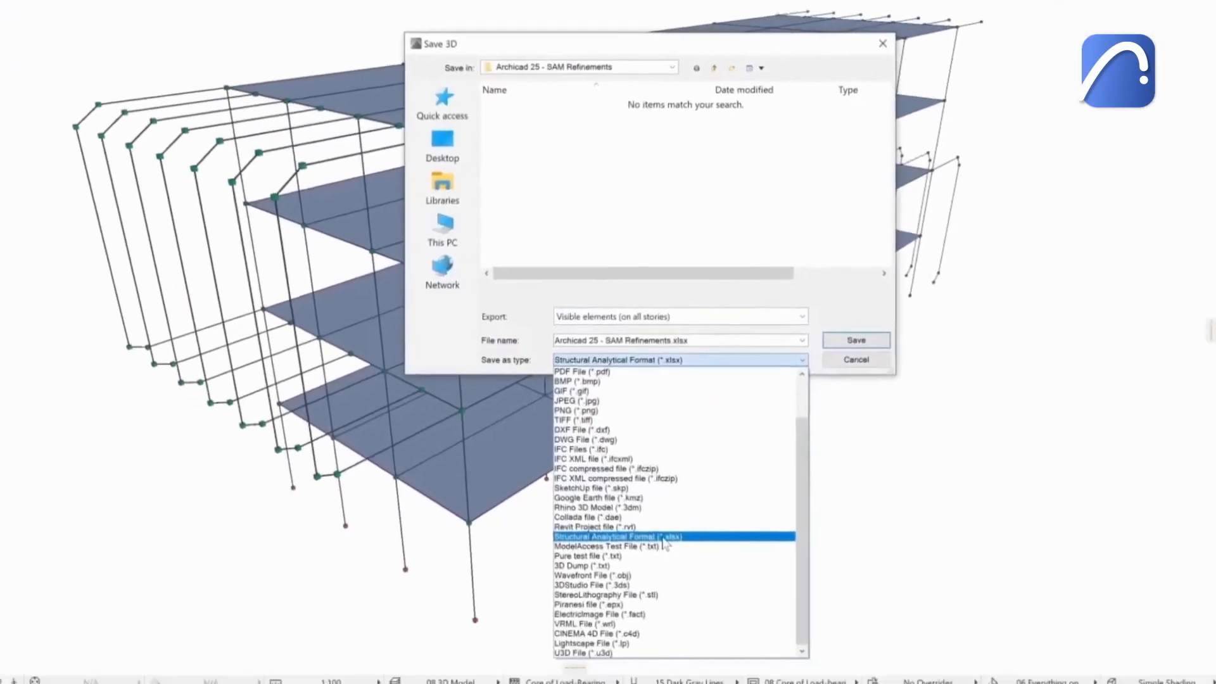
# Save the visible model in Structural Analytical Format as SAF 1.xlsx.
pyautogui.click(760, 638)
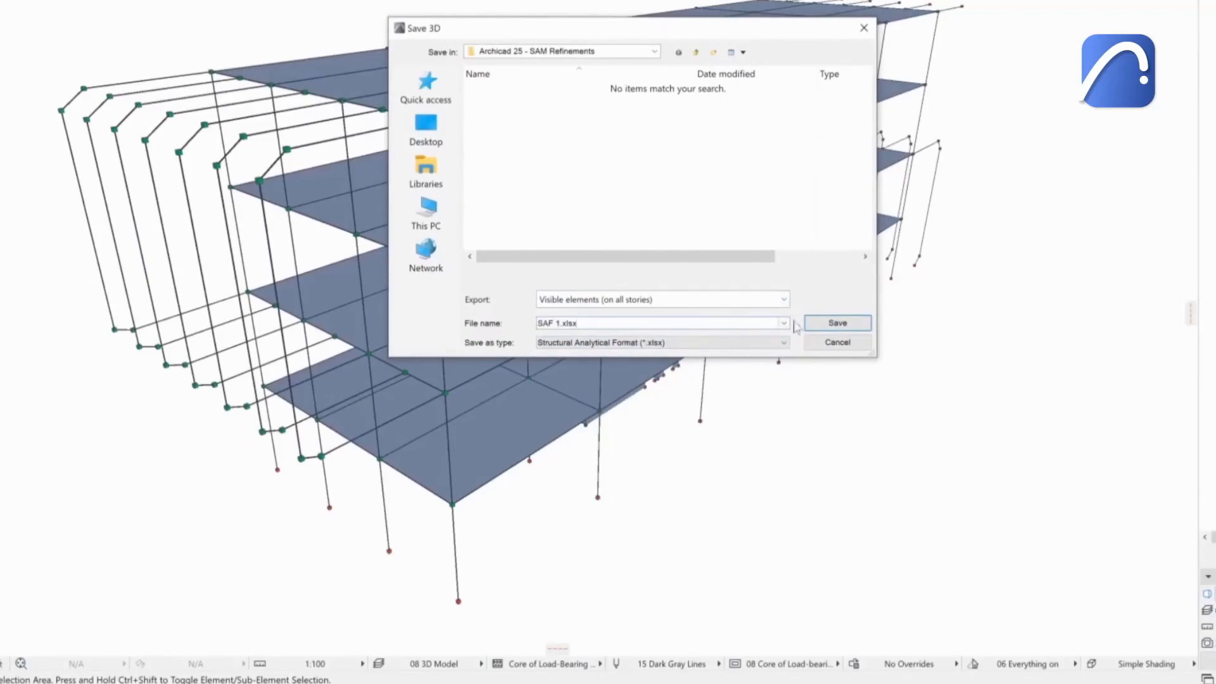
pyautogui.click(833, 323)
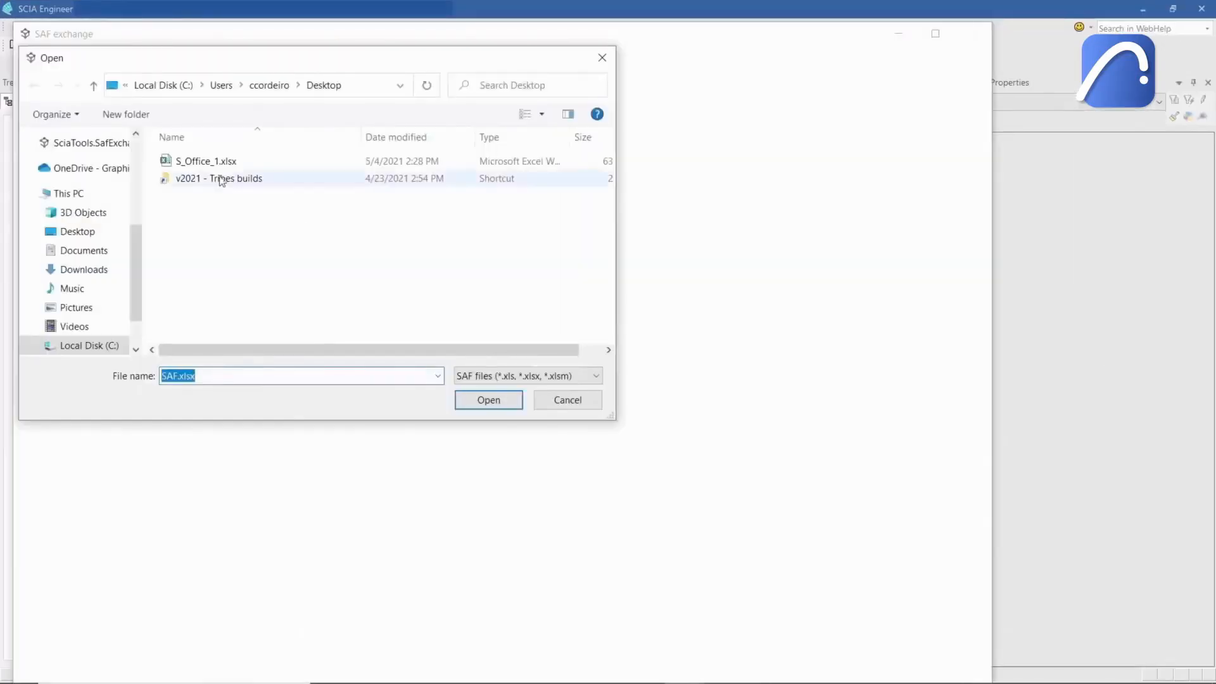
# In SCIA Engineer, open the SAF file S_Office_1.xlsx.
pyautogui.click(215, 163)
pyautogui.click(488, 400)
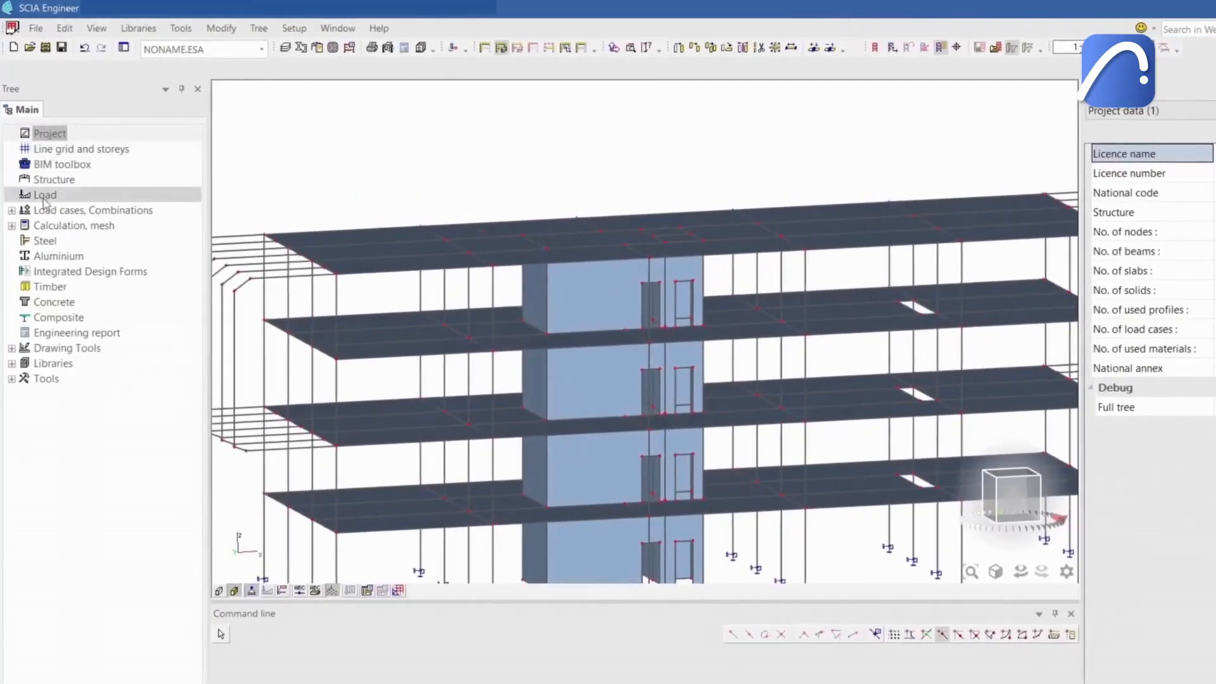
# In SCIA Engineer, apply a Z-direction surface force of -2.50 kN/m² in GCS with Length location to a slab.
pyautogui.doubleClick(66, 202)
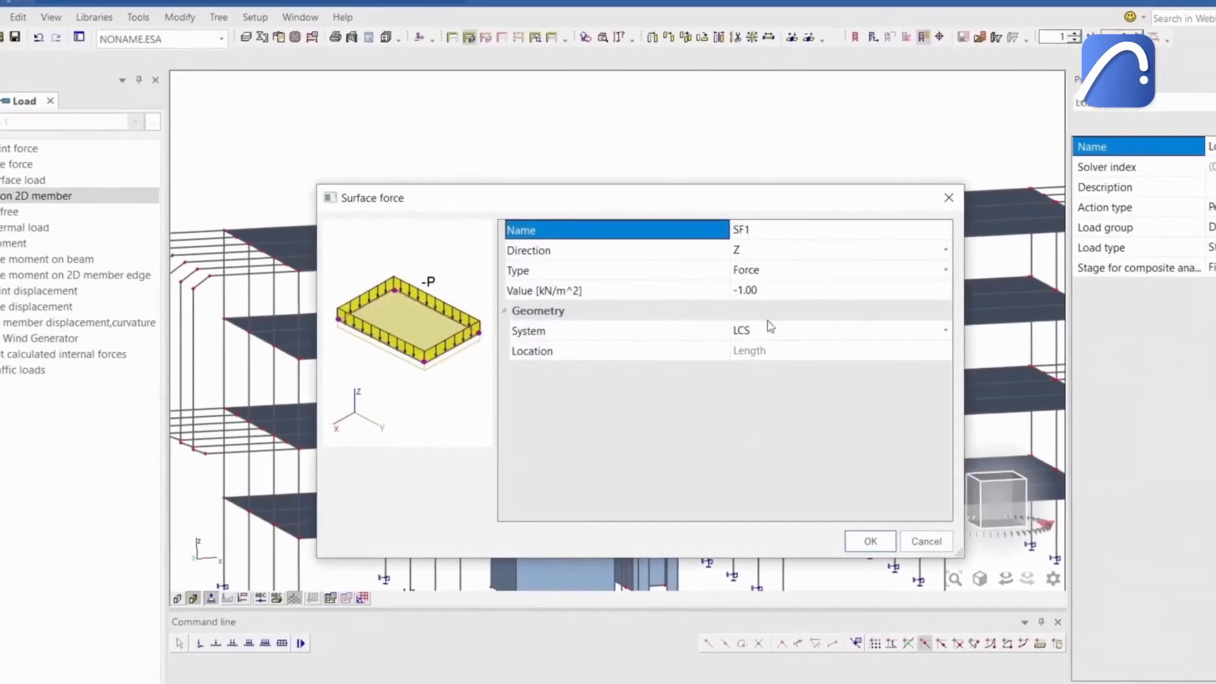
pyautogui.click(774, 331)
pyautogui.click(768, 355)
pyautogui.click(747, 286)
pyautogui.write('-2.50')
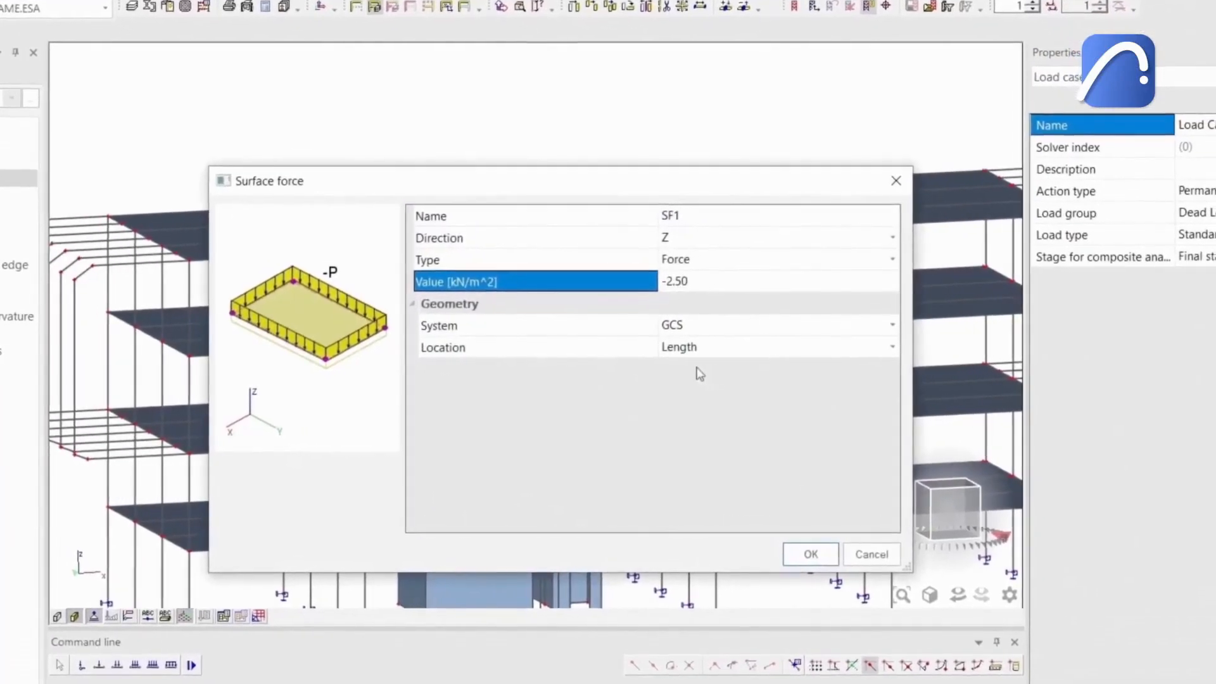
pyautogui.click(853, 546)
pyautogui.click(768, 528)
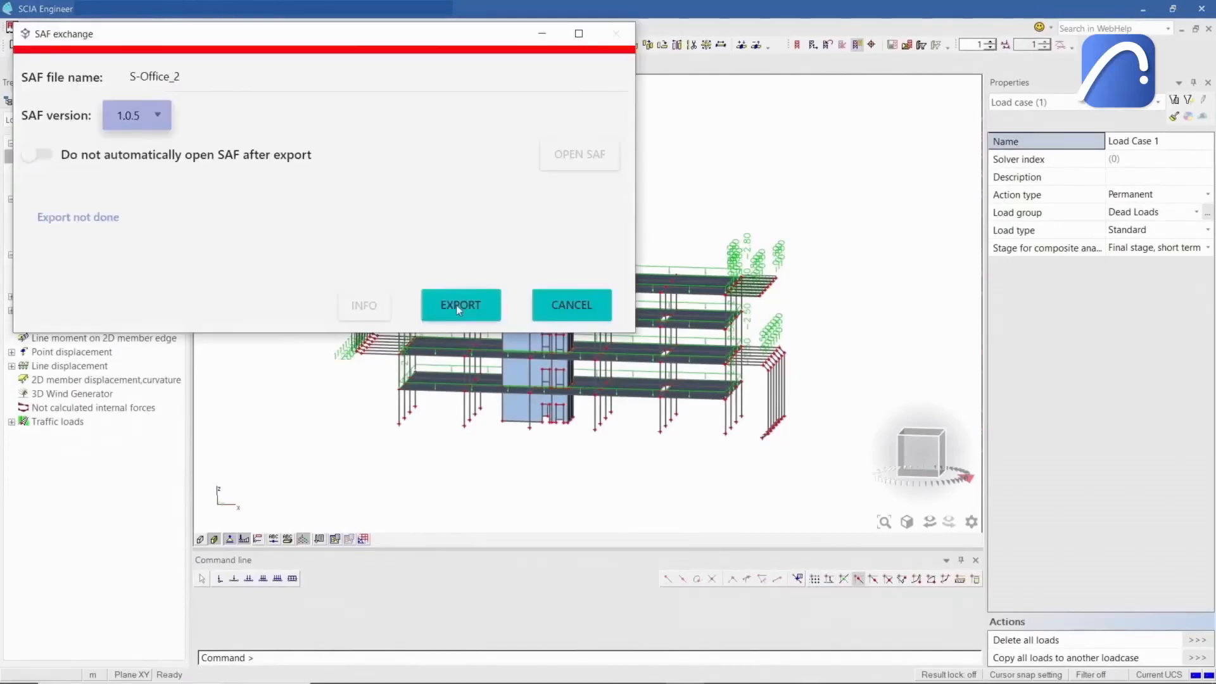
# Export the SCIA model as a SAF file named S_Office_2.xlsx.
pyautogui.click(456, 306)
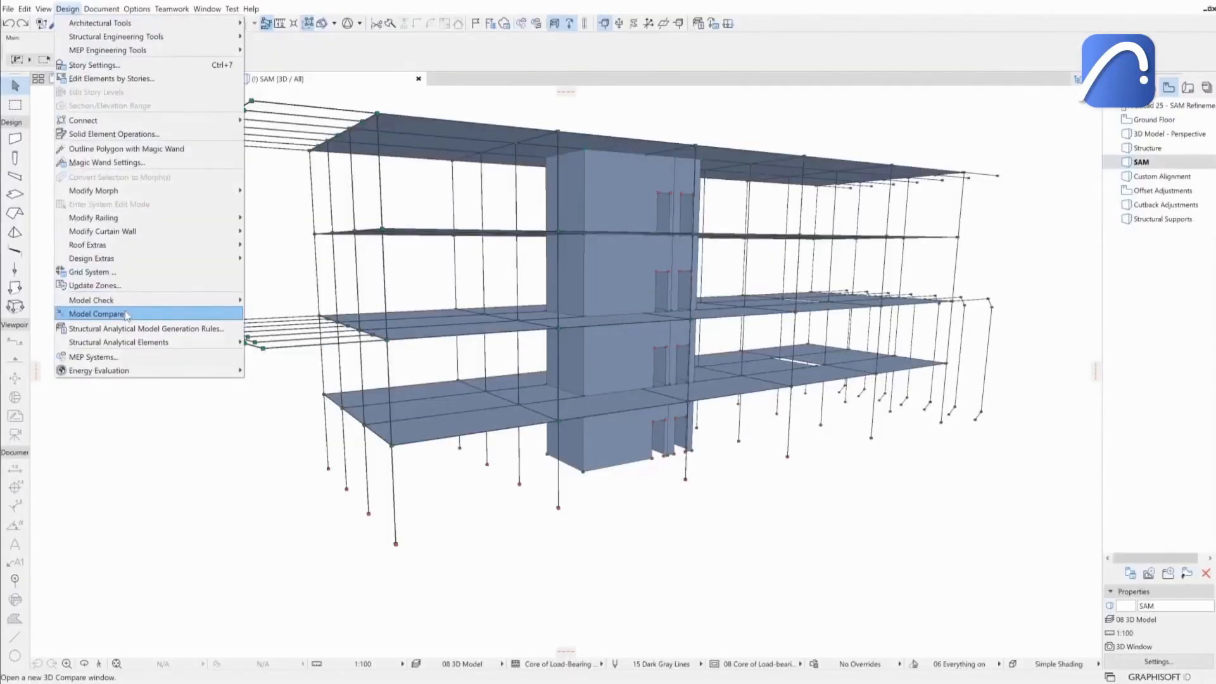
pyautogui.click(126, 315)
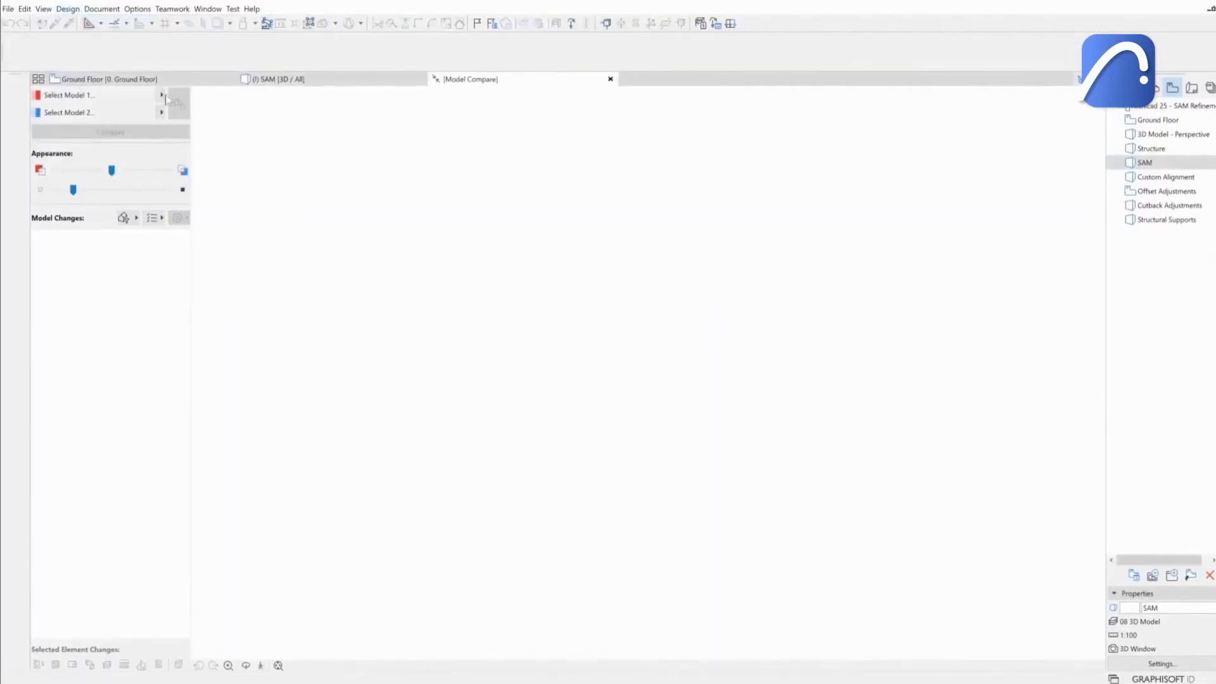
# In Model Compare, compare the current model with the Structural Analytical Format file SAF 2.xlsx.
pyautogui.click(161, 94)
pyautogui.click(204, 99)
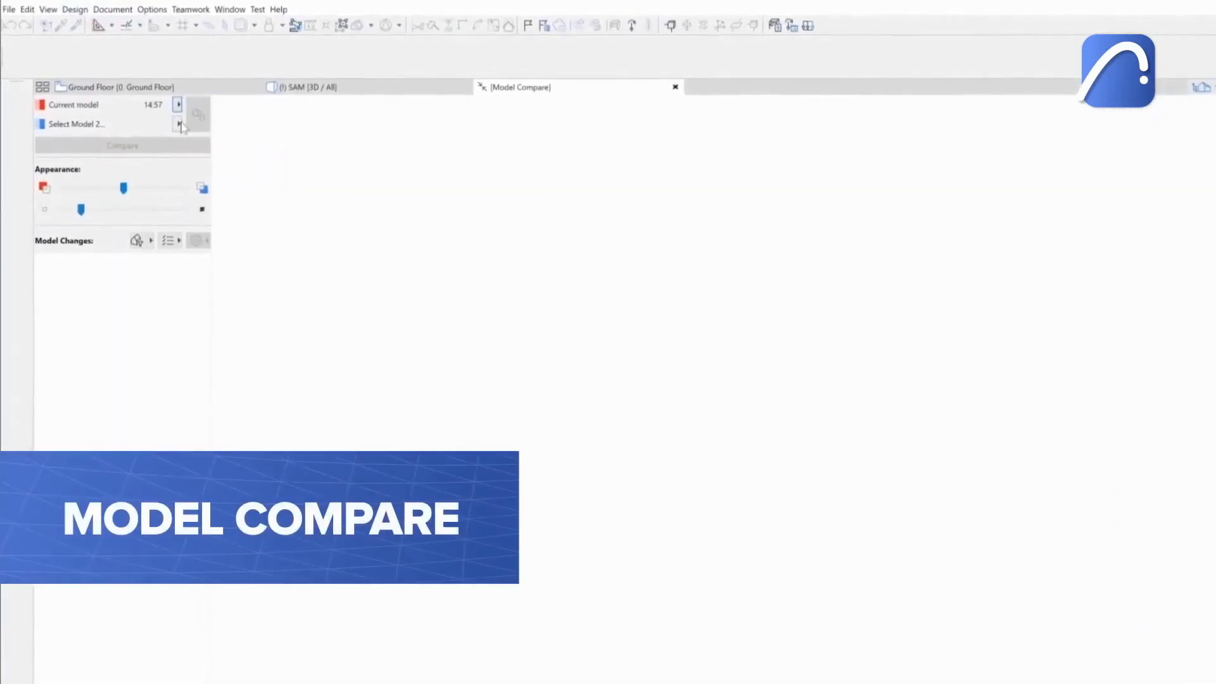
pyautogui.click(168, 116)
pyautogui.click(239, 152)
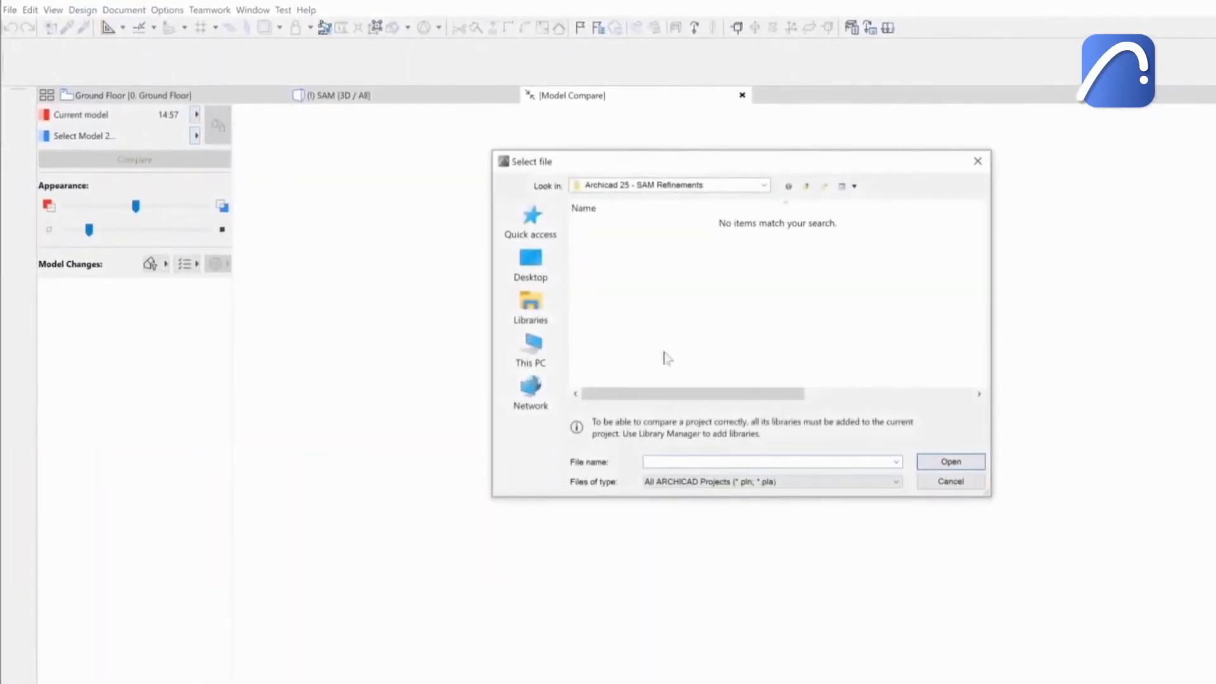
pyautogui.click(707, 488)
pyautogui.click(710, 510)
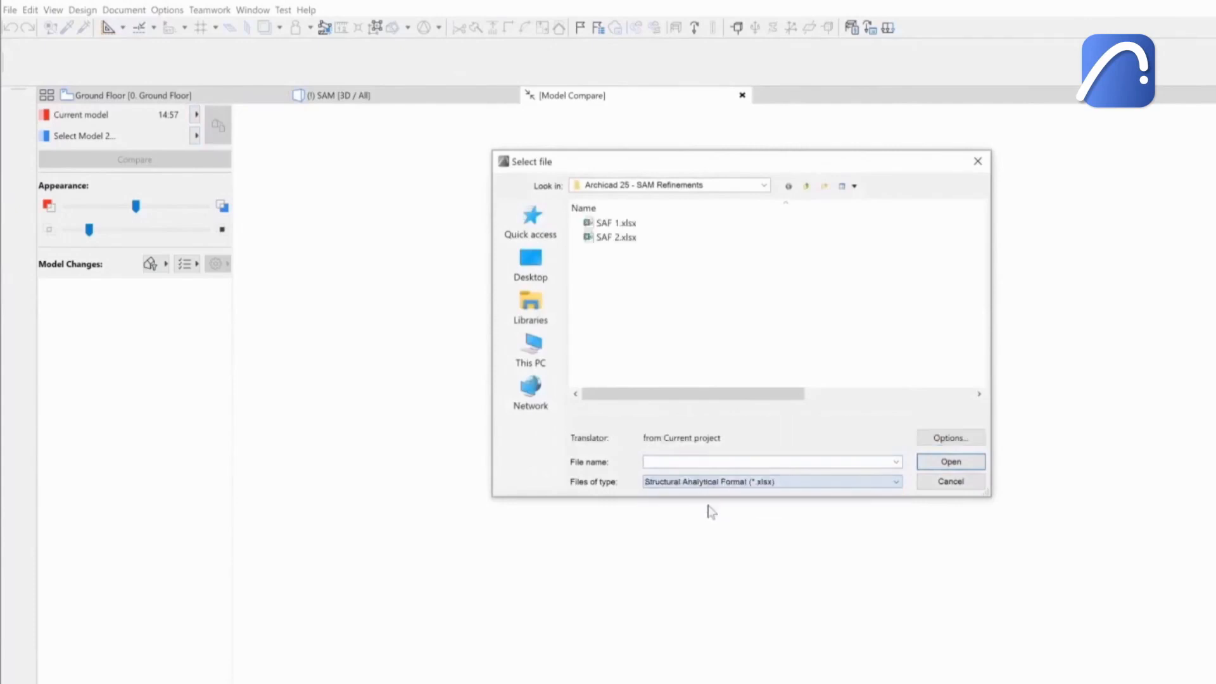
pyautogui.doubleClick(599, 238)
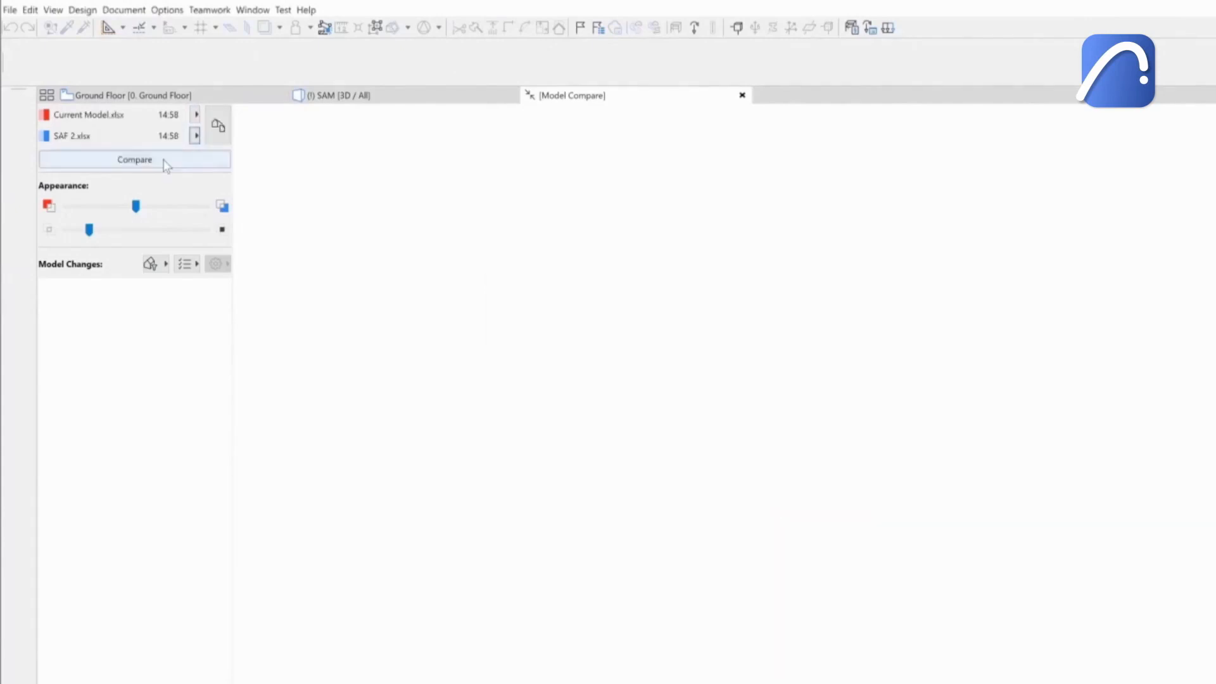
pyautogui.click(166, 164)
# Add all Model 2 Only structural load and support changes to a new issue and accept it.
pyautogui.click(46, 286)
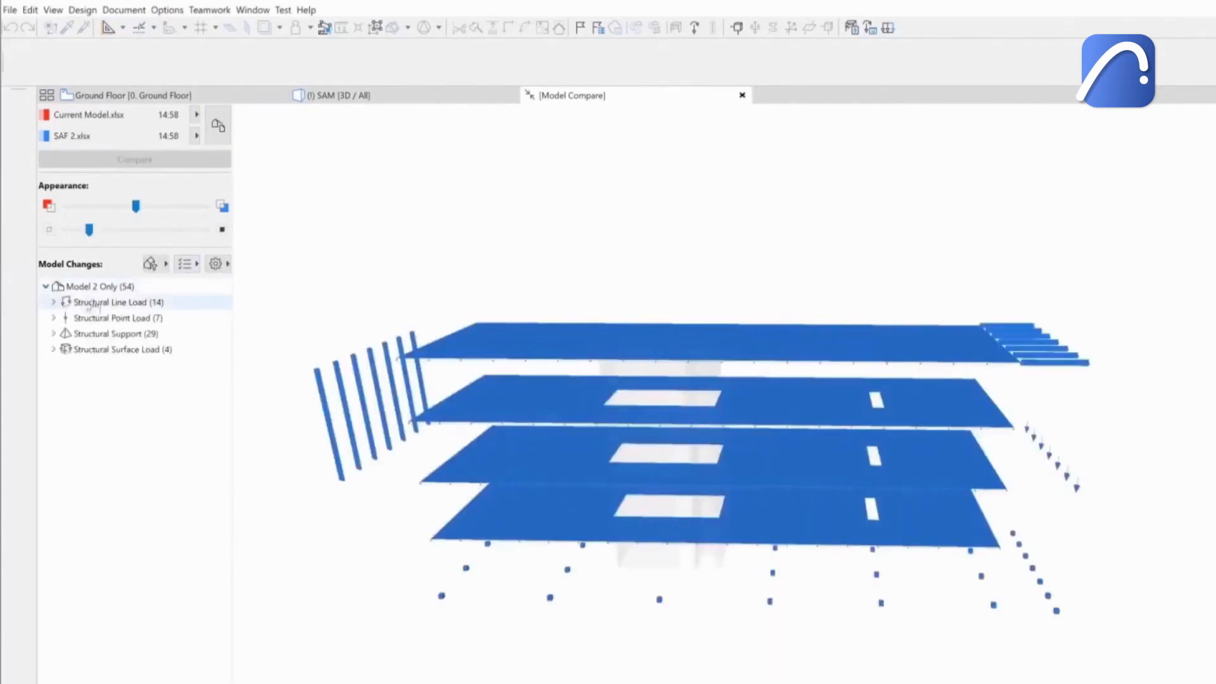
pyautogui.keyDown('shift'); pyautogui.click(111, 349); pyautogui.keyUp('shift')
pyautogui.rightClick(122, 348)
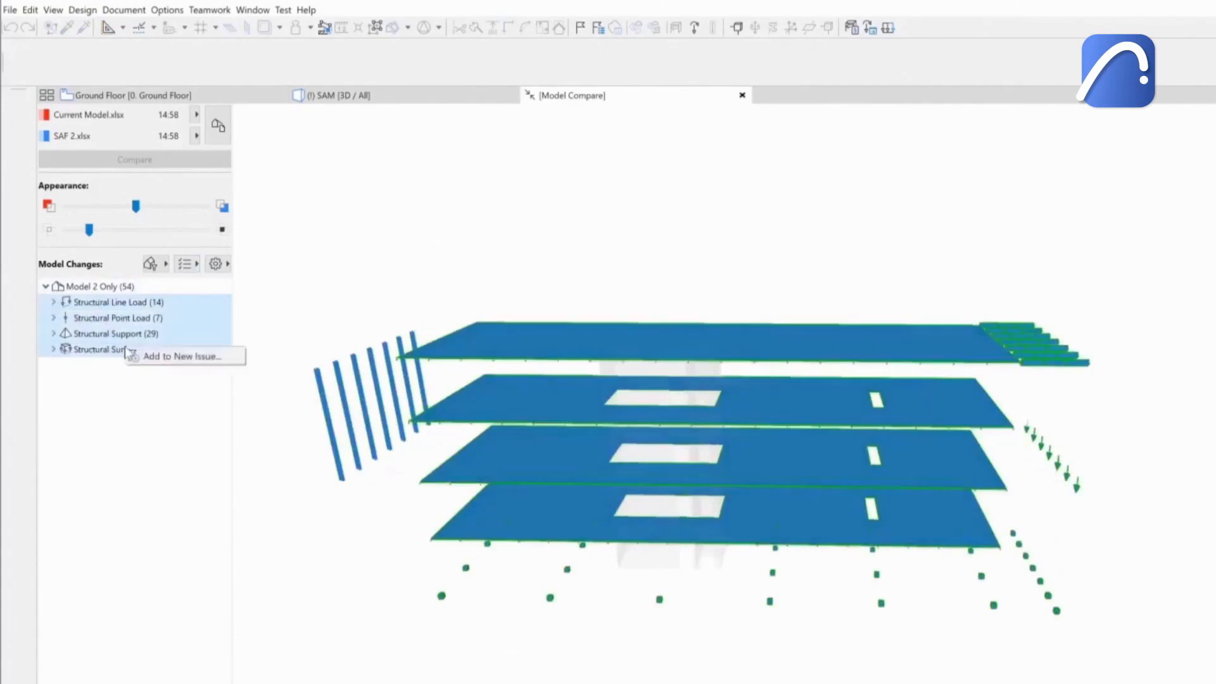
pyautogui.click(179, 357)
pyautogui.click(835, 377)
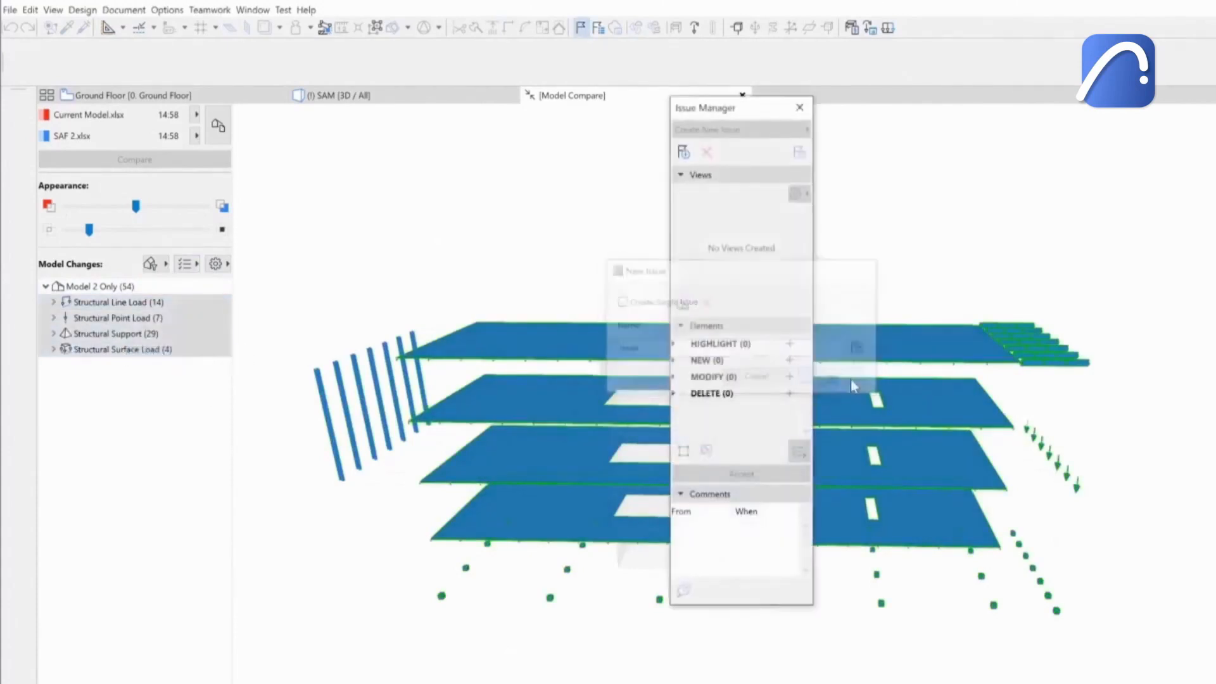
pyautogui.click(753, 476)
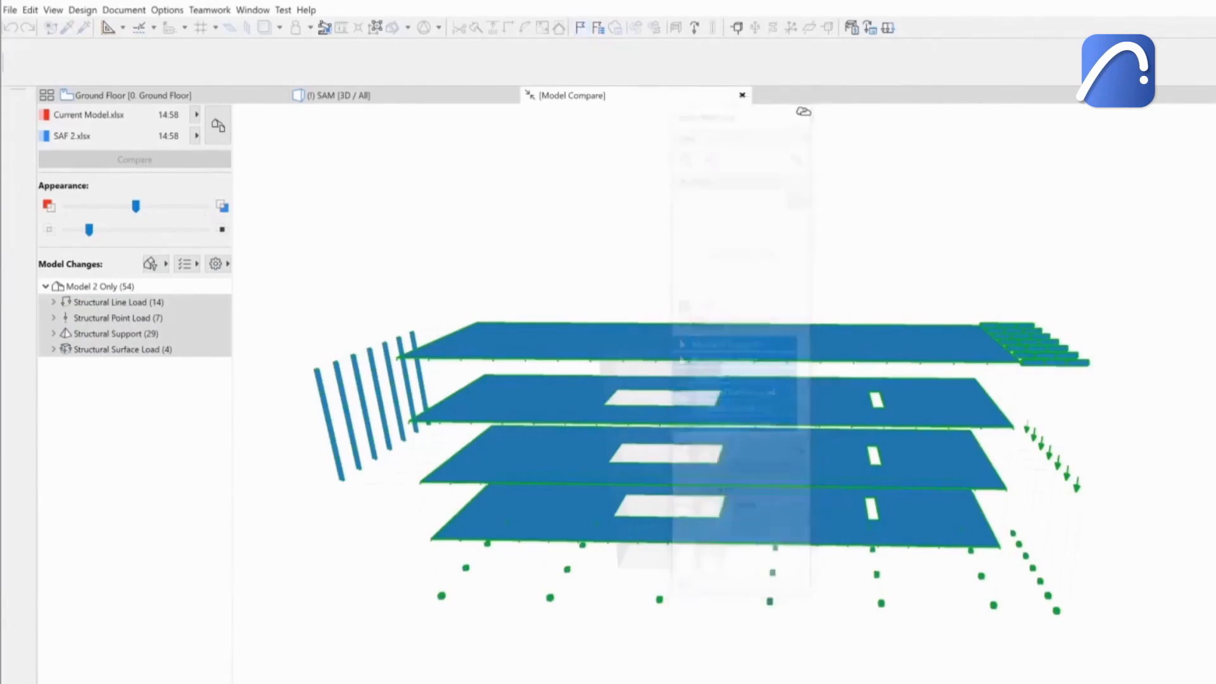
# Close the Model Compare window without saving the comparison, then close the Issue Organizer.
pyautogui.click(743, 95)
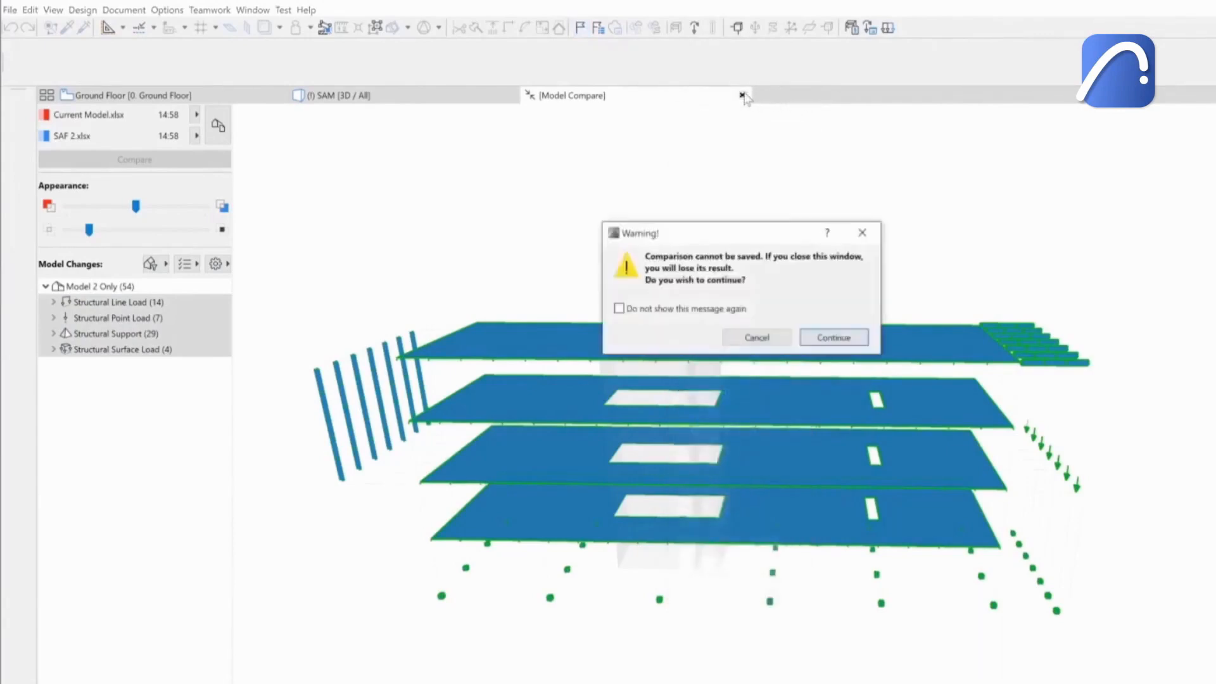
pyautogui.click(828, 338)
pyautogui.keyDown('shift'); pyautogui.moveTo(676, 281); pyautogui.dragTo(580, 337, button='middle'); pyautogui.keyUp('shift')
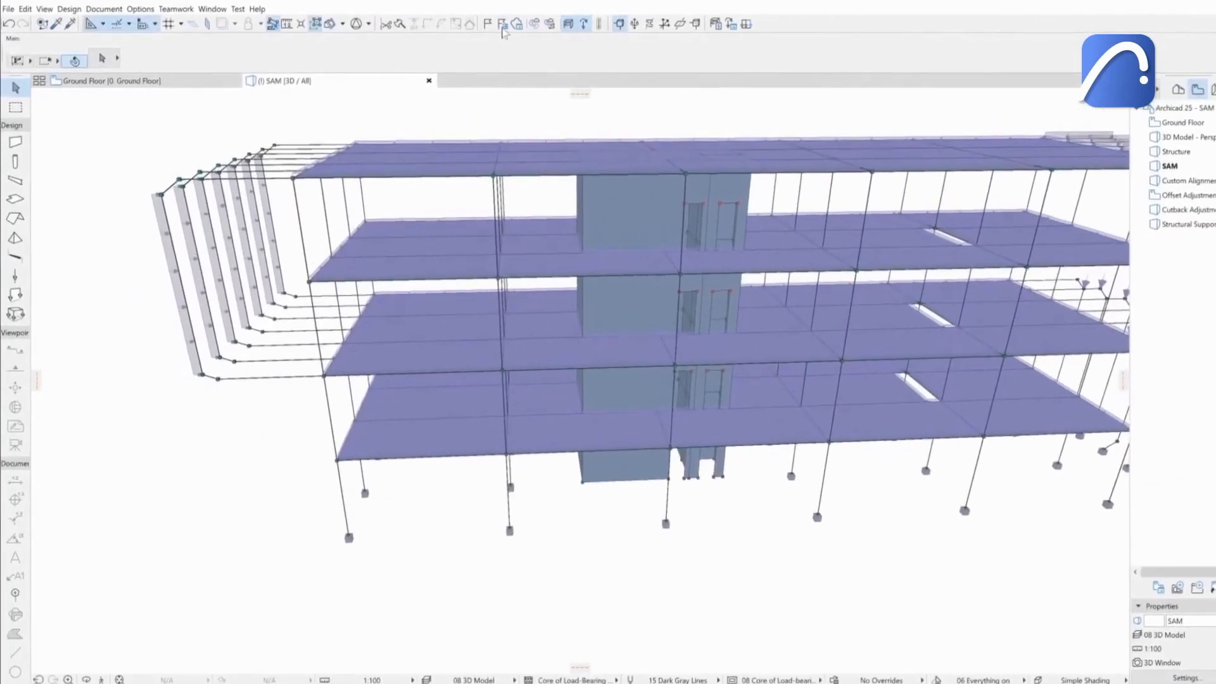
pyautogui.click(503, 25)
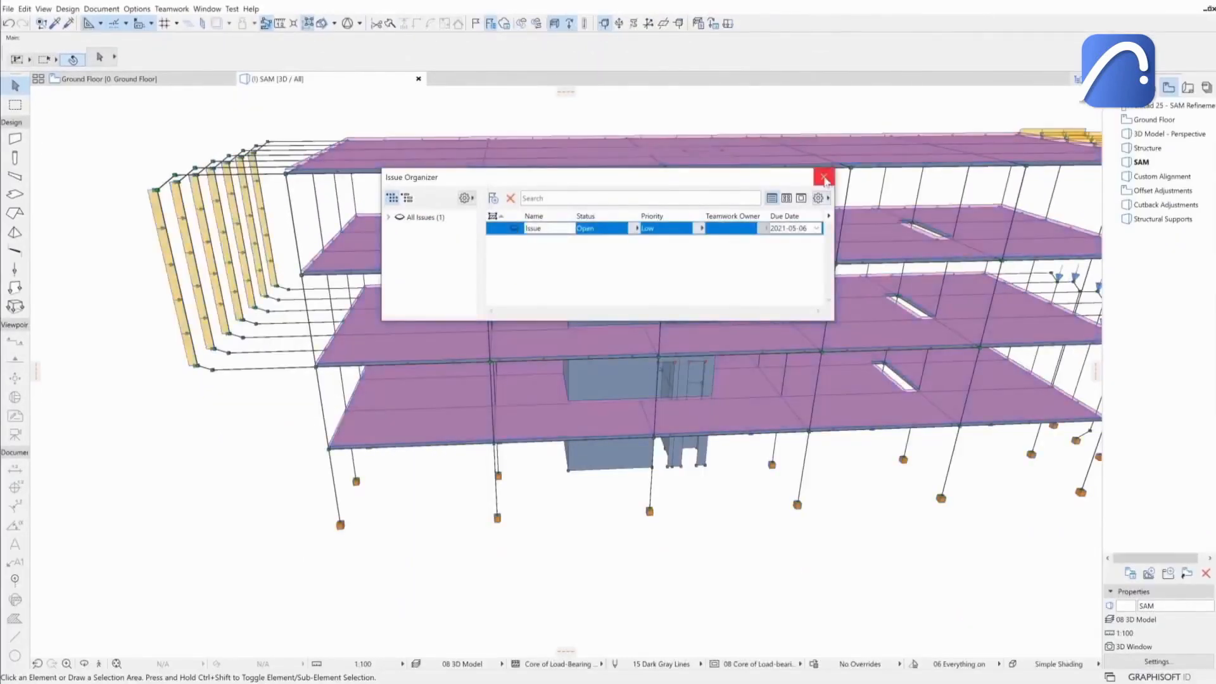
pyautogui.click(824, 178)
# Set the selected surface load's pz value to -2.80 kN/m².
pyautogui.click(455, 239)
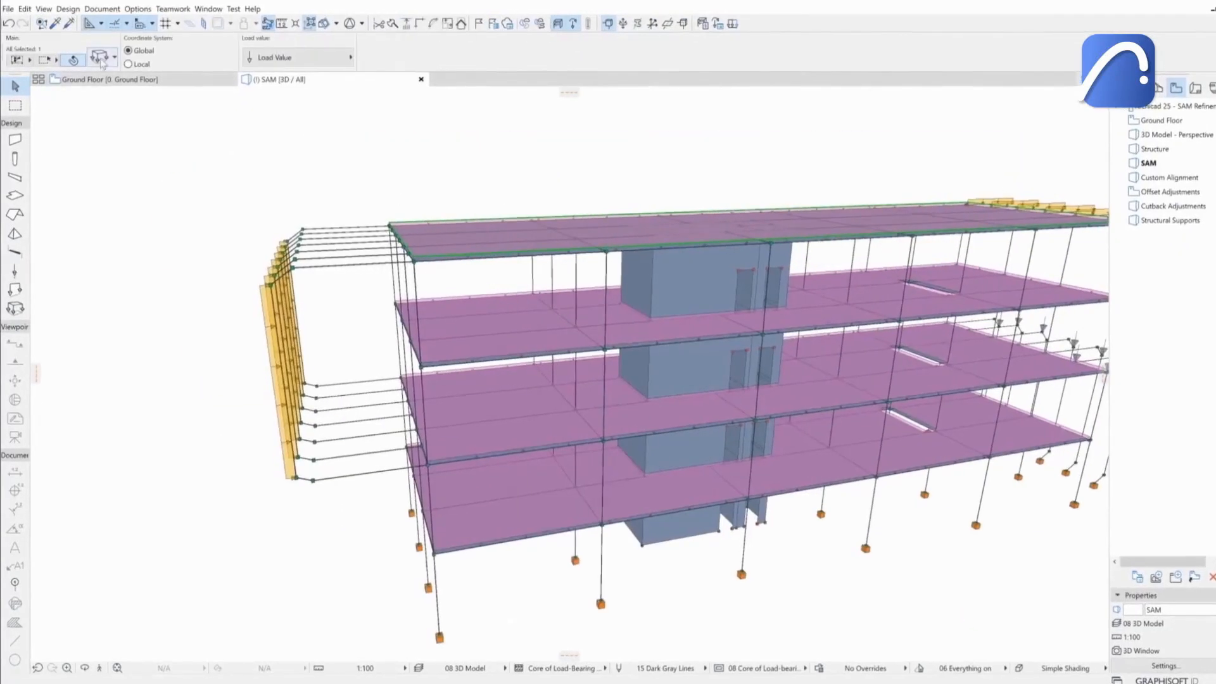
pyautogui.hotkey('ctrl', 't')
pyautogui.click(640, 334)
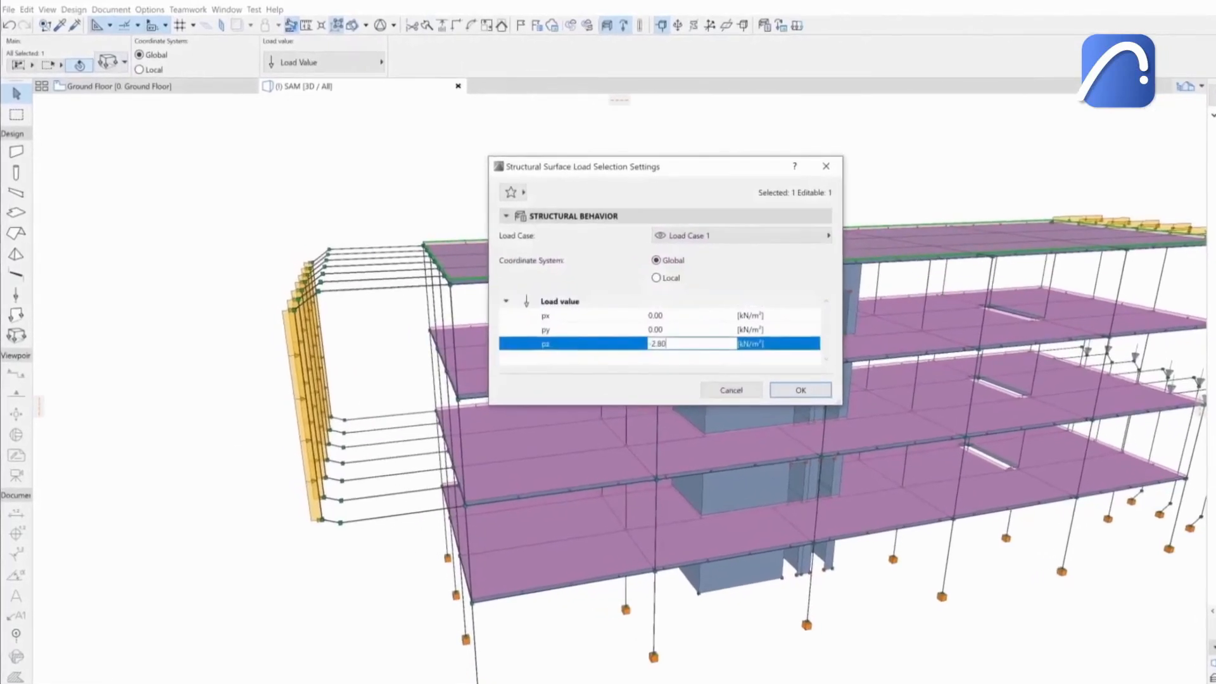
pyautogui.click(780, 380)
# Place a new surface load on the top floor slab with the Surface Load tool.
pyautogui.click(285, 346)
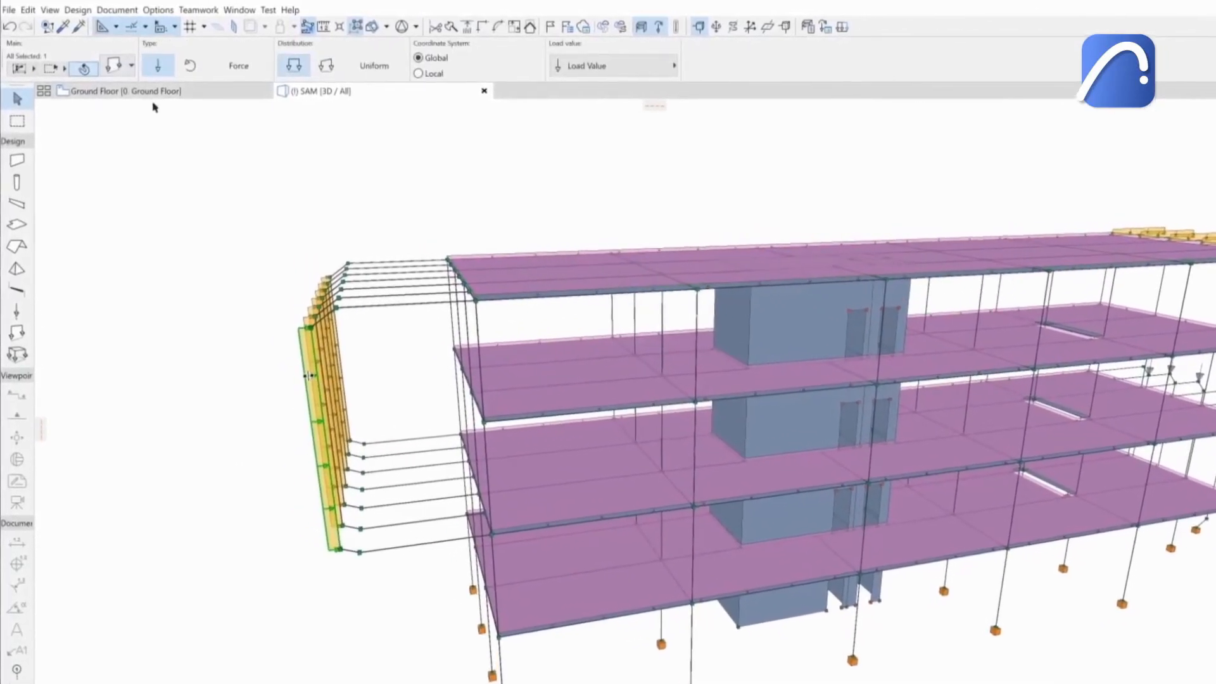
pyautogui.hotkey('ctrl', 't')
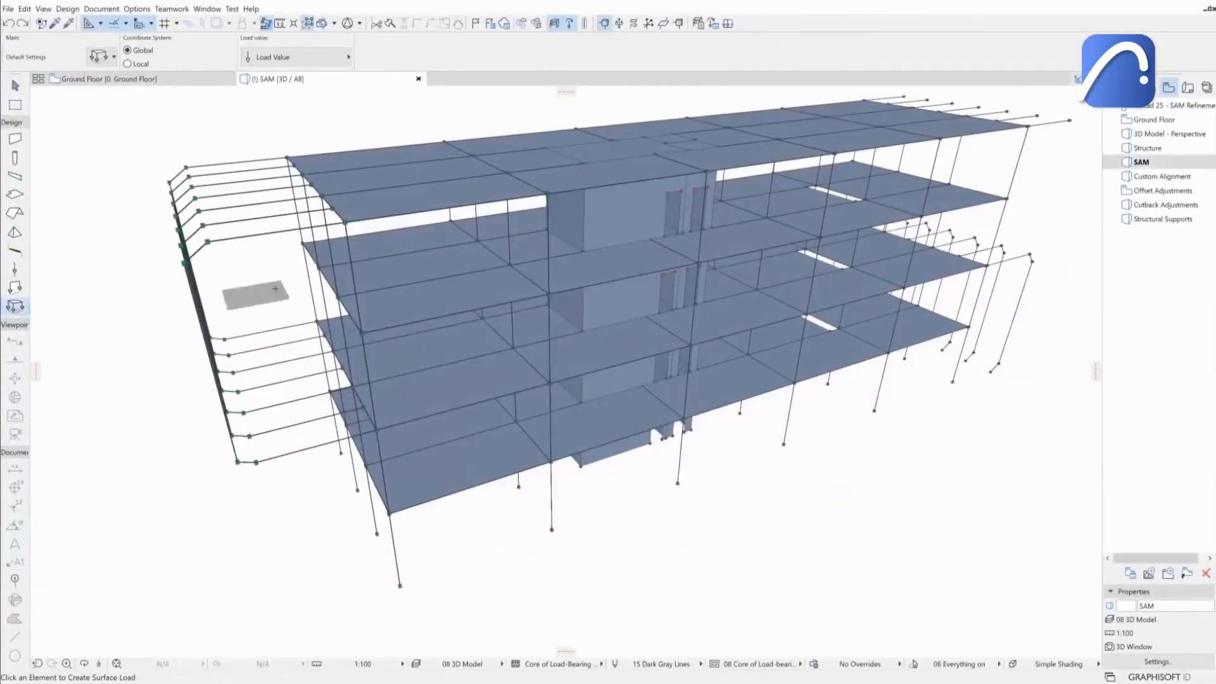
pyautogui.click(379, 214)
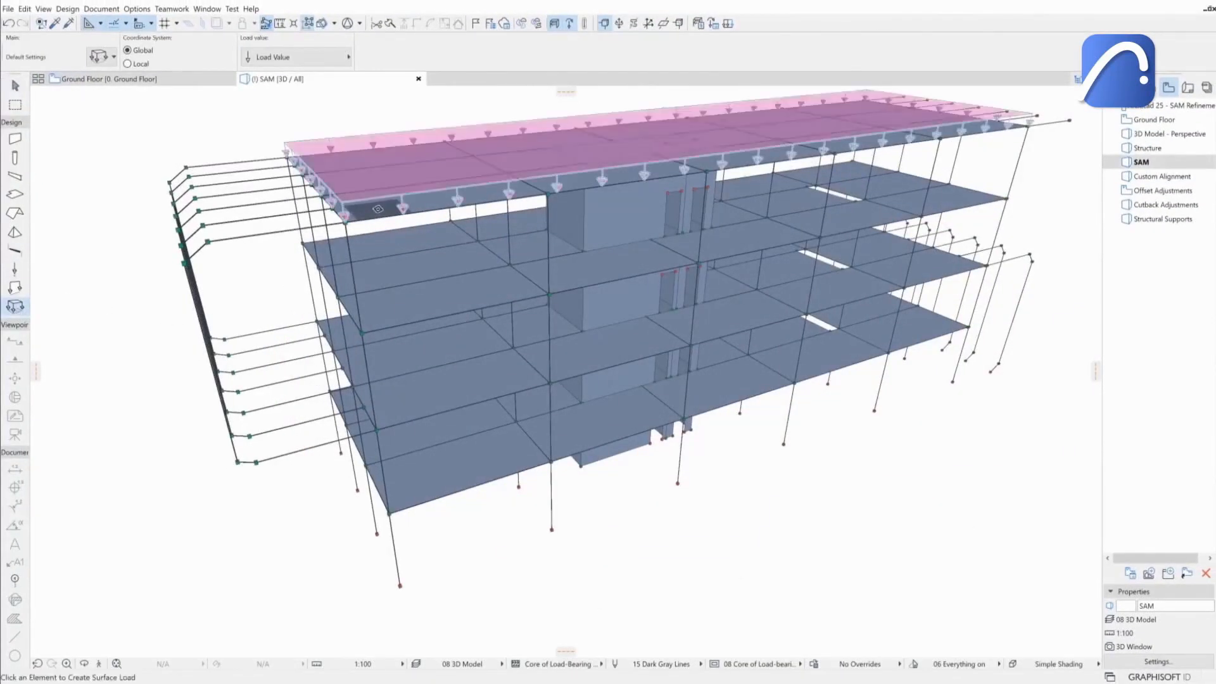
# Draw line loads along the cantilever edge beams with the Line Load tool.
pyautogui.click(15, 288)
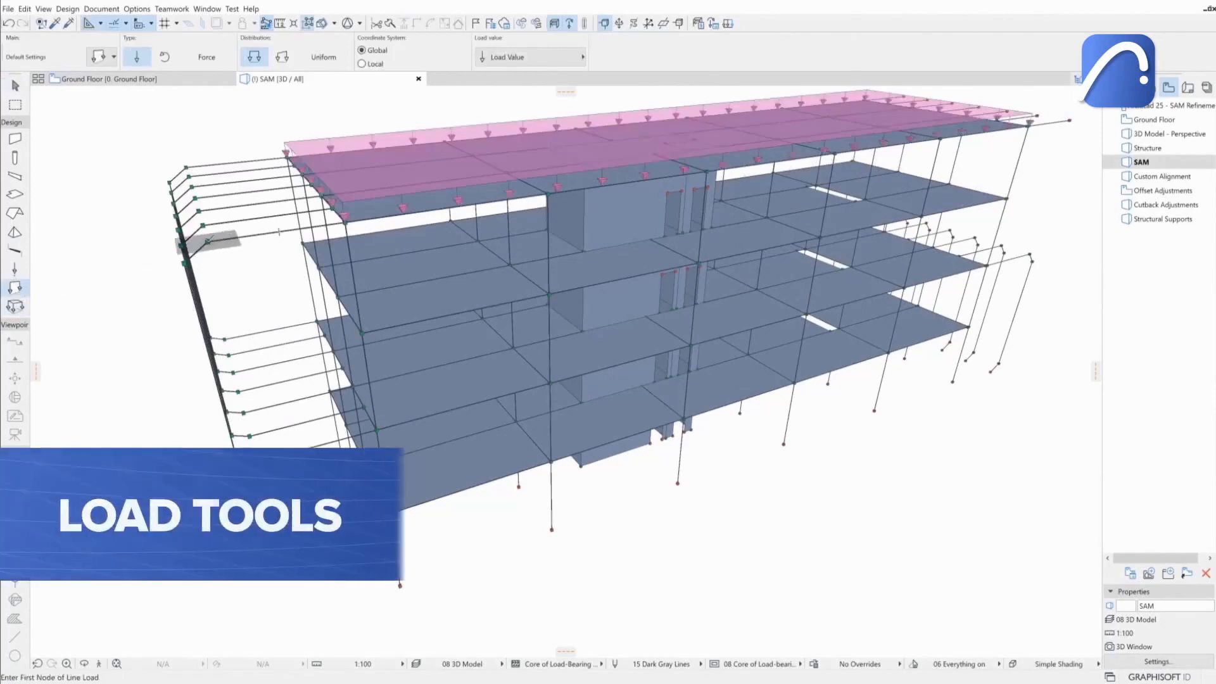
pyautogui.click(205, 236)
pyautogui.click(343, 225)
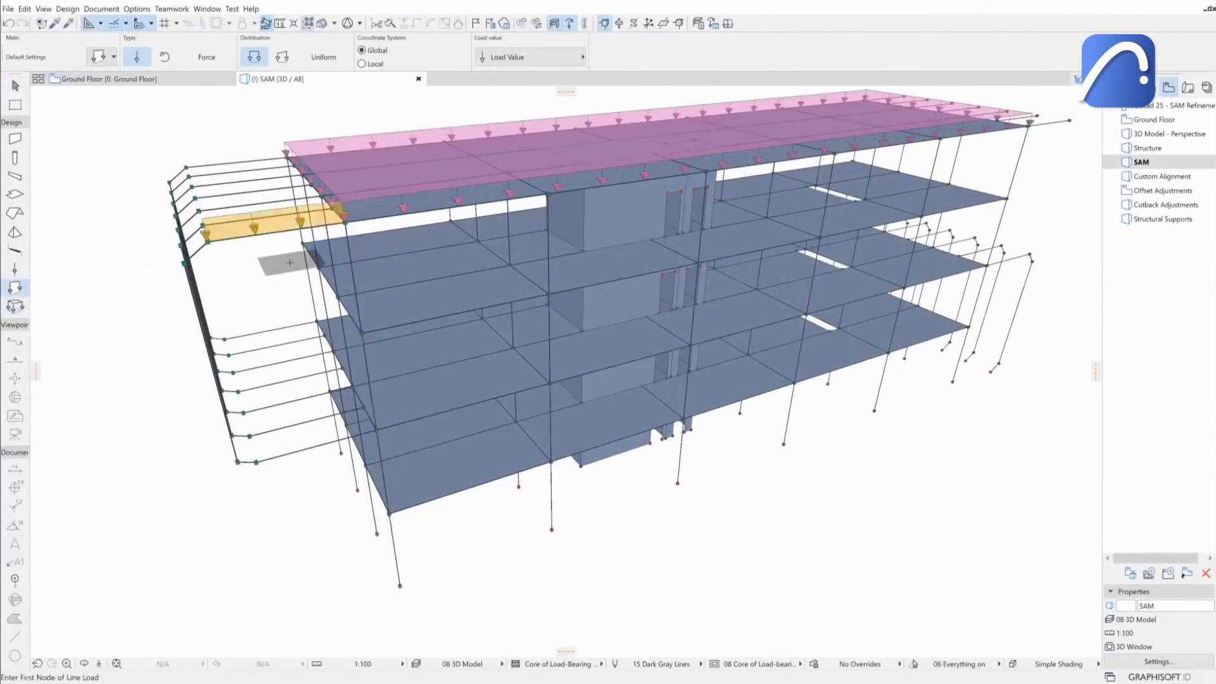
pyautogui.click(14, 270)
pyautogui.keyDown('shift'); pyautogui.moveTo(159, 272); pyautogui.dragTo(218, 271, button='middle'); pyautogui.keyUp('shift')
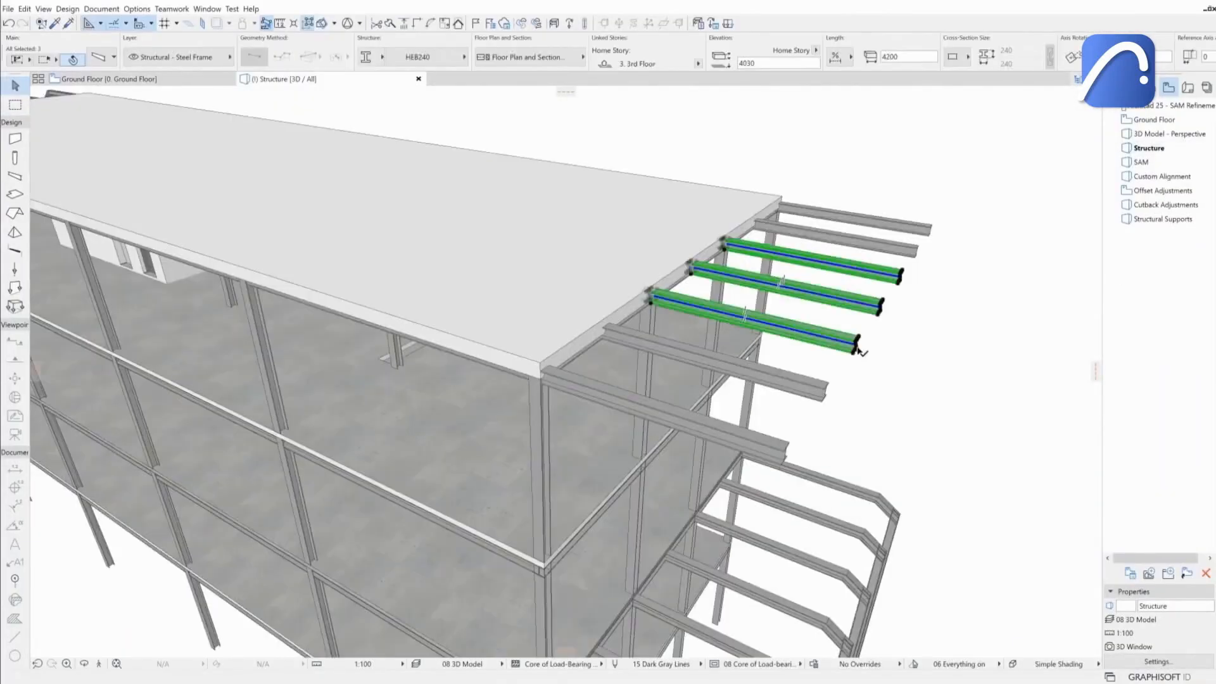
# Stretch the selected cantilever beams at the top floor to a longer length.
pyautogui.click(858, 347)
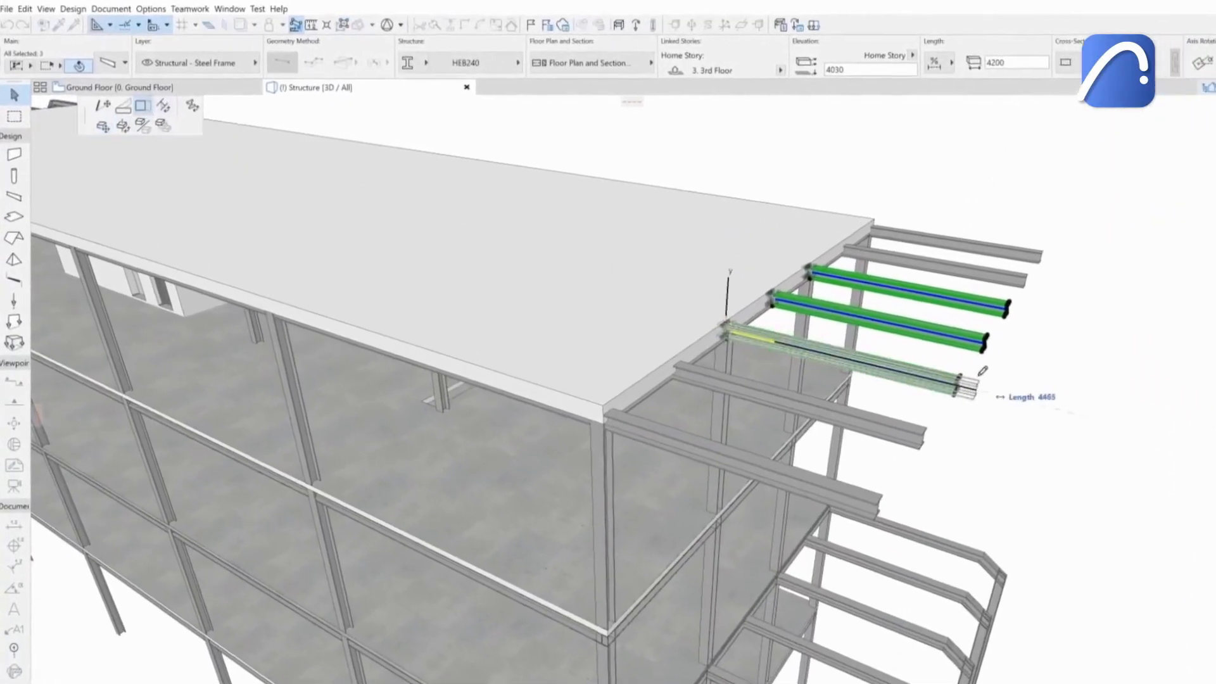
pyautogui.click(1054, 400)
pyautogui.click(1094, 487)
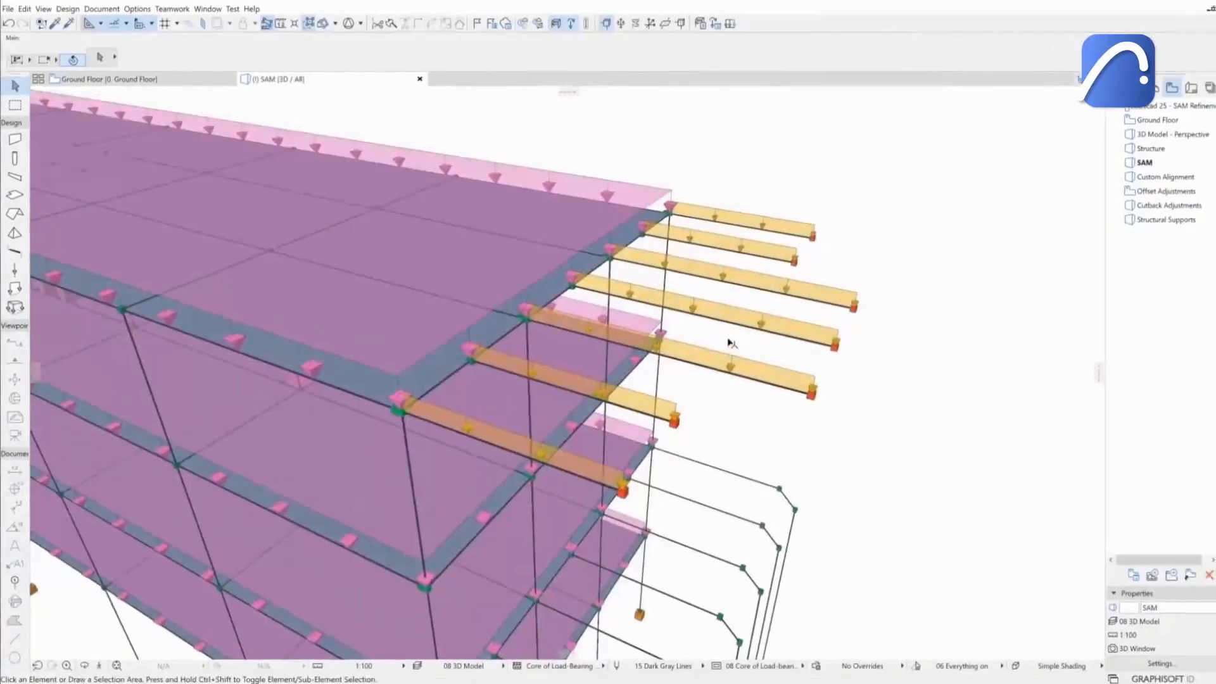
# Save the visible elements on all stories in Structural Analytical Format as SAF 3.
pyautogui.scroll(-5, 733, 342)
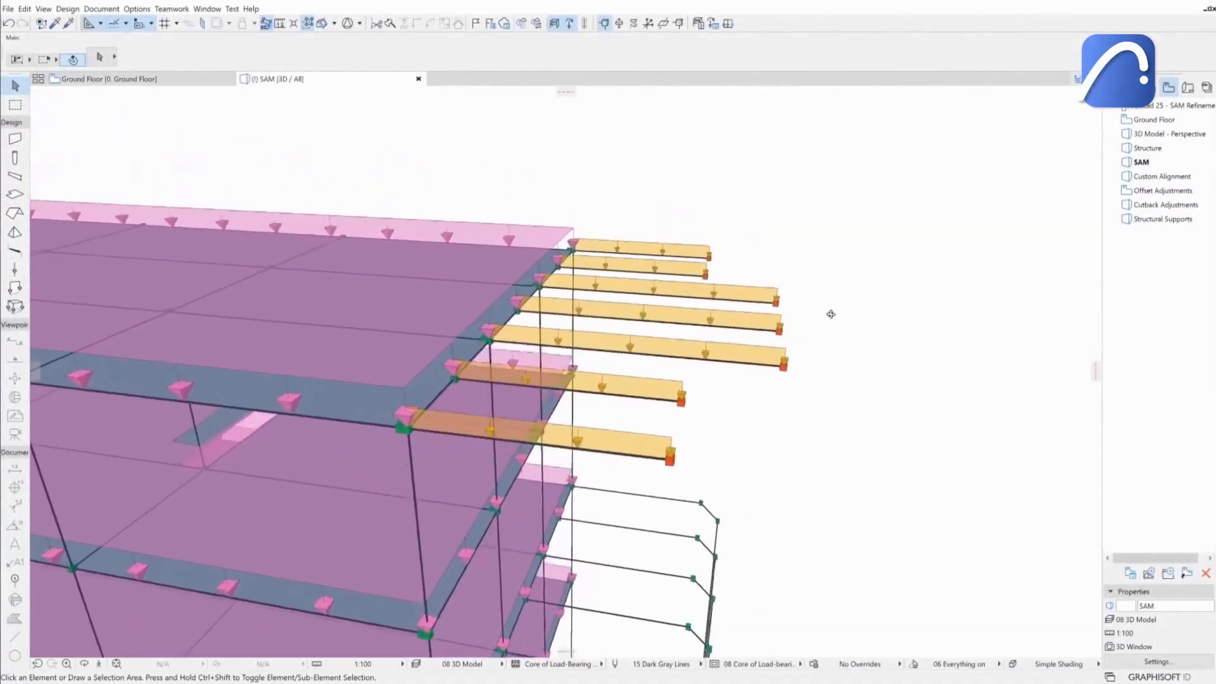
pyautogui.click(8, 9)
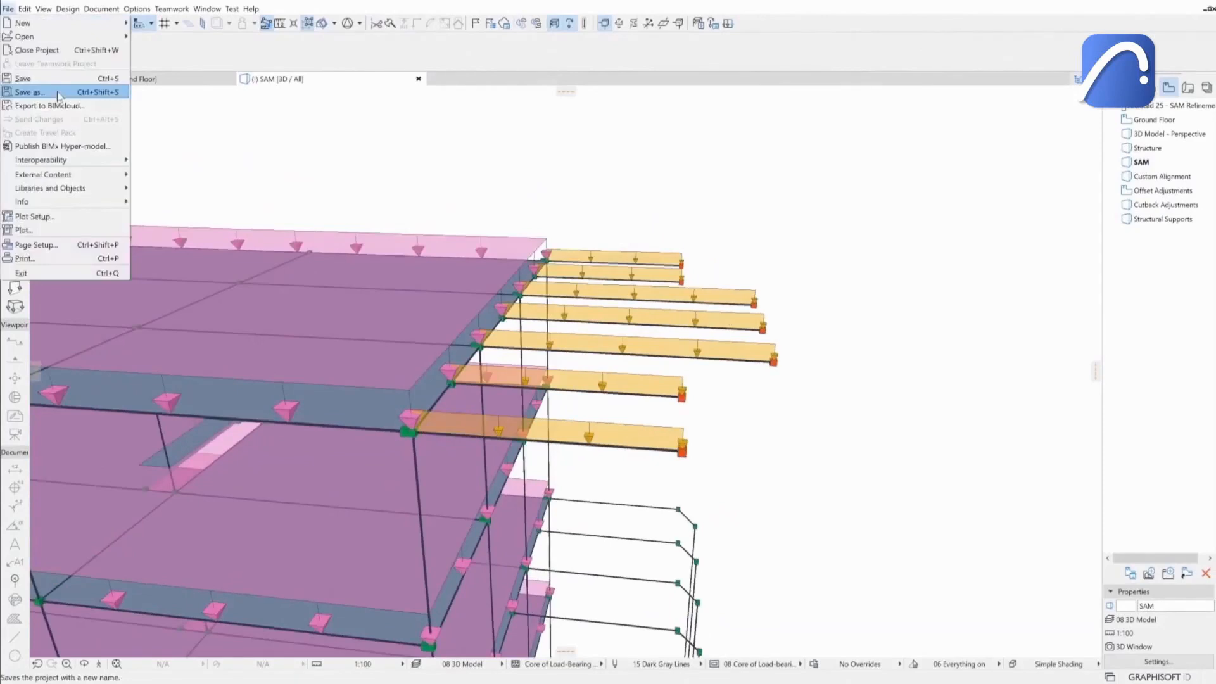
pyautogui.click(57, 93)
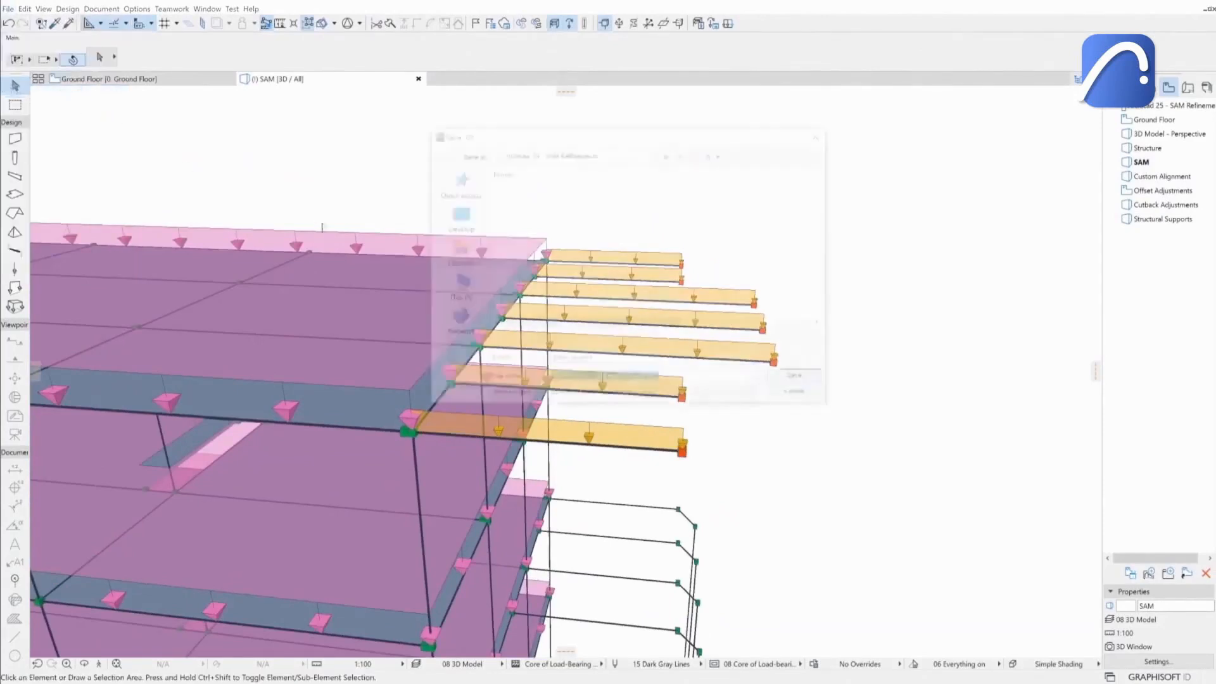
pyautogui.write('SAF 3')
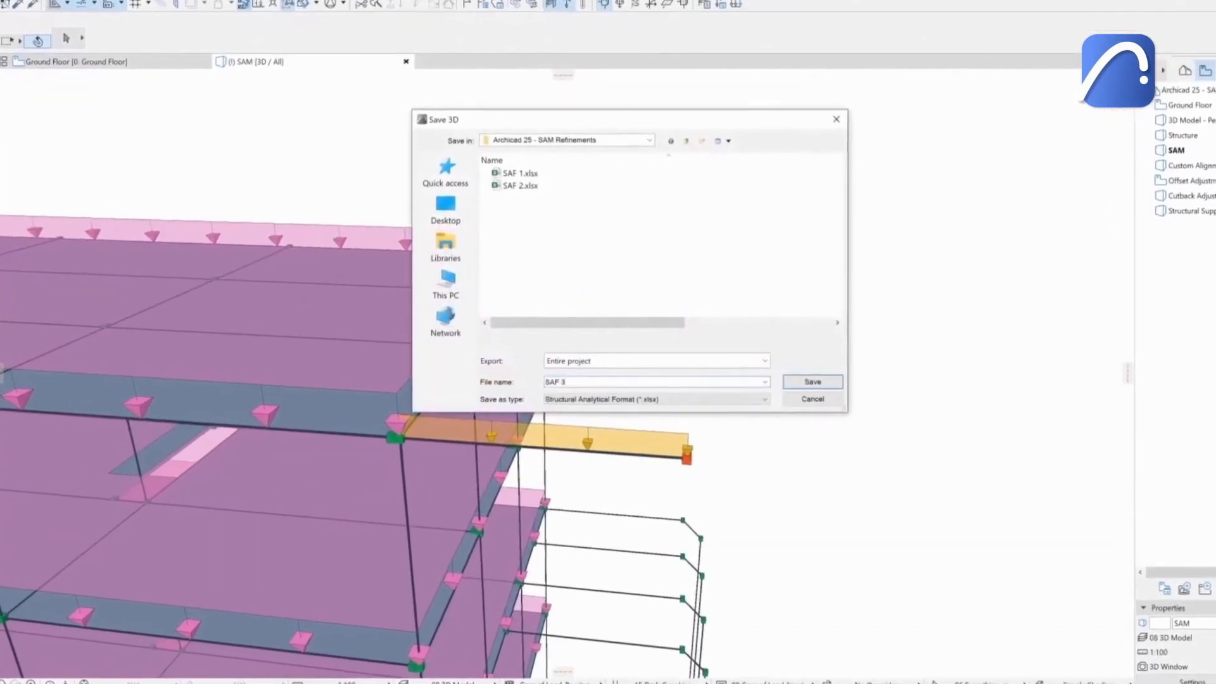
pyautogui.click(764, 360)
pyautogui.click(608, 385)
pyautogui.press('Tab')
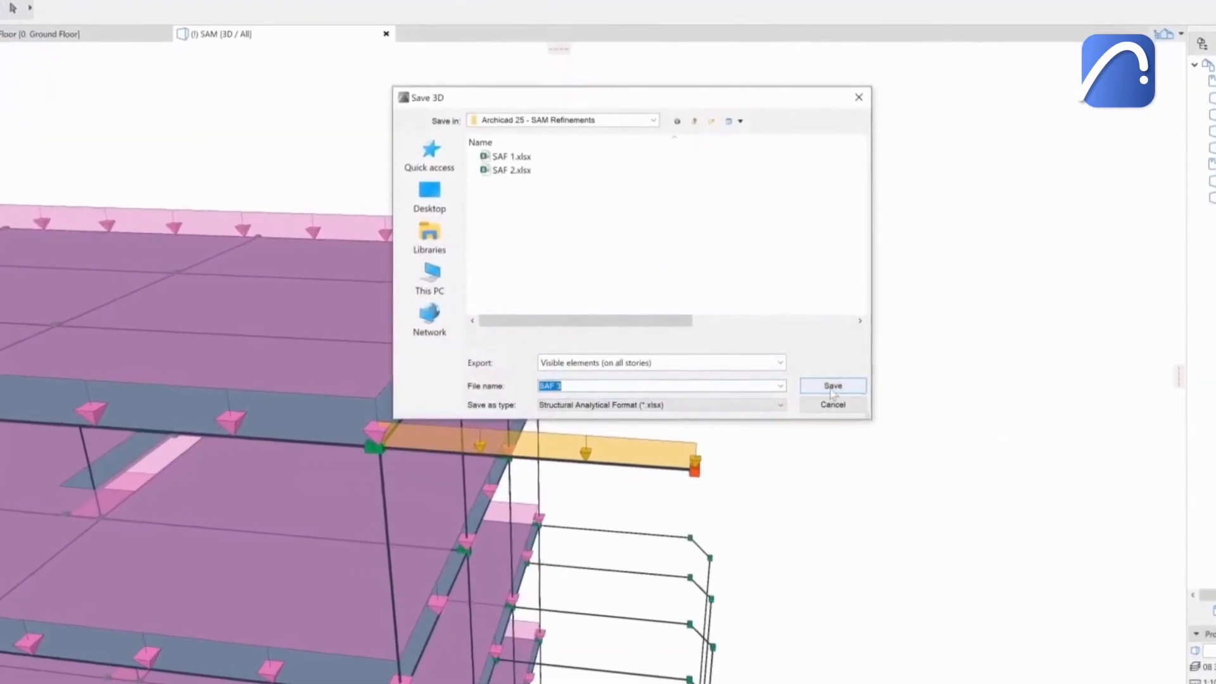
pyautogui.click(832, 391)
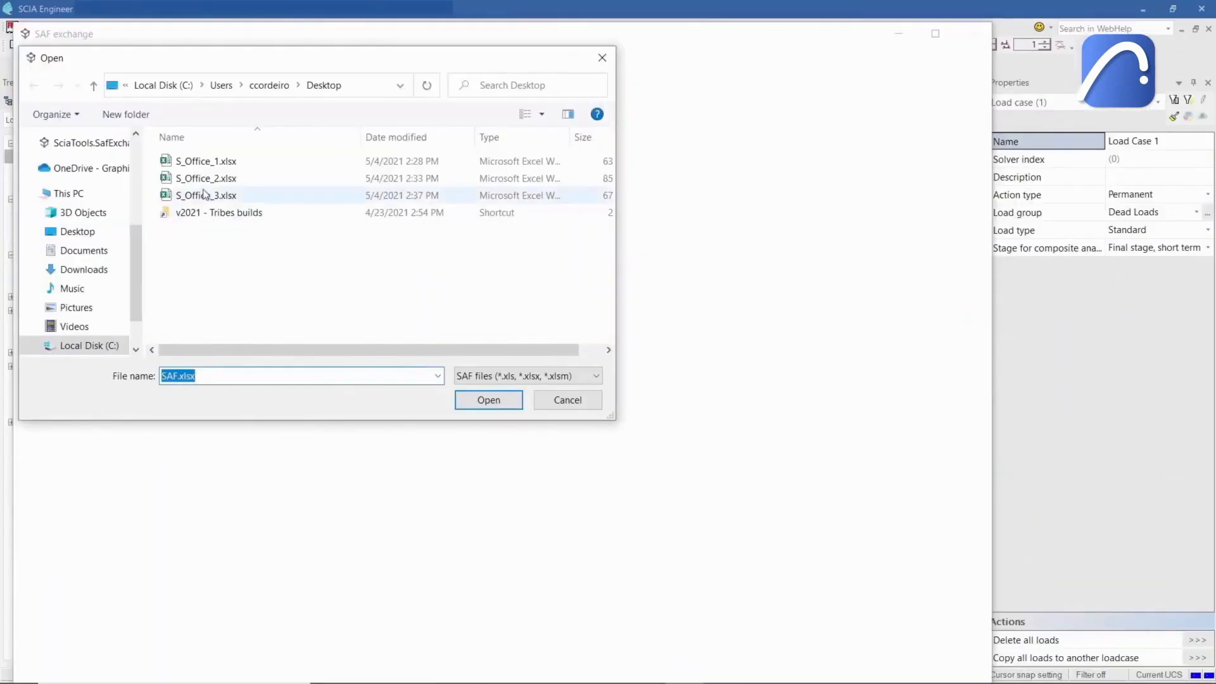
# In SCIA Engineer, open the SAF file S_Office_3.xlsx.
pyautogui.click(206, 197)
pyautogui.click(484, 401)
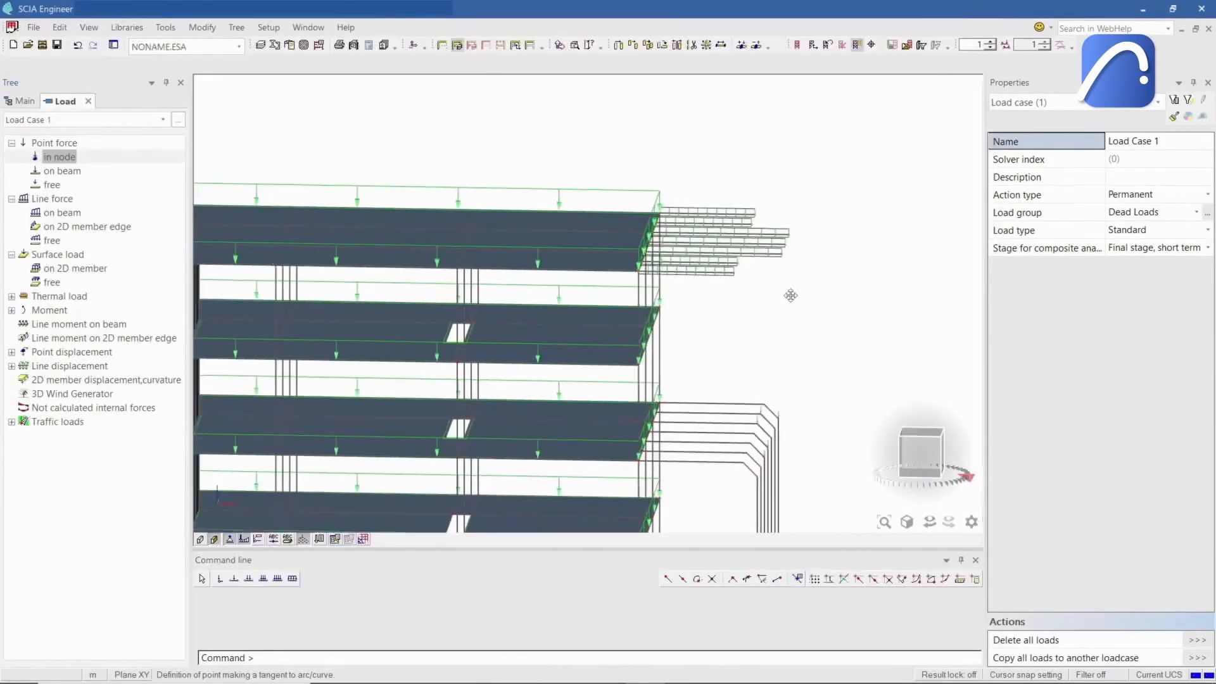
pyautogui.moveTo(791, 296); pyautogui.dragTo(764, 310, button='middle')
pyautogui.scroll(5, 779, 320)
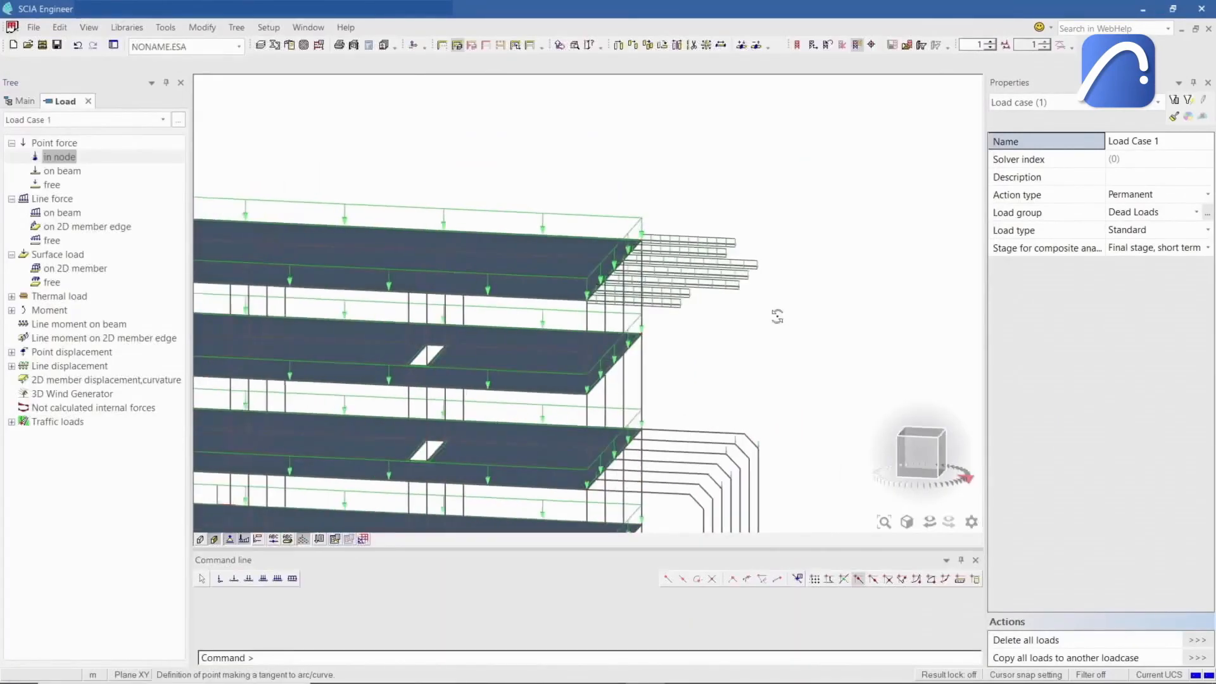
pyautogui.scroll(2, 742, 303)
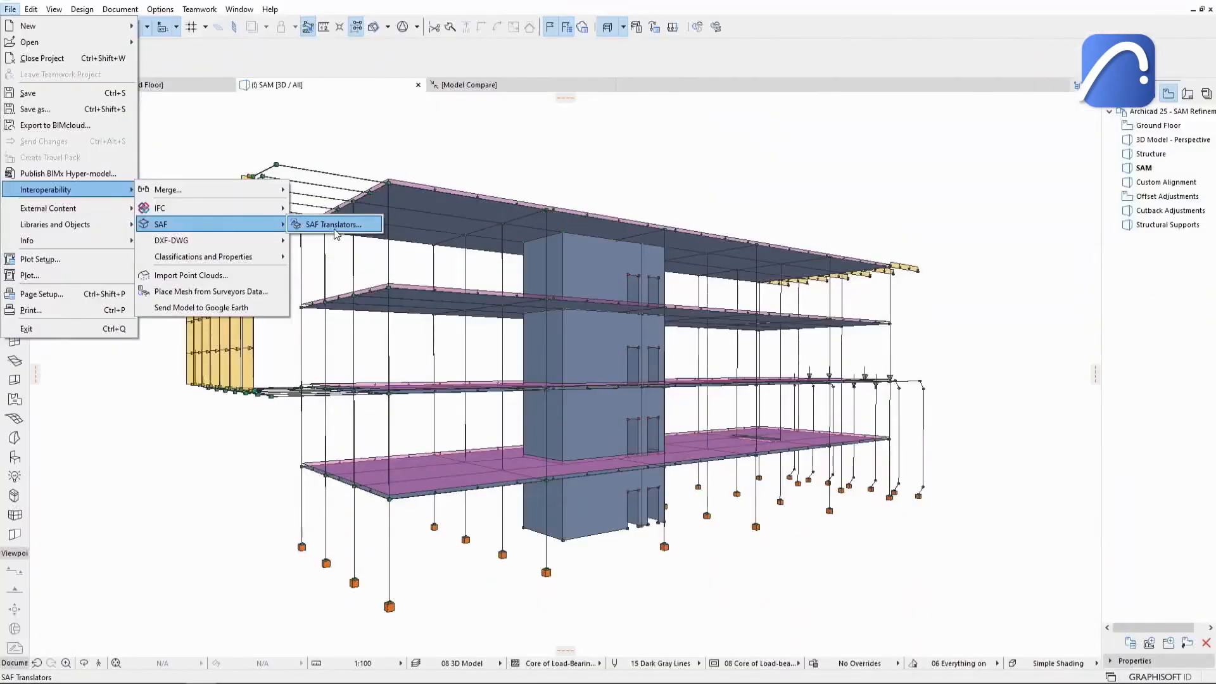
# Set the SAF Export Translator's SAF version to Version 2.0.0 and confirm.
pyautogui.click(337, 228)
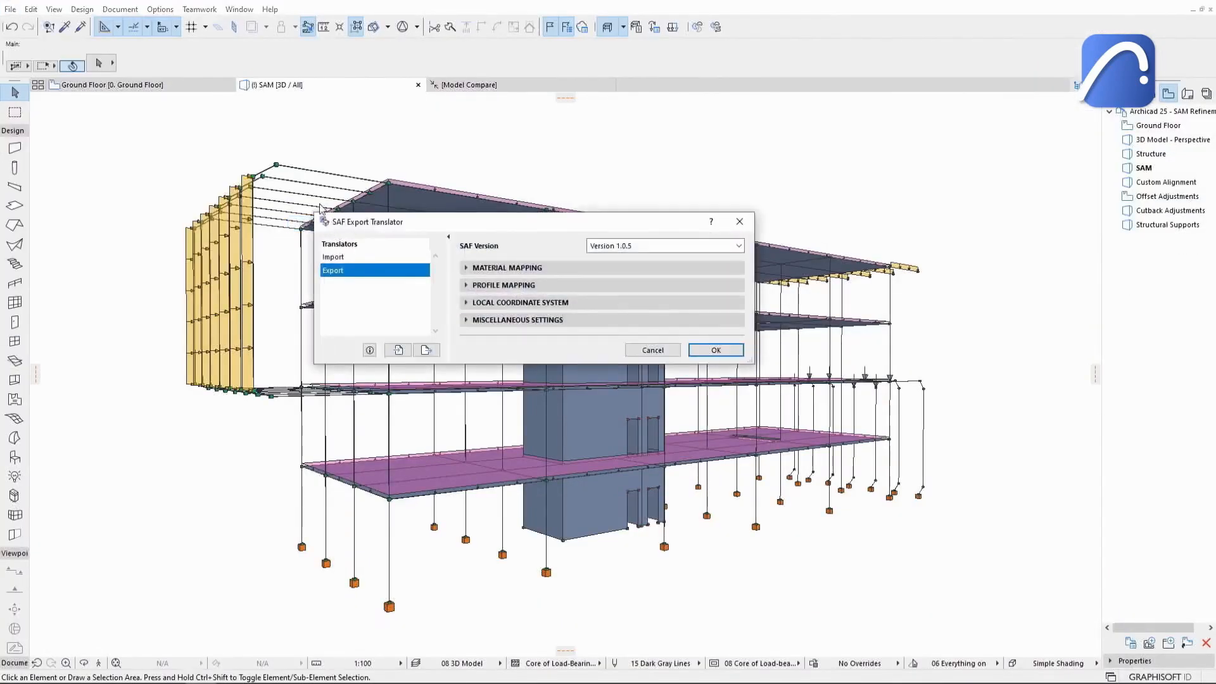
pyautogui.click(707, 247)
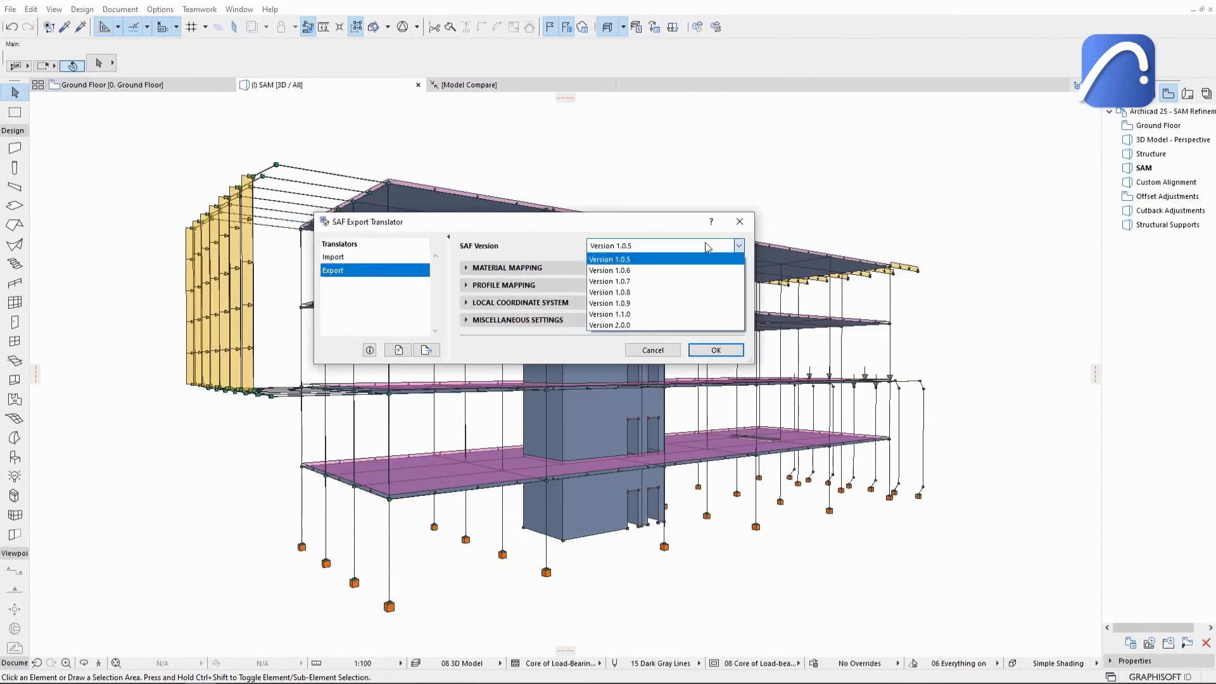
pyautogui.click(712, 326)
pyautogui.click(709, 350)
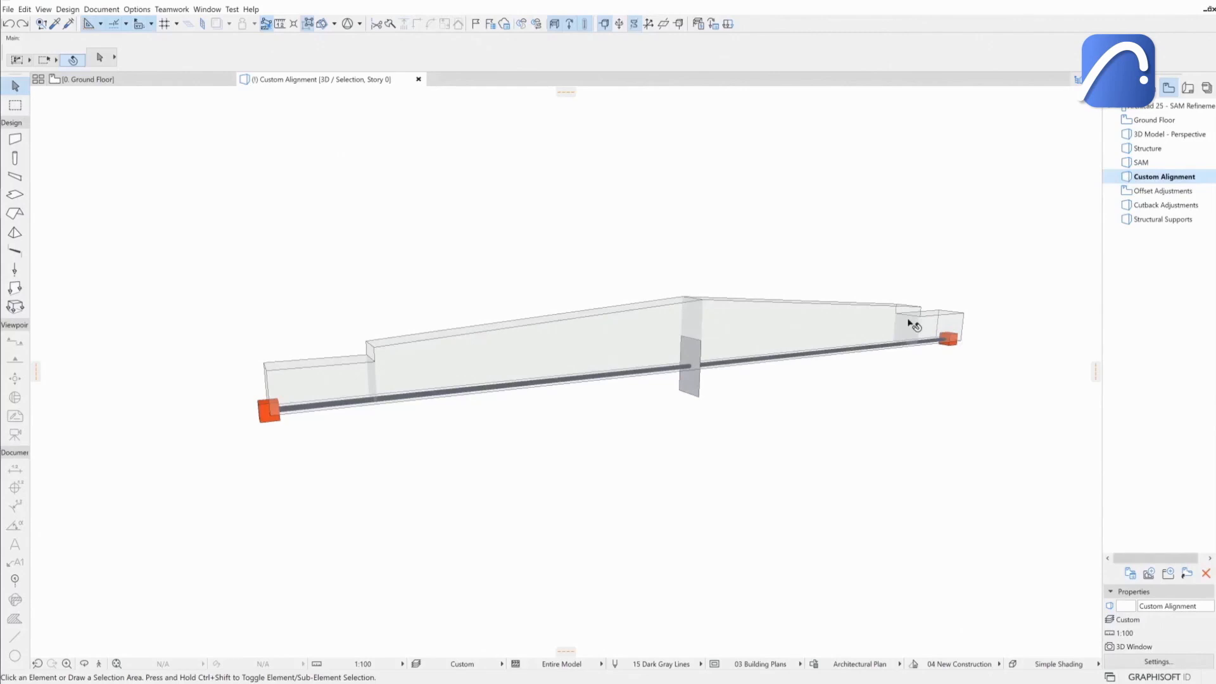
# Select the tapered beam in the Custom Alignment view and inspect its segments in the beam settings.
pyautogui.click(801, 332)
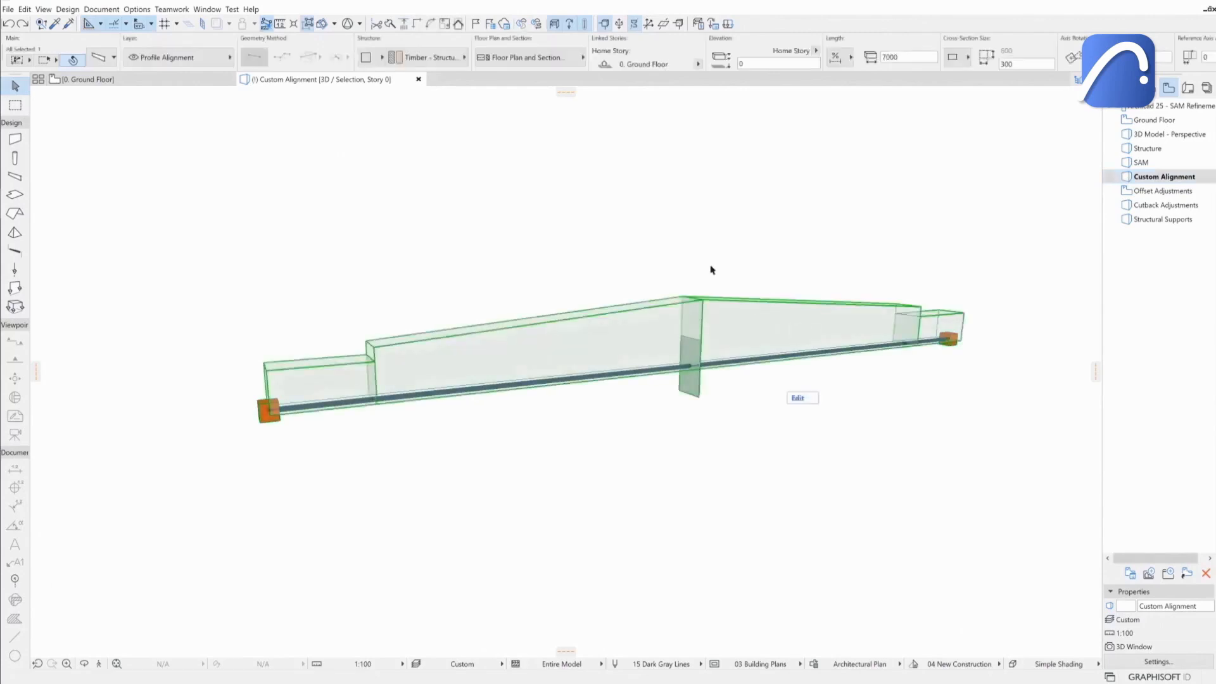
pyautogui.click(100, 60)
pyautogui.click(466, 152)
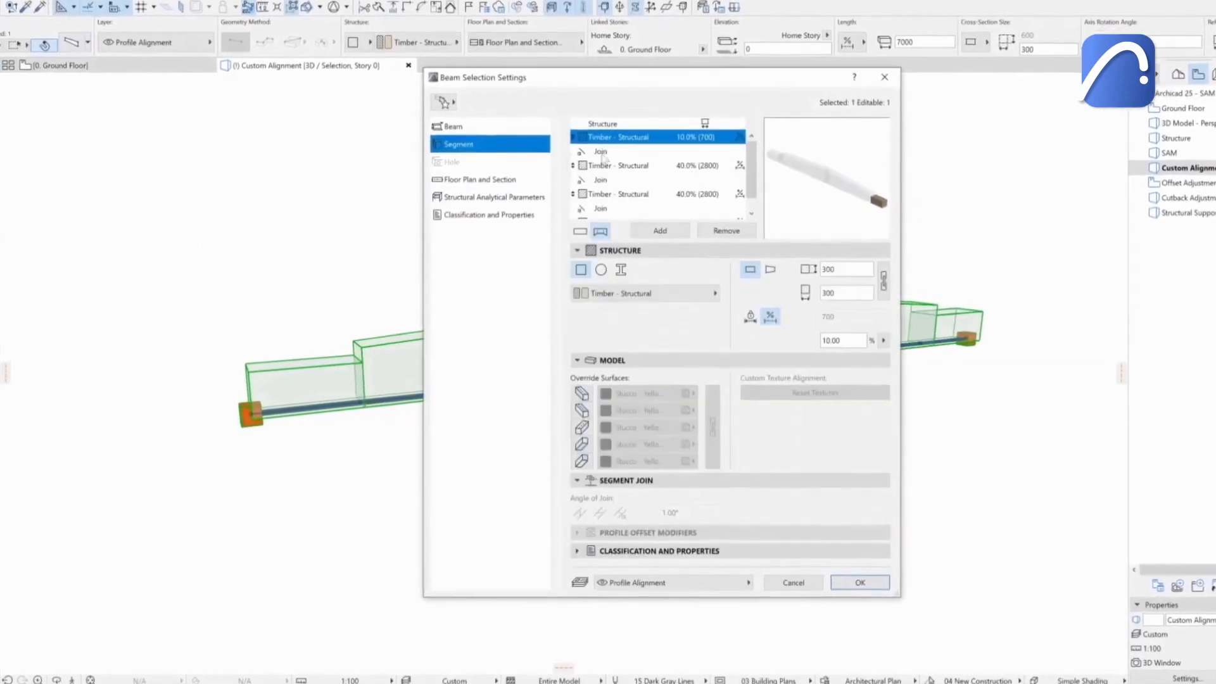
pyautogui.click(604, 165)
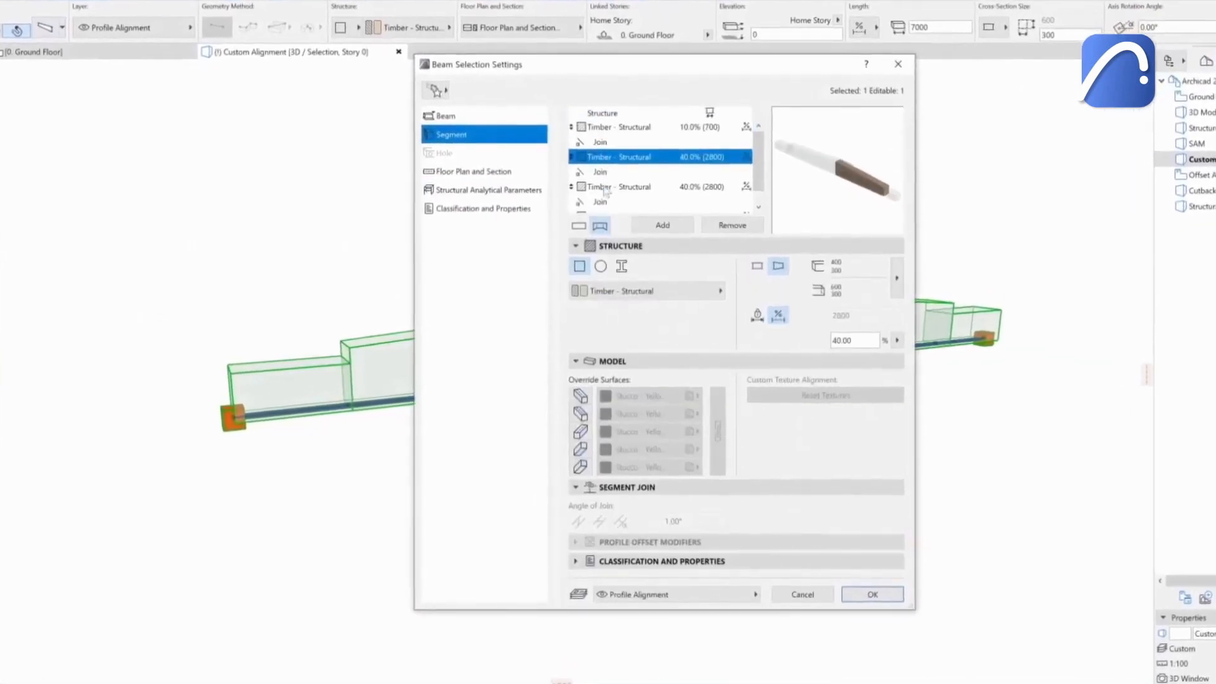
pyautogui.click(605, 194)
pyautogui.scroll(-1, 605, 180)
pyautogui.click(607, 197)
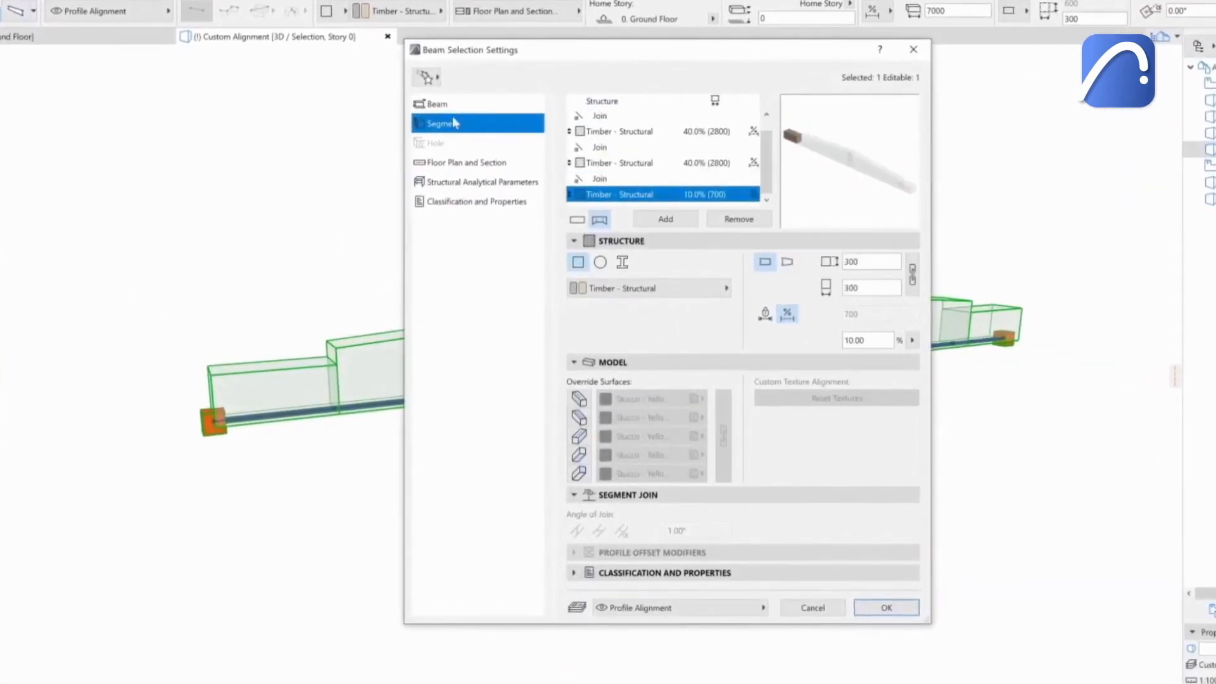
pyautogui.click(457, 111)
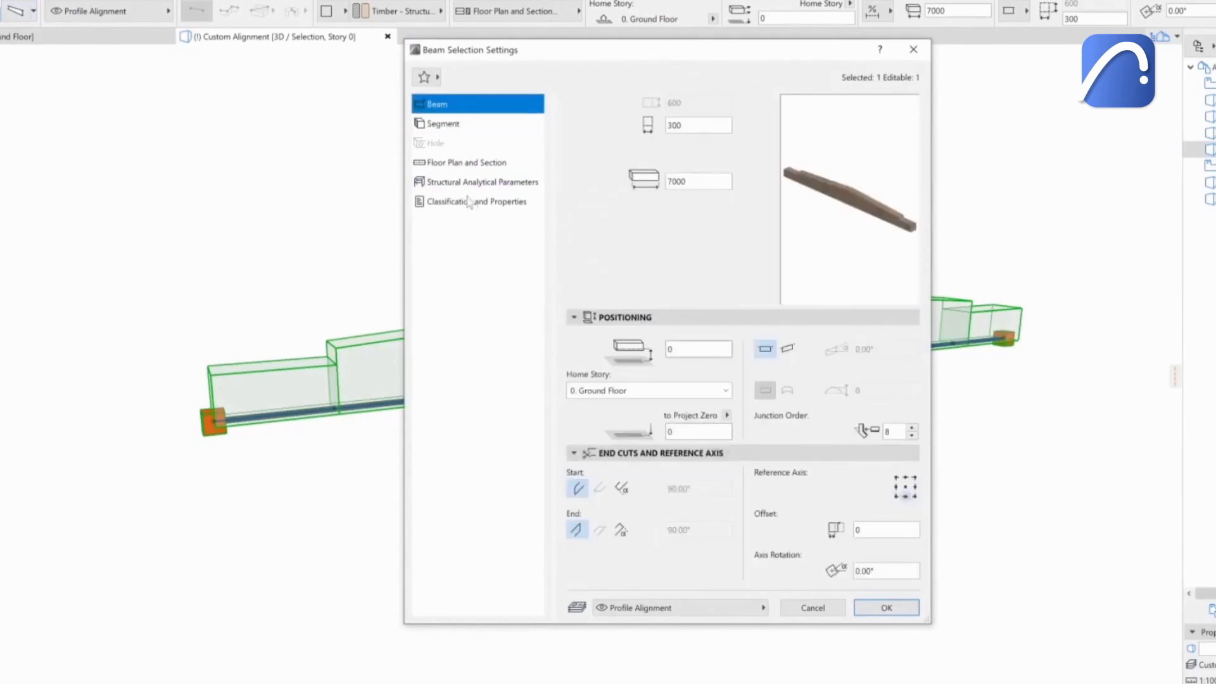
# Review the beam's structural analytical parameters and replacement profile alignment override, then close the settings.
pyautogui.click(481, 182)
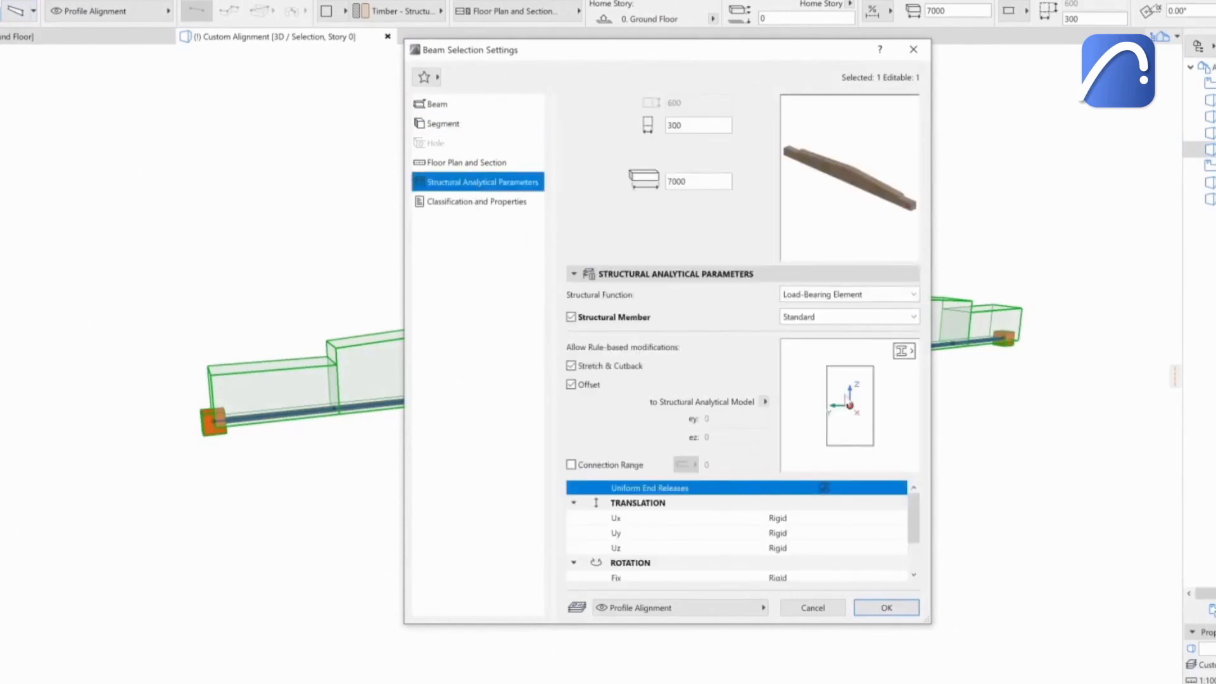
pyautogui.click(903, 352)
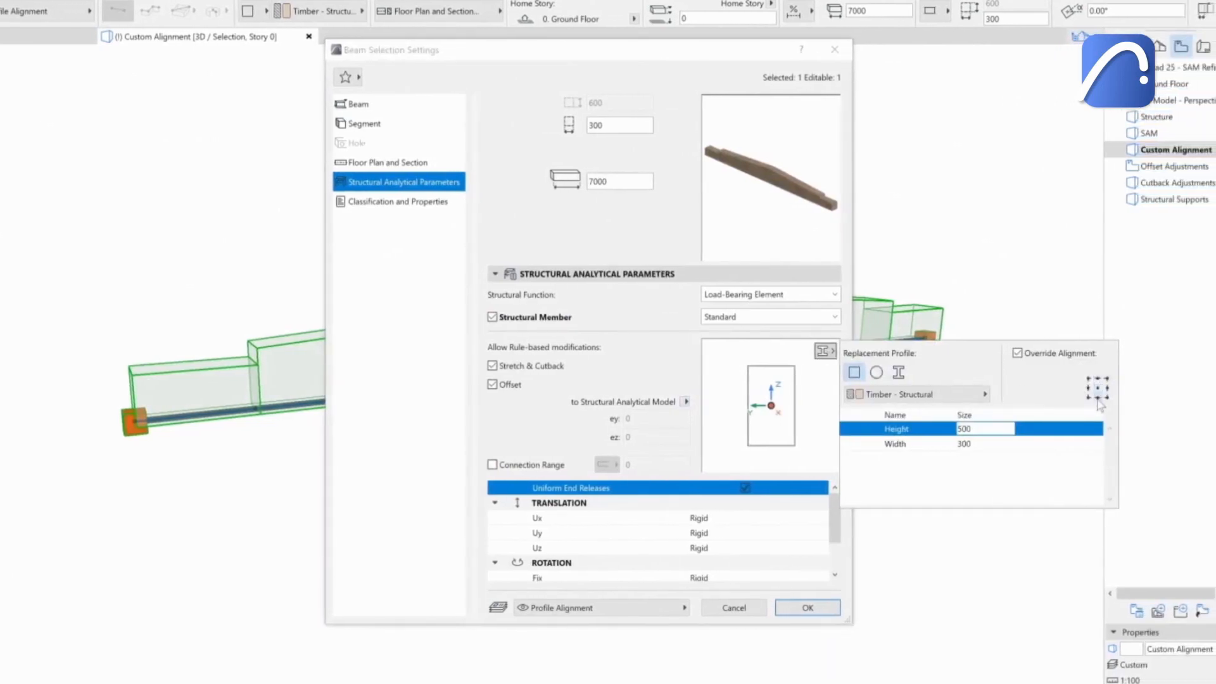
pyautogui.click(831, 354)
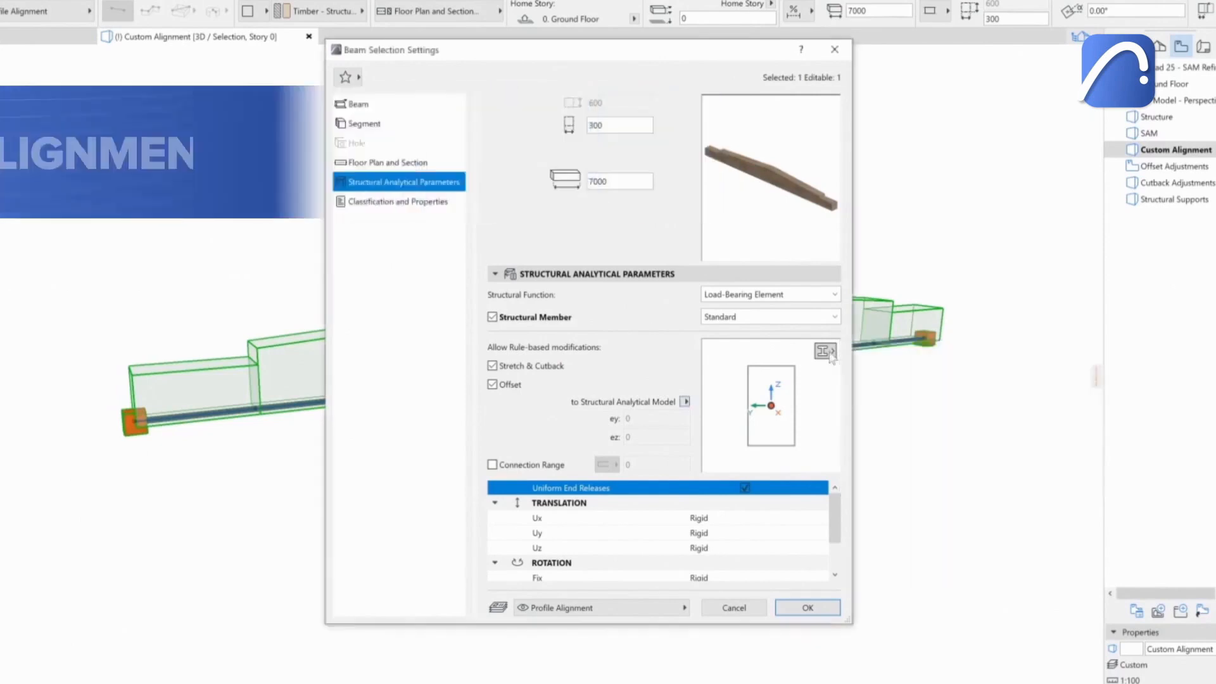
pyautogui.click(818, 608)
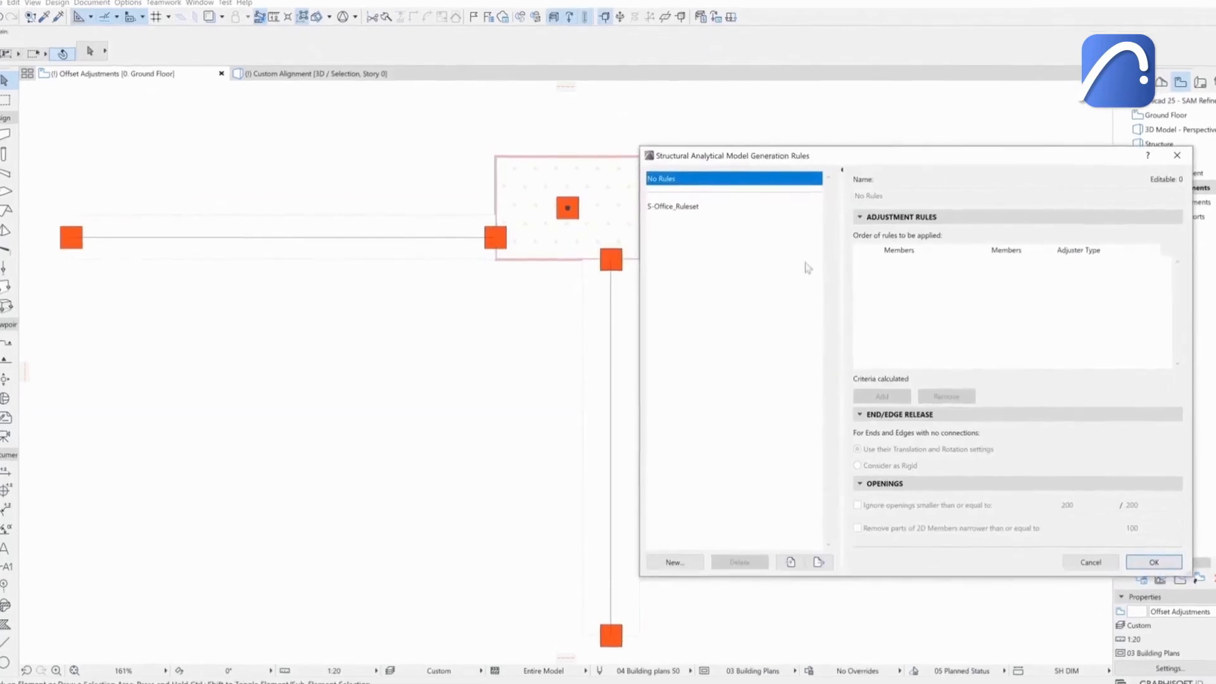
# Create a new Structural Analytical Model generation rule set named Offset Adjustment.
pyautogui.click(674, 561)
pyautogui.write('Offset Adjustment')
pyautogui.click(697, 283)
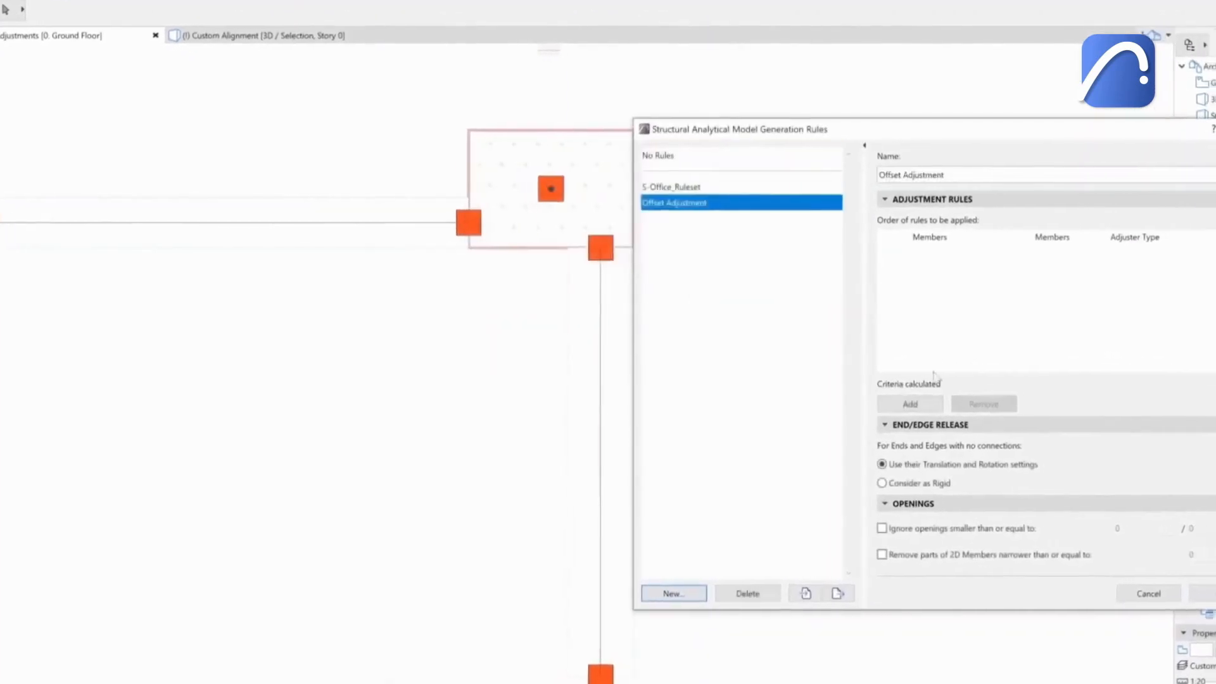
# Add a rule adjusting 1D columns to 1D beams with the Offset adjuster, offset to intersection of members.
pyautogui.click(942, 405)
pyautogui.click(835, 251)
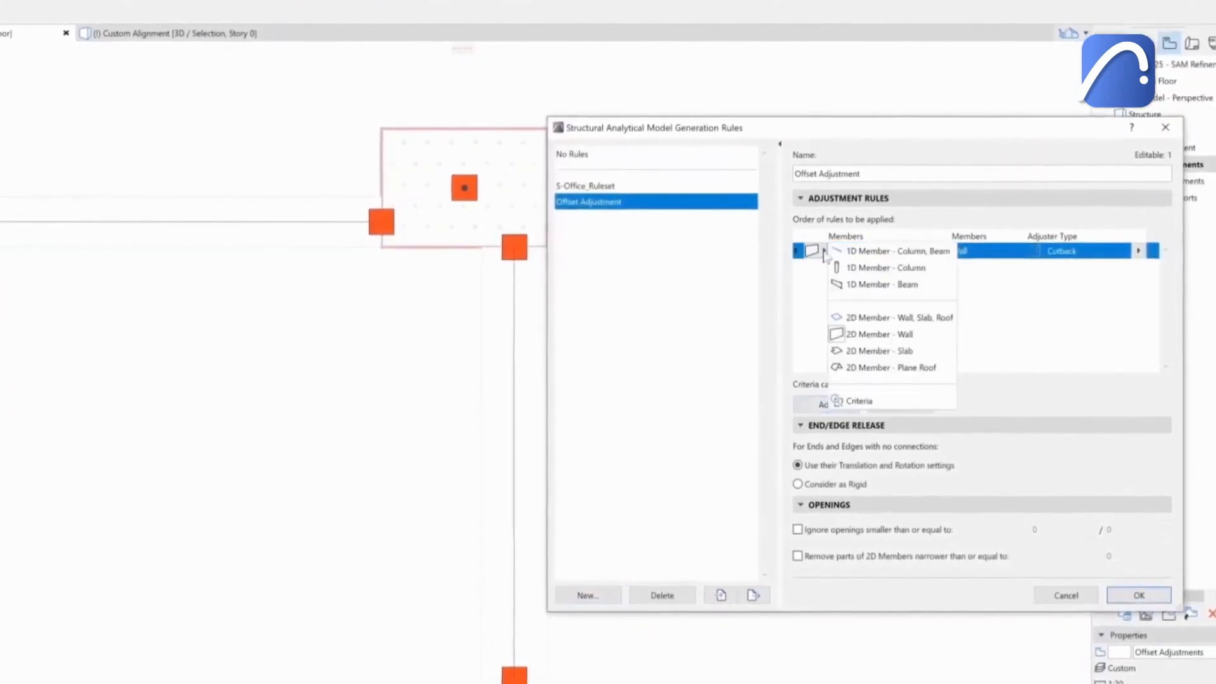
pyautogui.click(870, 269)
pyautogui.click(938, 250)
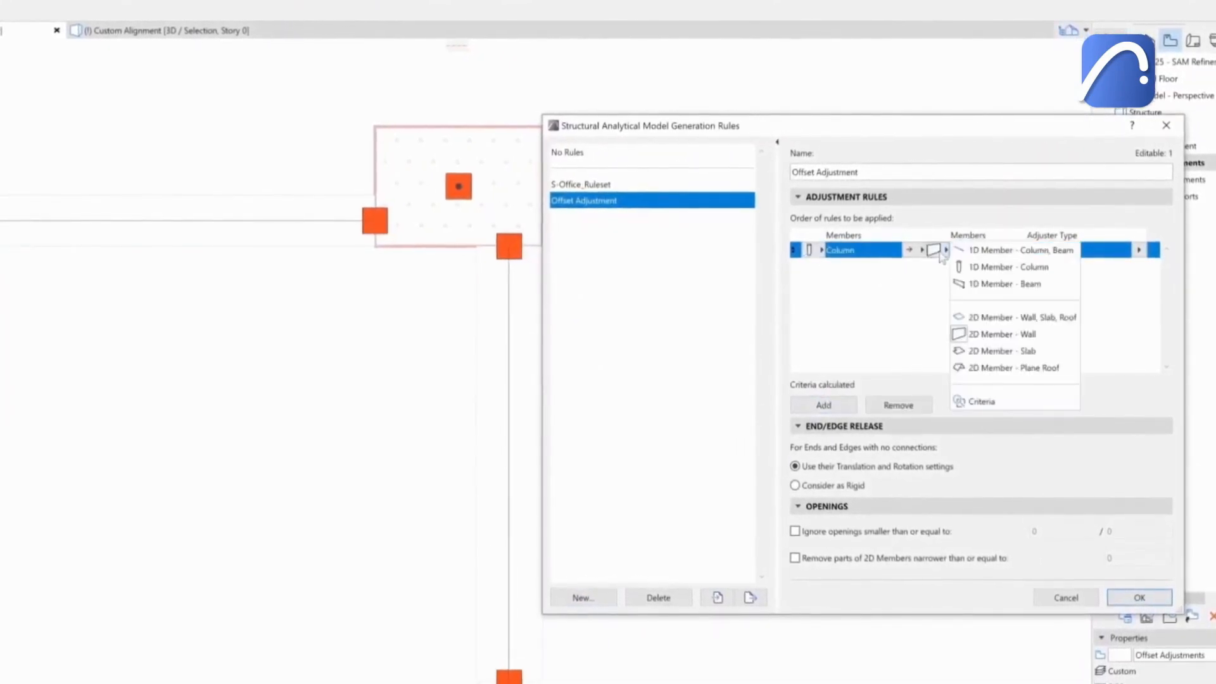
pyautogui.click(1001, 284)
pyautogui.click(1138, 249)
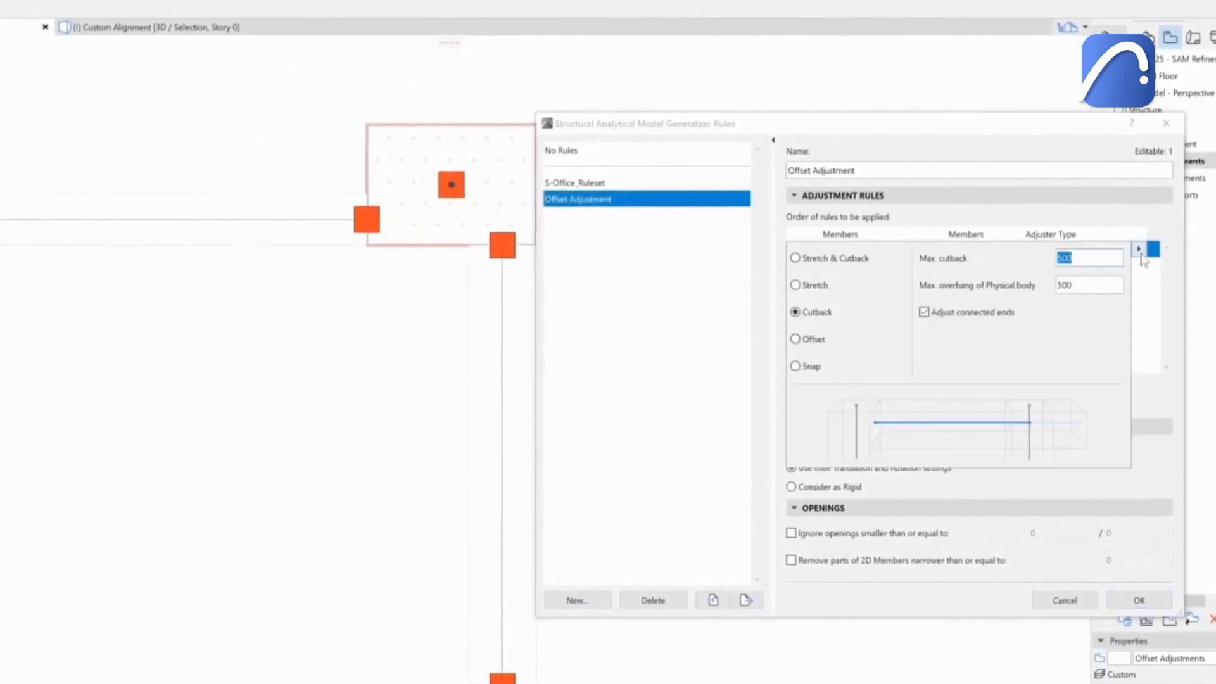
pyautogui.click(793, 339)
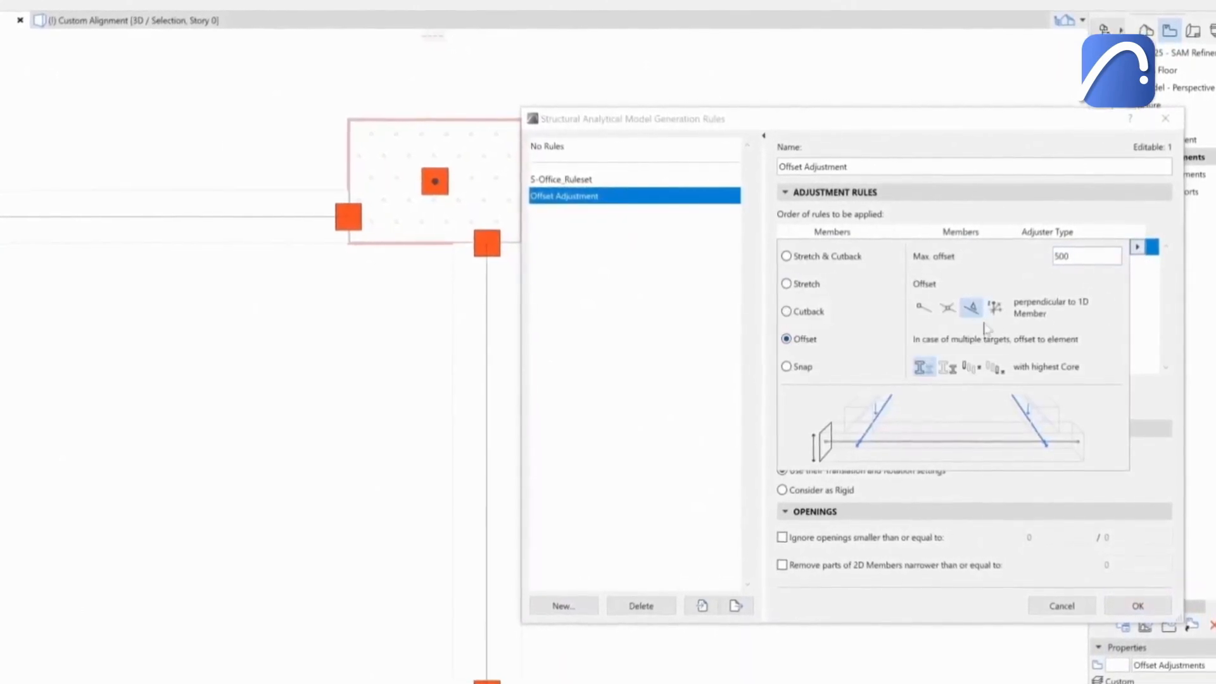
pyautogui.click(946, 308)
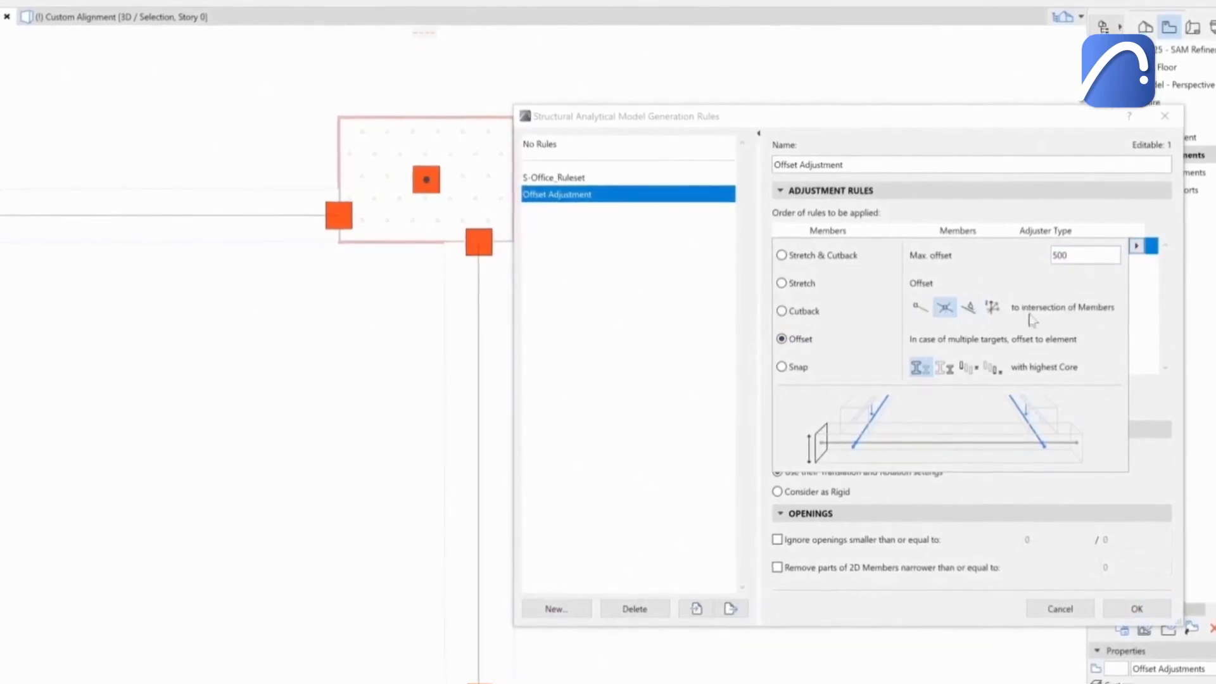
pyautogui.click(1151, 307)
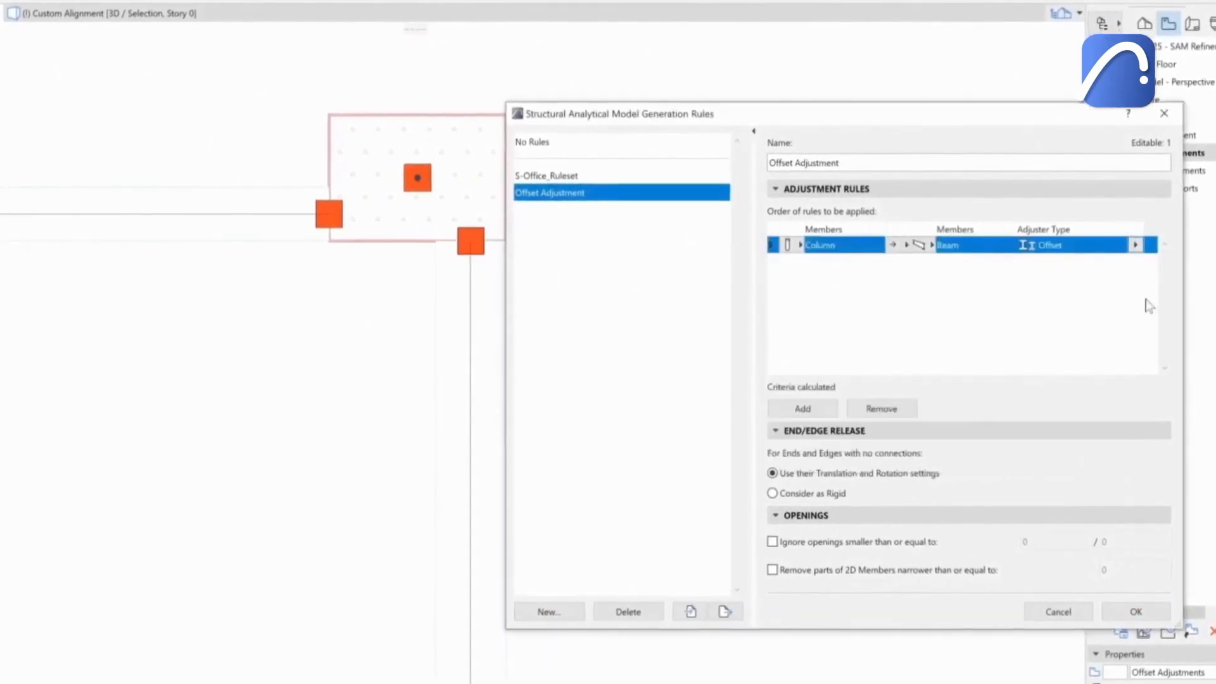
# Add a second rule adjusting 1D beams to 1D columns with the Stretch adjuster and confirm the rules.
pyautogui.click(822, 410)
pyautogui.click(800, 261)
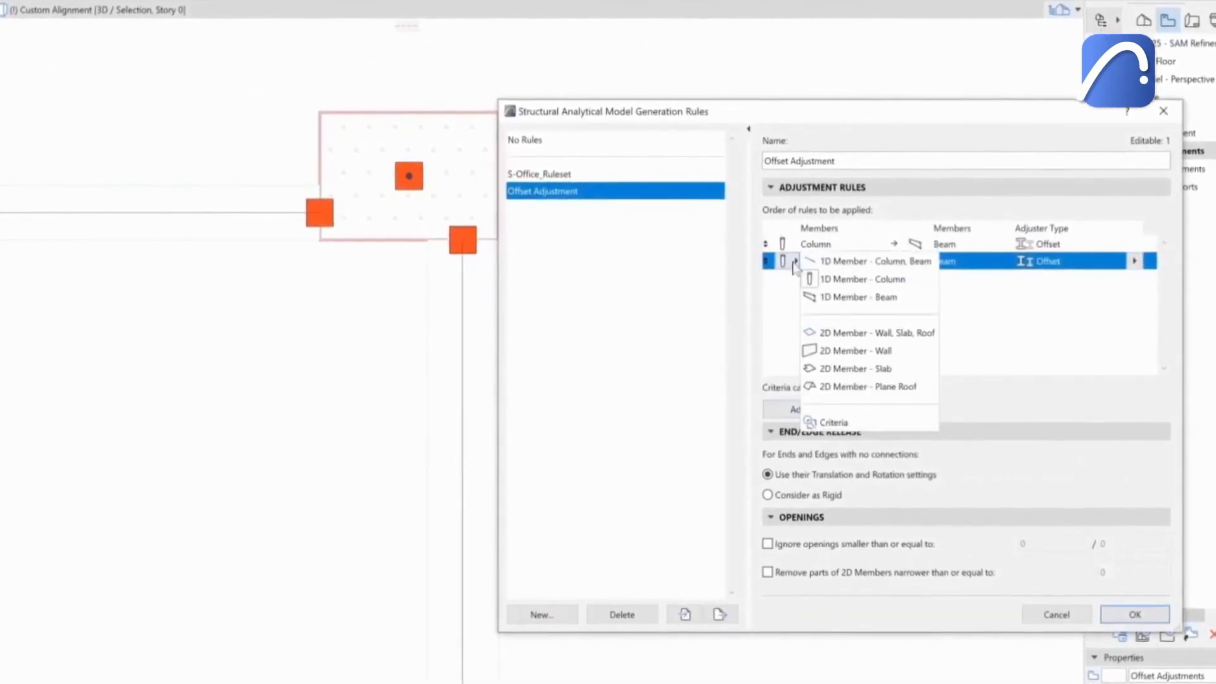
pyautogui.click(927, 260)
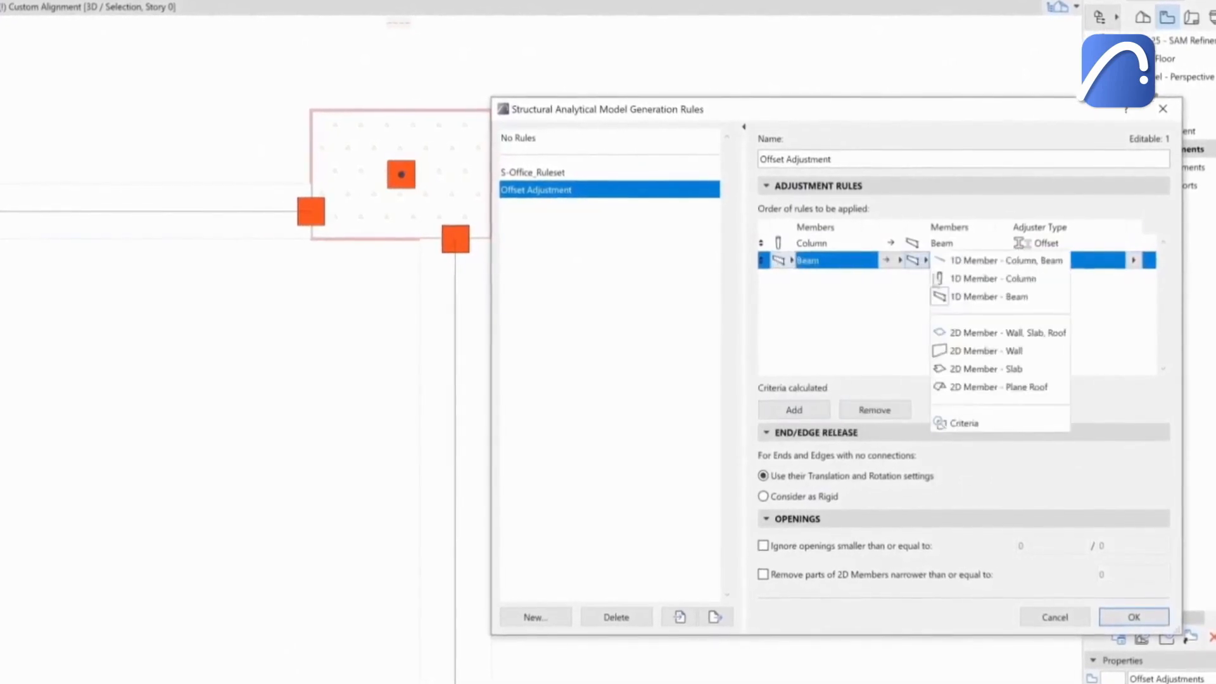
pyautogui.click(975, 276)
pyautogui.click(1133, 261)
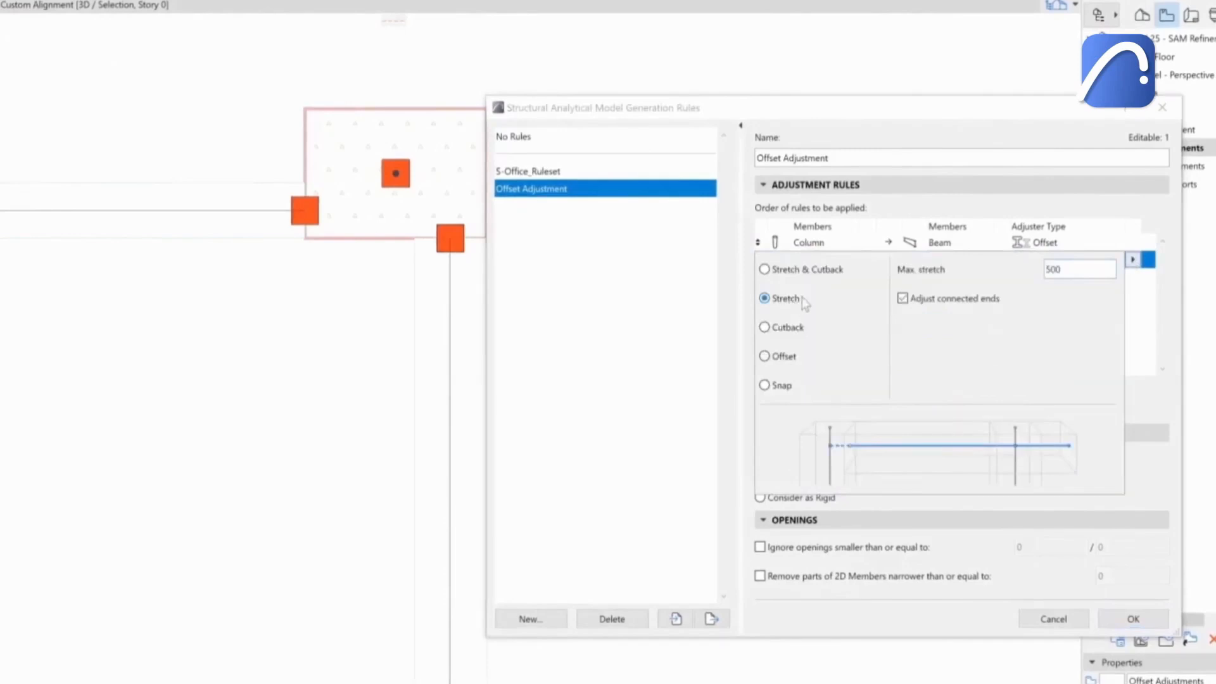
pyautogui.click(1149, 327)
pyautogui.click(1132, 617)
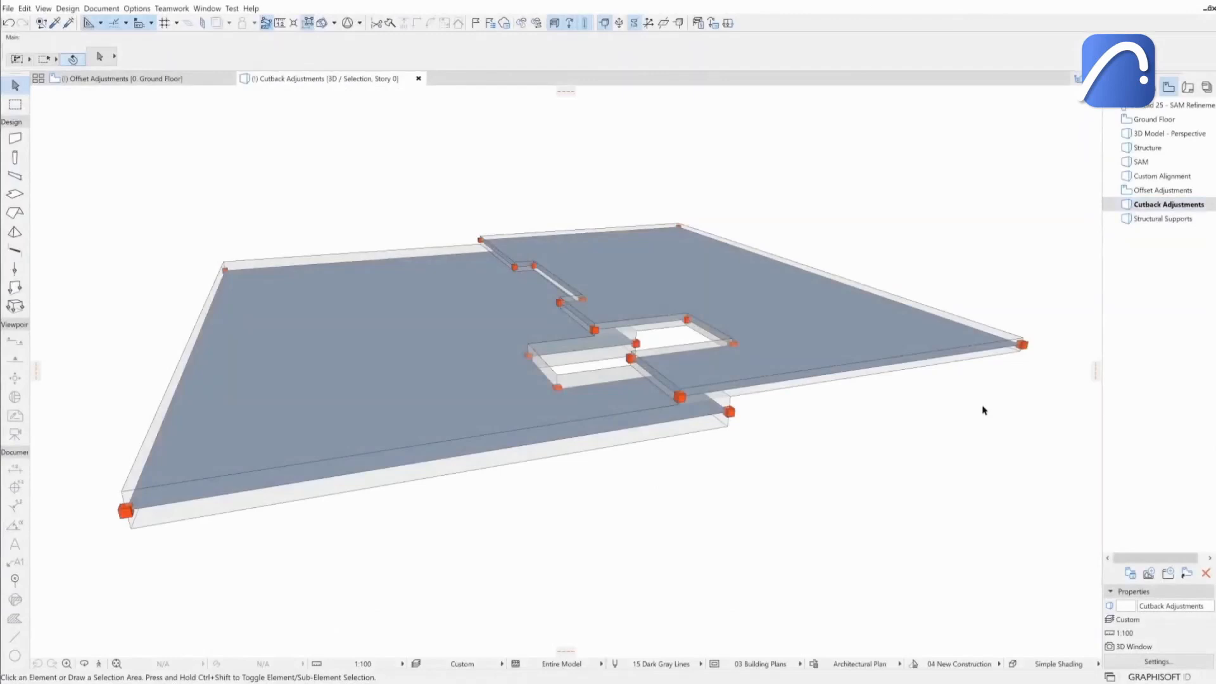
# In the Cutback Adjustment rule set, make the rule slab to slab with the Offset adjuster and confirm.
pyautogui.keyDown('shift'); pyautogui.moveTo(983, 411); pyautogui.dragTo(940, 408, button='middle'); pyautogui.keyUp('shift')
pyautogui.scroll(-3, 941, 408)
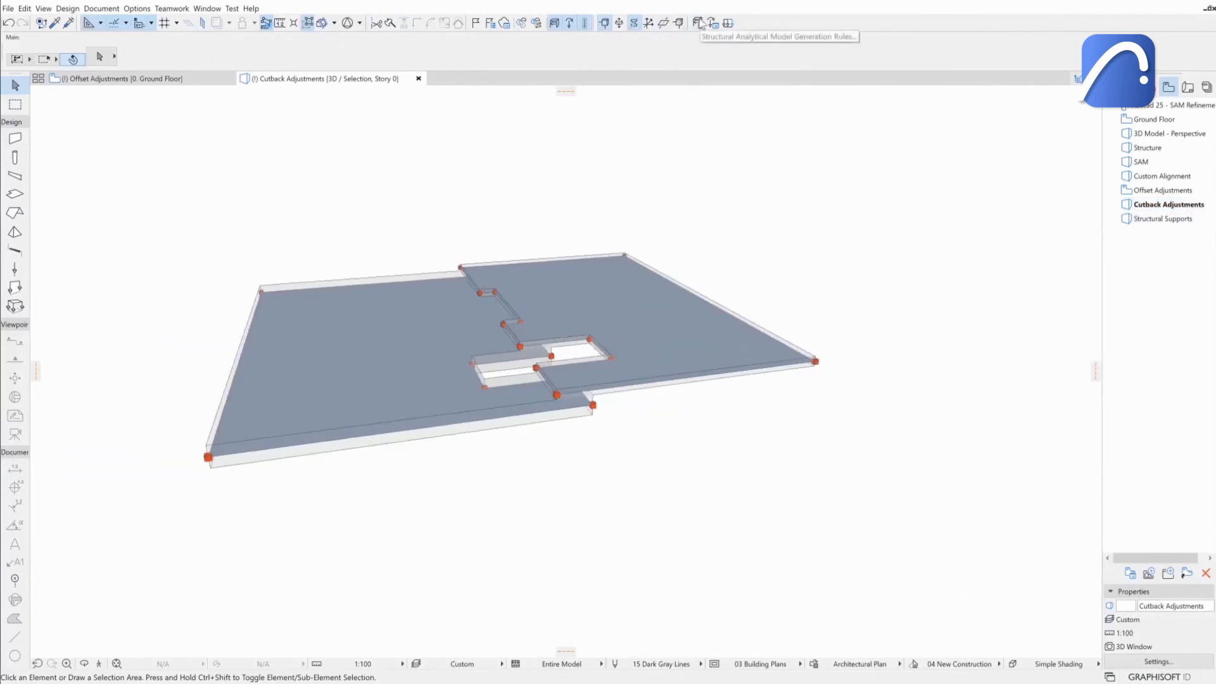
pyautogui.click(700, 24)
pyautogui.click(810, 245)
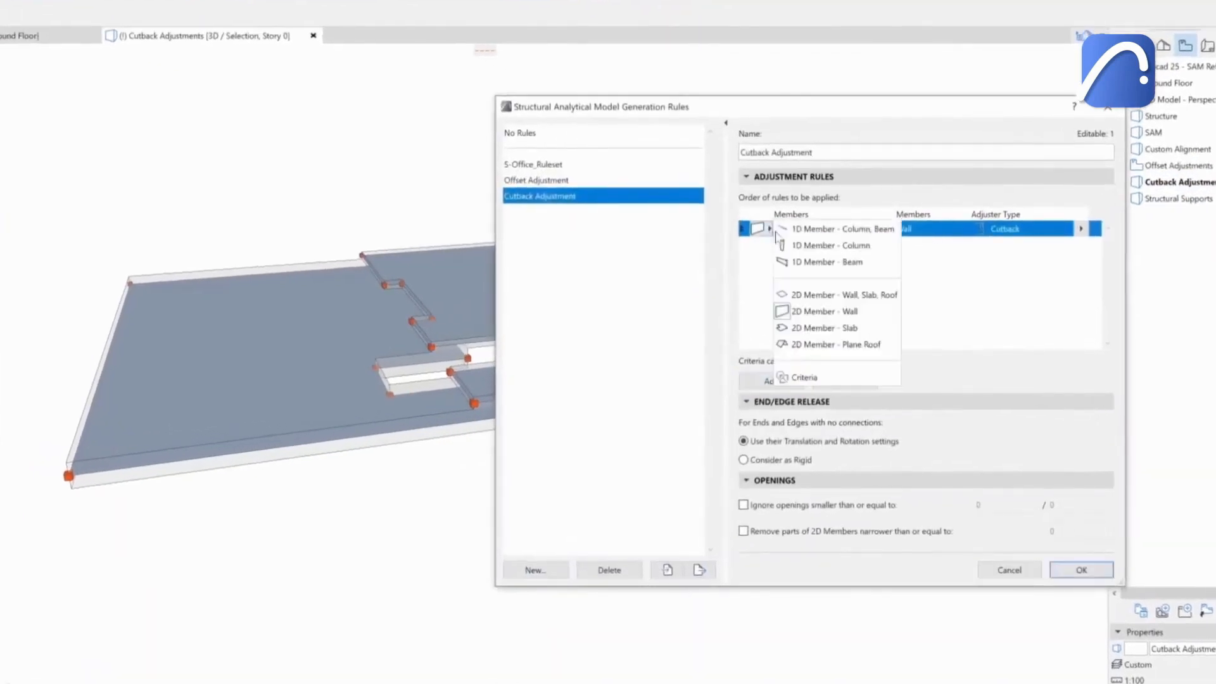
pyautogui.click(840, 329)
pyautogui.click(886, 229)
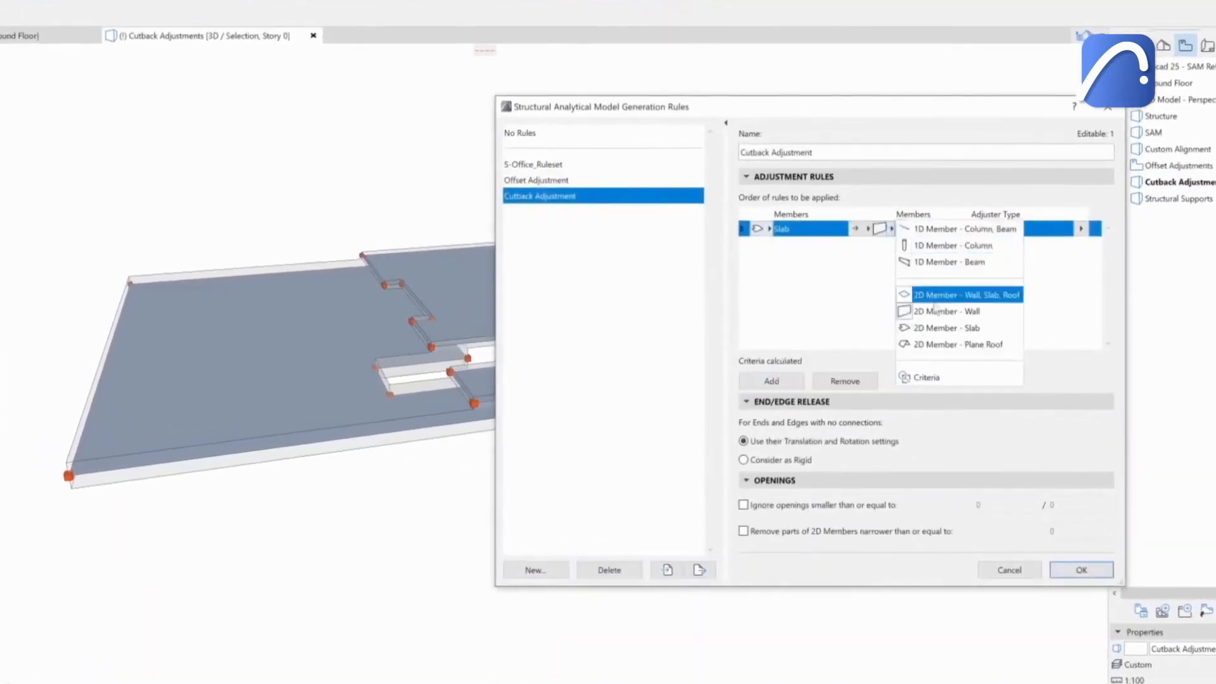
pyautogui.click(950, 328)
pyautogui.click(1084, 230)
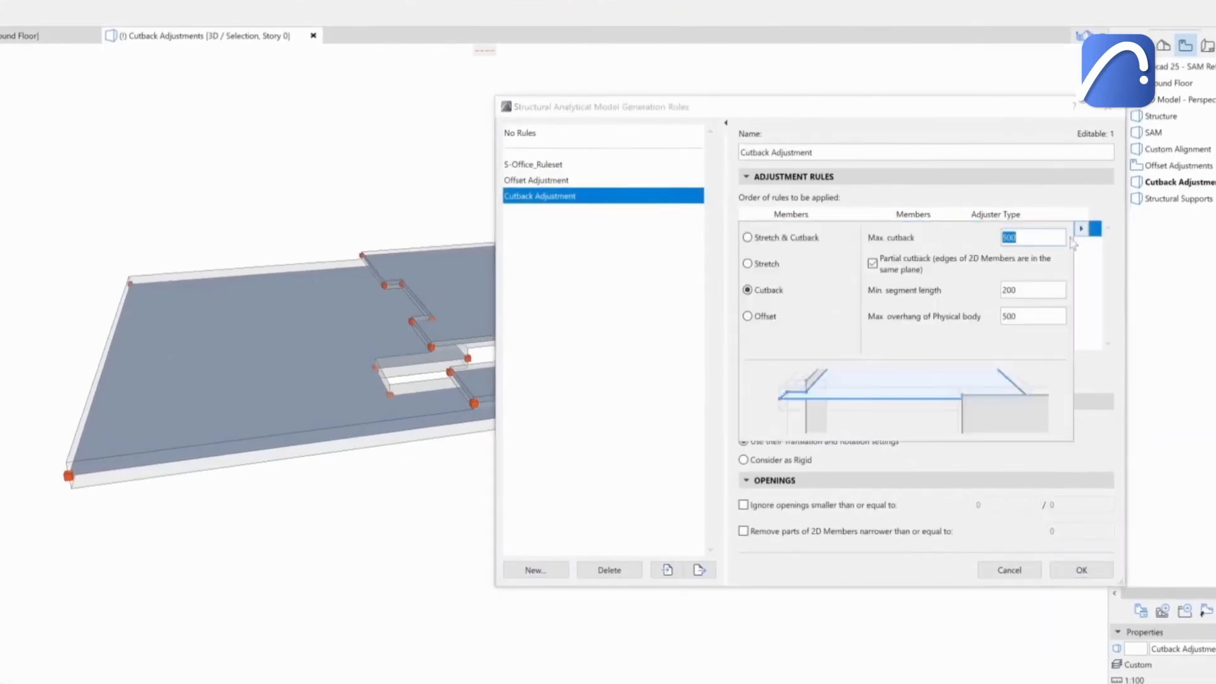
pyautogui.click(775, 314)
pyautogui.click(926, 319)
pyautogui.click(1088, 332)
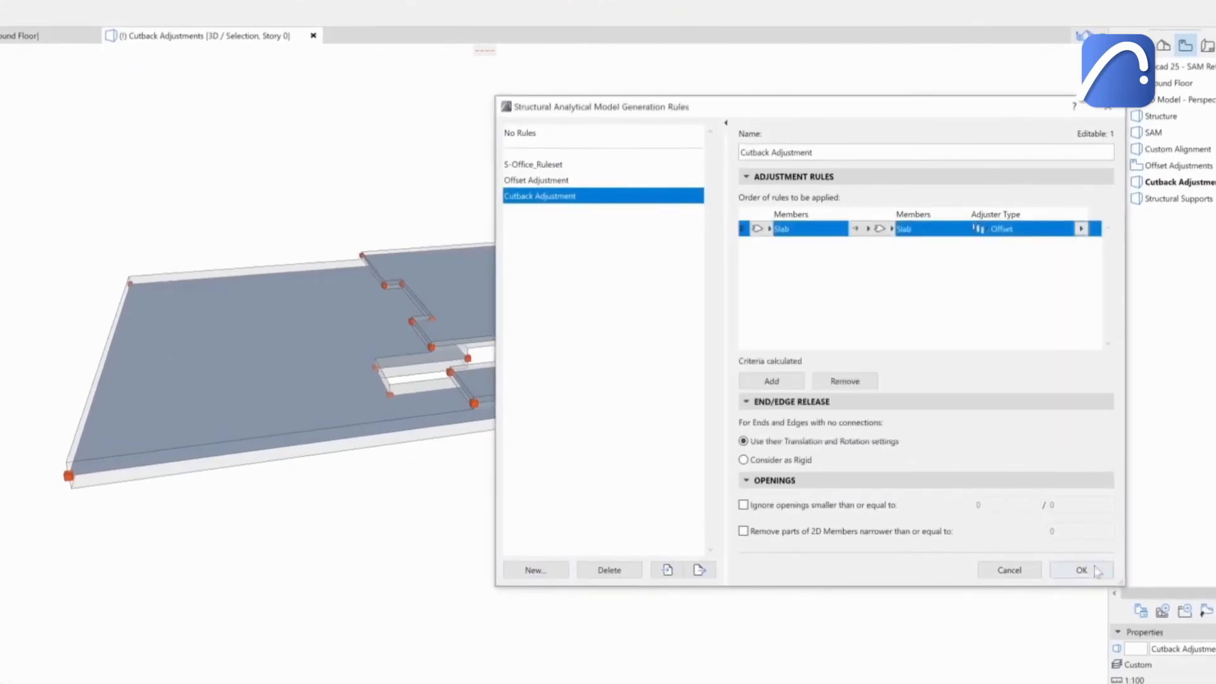
pyautogui.click(1092, 573)
# Set the second slab-to-slab rule of Cutback Adjustment to the Cutback adjuster and confirm.
pyautogui.keyDown('shift'); pyautogui.moveTo(693, 441); pyautogui.dragTo(531, 481, button='middle'); pyautogui.keyUp('shift')
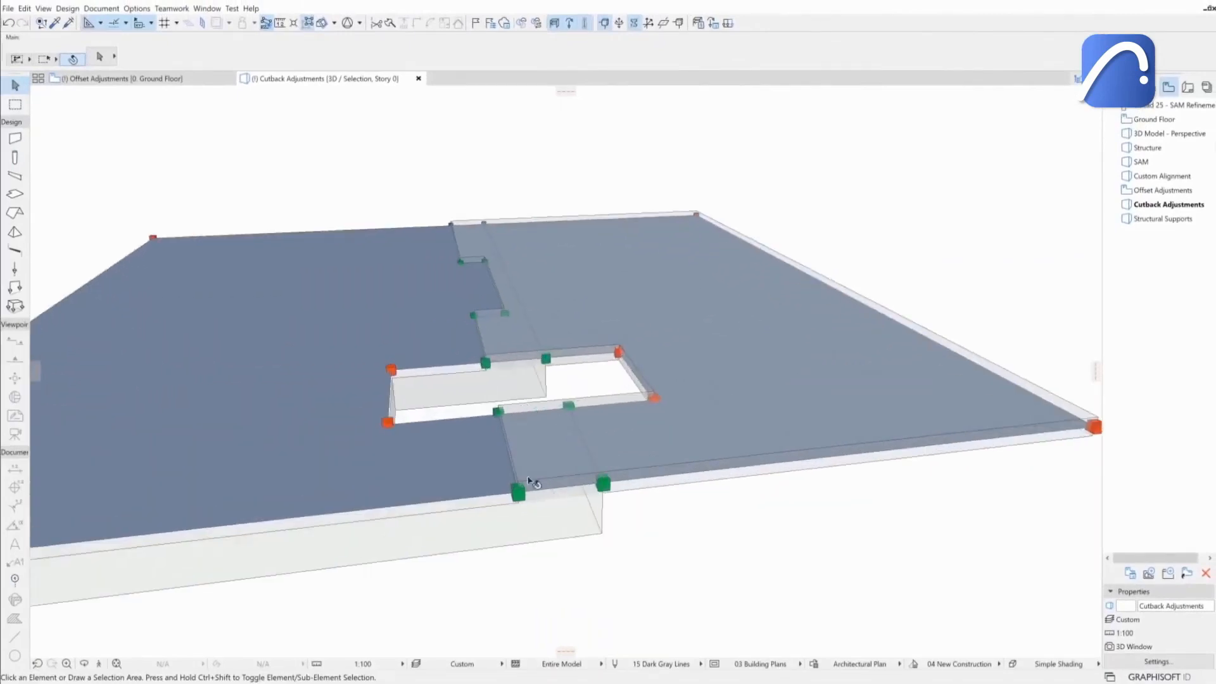
pyautogui.click(698, 23)
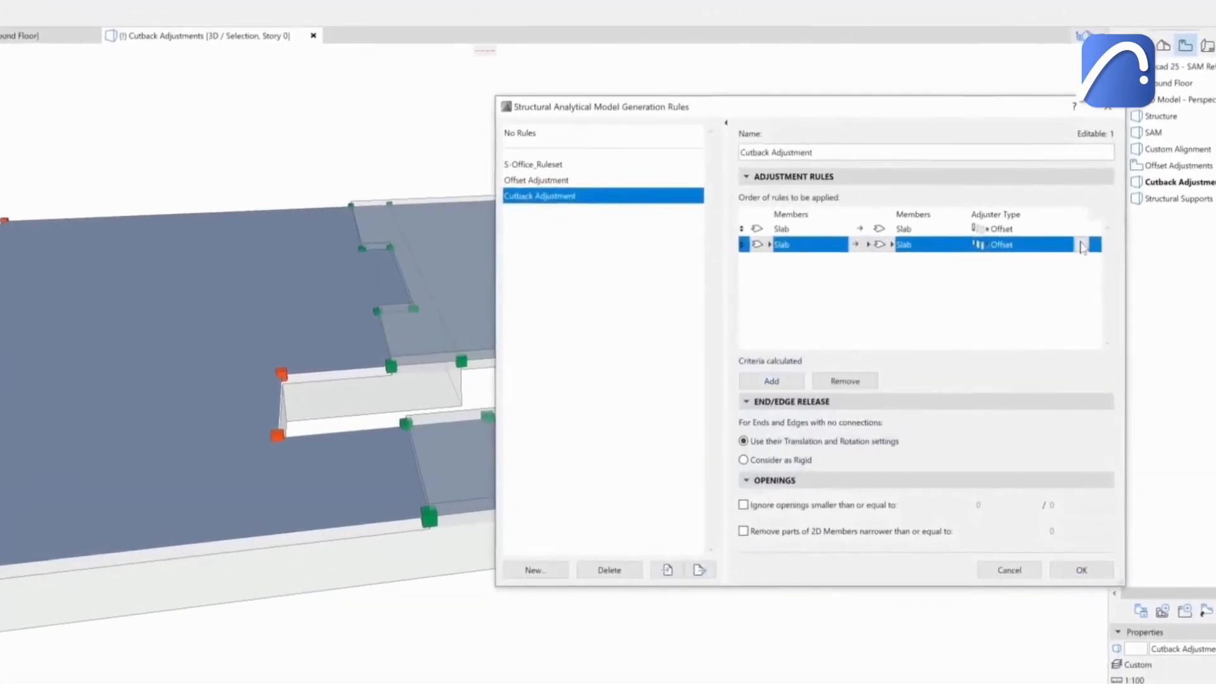
pyautogui.click(1082, 246)
pyautogui.click(768, 305)
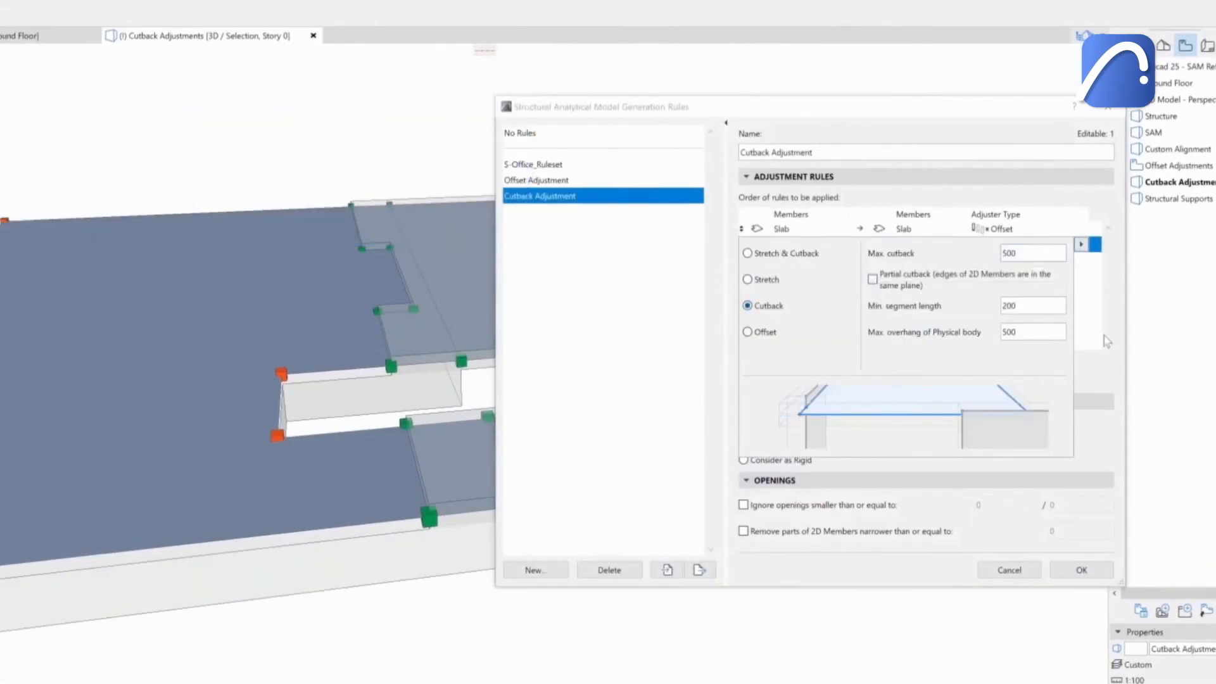
pyautogui.click(1106, 343)
pyautogui.click(1082, 571)
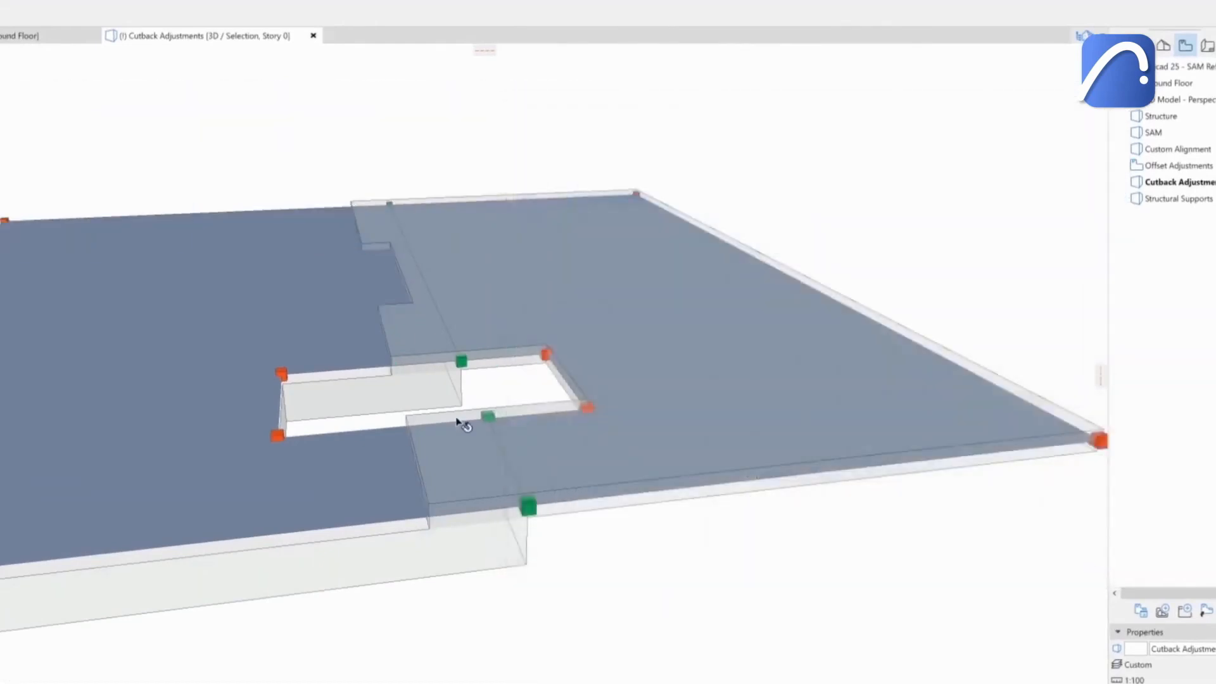
# Select all columns in the Structural Supports view and create structural supports at their nodes.
pyautogui.keyDown('shift'); pyautogui.moveTo(618, 259); pyautogui.dragTo(660, 272, button='middle'); pyautogui.keyUp('shift')
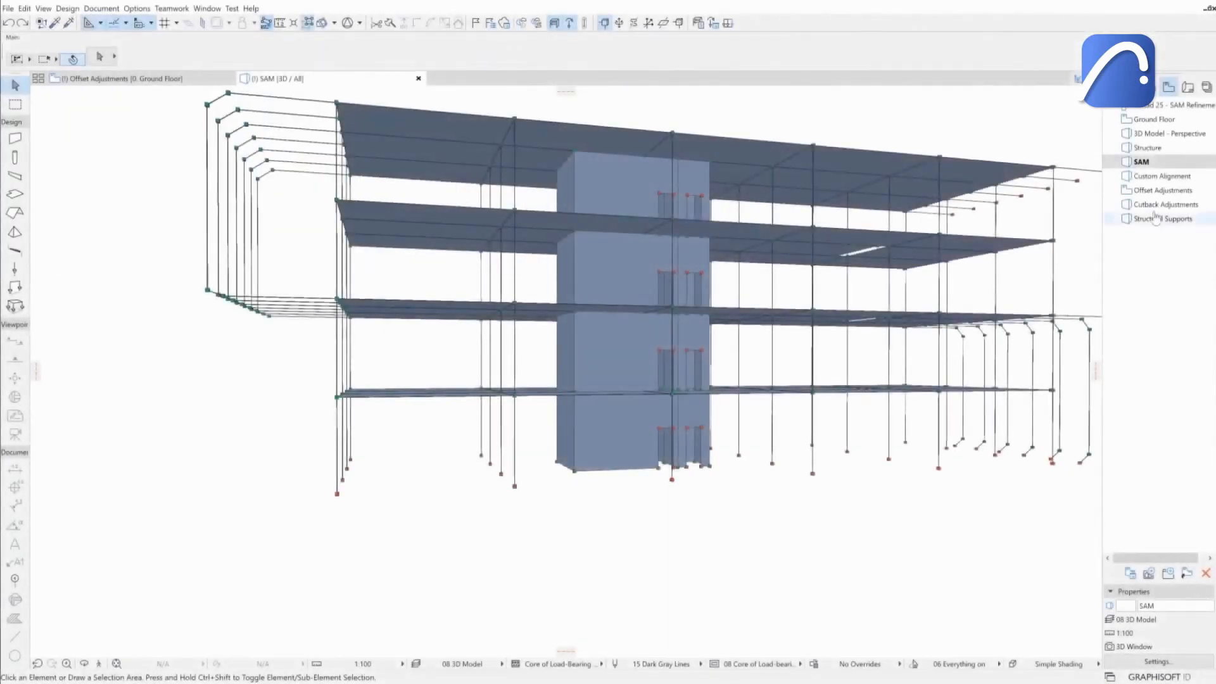
pyautogui.doubleClick(1144, 221)
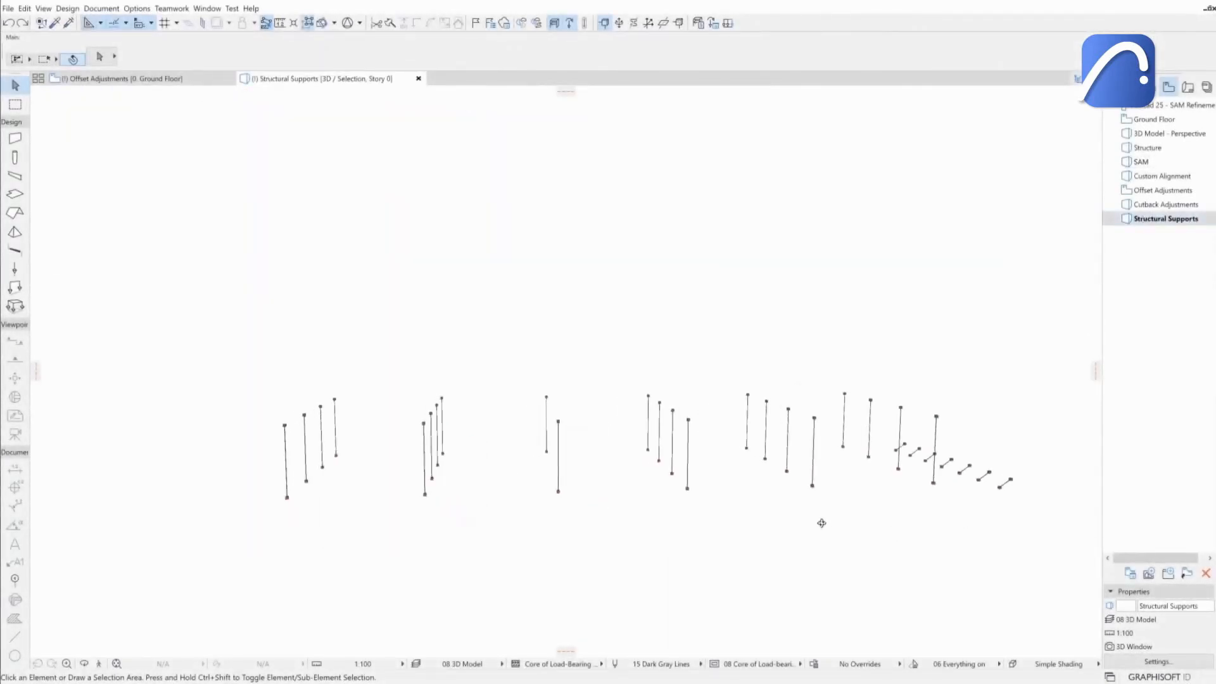
pyautogui.moveTo(1025, 552); pyautogui.dragTo(191, 320)
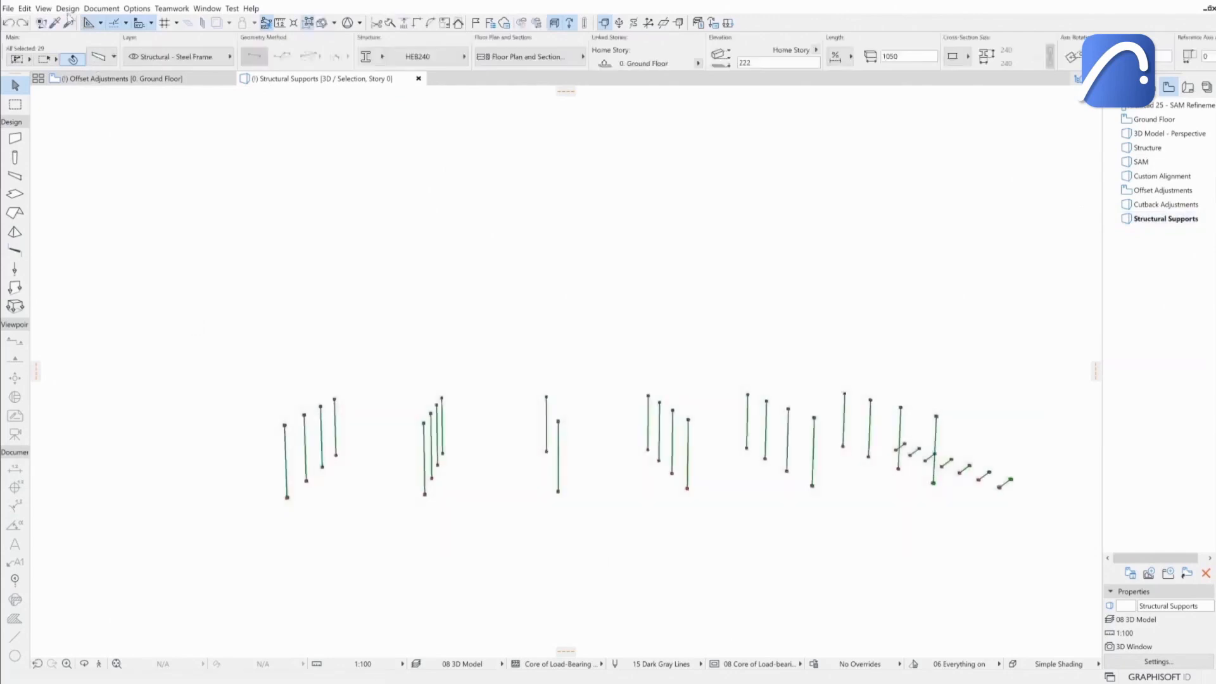
pyautogui.click(68, 9)
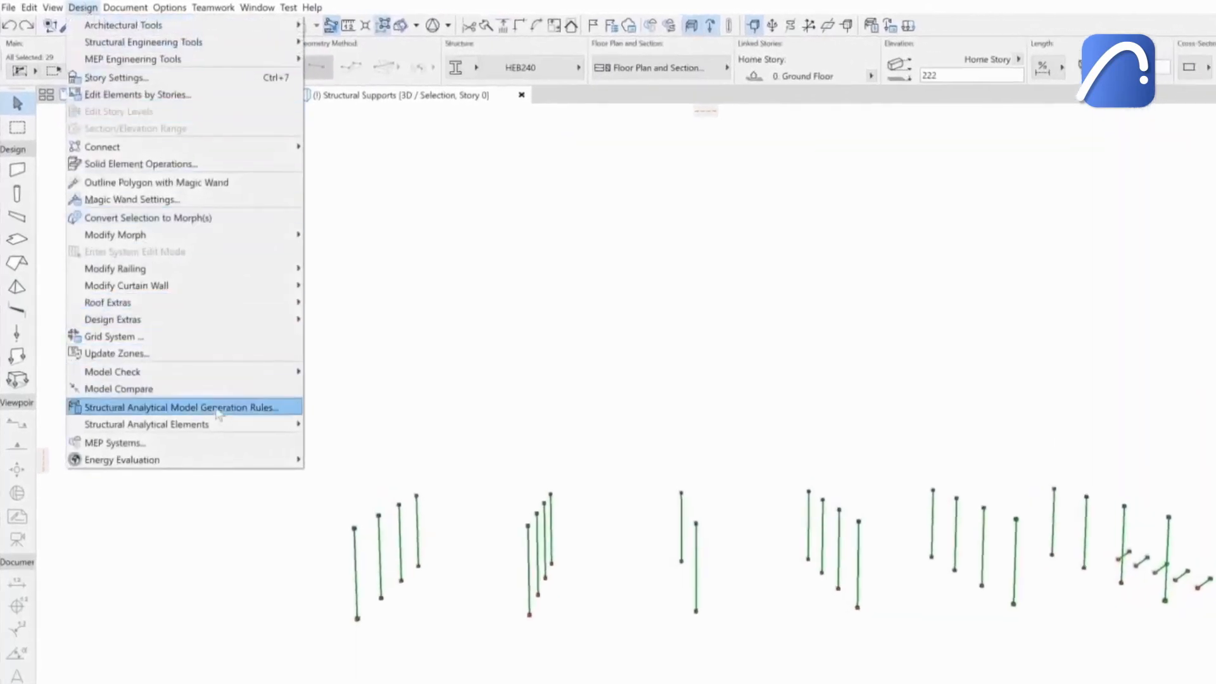
pyautogui.moveTo(226, 426)
pyautogui.click(380, 429)
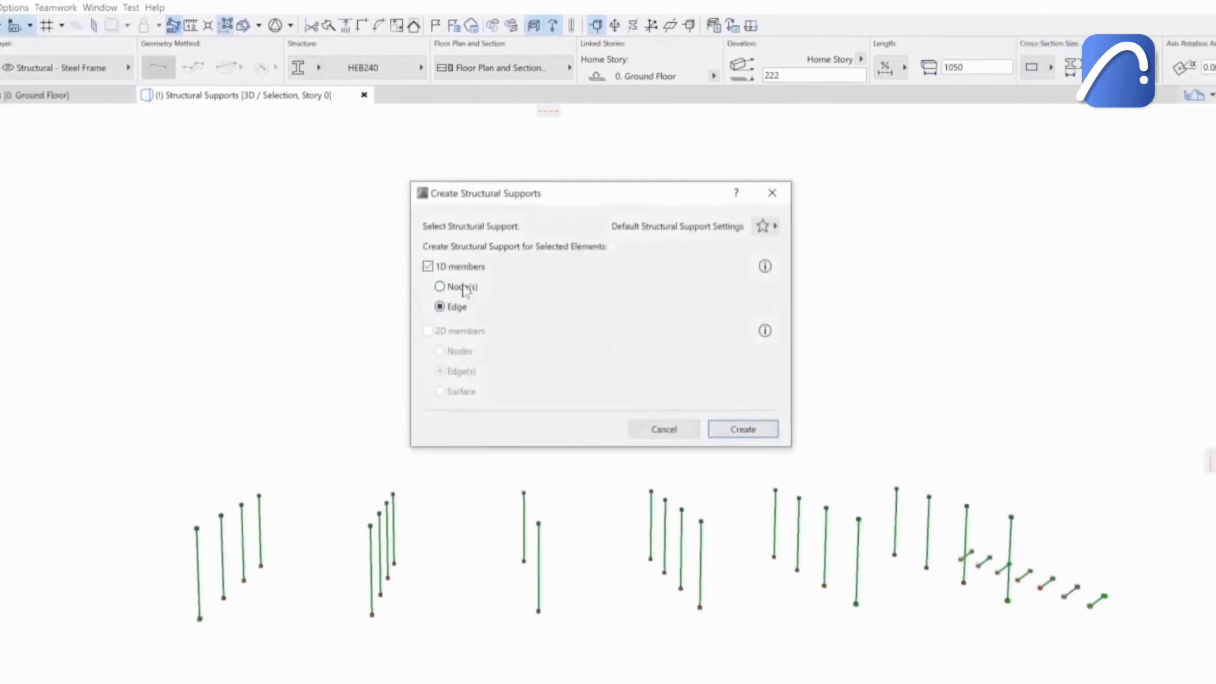
pyautogui.click(762, 430)
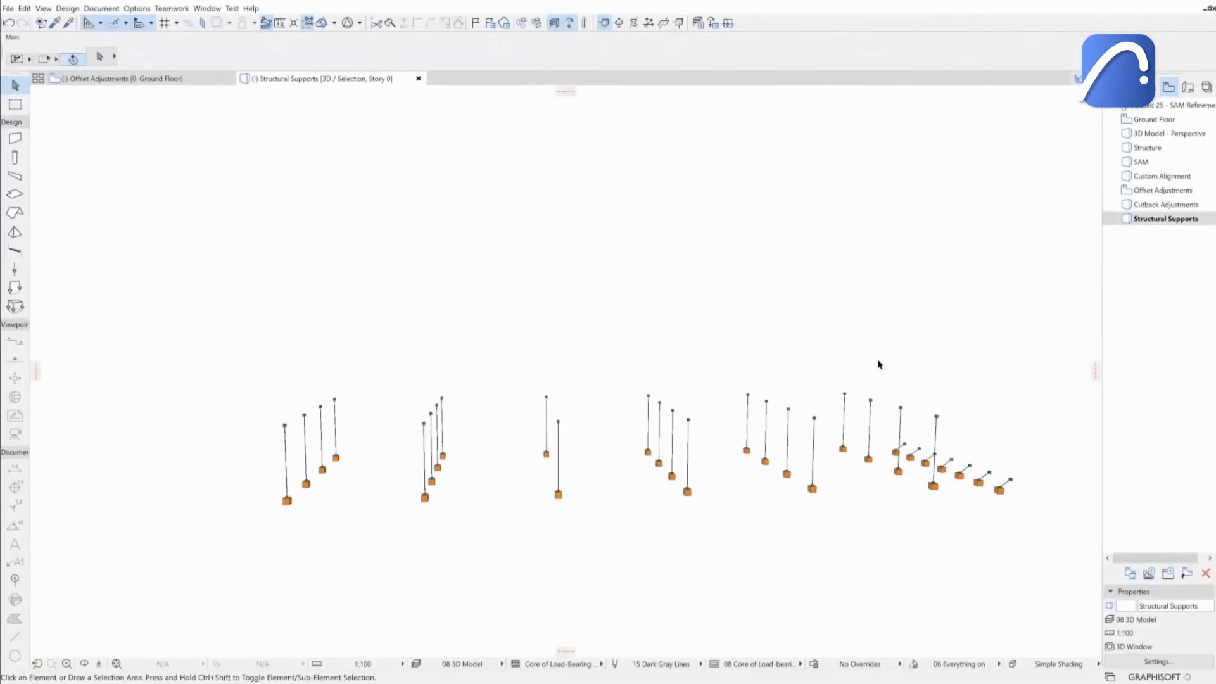
# Show the marquee area of the entrance hall floor plan in 3D.
pyautogui.moveTo(879, 365)
pyautogui.mouseDown()
pyautogui.moveTo(820, 377)
pyautogui.moveTo(665, 353)
pyautogui.moveTo(894, 361)
pyautogui.mouseUp()
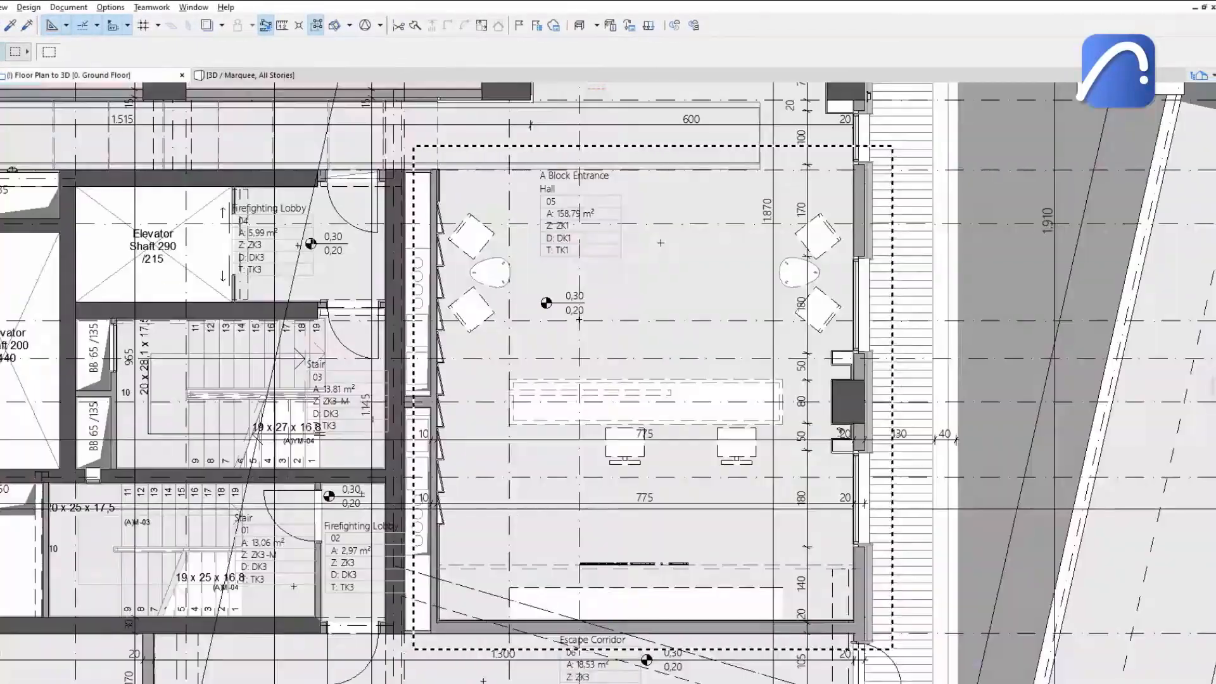
pyautogui.rightClick(664, 246)
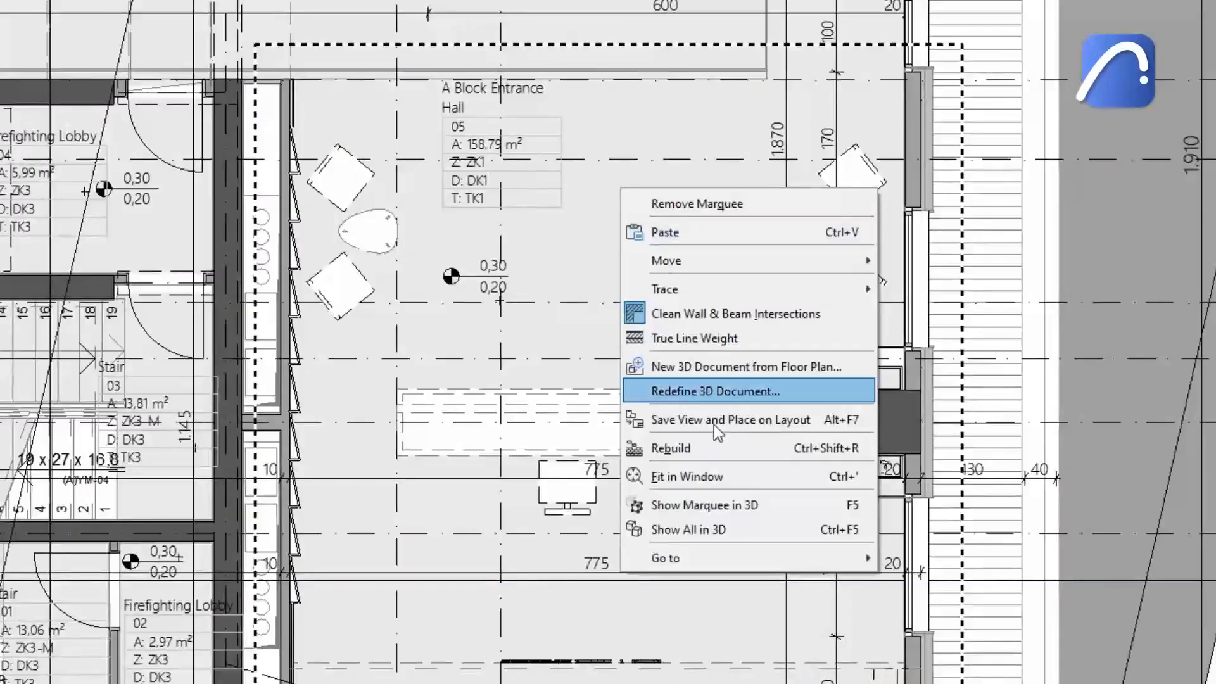
pyautogui.click(716, 505)
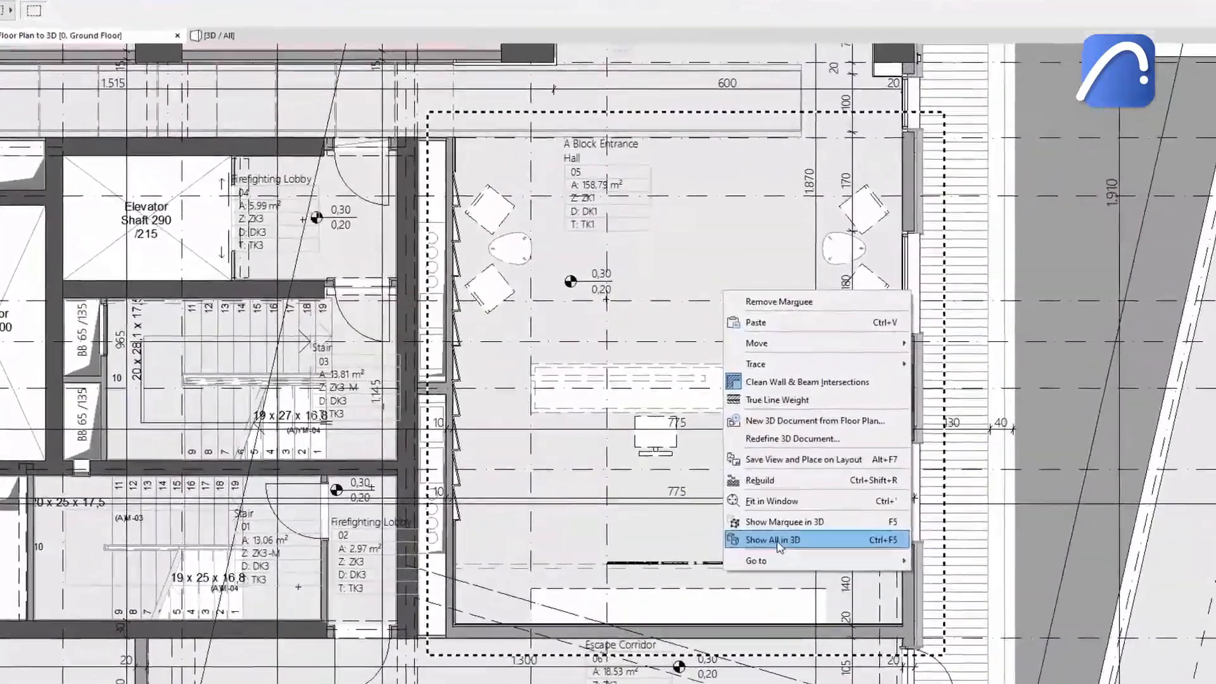
# Add all columns on the 11. Floor to the selection with Find & Select.
pyautogui.click(763, 526)
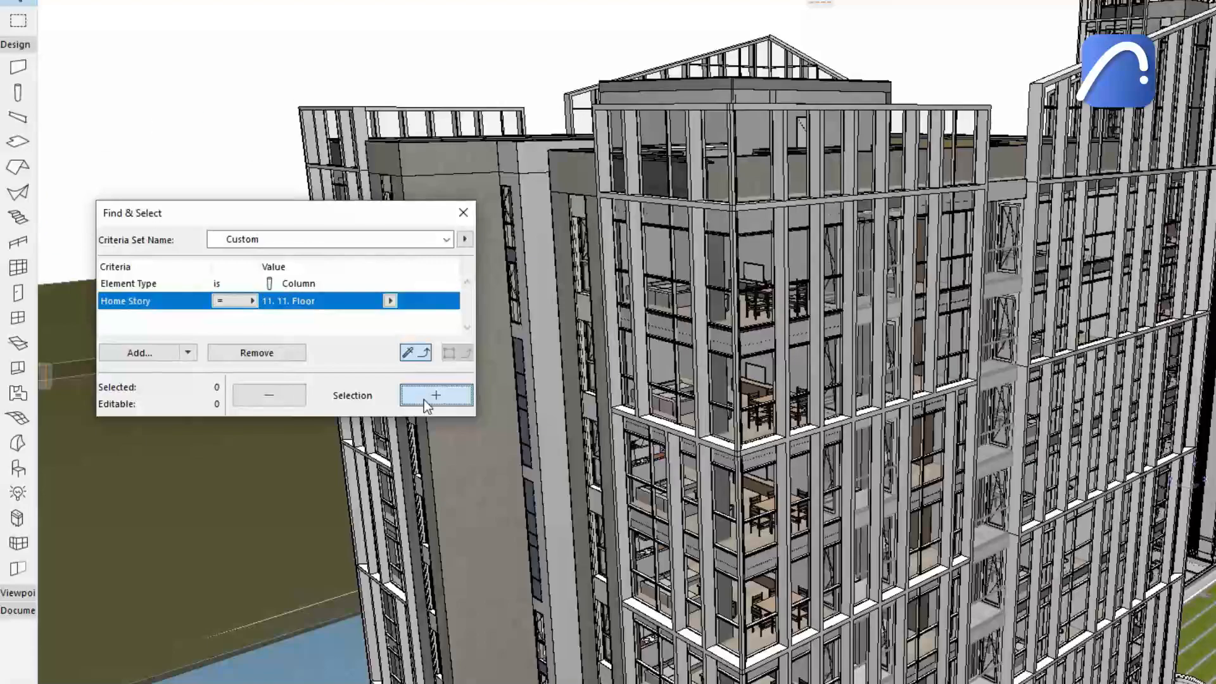
pyautogui.click(425, 399)
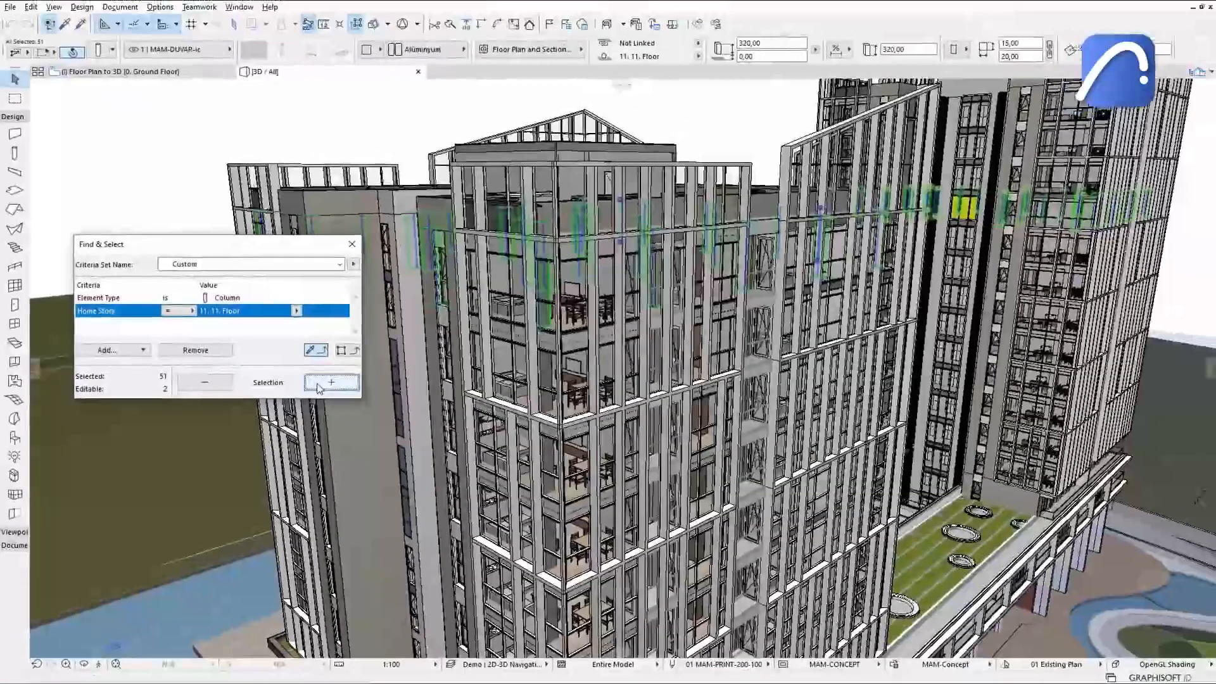
# Filter the 3D view to stories 10. Floor through 11. Floor, showing only columns and beams.
pyautogui.rightClick(369, 79)
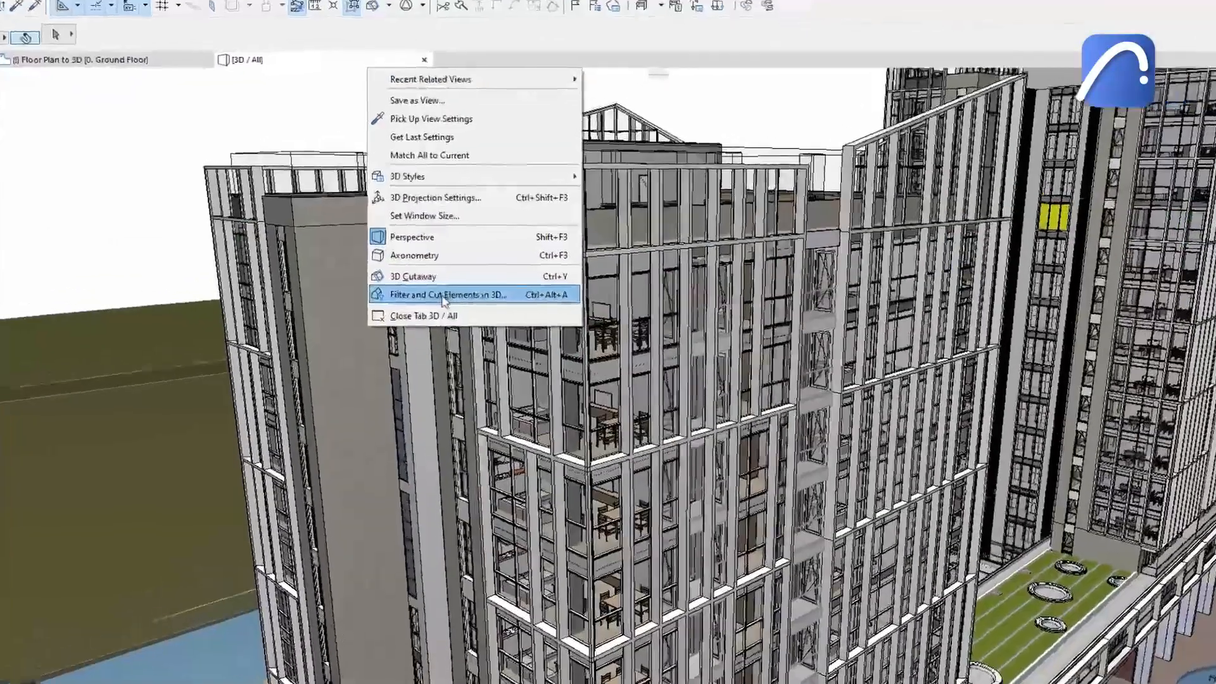
pyautogui.click(435, 278)
pyautogui.click(545, 139)
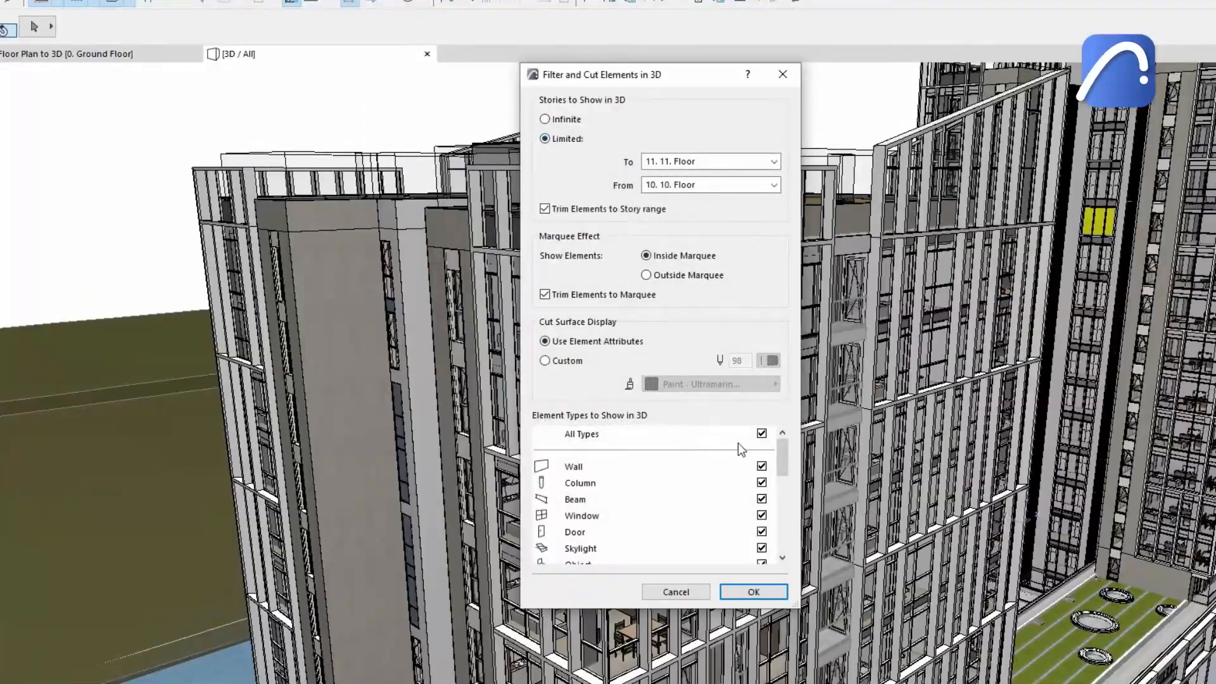
pyautogui.click(761, 483)
pyautogui.click(761, 499)
pyautogui.click(761, 466)
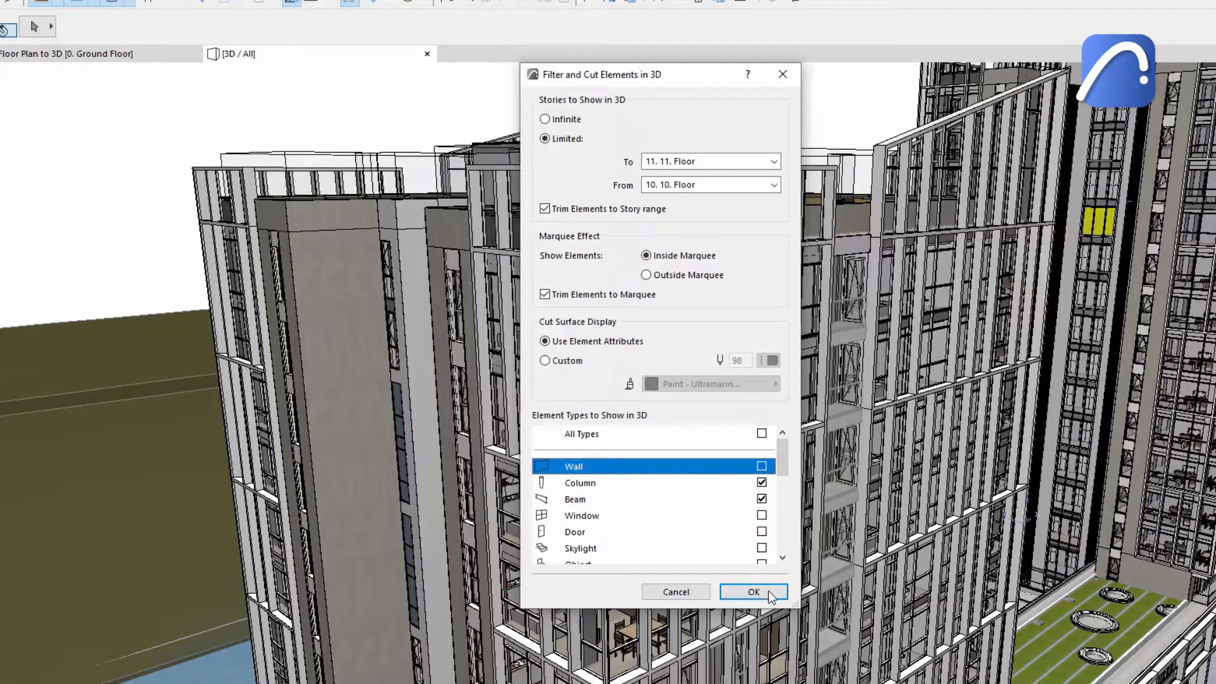
pyautogui.click(769, 591)
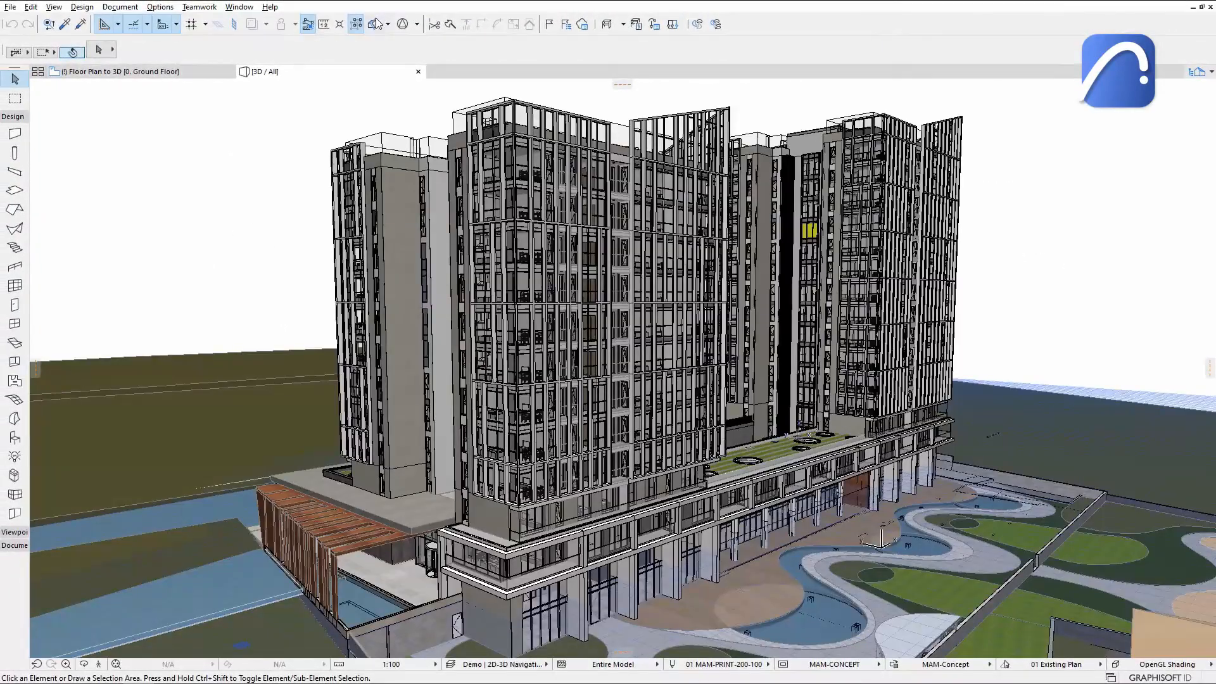
# Cut through the building with a 3D Cutaway plane and finalise it.
pyautogui.click(375, 24)
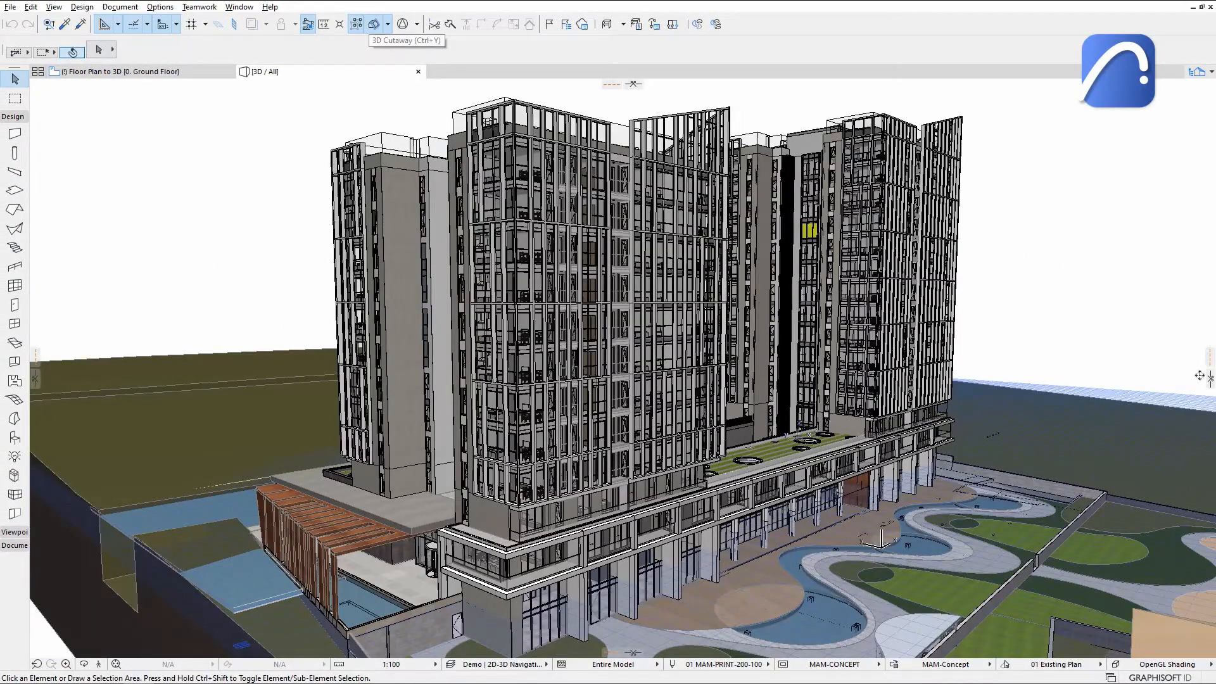
pyautogui.moveTo(1200, 376); pyautogui.dragTo(1155, 366)
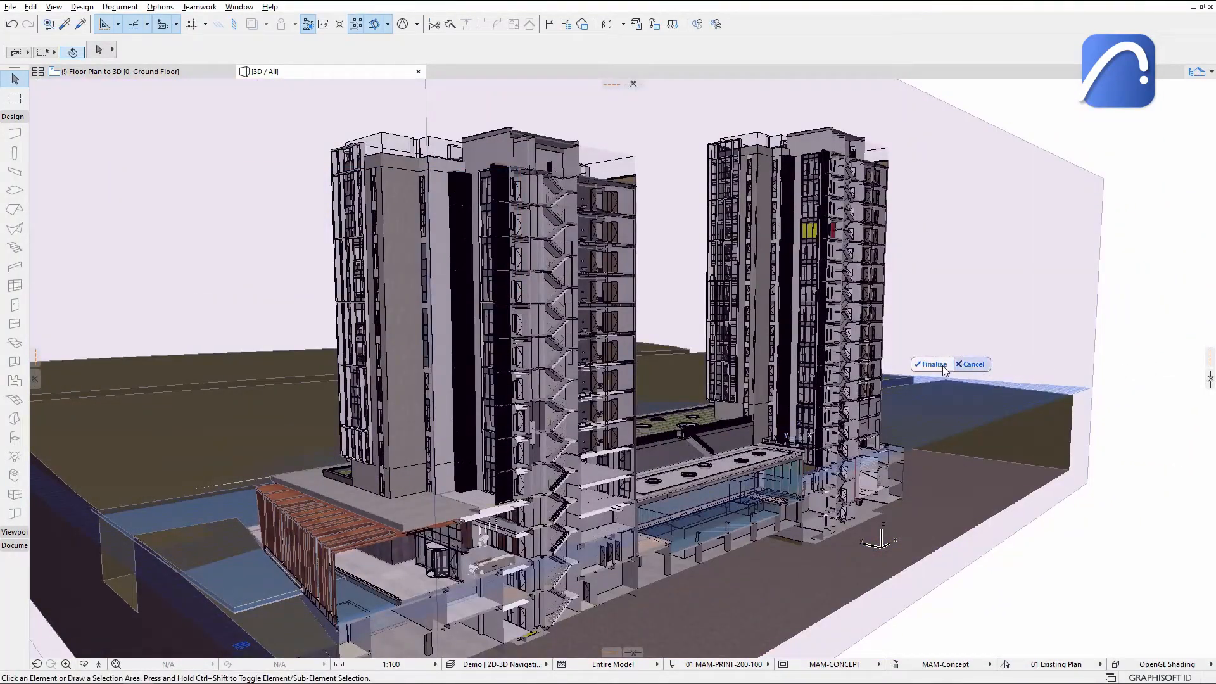
pyautogui.click(944, 366)
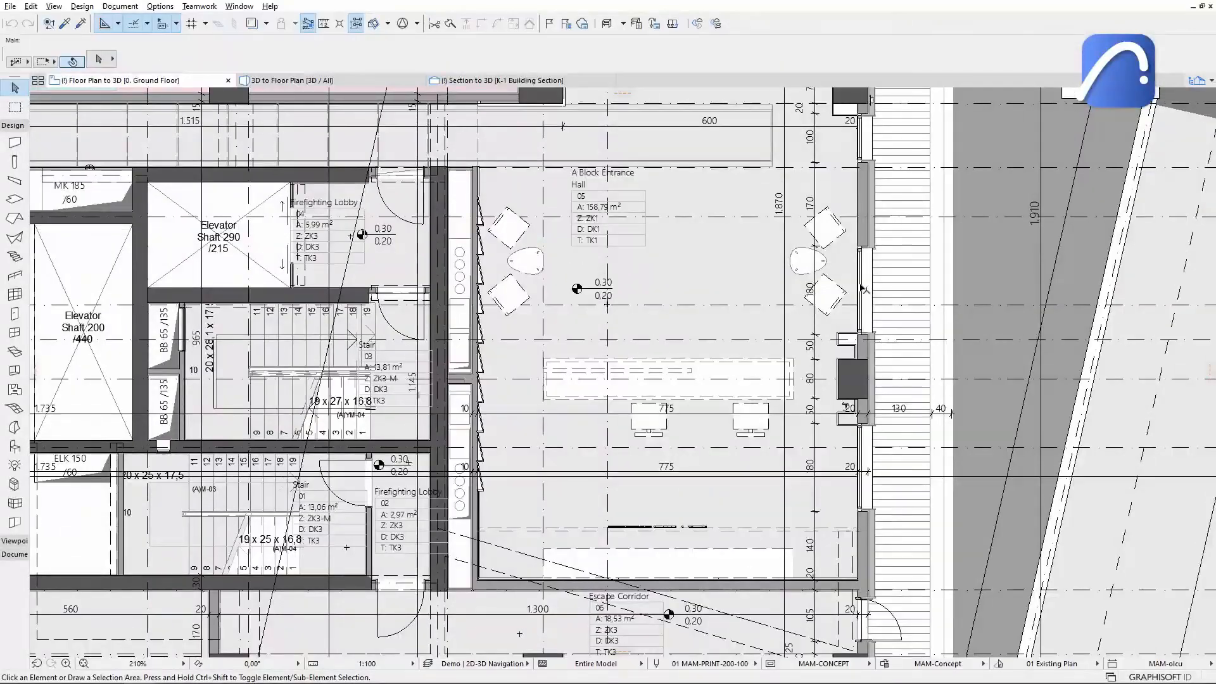
# Select the curtain wall in the floor plan and select it in 3D.
pyautogui.click(860, 288)
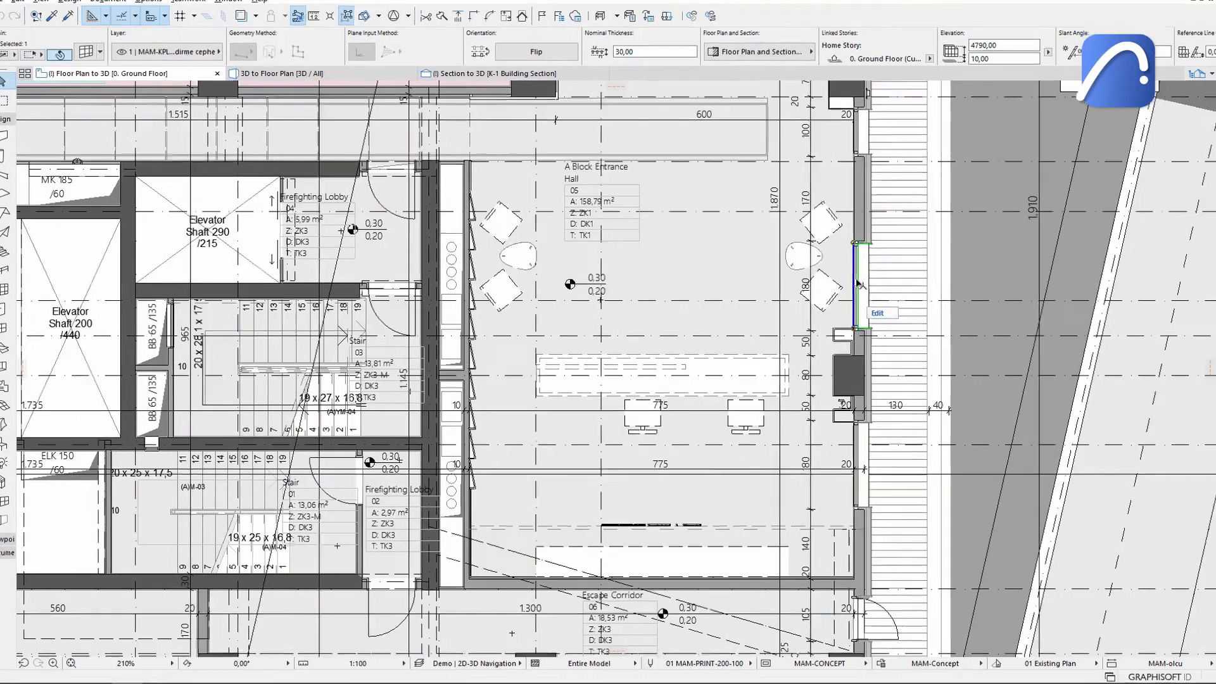
pyautogui.rightClick(860, 288)
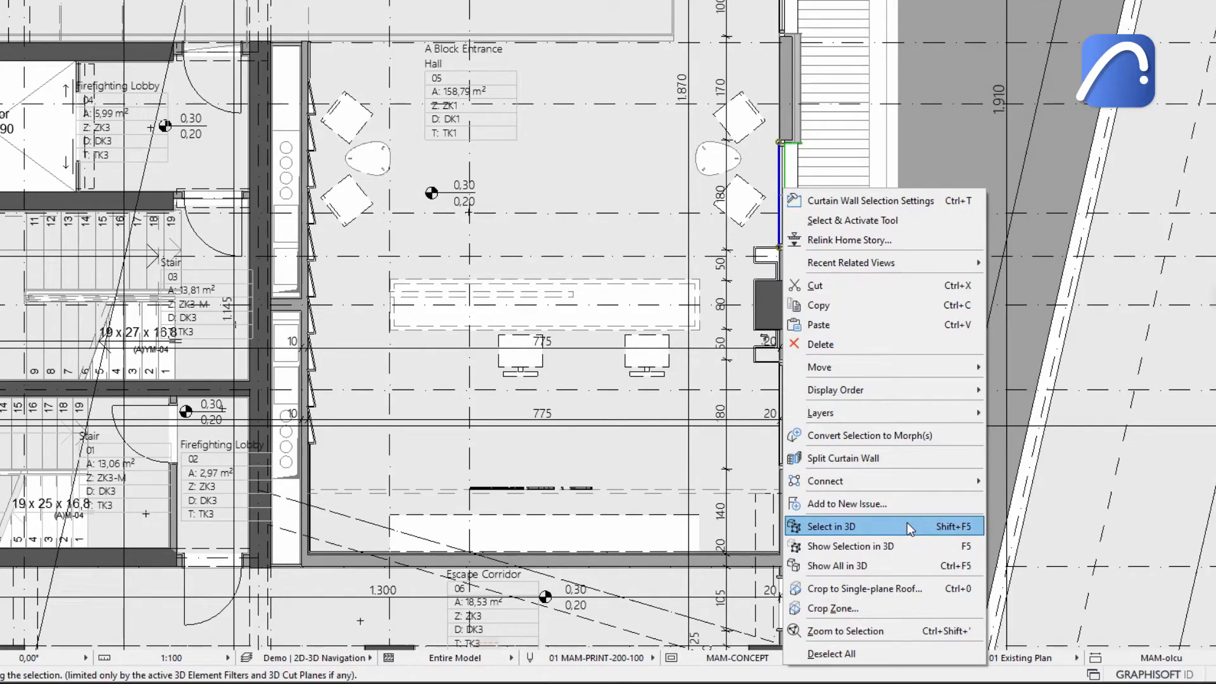
pyautogui.click(907, 525)
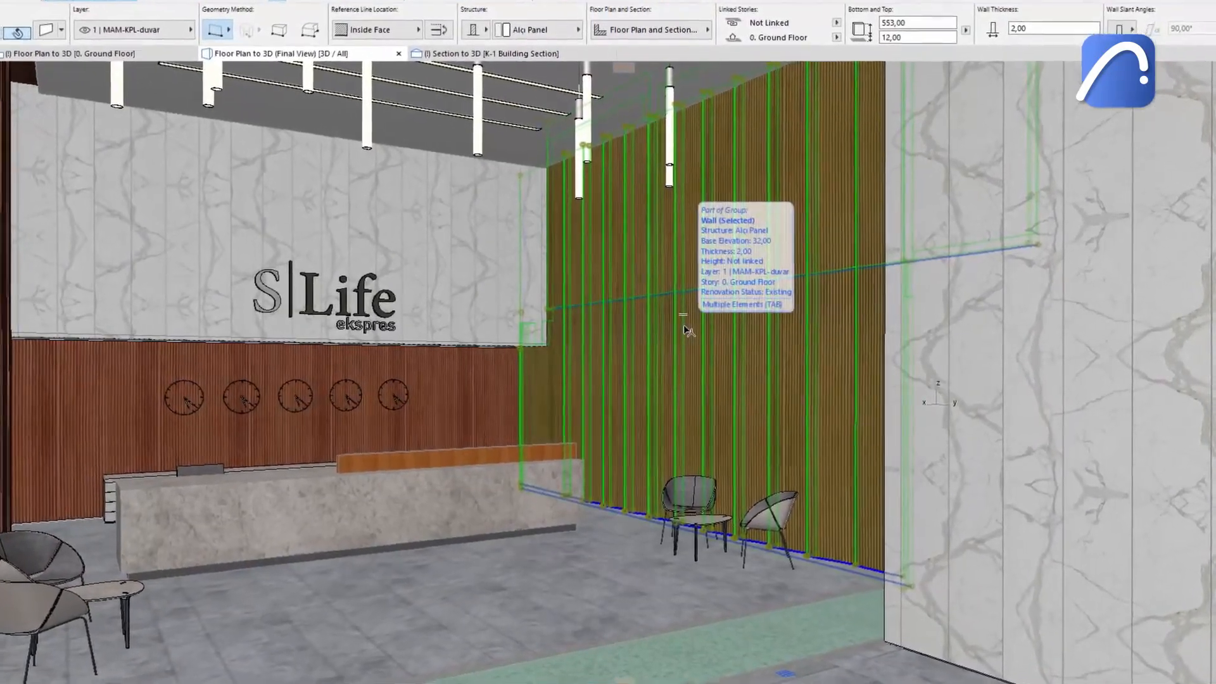
# Hide the selected lobby wall panels in the 3D view.
pyautogui.rightClick(684, 330)
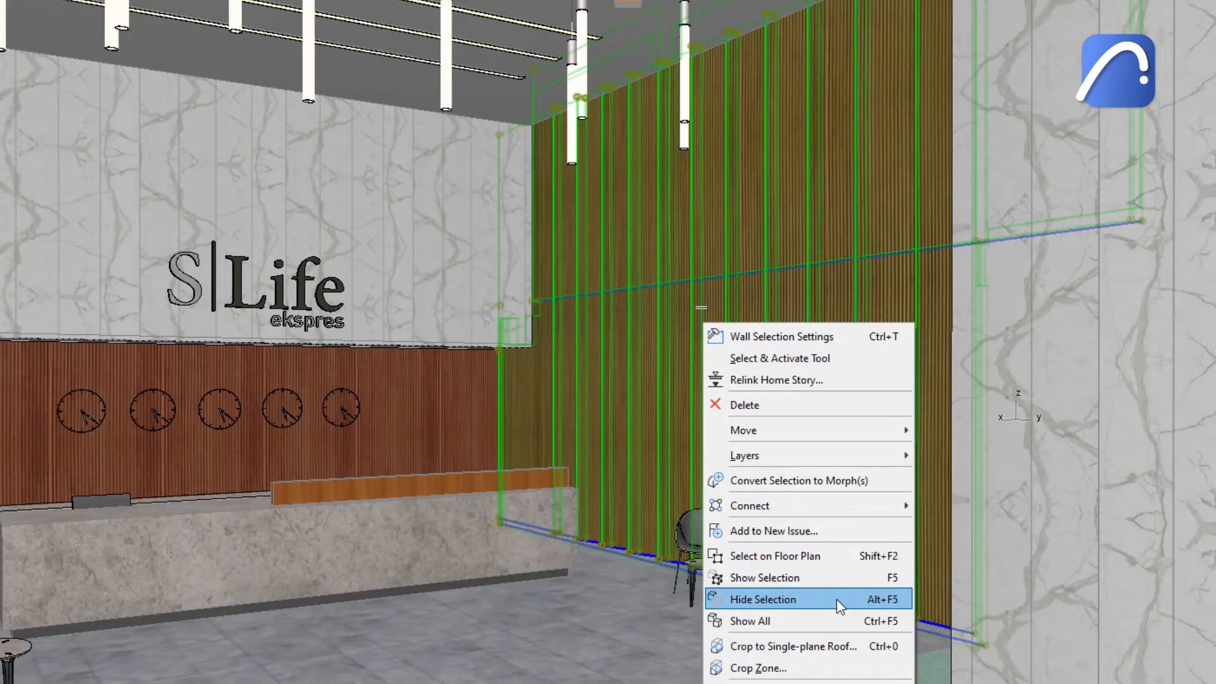
pyautogui.click(838, 599)
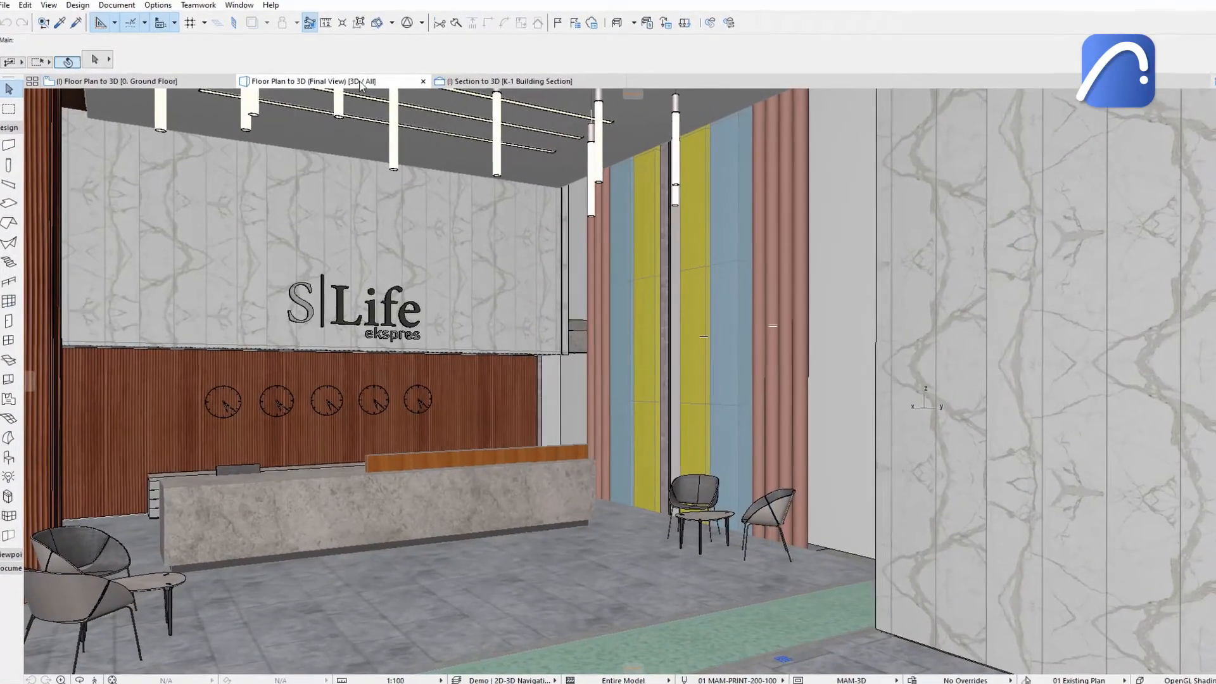
pyautogui.rightClick(359, 85)
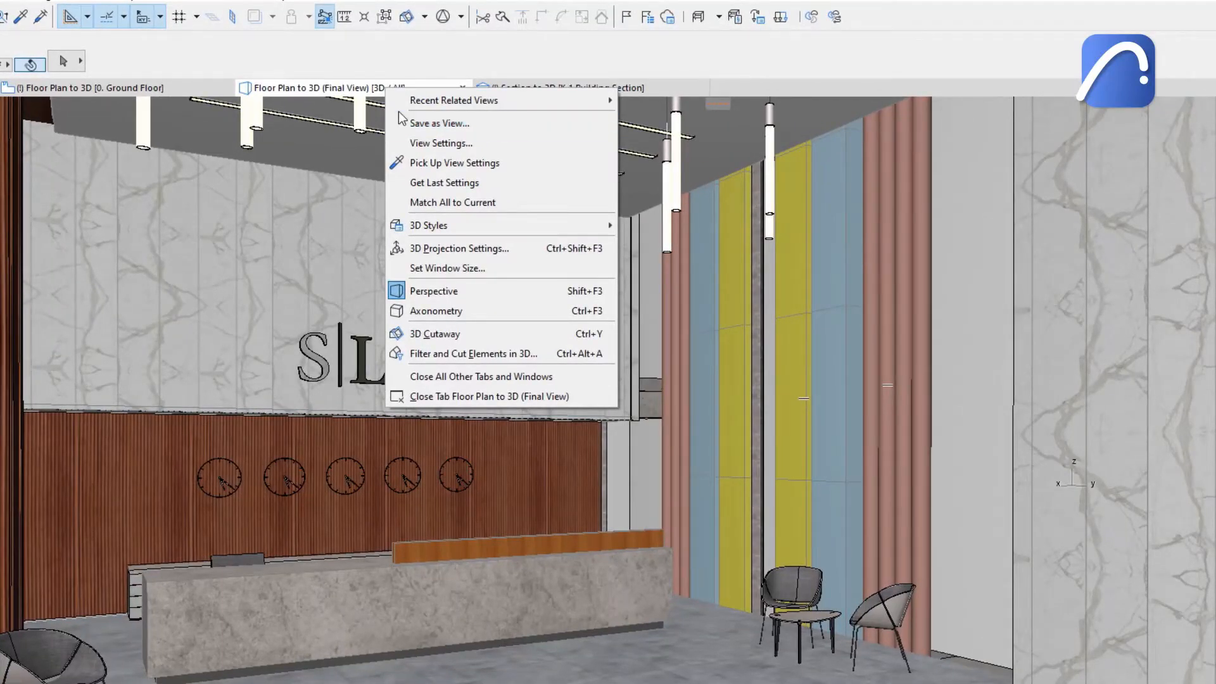
pyautogui.press('Escape')
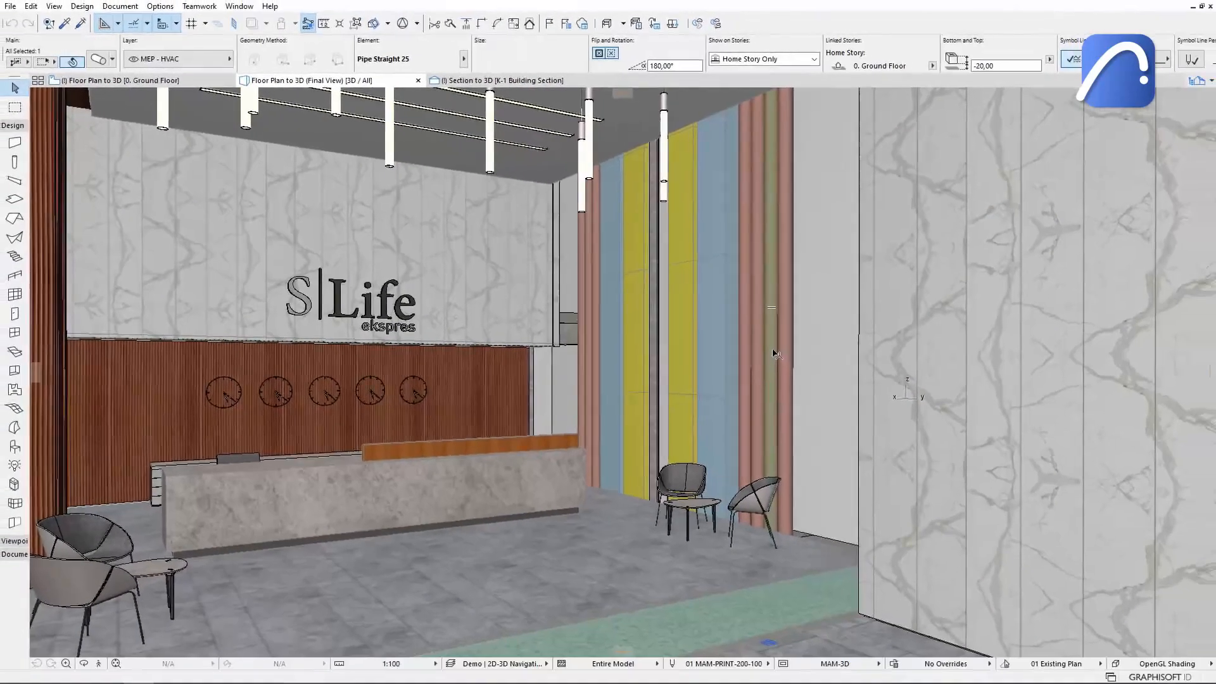
# Select the pipe on the floor plan from the 3D view.
pyautogui.rightClick(827, 359)
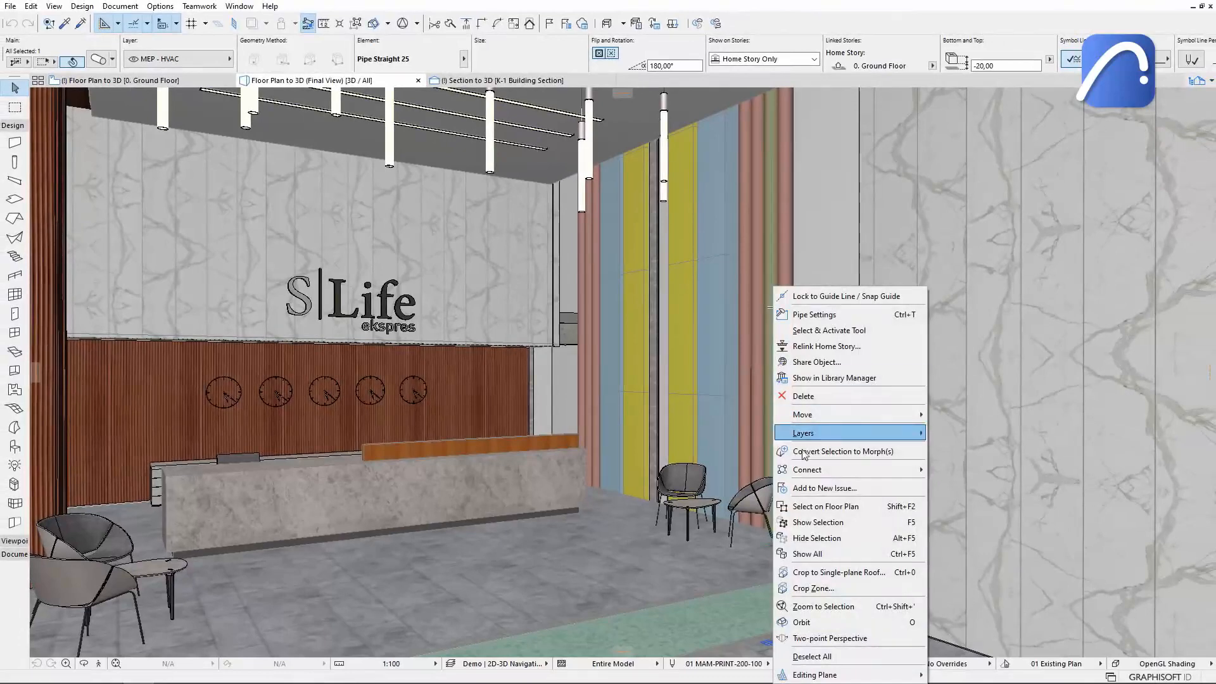
pyautogui.click(869, 510)
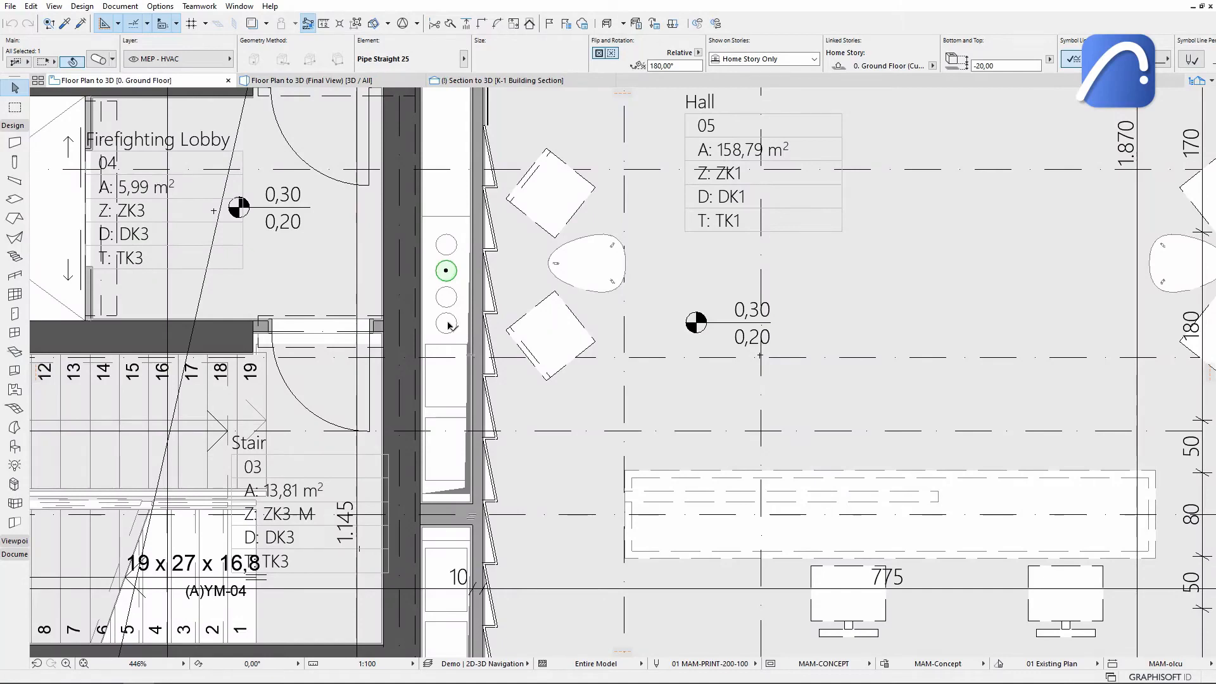
# Show the pipe selection in 3D, then show all elements in 3D again.
pyautogui.press('F5')
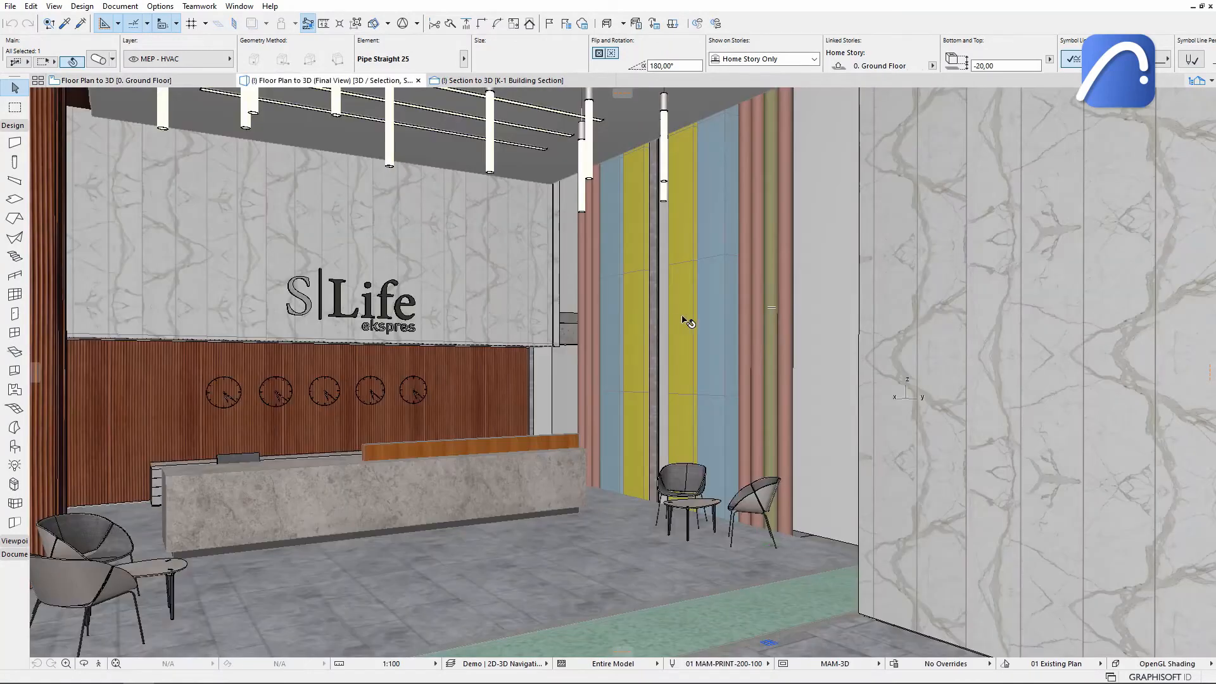
pyautogui.rightClick(770, 320)
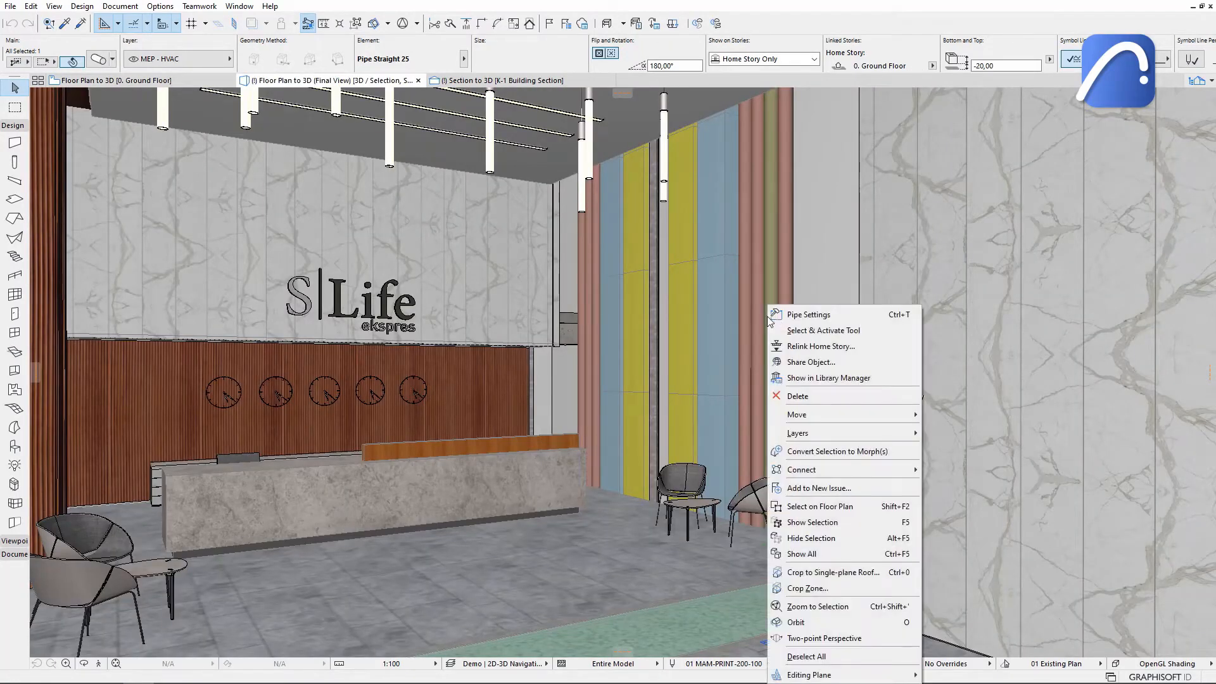
pyautogui.click(815, 560)
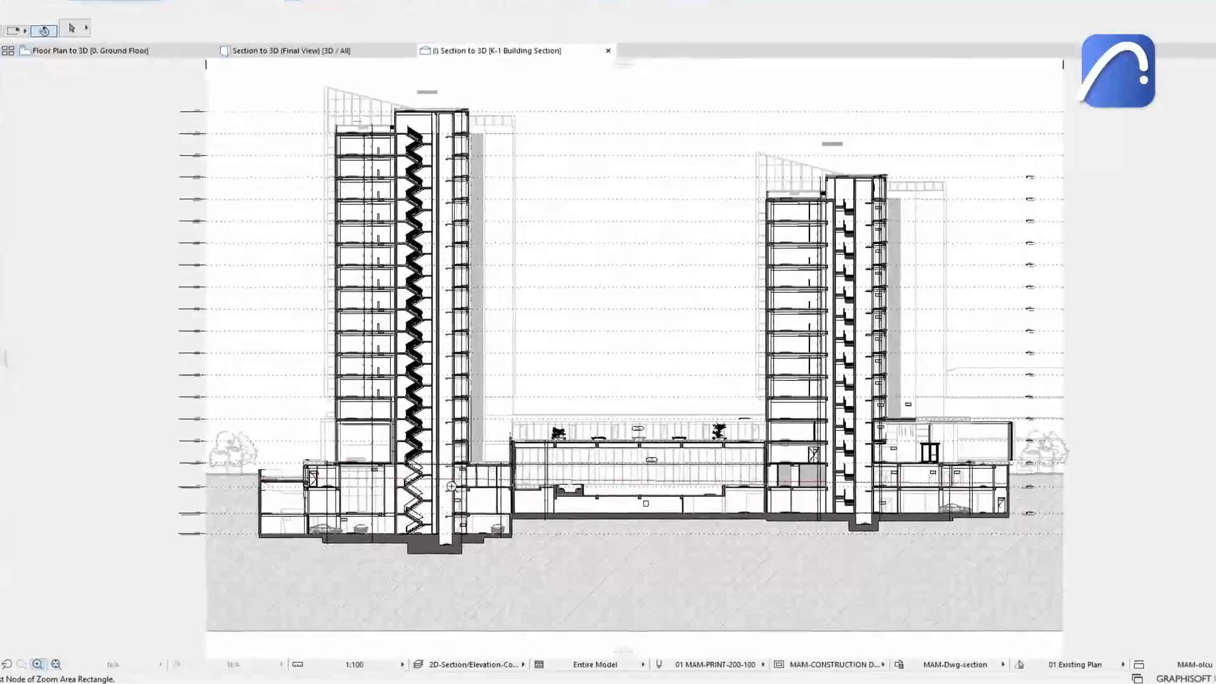
# Zoom into the building section and select the jacuzzi wall in 3D.
pyautogui.click(545, 465)
pyautogui.click(609, 503)
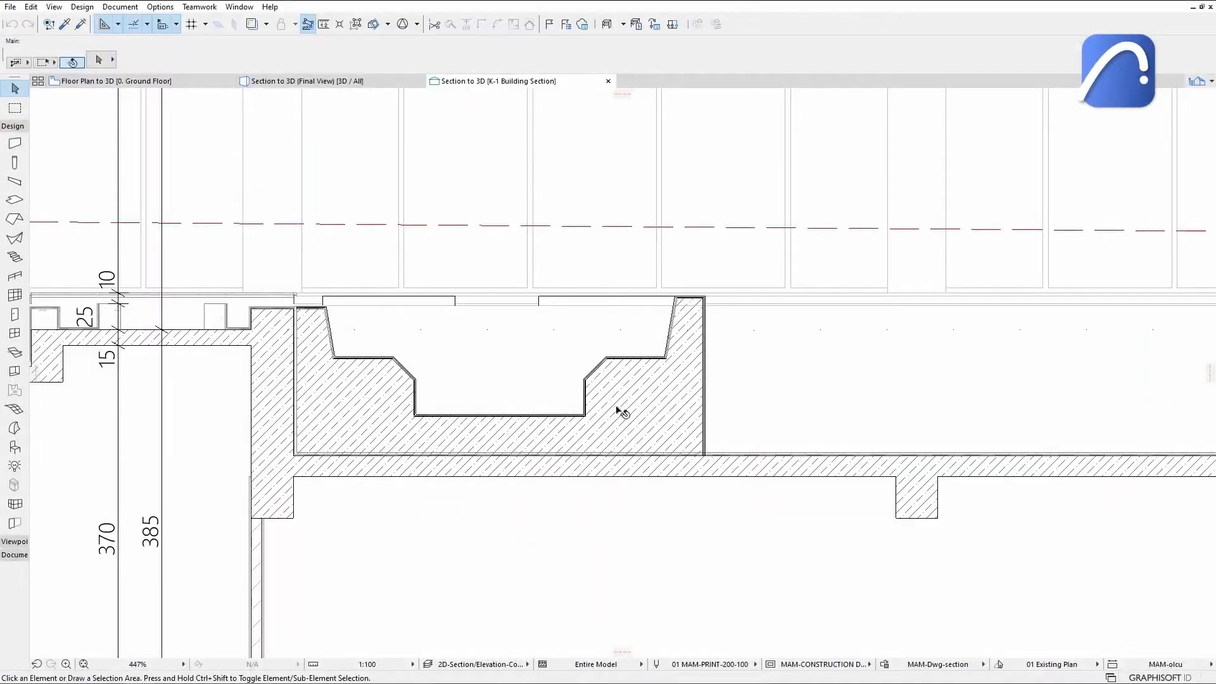
pyautogui.click(619, 410)
pyautogui.rightClick(618, 410)
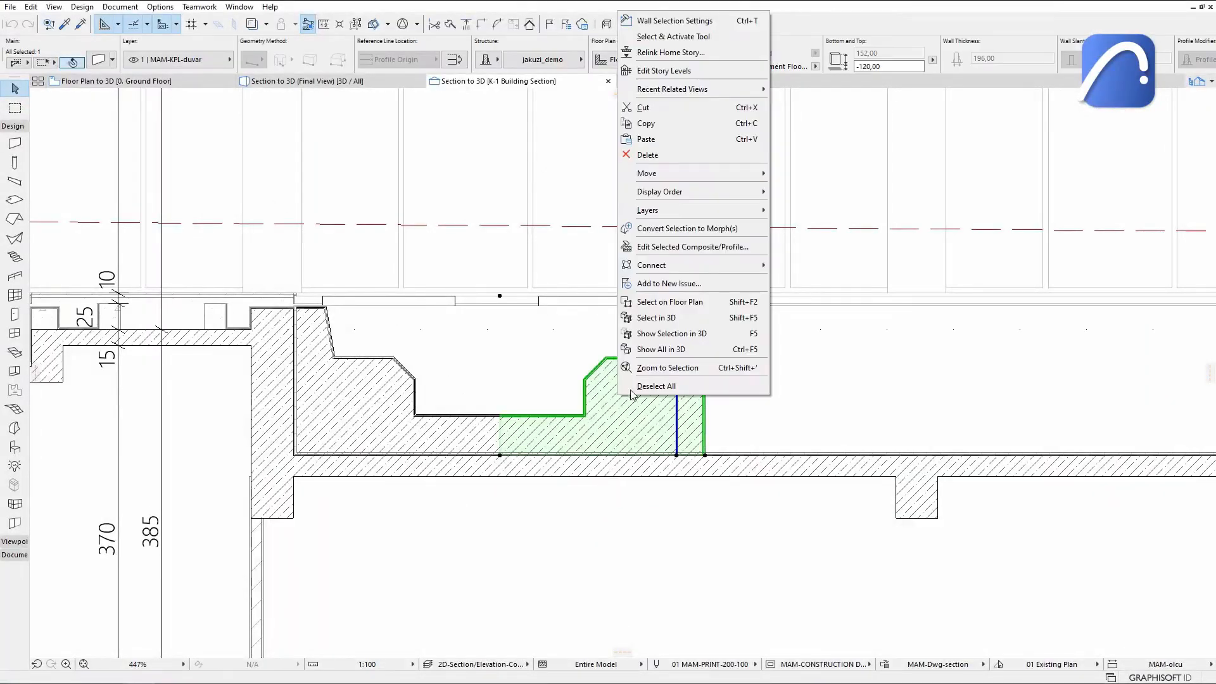
pyautogui.click(701, 319)
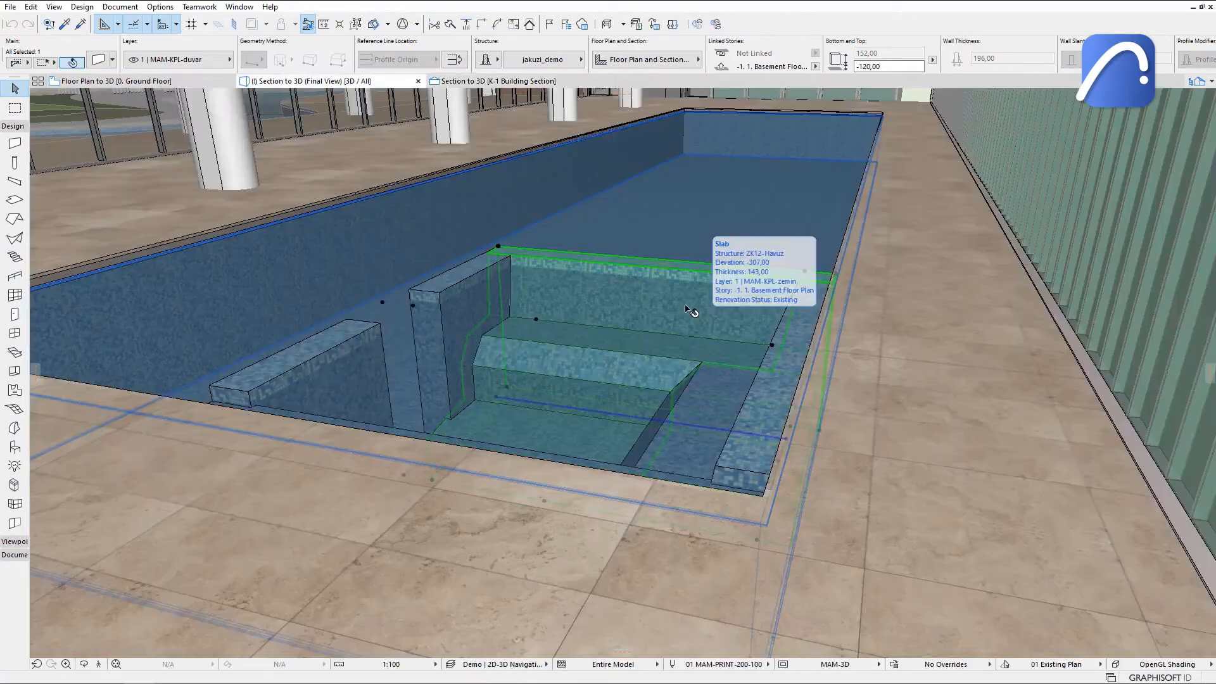
# Select the jacuzzi wall on the floor plan from the section.
pyautogui.rightClick(636, 389)
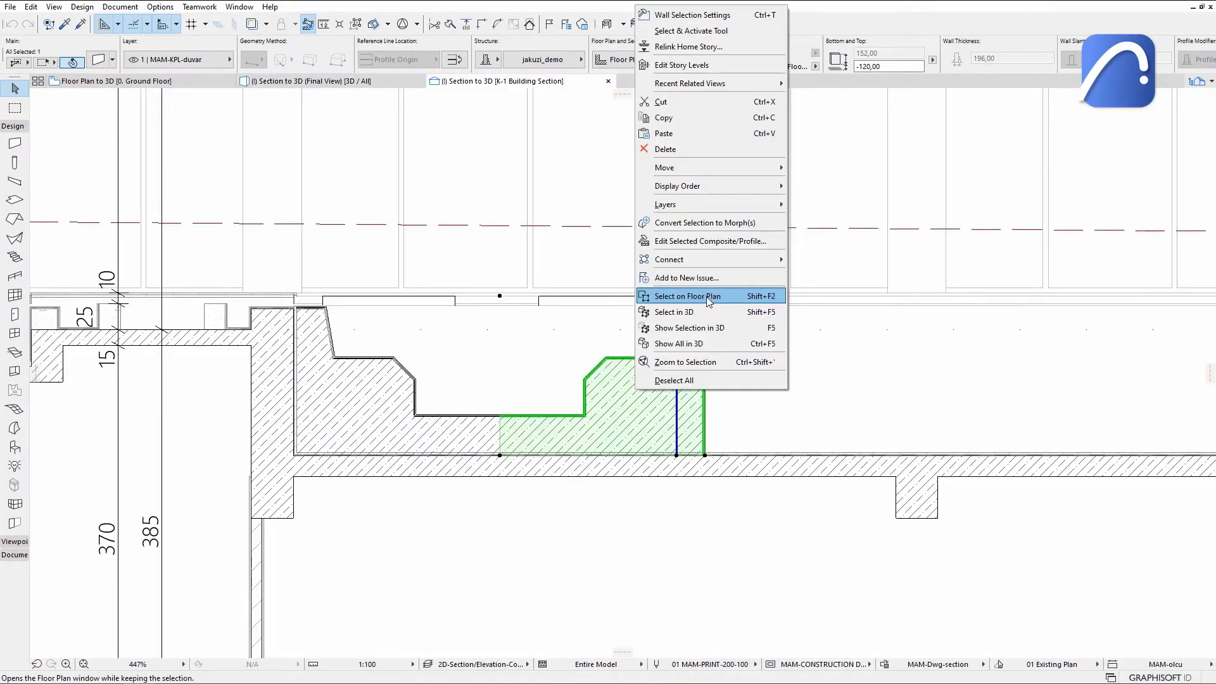
pyautogui.click(708, 296)
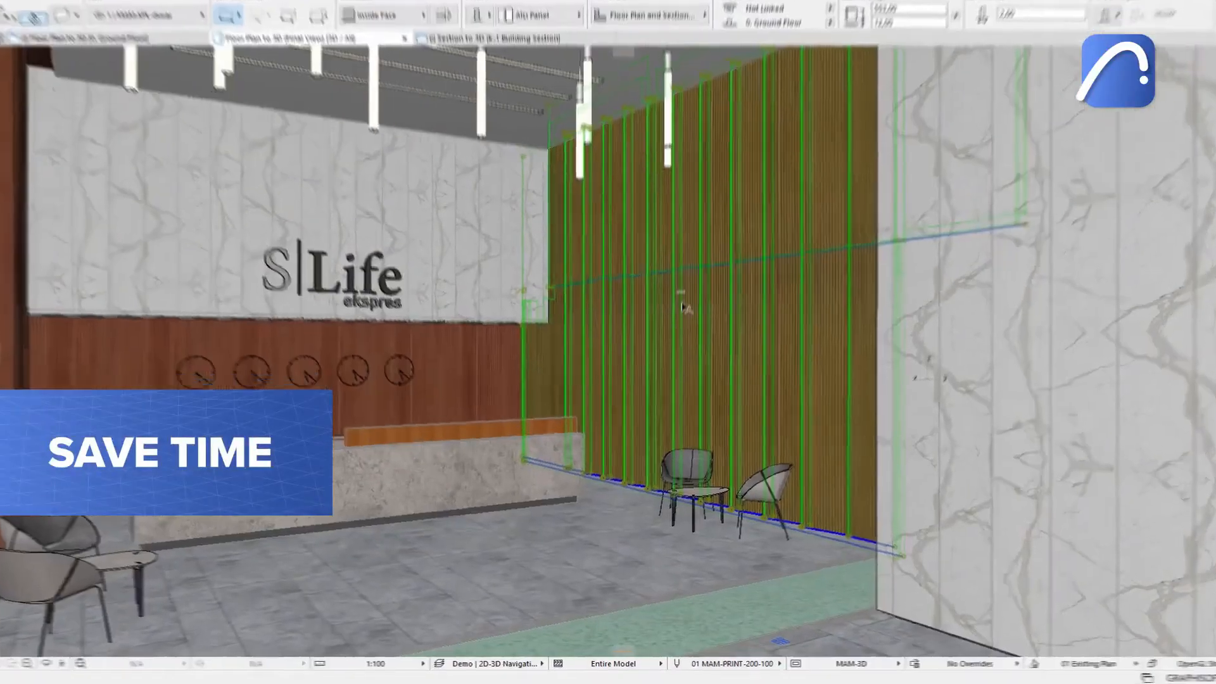
# Hide the selected wooden wall panels in 3D, and select the pipe behind them on the floor plan.
pyautogui.rightClick(683, 305)
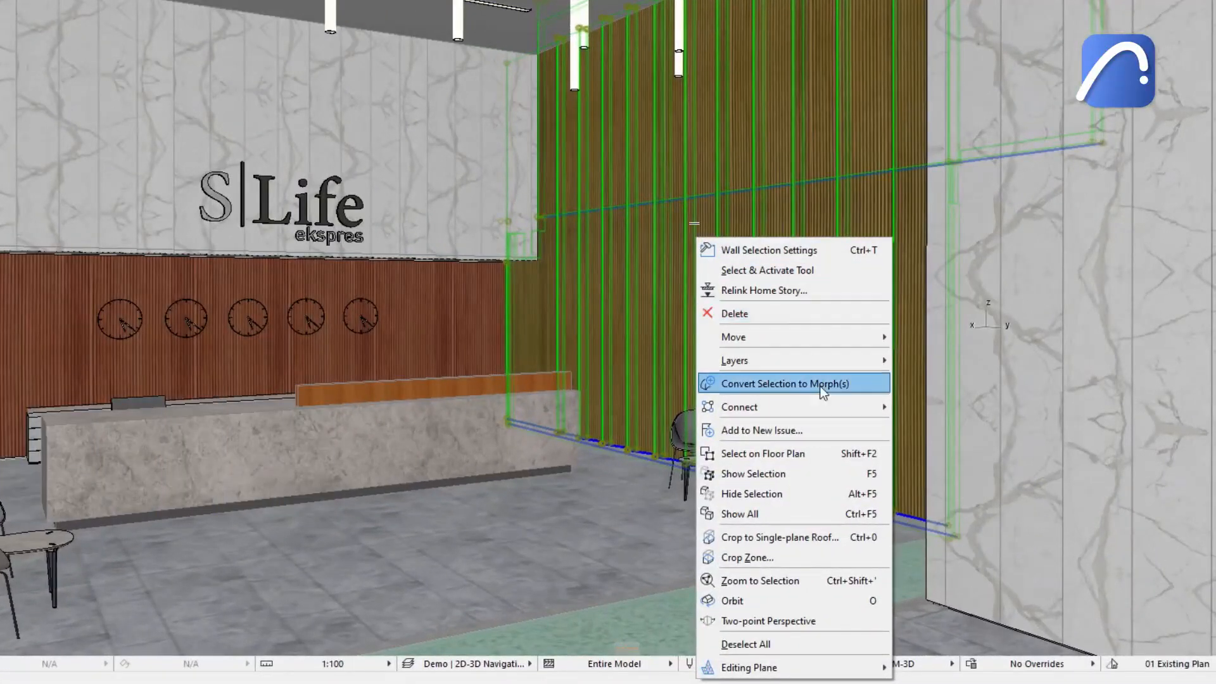
pyautogui.click(820, 493)
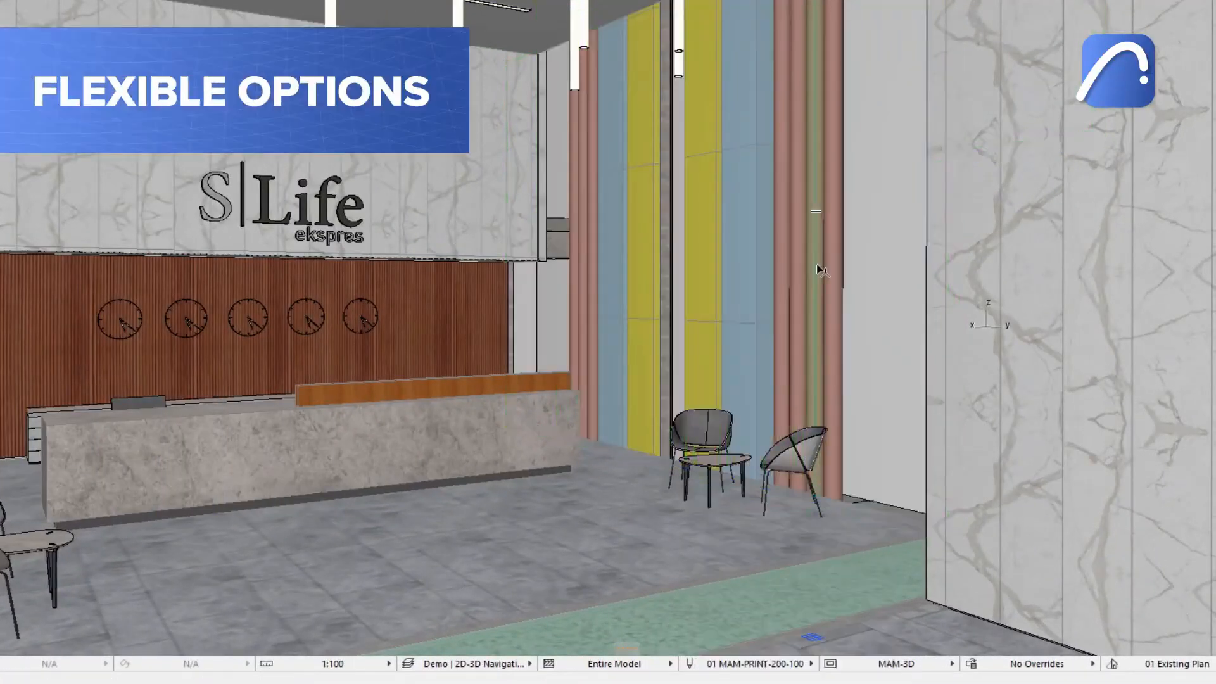
pyautogui.rightClick(817, 266)
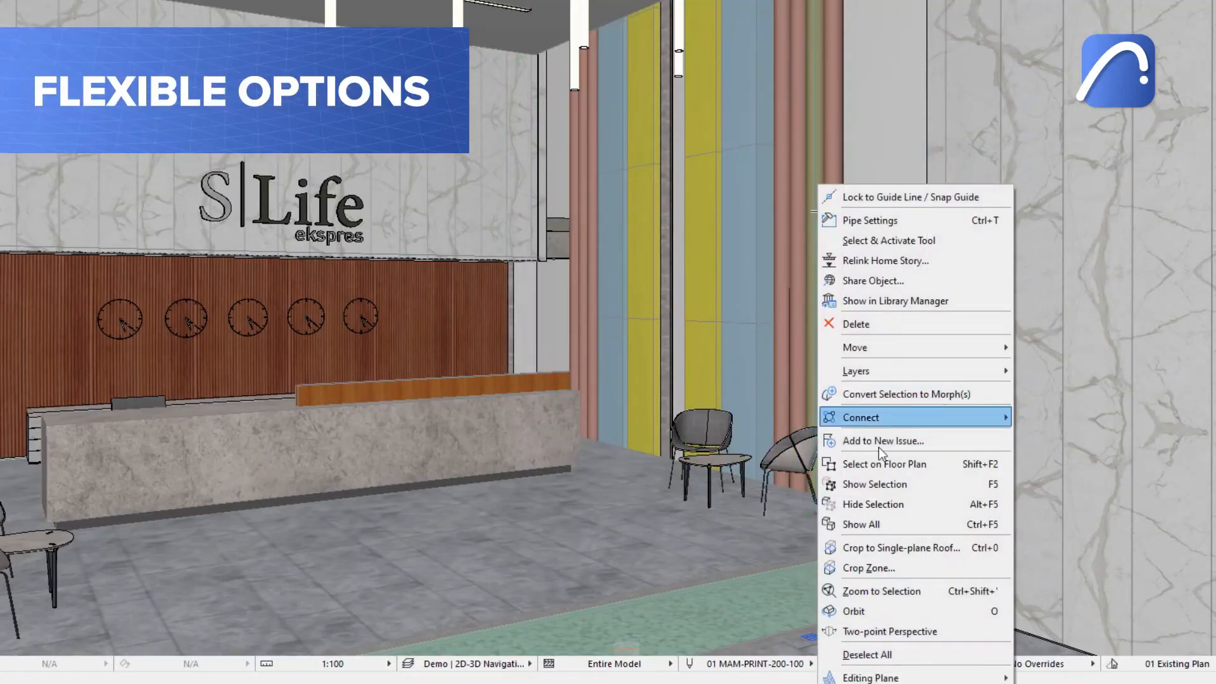
pyautogui.click(938, 469)
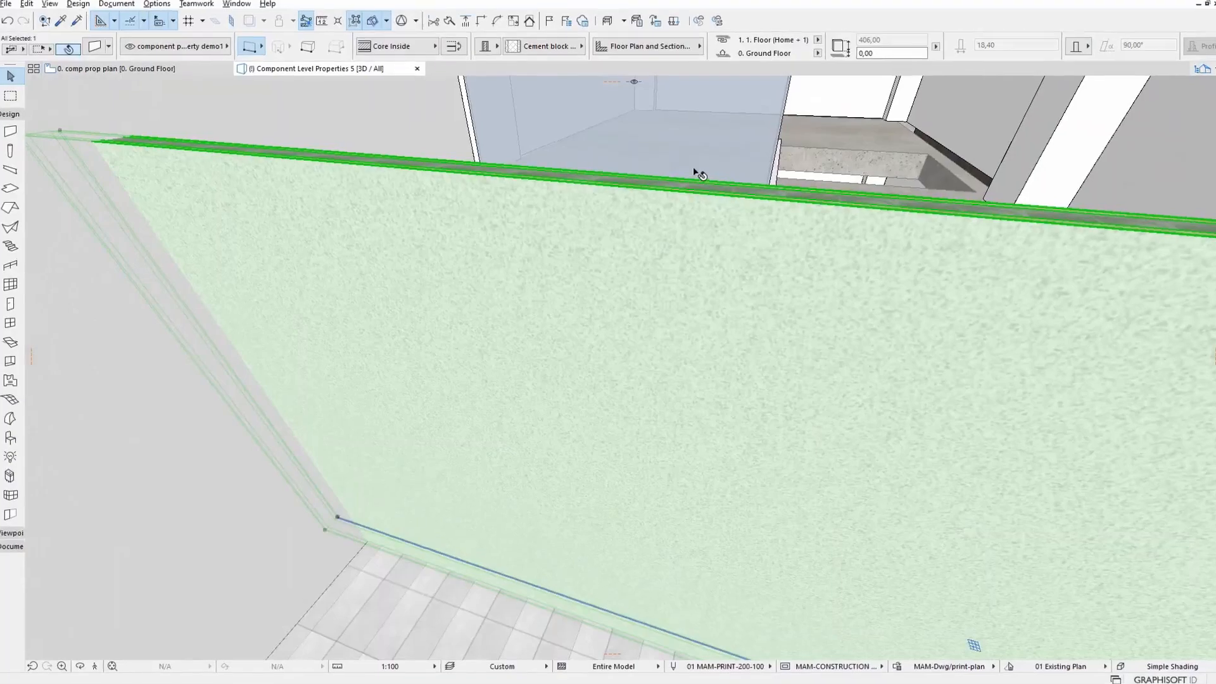
# Open the Calculation Rules project preferences and review the component hole rules for Concrete Masonry, Mineral Plaster and Structural.
pyautogui.keyDown('shift'); pyautogui.moveTo(694, 172); pyautogui.dragTo(688, 251, button='middle'); pyautogui.keyUp('shift')
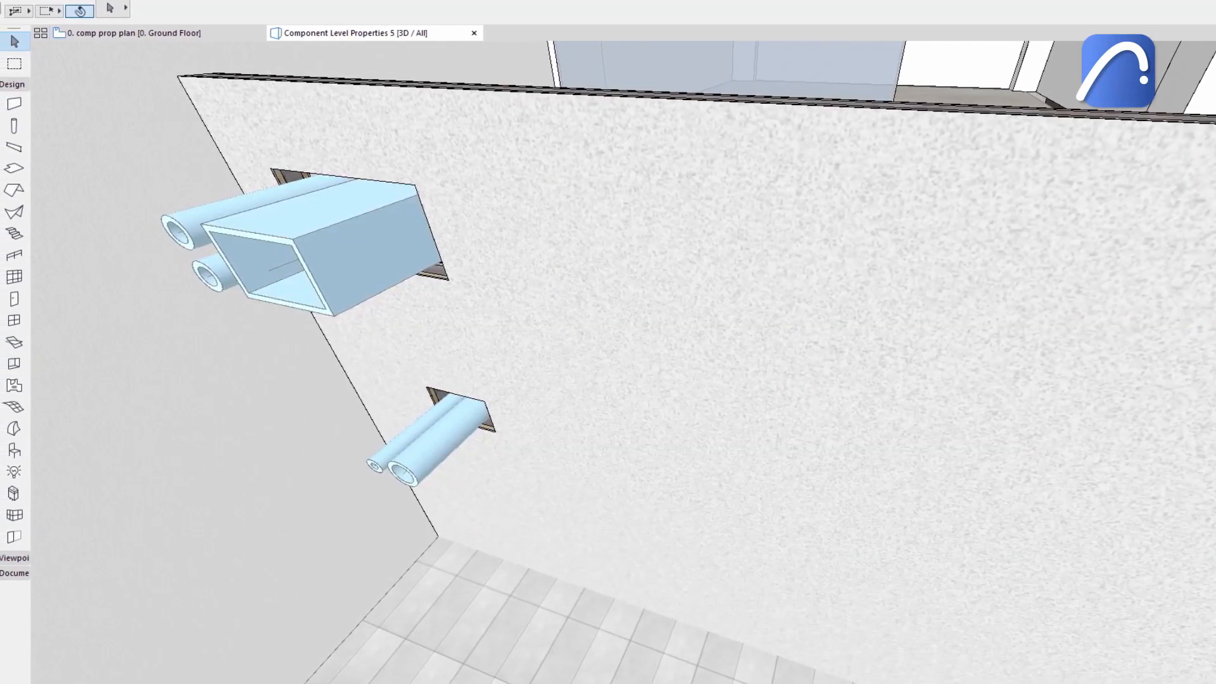
pyautogui.click(165, 8)
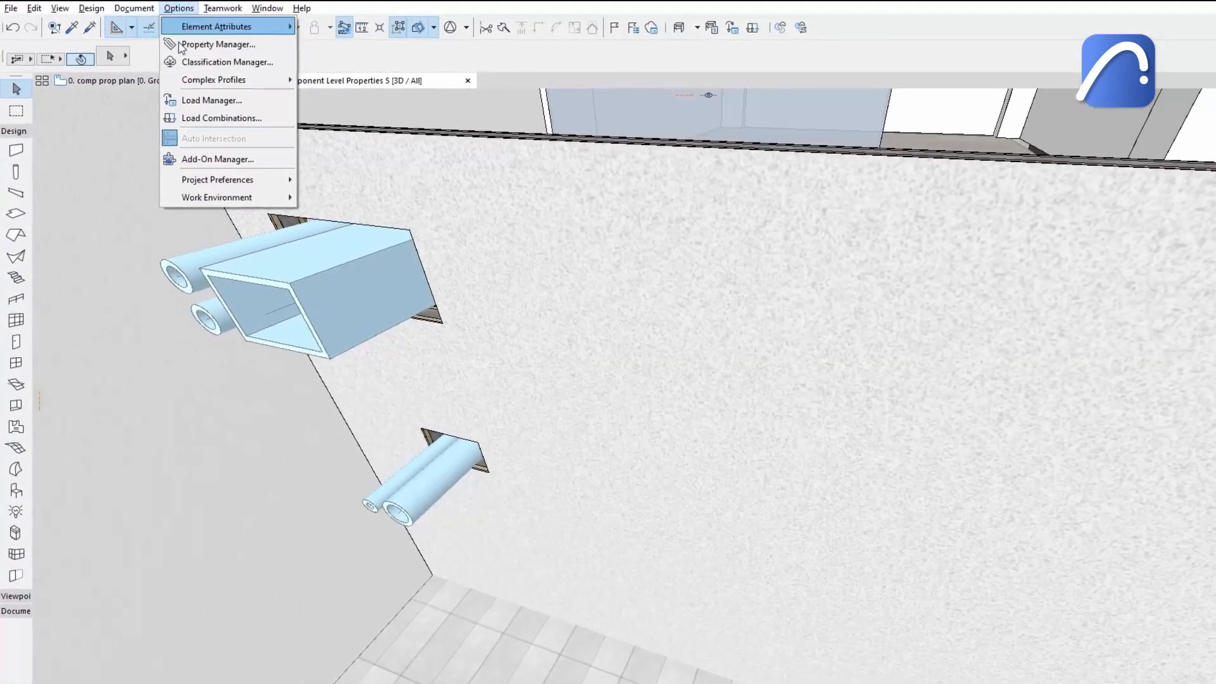
pyautogui.moveTo(215, 180)
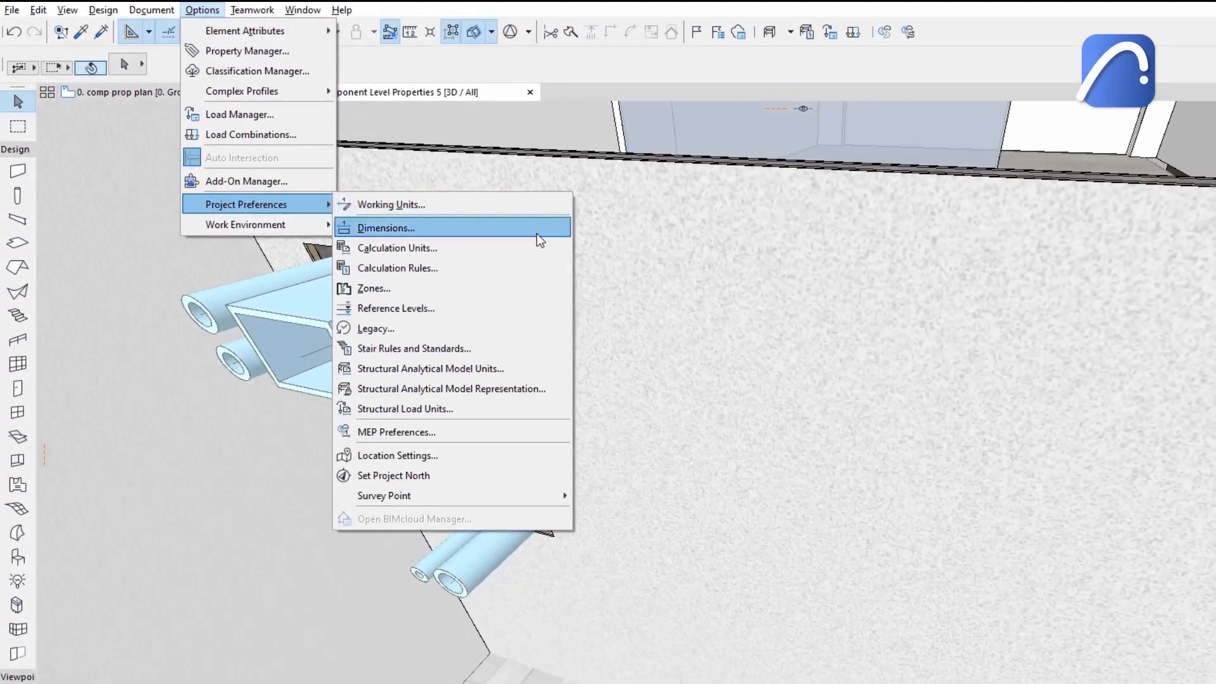
pyautogui.click(536, 272)
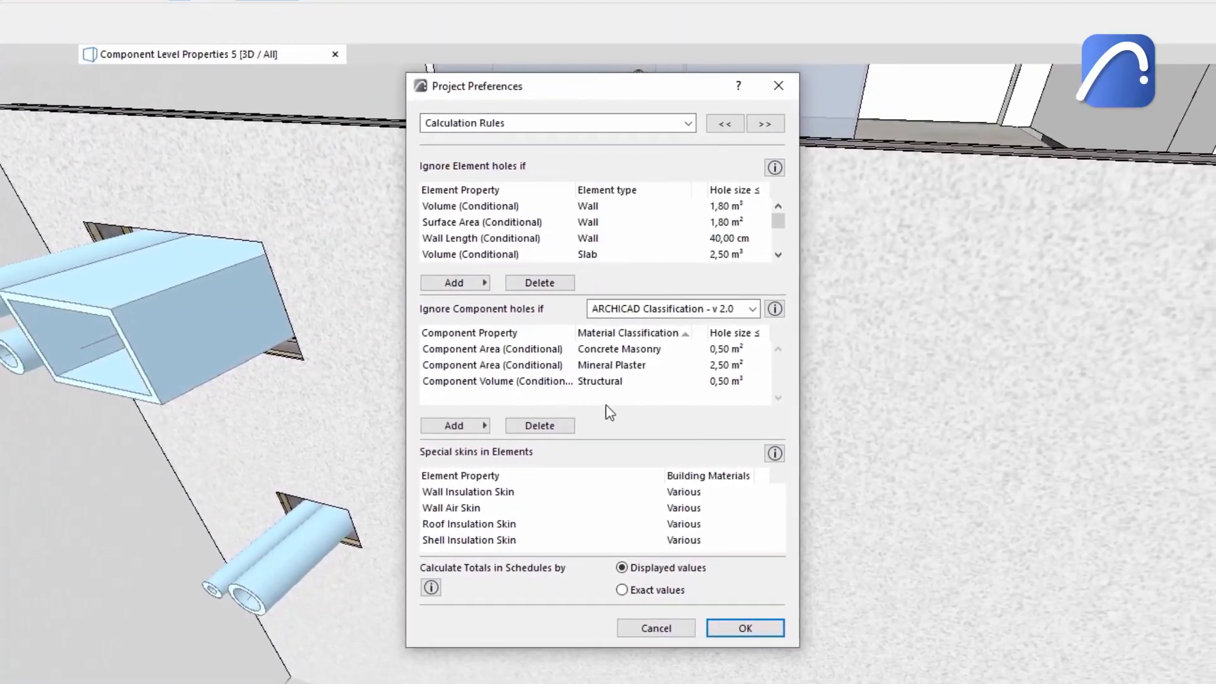
pyautogui.click(710, 349)
pyautogui.click(683, 350)
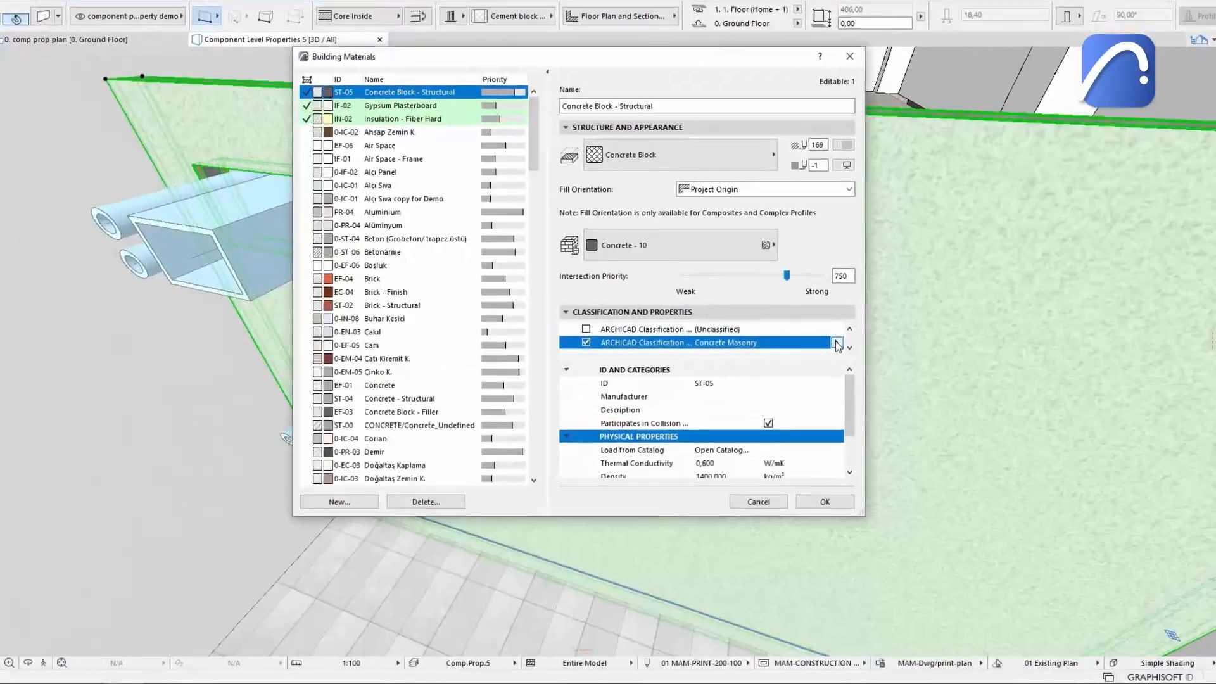
pyautogui.click(818, 325)
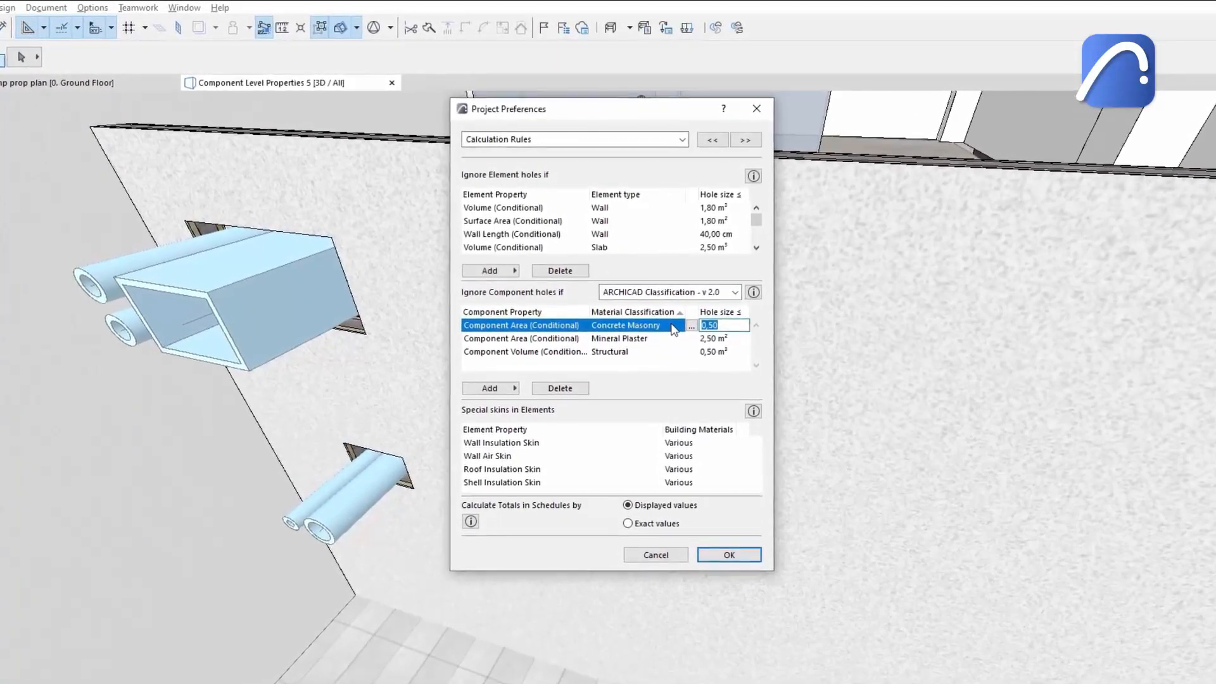
pyautogui.click(672, 338)
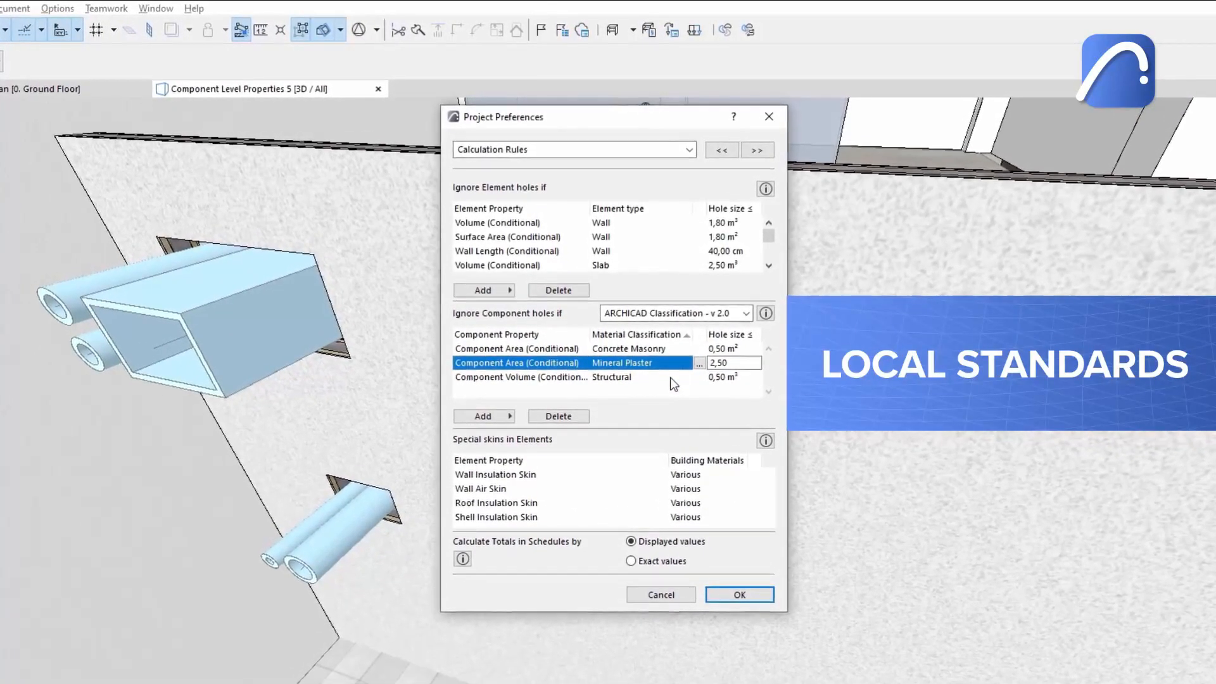
pyautogui.click(670, 378)
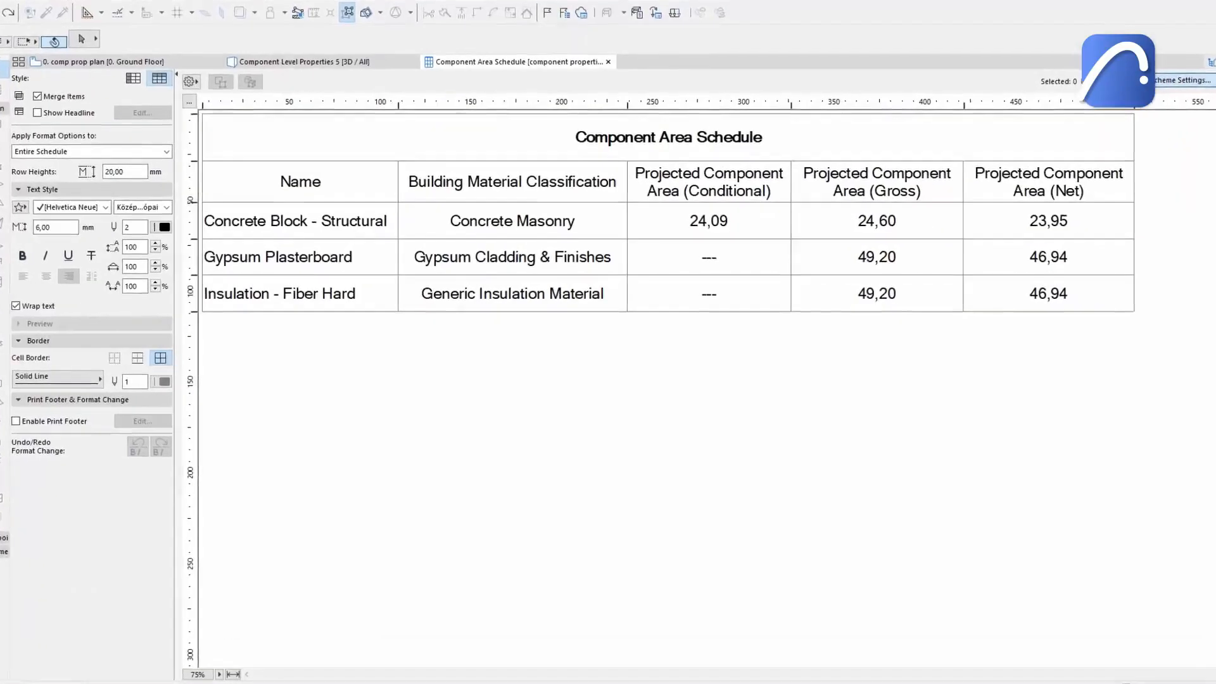
# Inspect the component schedule's scheme fields and the Concrete Masonry hole size limit in Calculation Rules.
pyautogui.click(1162, 75)
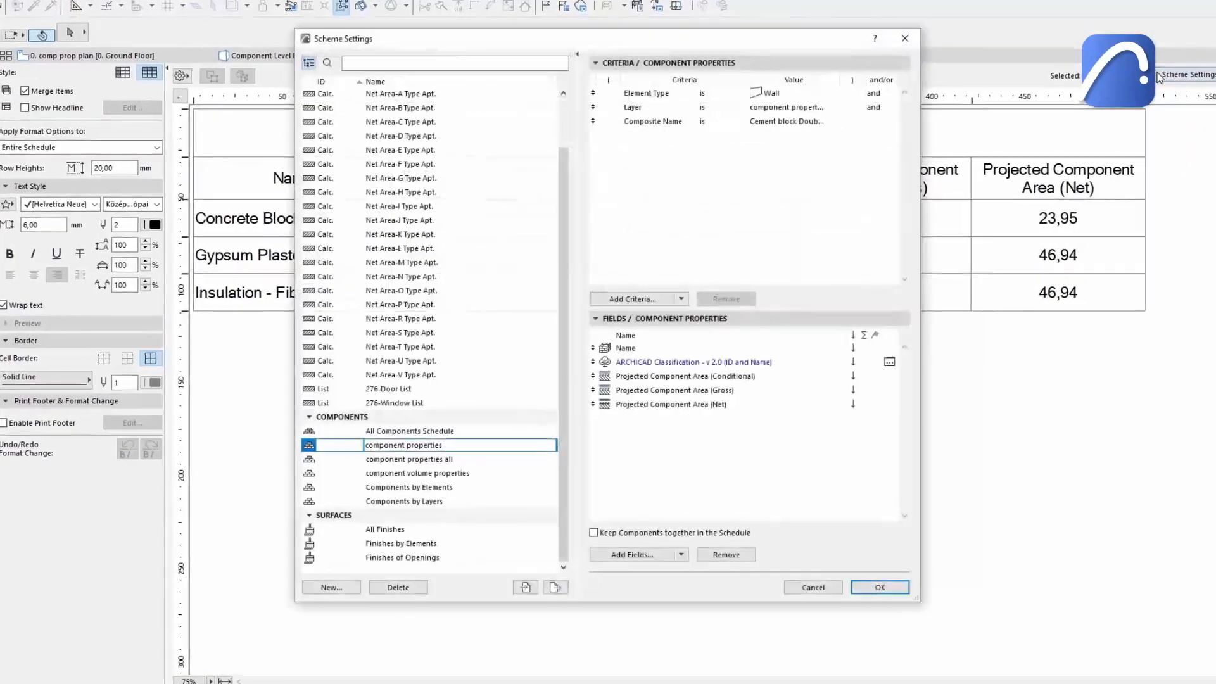
pyautogui.click(633, 555)
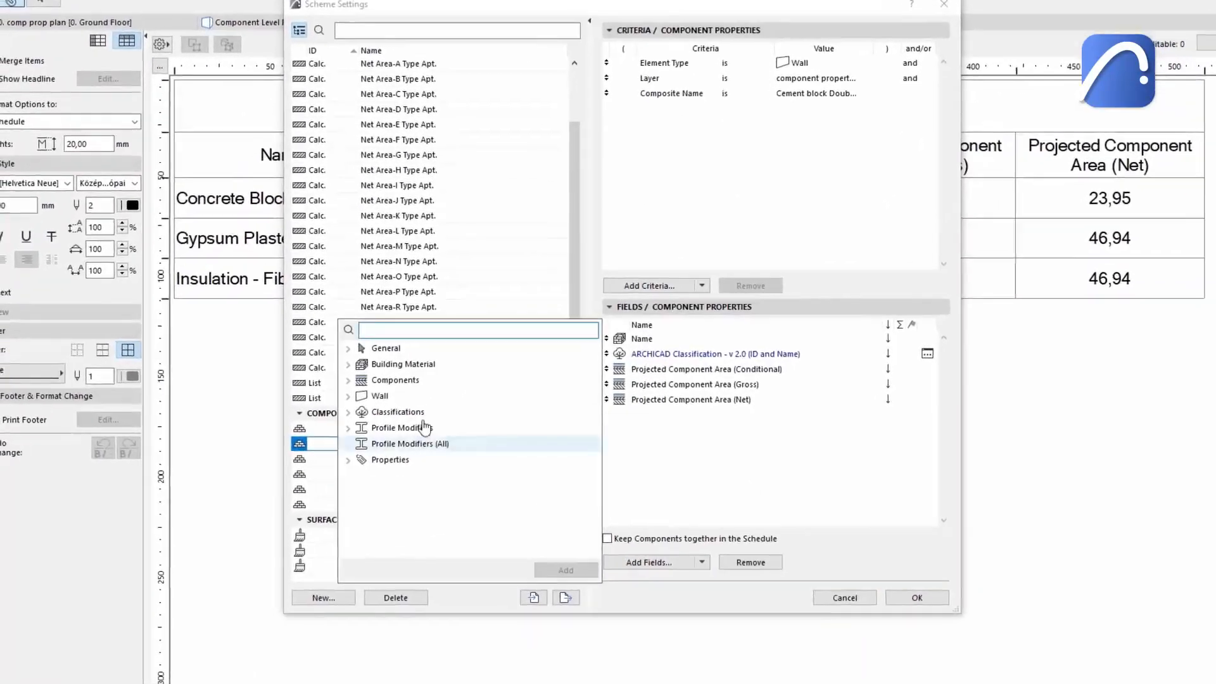
pyautogui.click(380, 380)
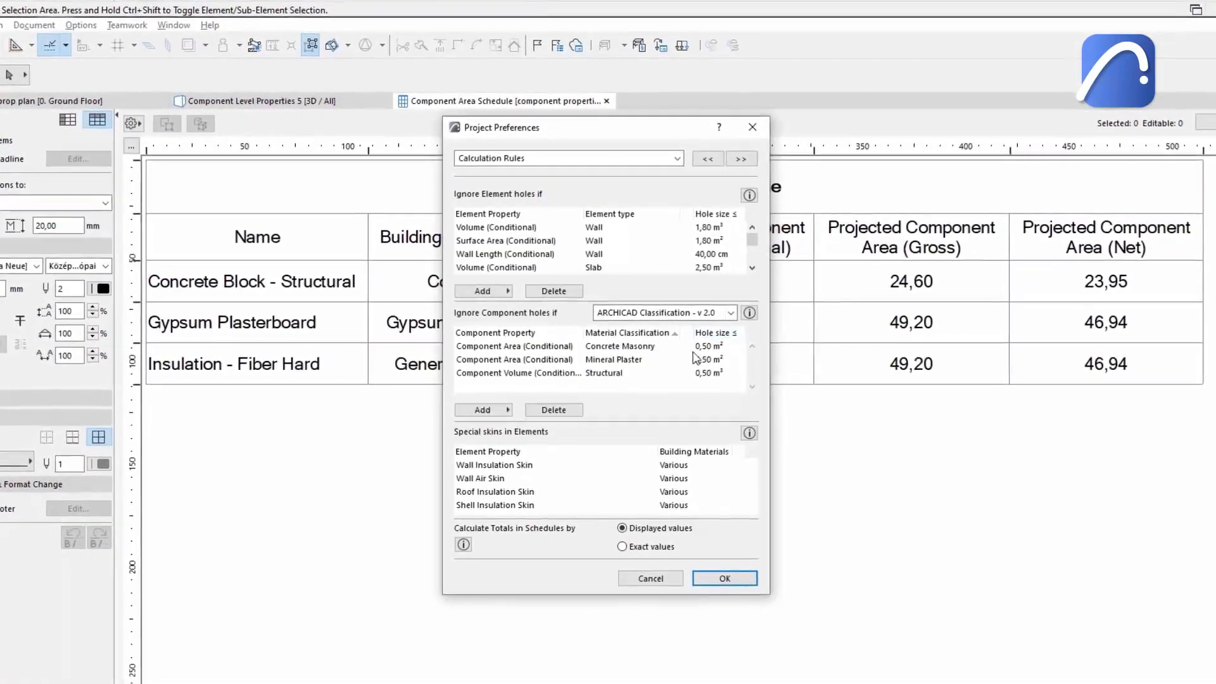
pyautogui.click(678, 351)
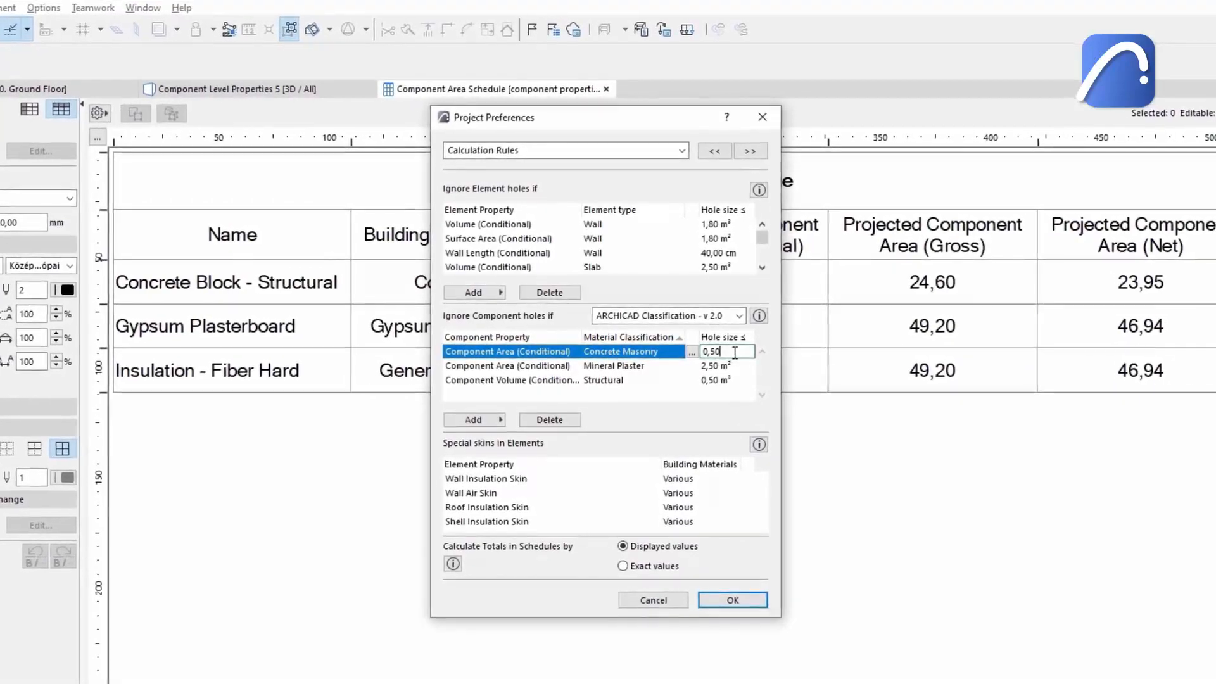
pyautogui.doubleClick(729, 350)
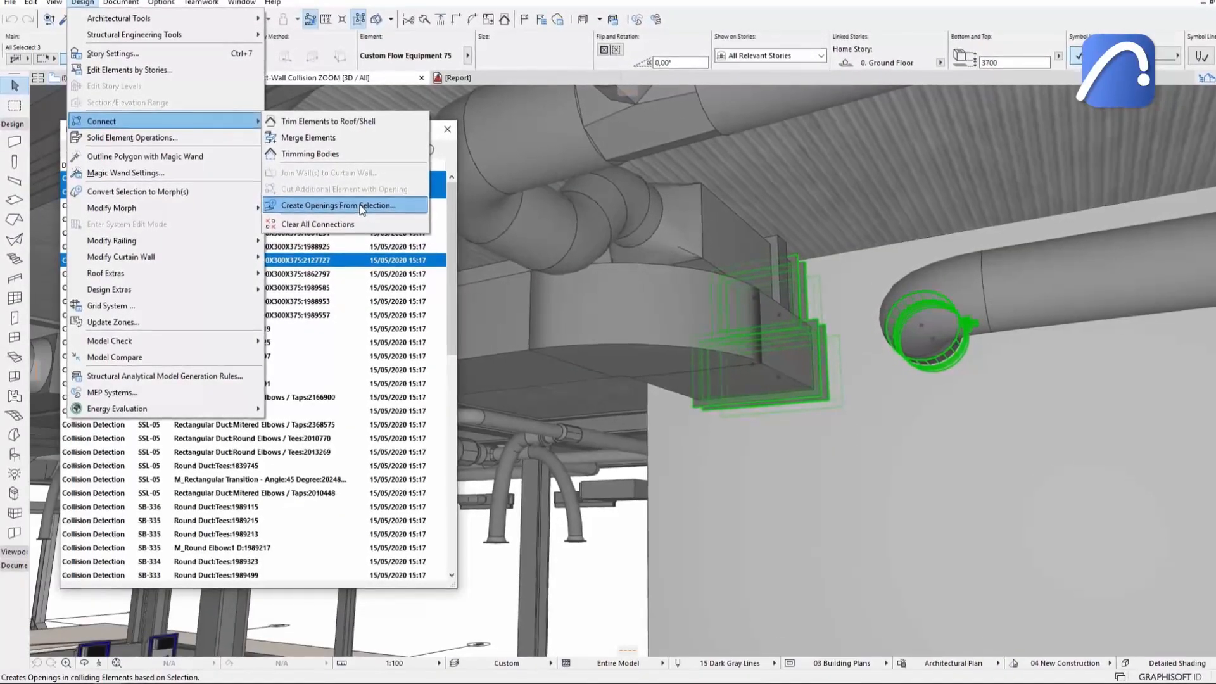
# Create circular openings from the selected collision elements with an offset of 50.
pyautogui.click(362, 206)
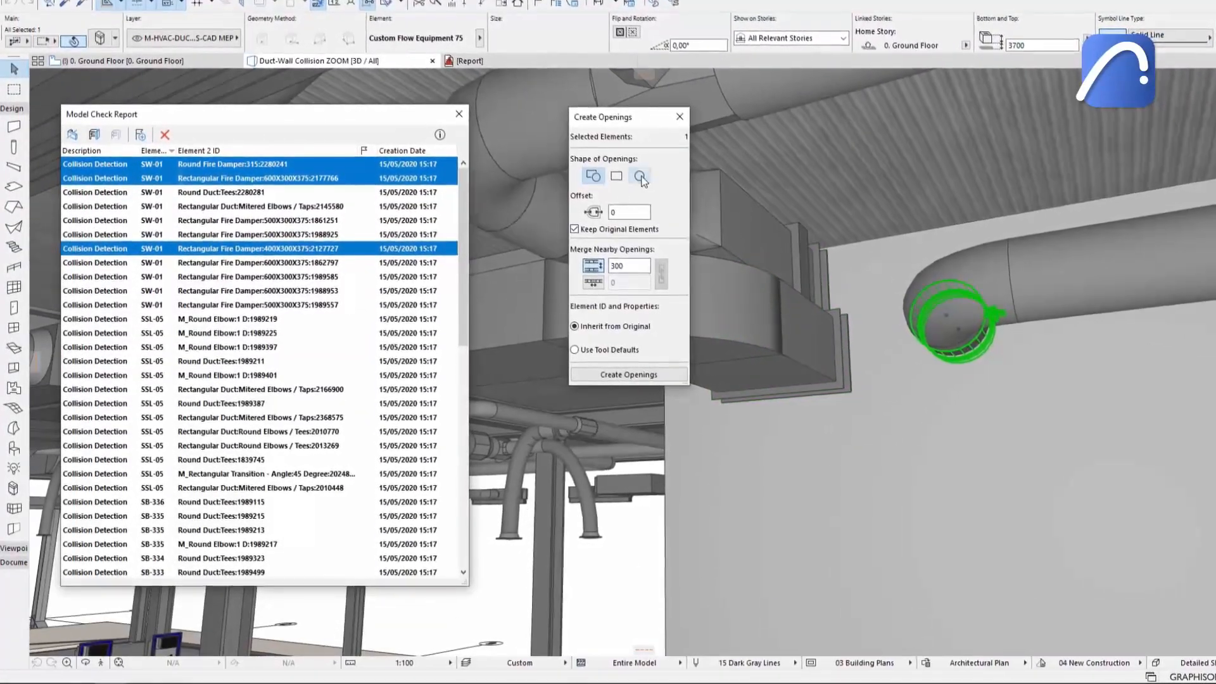
pyautogui.click(642, 177)
pyautogui.doubleClick(616, 212)
pyautogui.write('50')
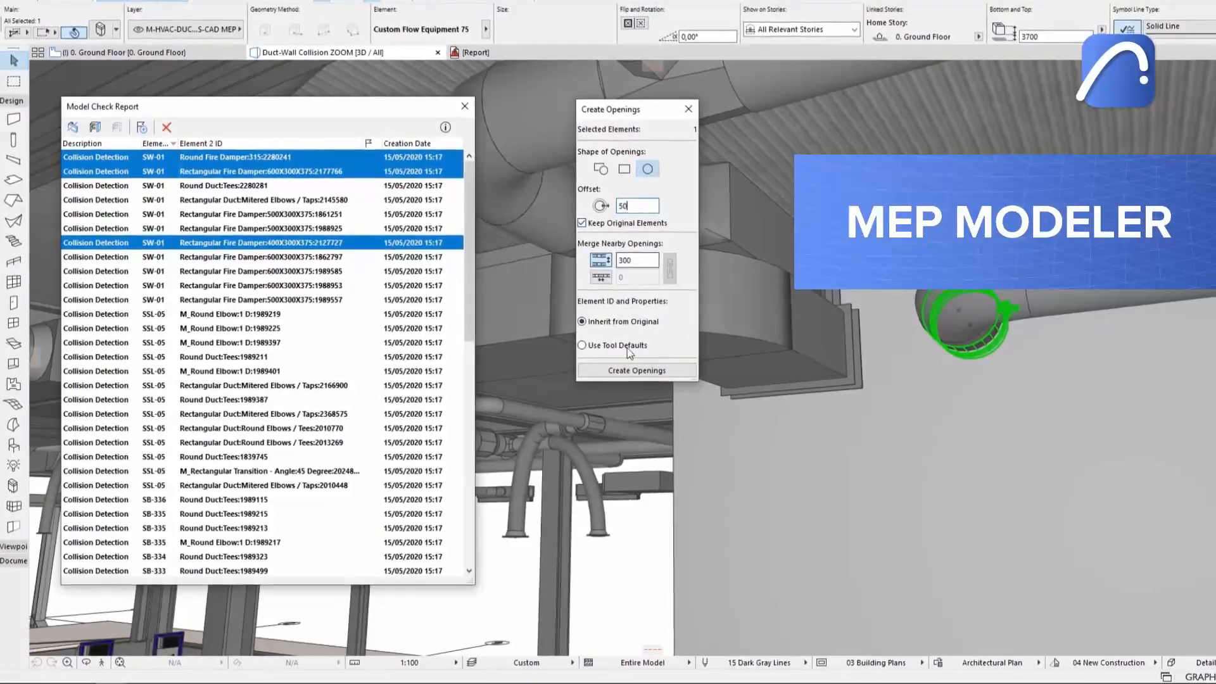
pyautogui.click(637, 371)
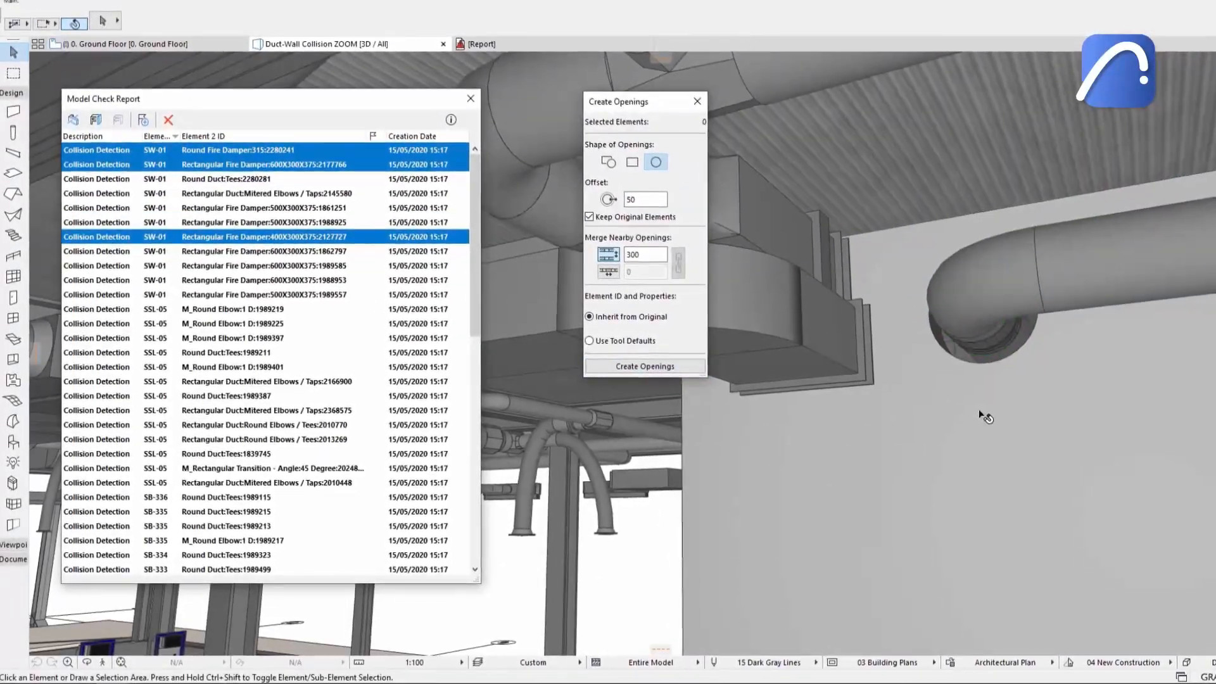
# Set the opening shape to rectangular for the selected duct collision elements.
pyautogui.click(633, 164)
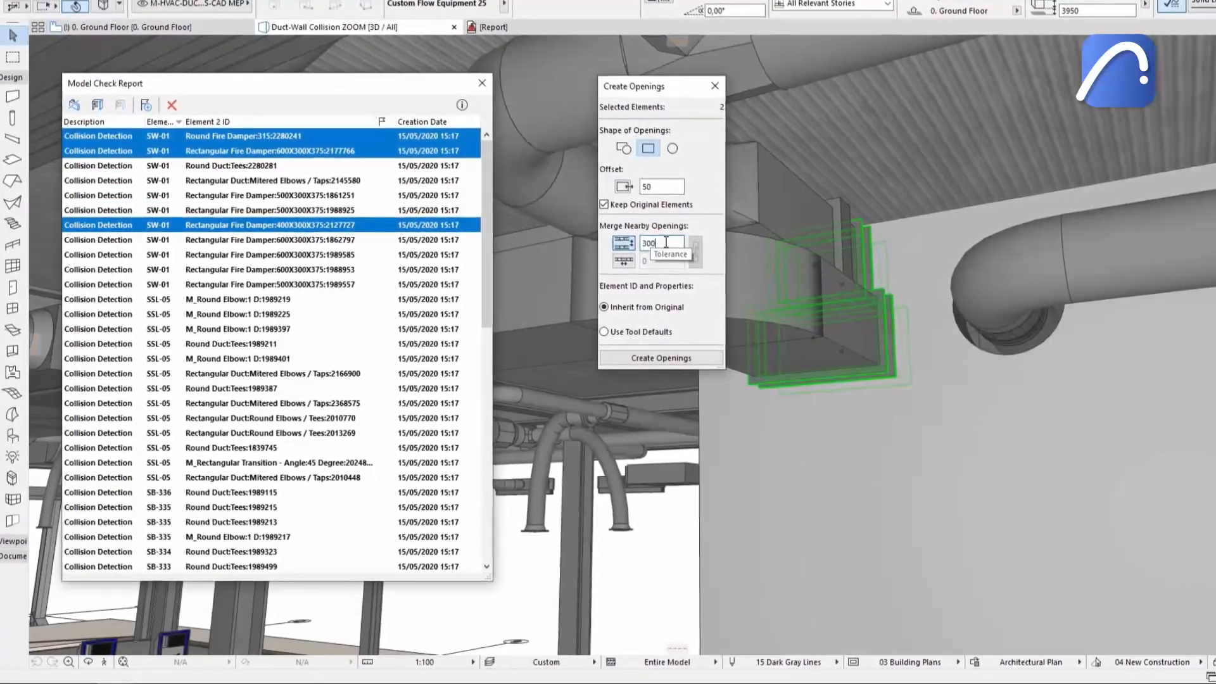
pyautogui.click(916, 410)
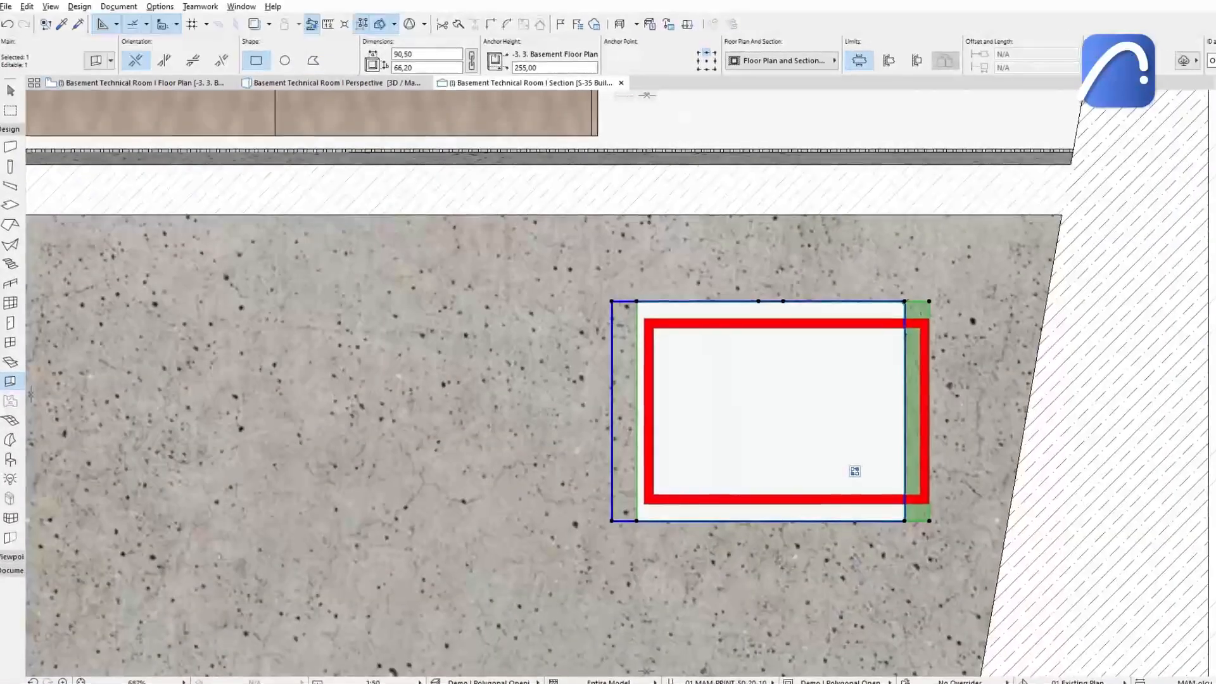
# Reshape the opening in the section by offsetting its edge to follow the wall's sloped face.
pyautogui.click(919, 305)
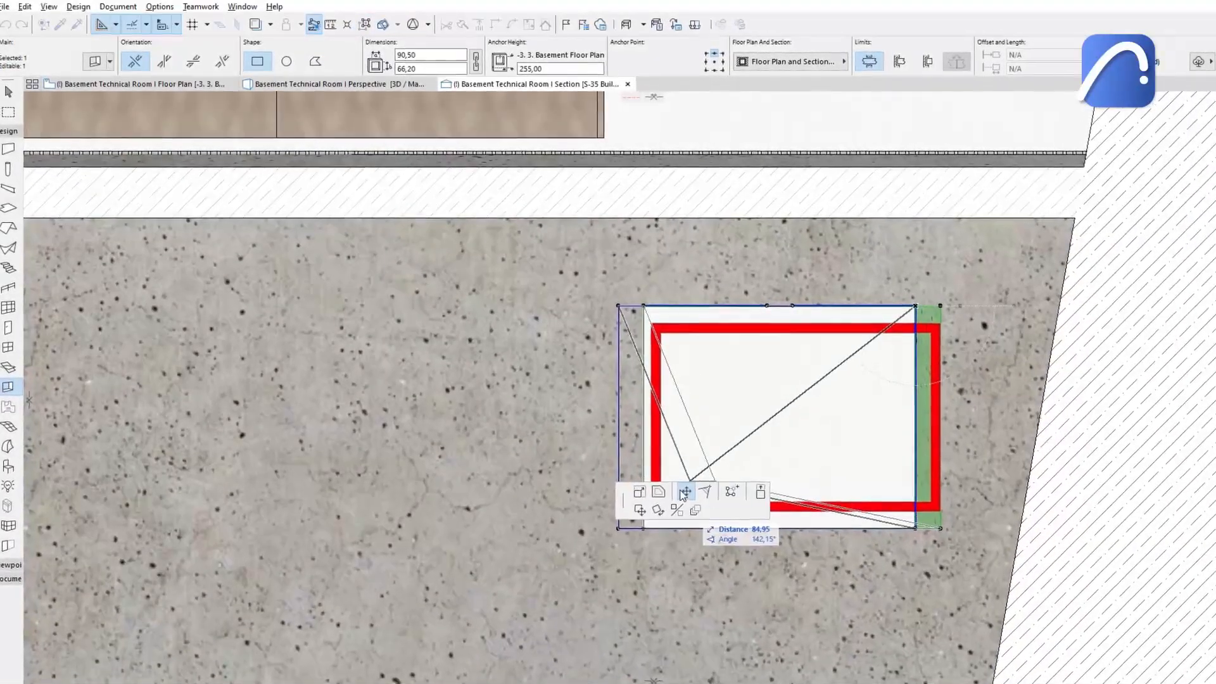
pyautogui.click(1068, 308)
pyautogui.click(921, 532)
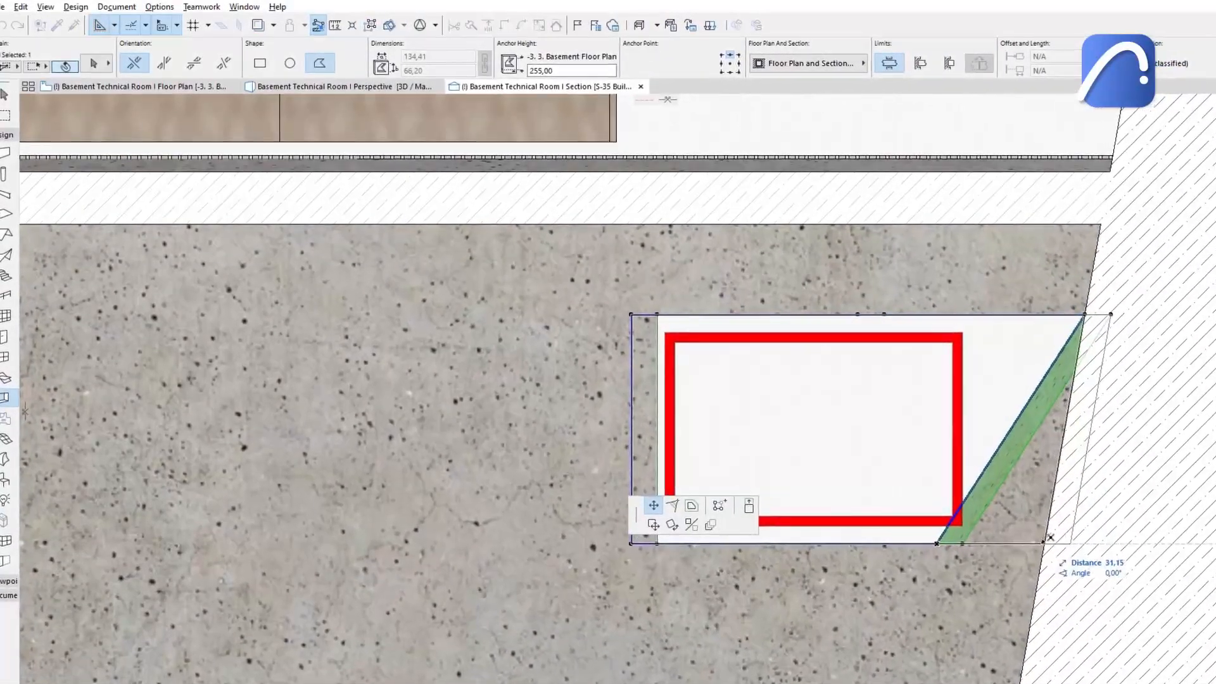
pyautogui.click(1027, 533)
pyautogui.press('Escape')
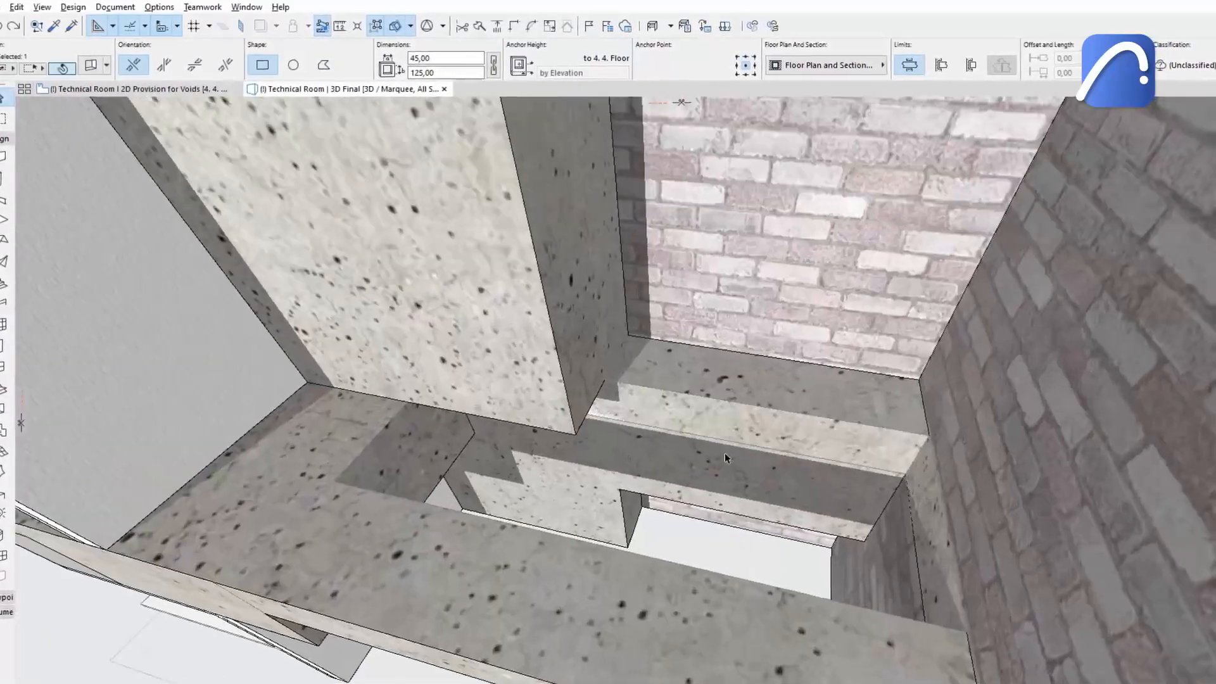
# Offset an edge of the opening in the 3D view to fit the wall recess.
pyautogui.click(636, 387)
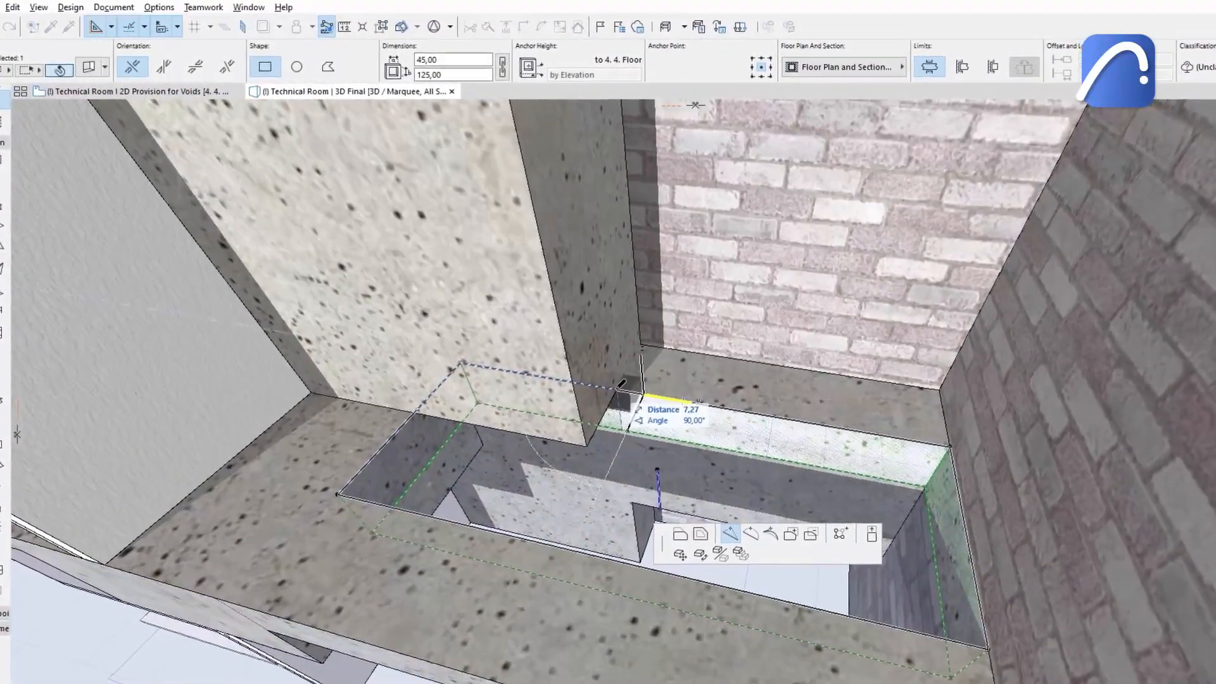
pyautogui.click(609, 381)
pyautogui.click(615, 392)
pyautogui.click(746, 539)
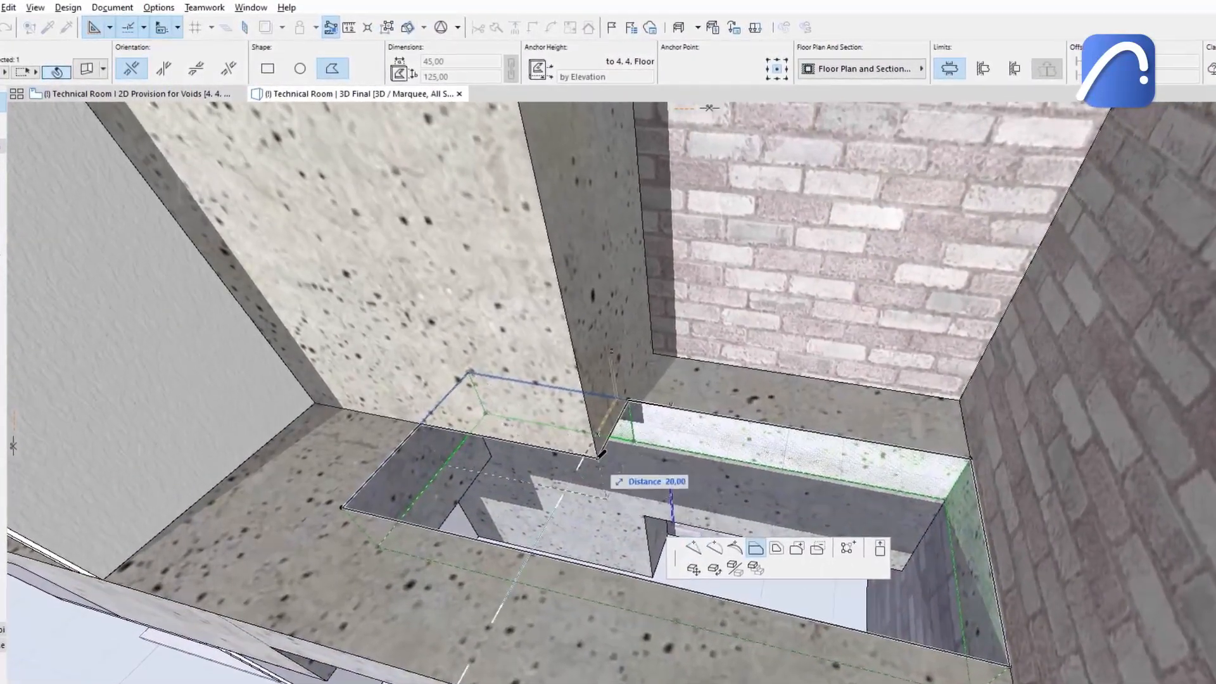
pyautogui.click(589, 450)
pyautogui.press('Escape')
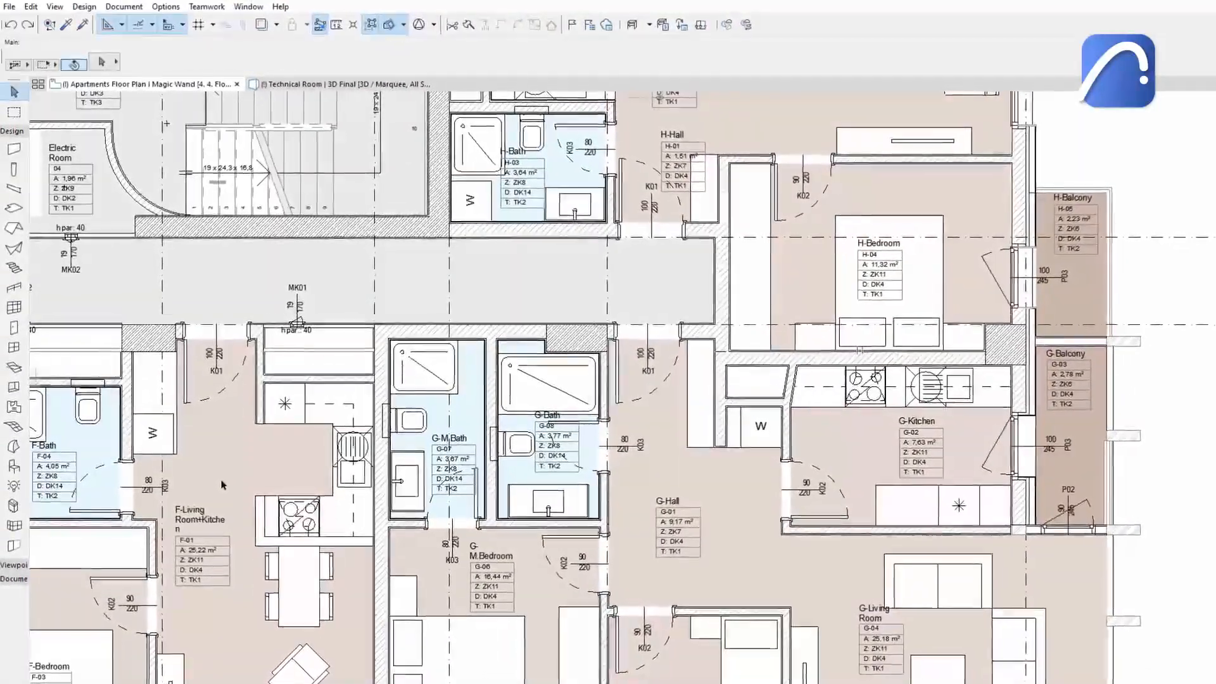
# Set up the Opening tool with polygonal geometry on the apartment floor plan.
pyautogui.click(14, 392)
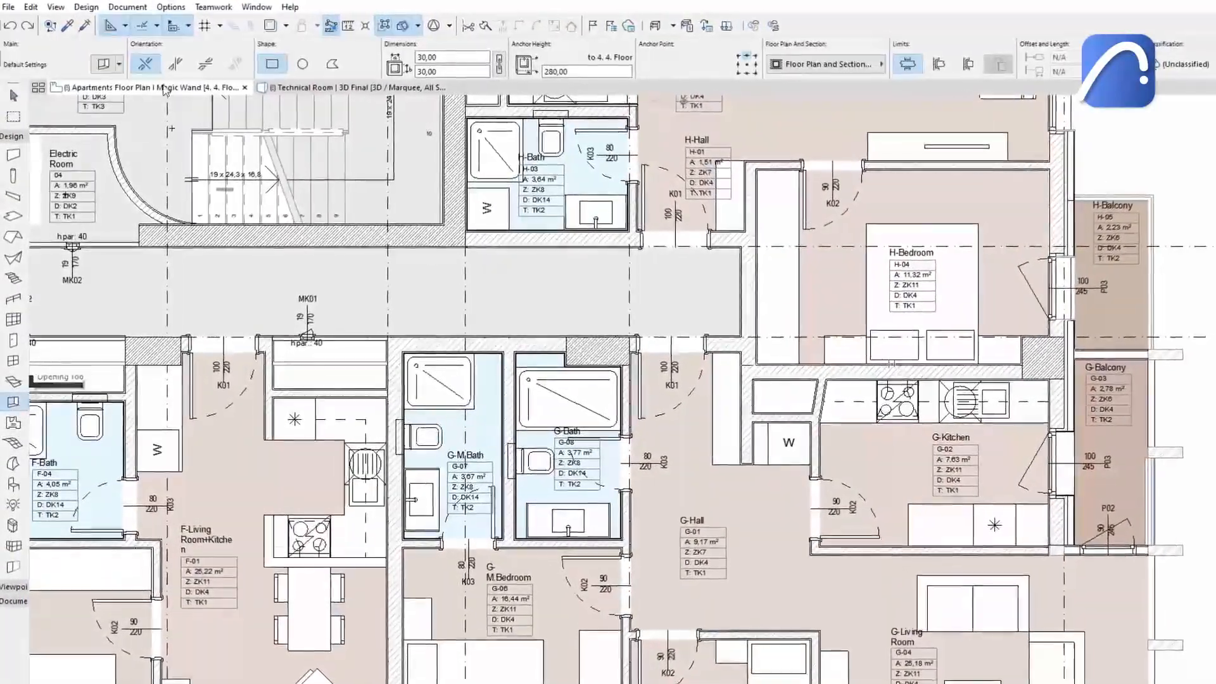
pyautogui.click(335, 65)
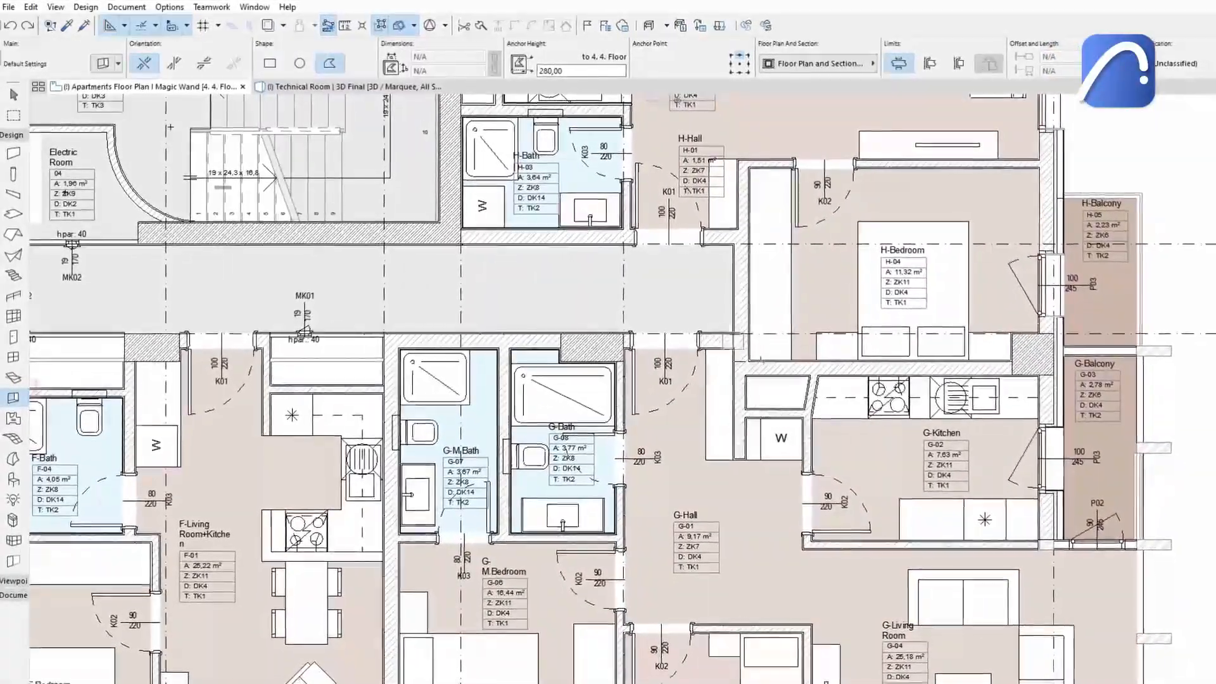
pyautogui.scroll(5, 782, 384)
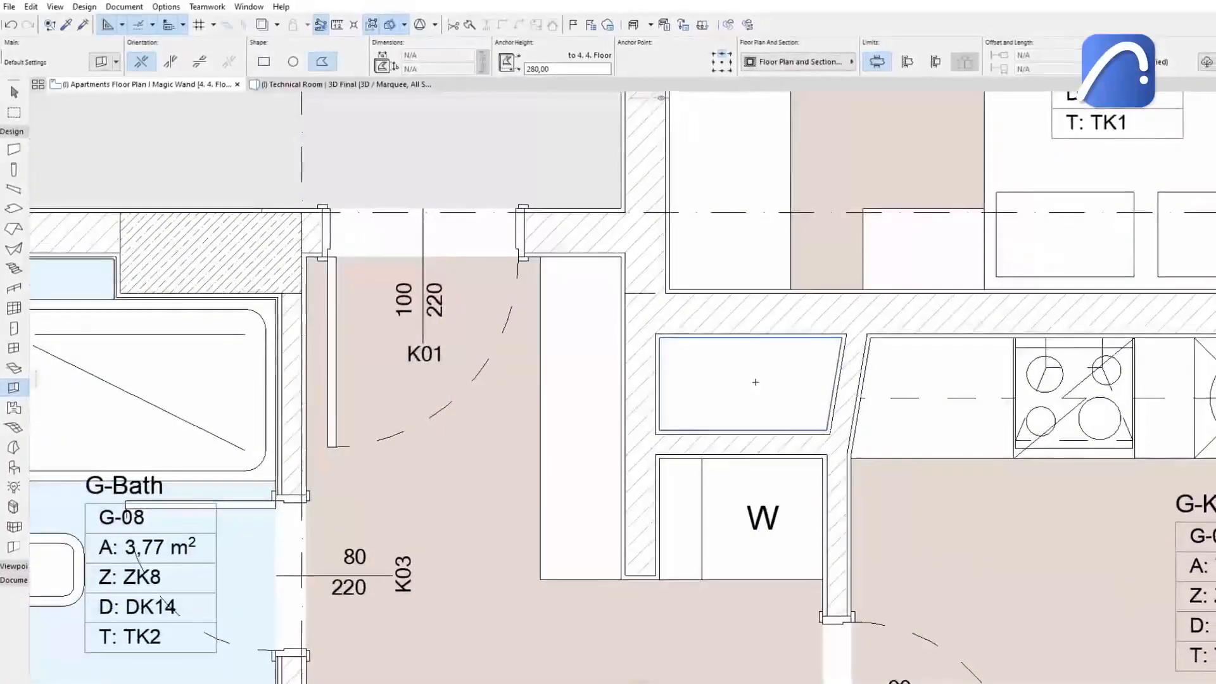
pyautogui.press('shift')
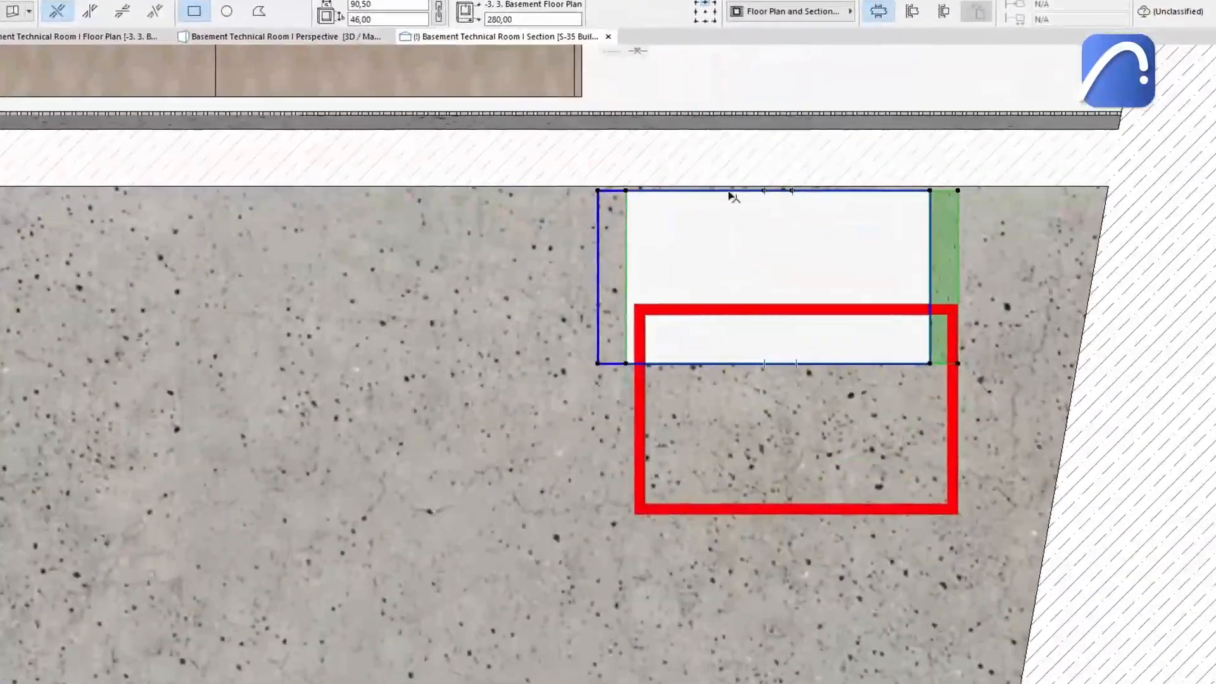
# Offset the opening's top edge downward by 25 in the section.
pyautogui.click(730, 192)
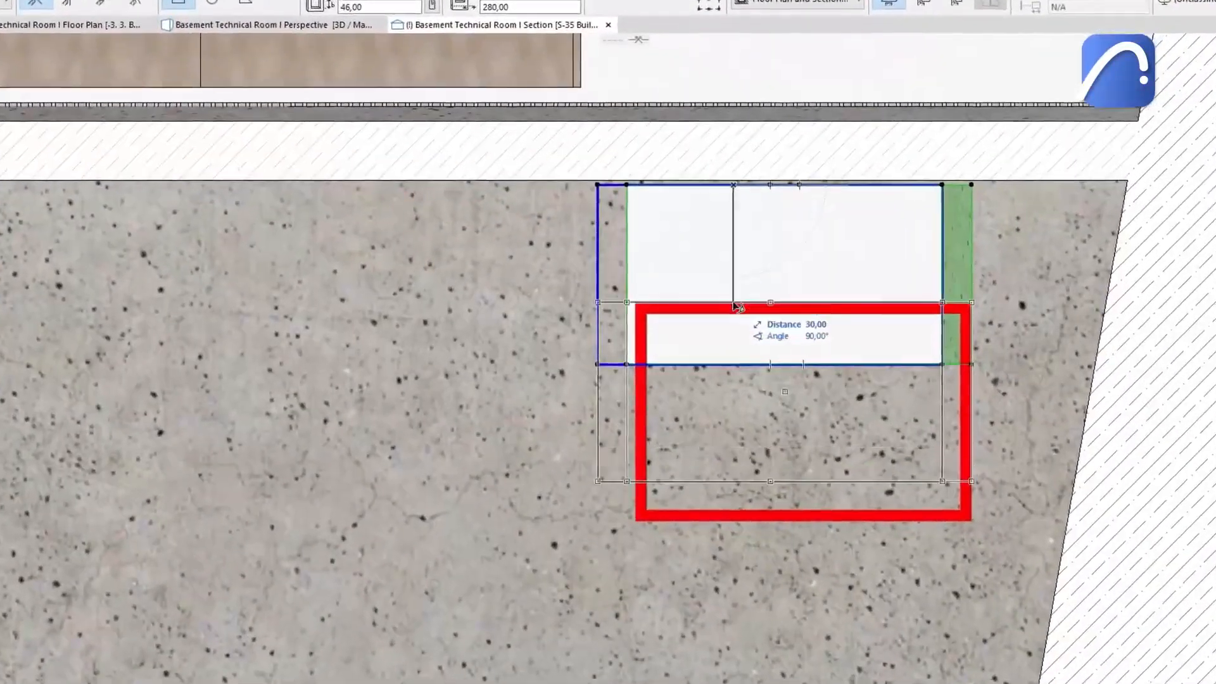
pyautogui.write('25')
pyautogui.press('Return')
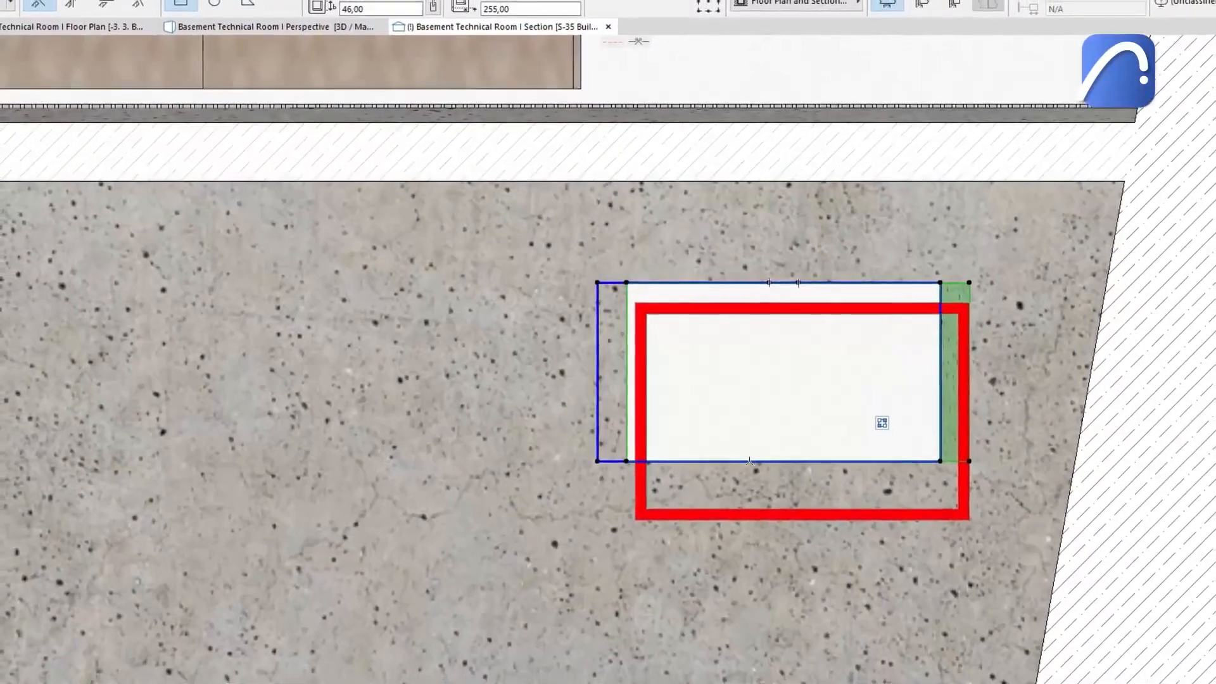
# Extend the opening's bottom edge downward to cover the red outline in the section.
pyautogui.click(752, 463)
pyautogui.click(622, 498)
pyautogui.write('5+')
pyautogui.press('Return')
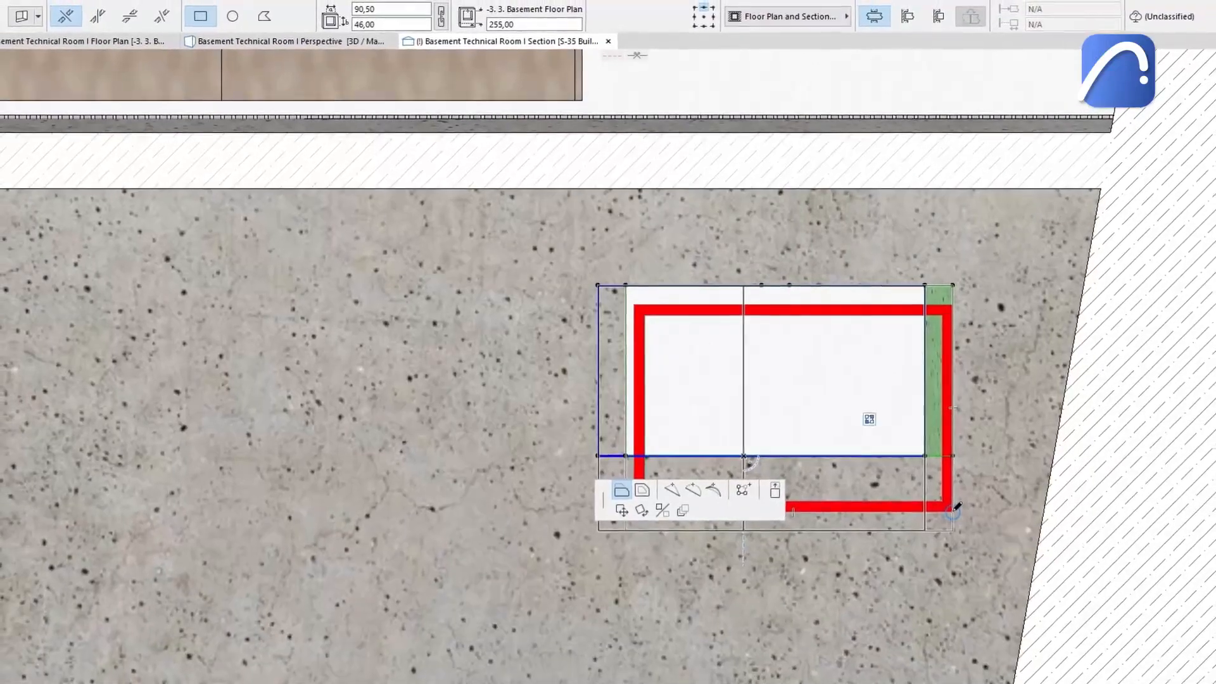
# Reshape the opening's right side in the section so it follows the sloped edge of the wall.
pyautogui.click(929, 285)
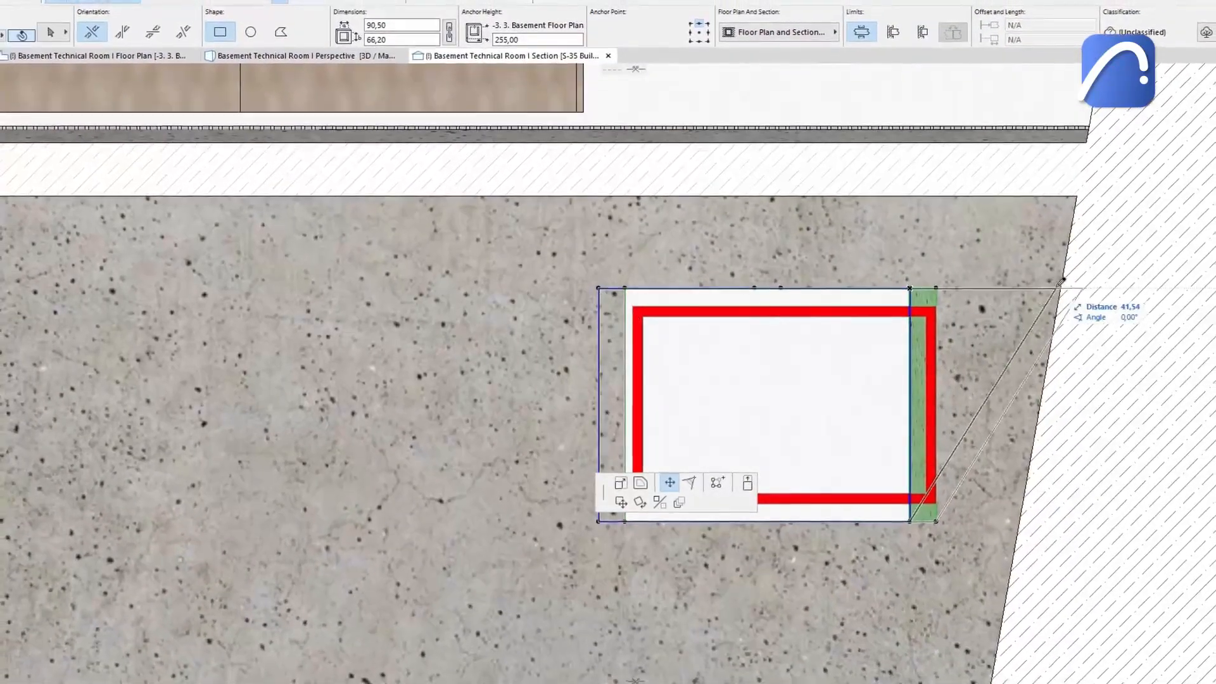
pyautogui.click(1066, 288)
pyautogui.click(913, 524)
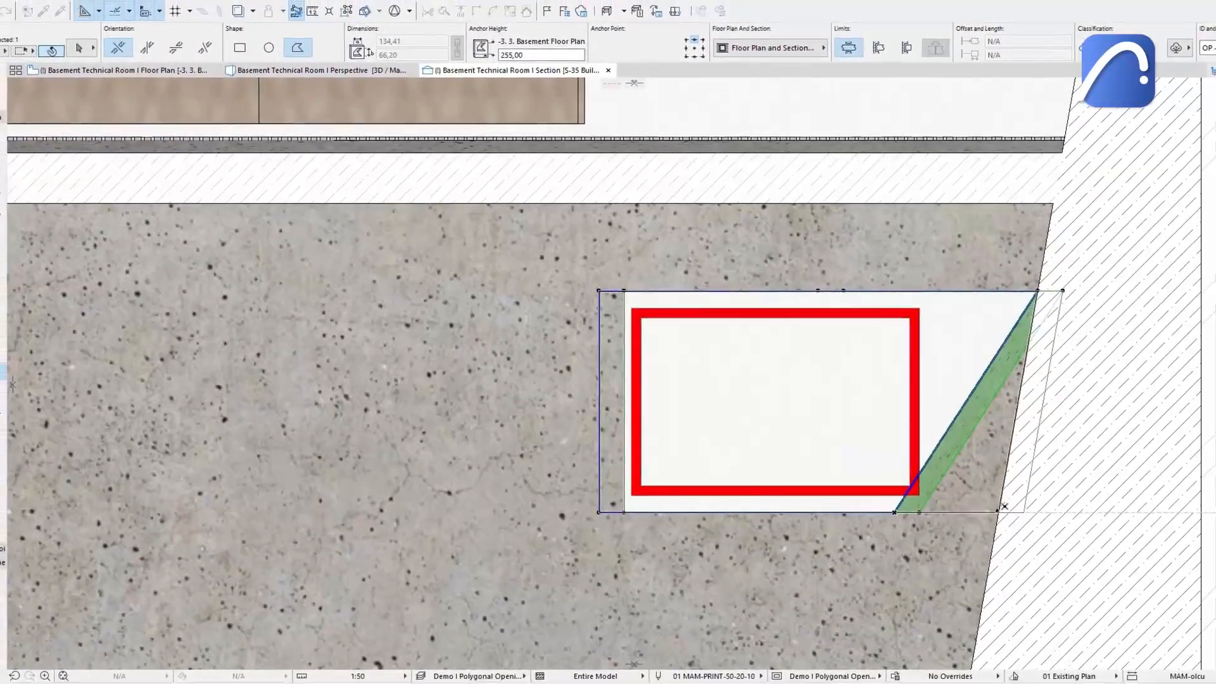
pyautogui.click(1006, 510)
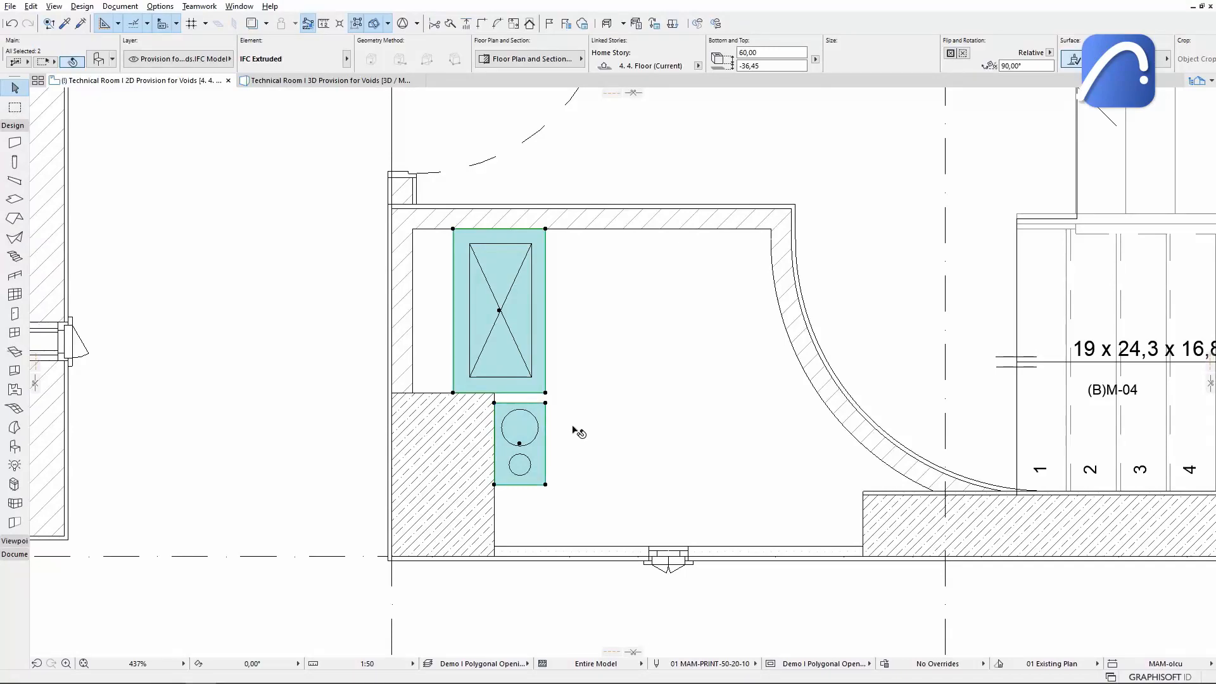
# Create openings from the two selected provision-for-void elements in the 3D view, merging nearby openings.
pyautogui.press('F3')
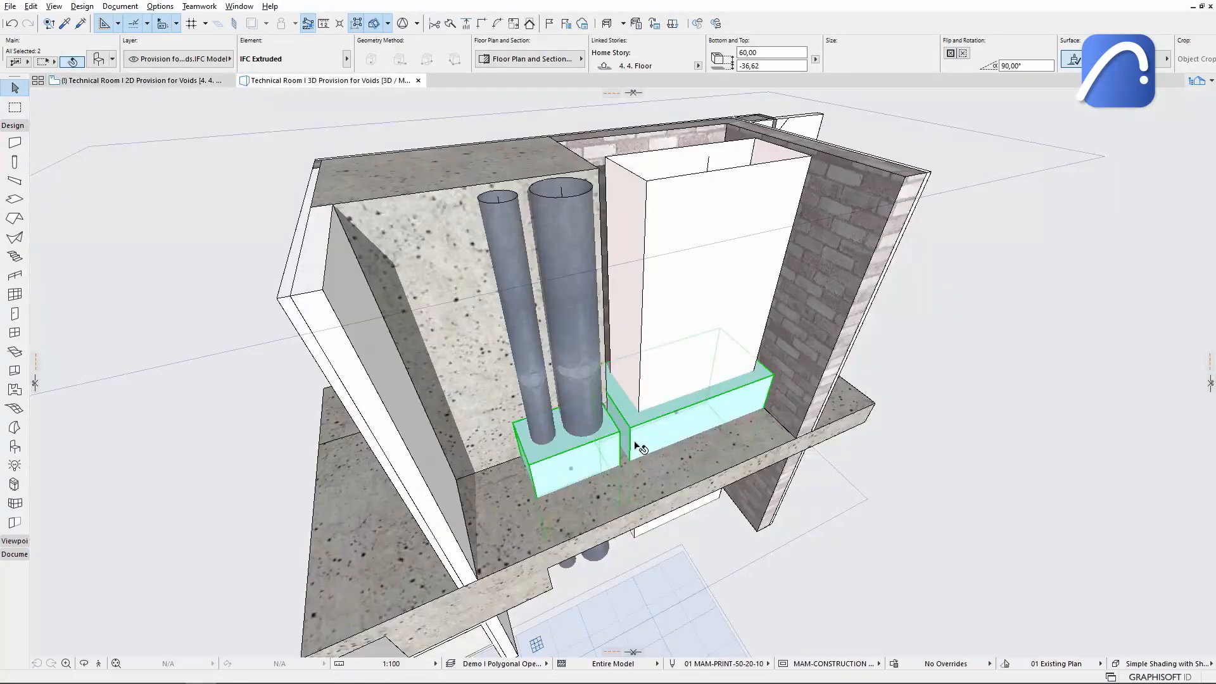
pyautogui.rightClick(640, 448)
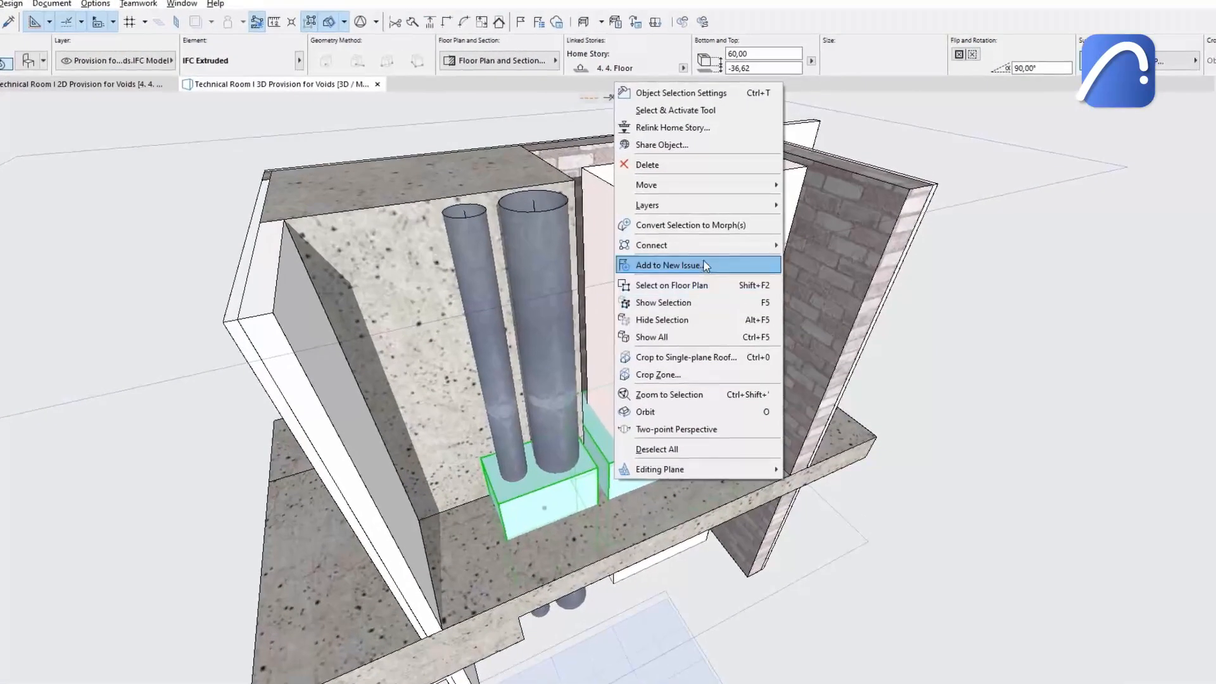
pyautogui.moveTo(723, 236)
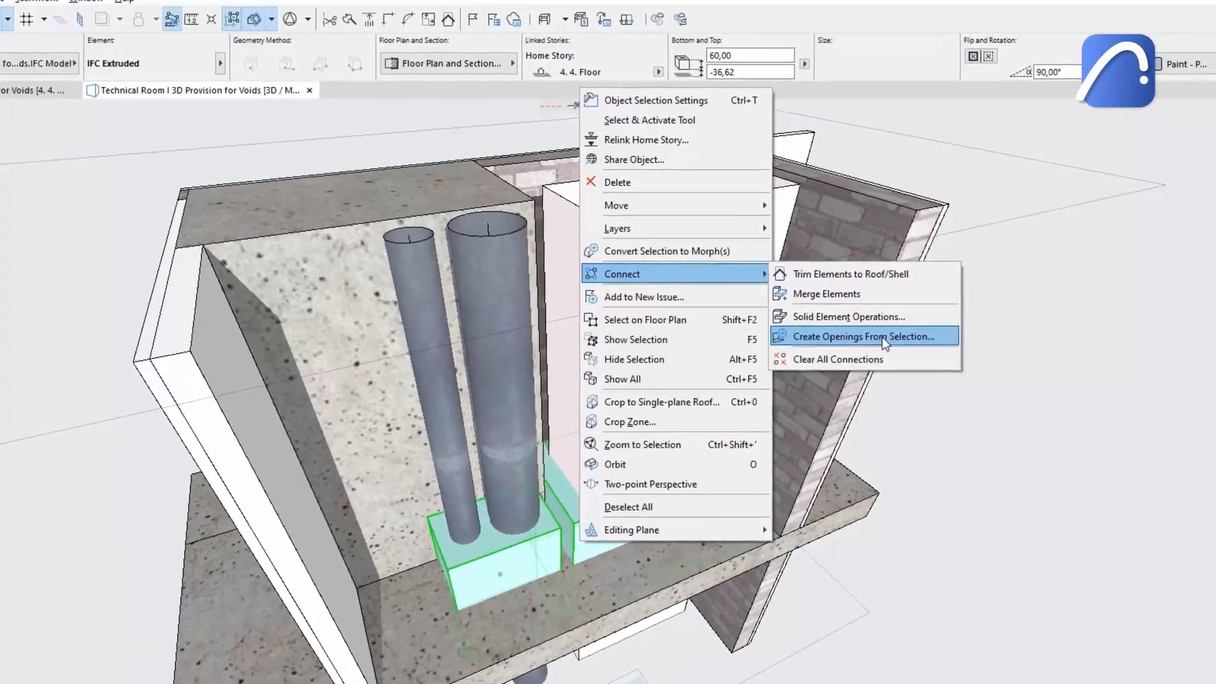
pyautogui.click(892, 337)
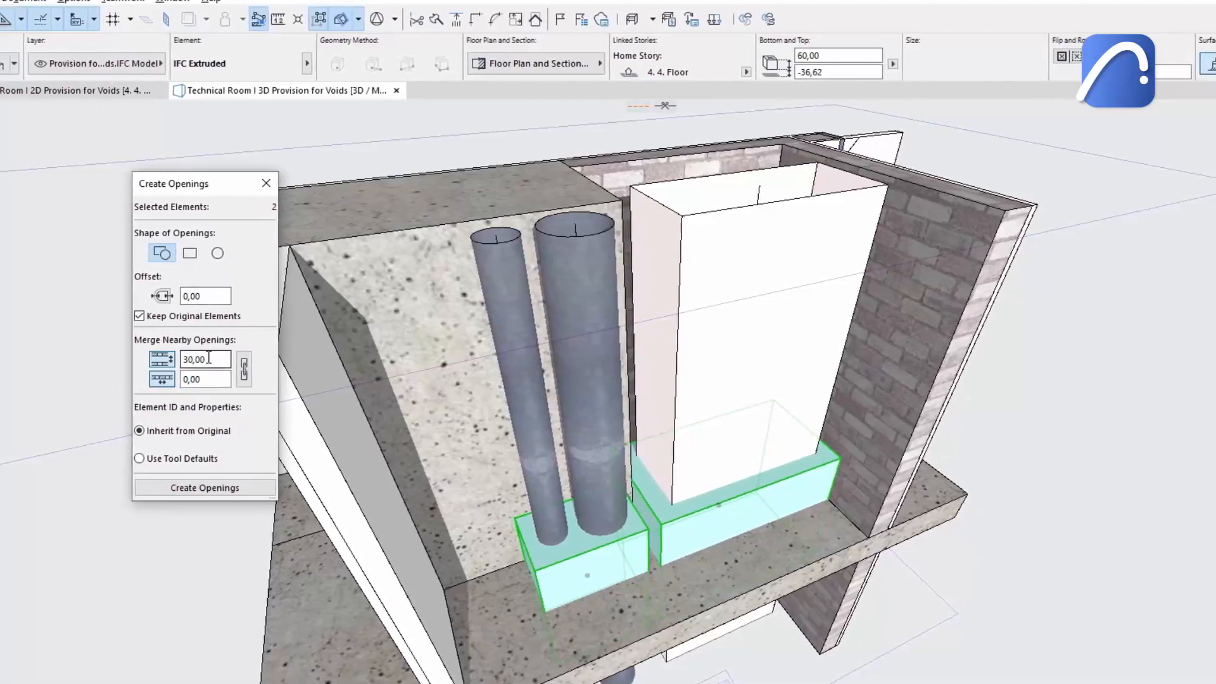
pyautogui.click(245, 370)
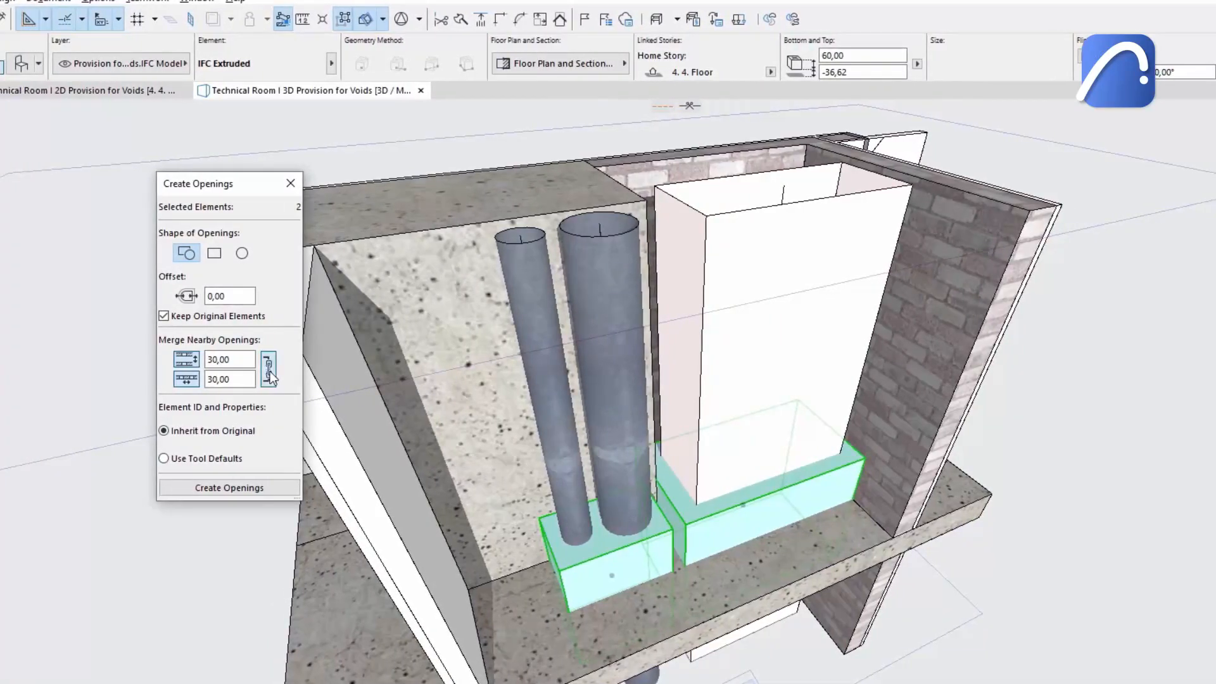
pyautogui.click(237, 487)
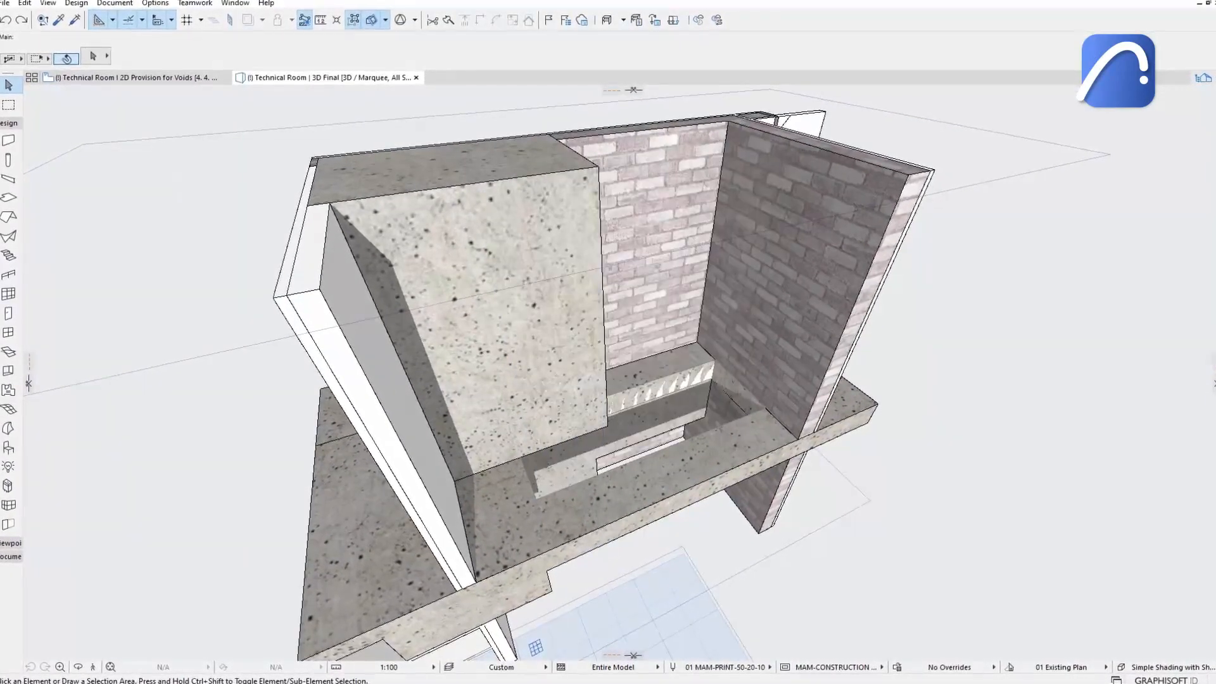
# Reshape the outline of the new slab opening in the 3D view around the wall corner.
pyautogui.keyDown('shift'); pyautogui.moveTo(787, 332); pyautogui.dragTo(646, 361, button='middle'); pyautogui.keyUp('shift')
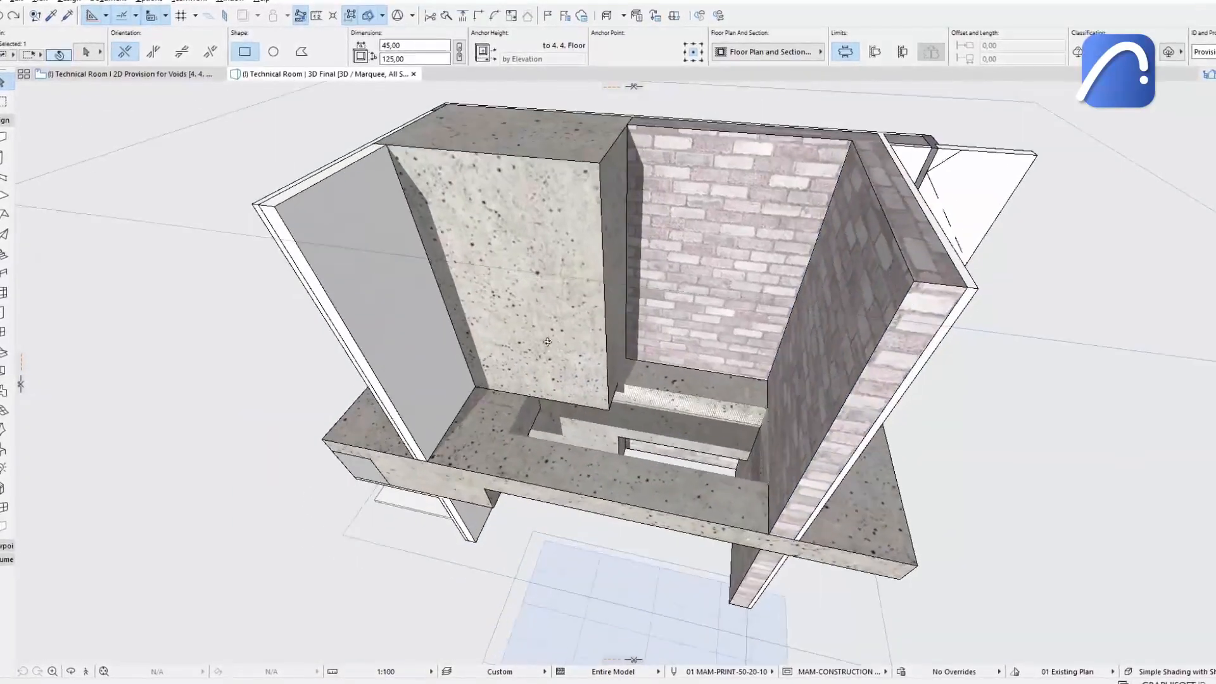
pyautogui.scroll(4, 680, 415)
pyautogui.click(588, 348)
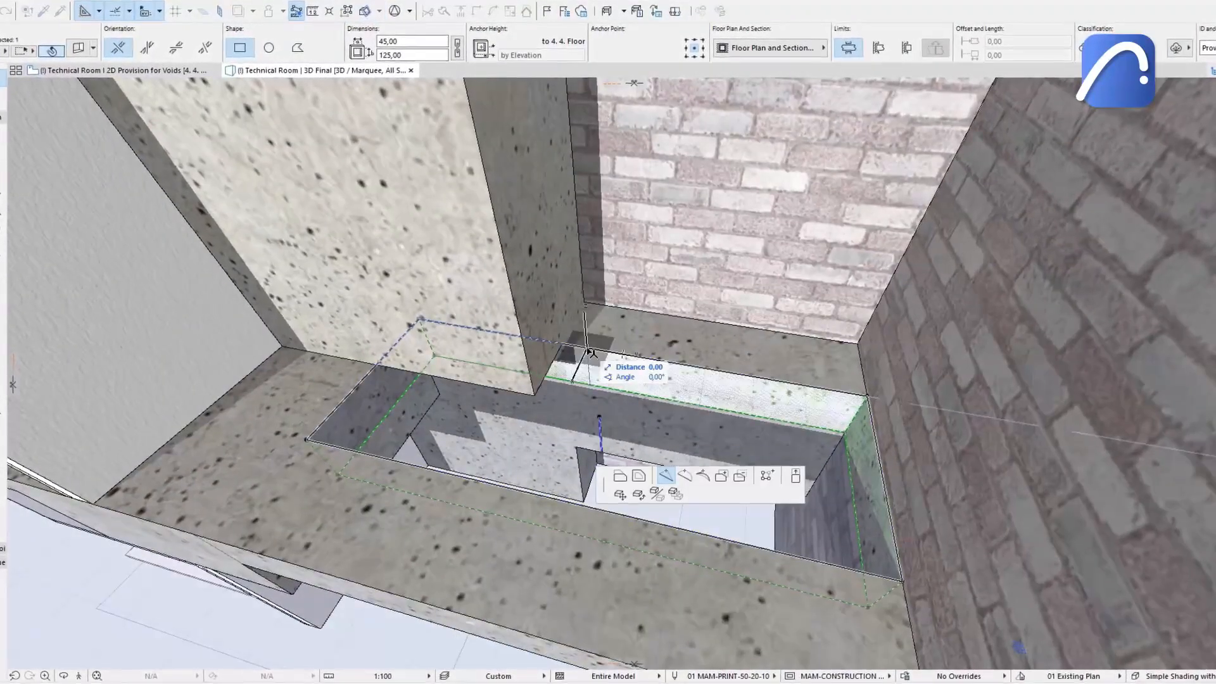
pyautogui.click(562, 344)
pyautogui.click(562, 344)
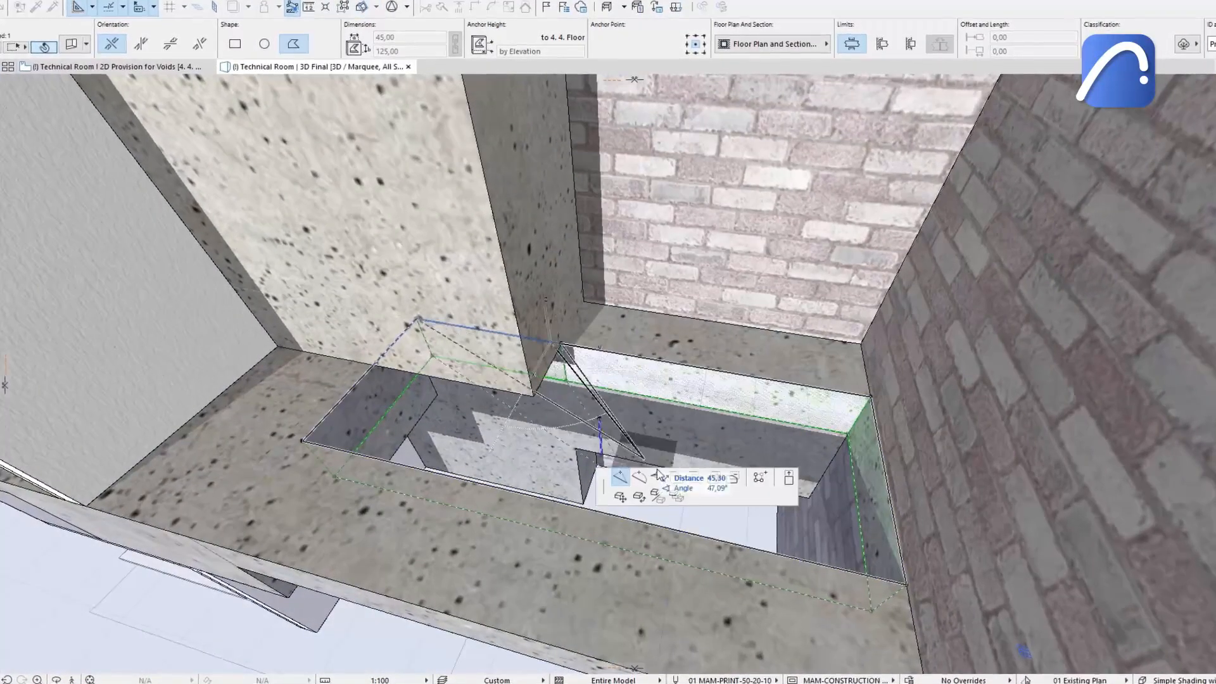
pyautogui.click(677, 478)
pyautogui.click(534, 397)
pyautogui.scroll(-3, 534, 397)
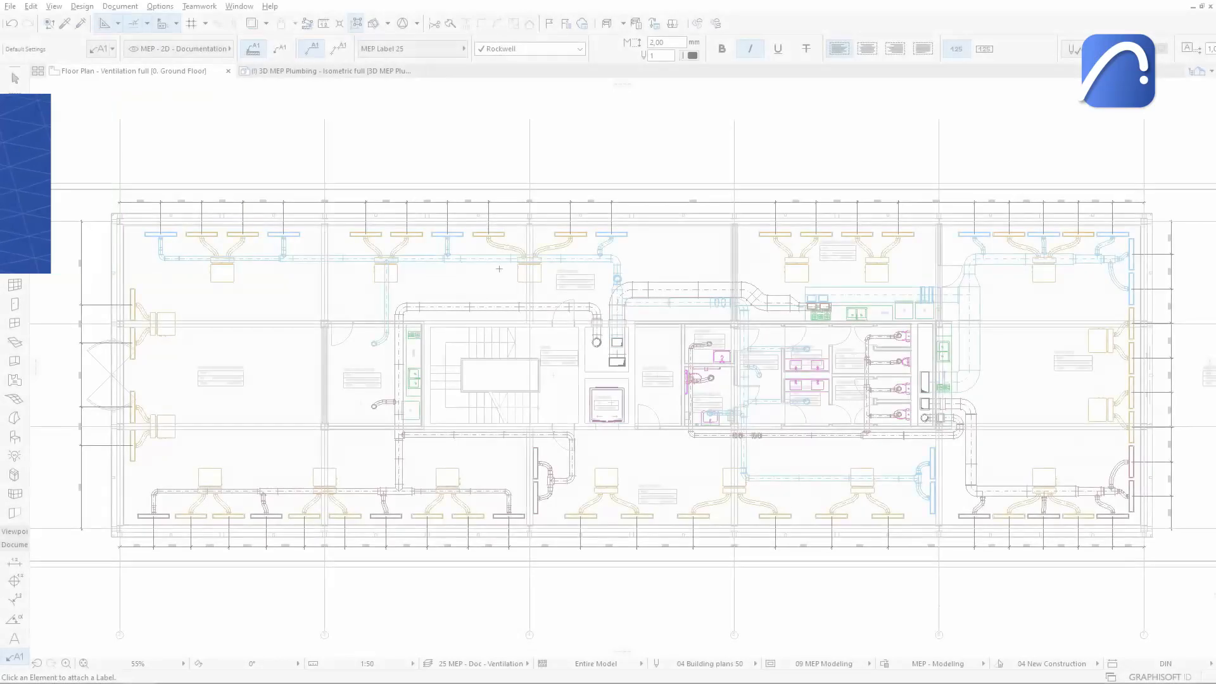
# Label the ducts and the duct transition on the ventilation floor plan with MEP labels.
pyautogui.scroll(6, 499, 269)
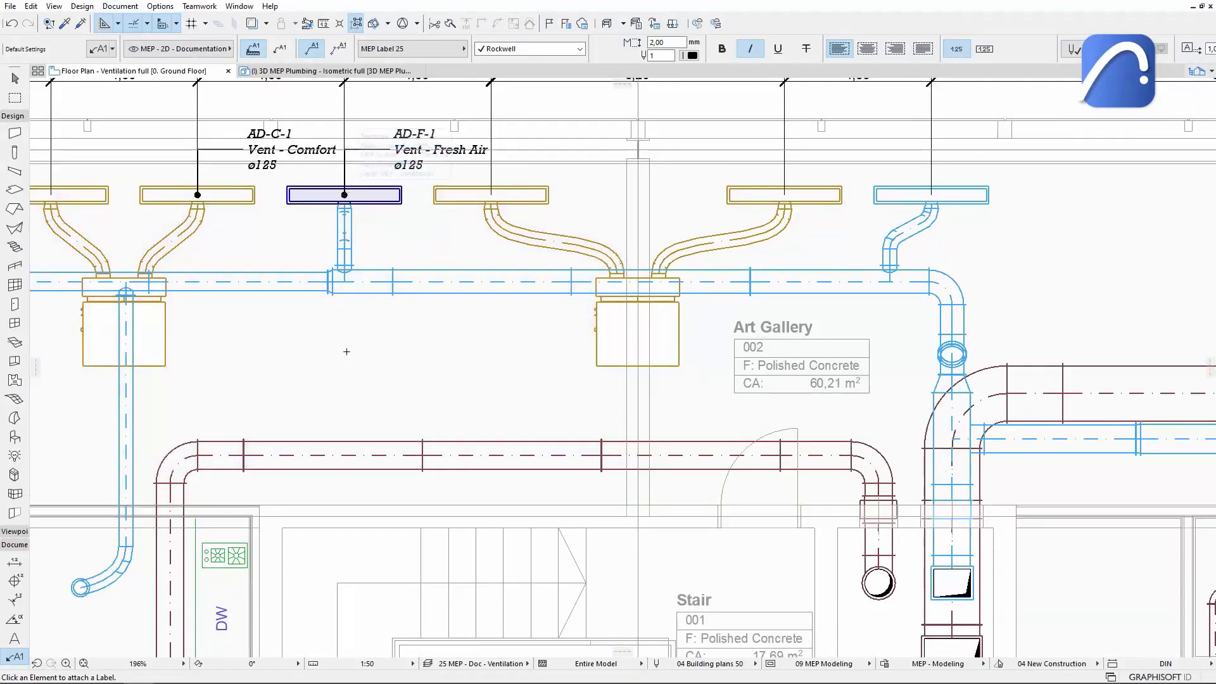
pyautogui.click(335, 455)
pyautogui.click(241, 281)
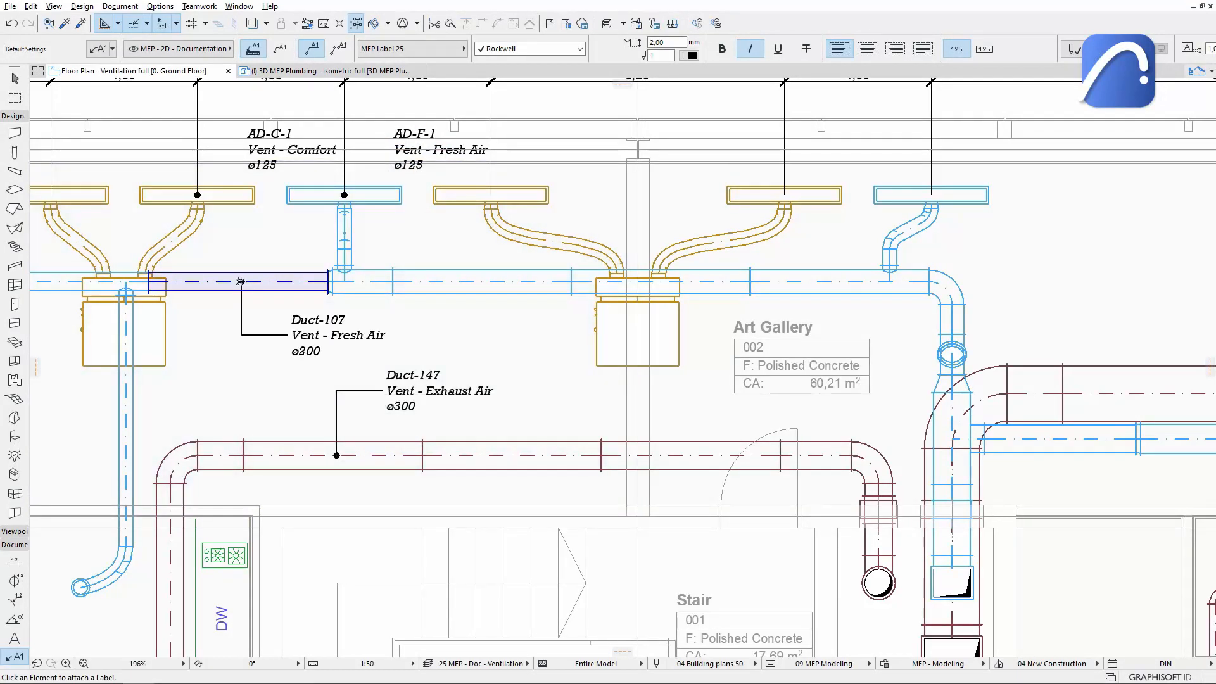
pyautogui.click(953, 382)
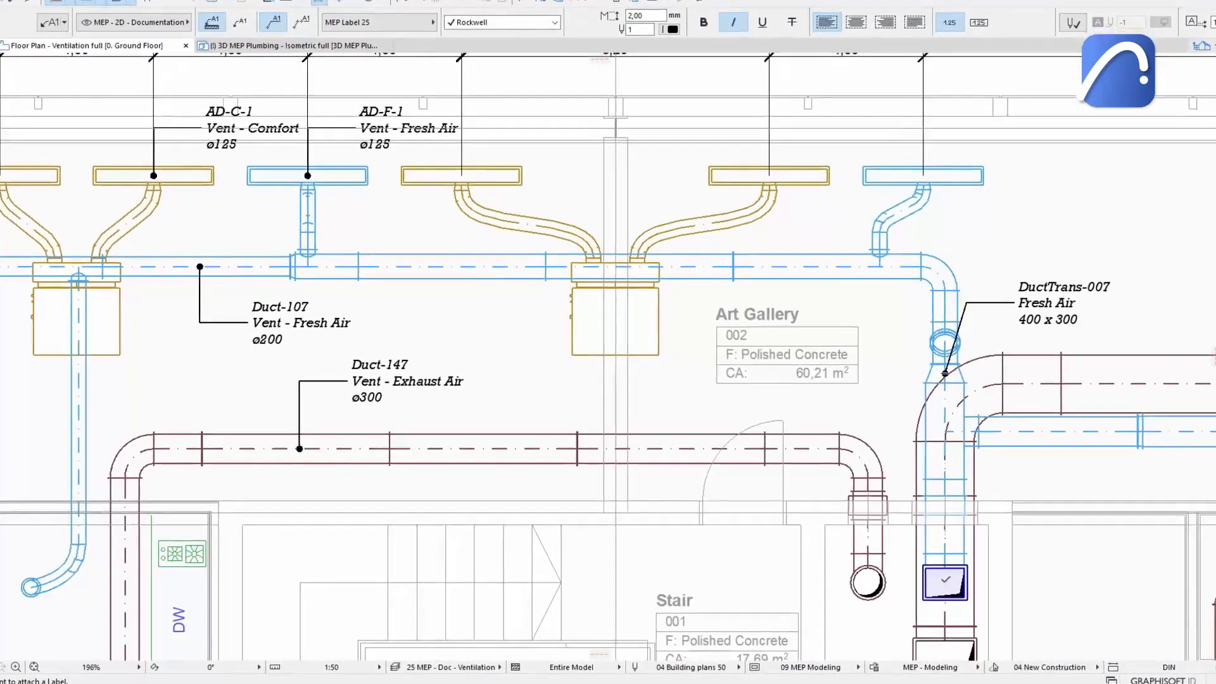
pyautogui.click(953, 582)
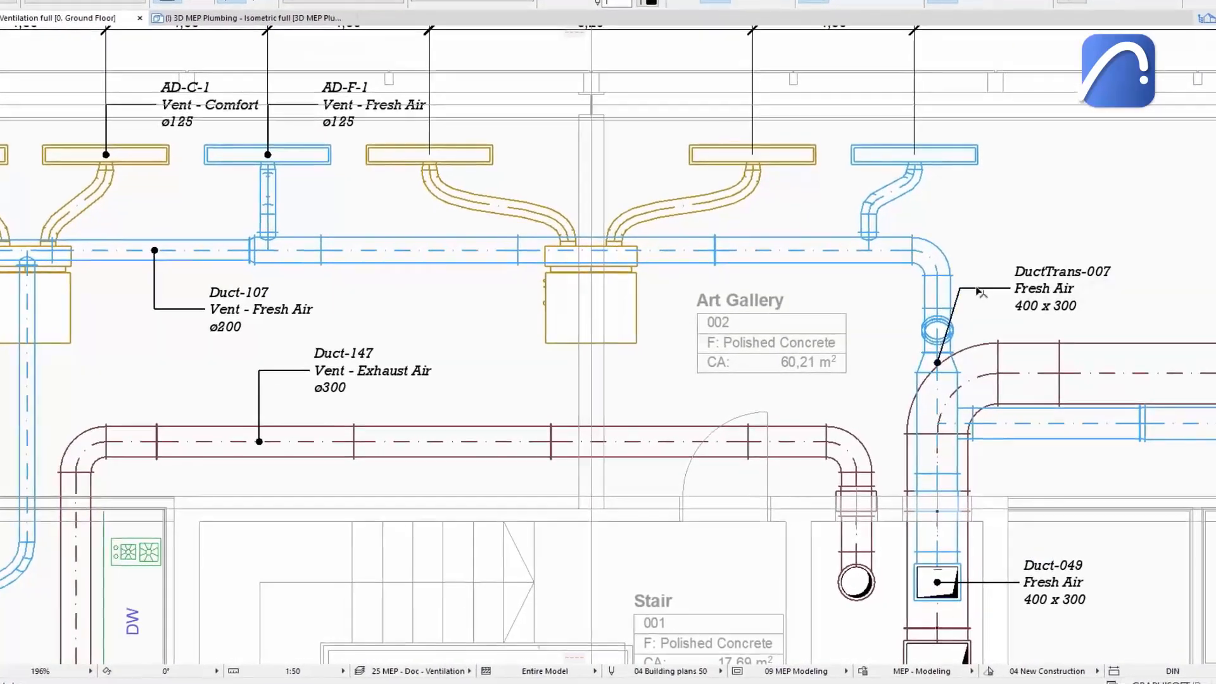
# Open the DuctTrans-007 label's settings and set its symbol label to display data by Name and Value.
pyautogui.rightClick(981, 293)
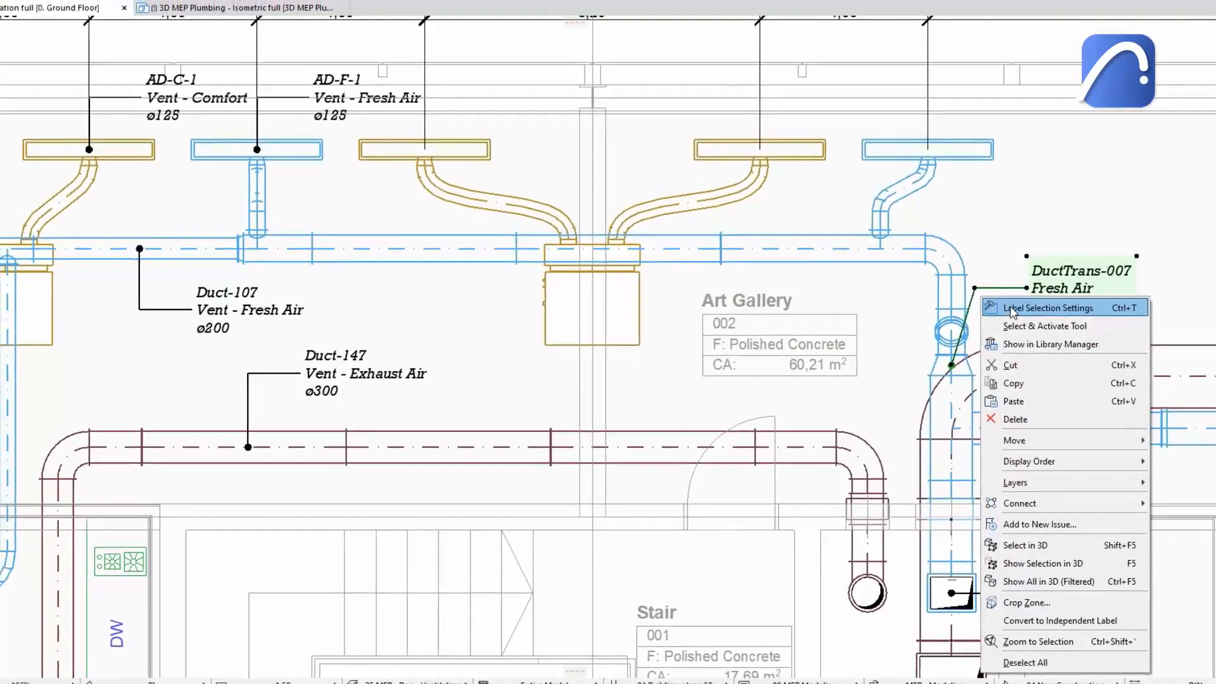
pyautogui.click(1020, 312)
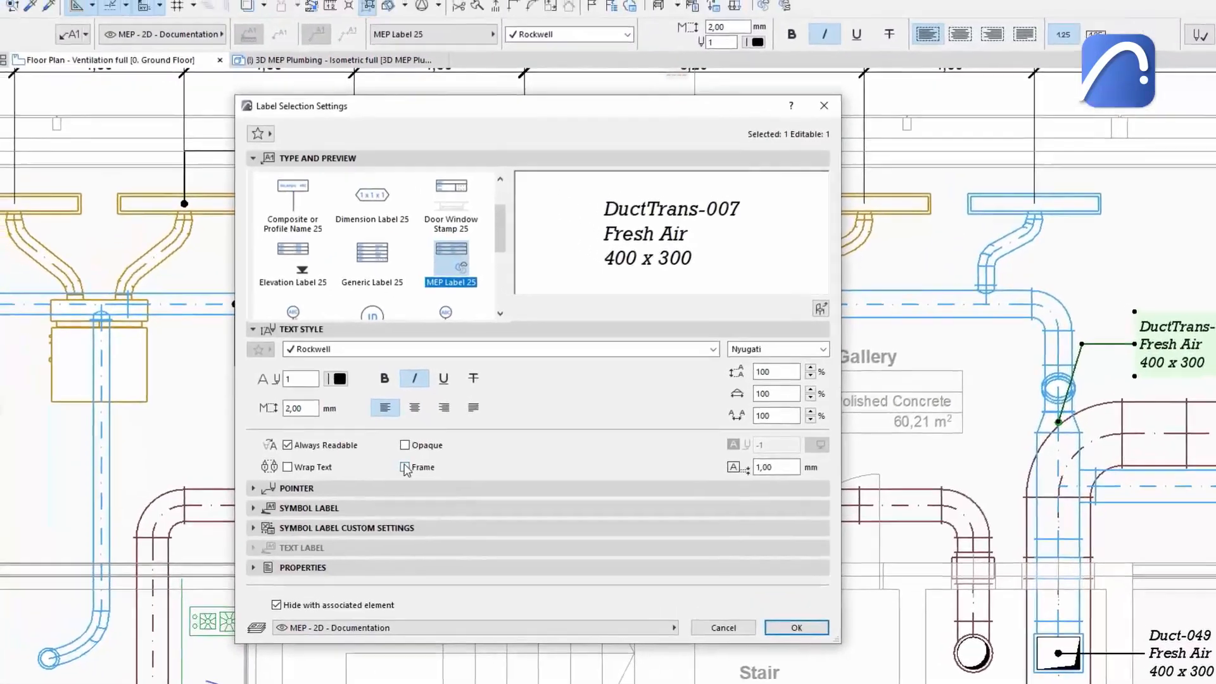
pyautogui.click(372, 447)
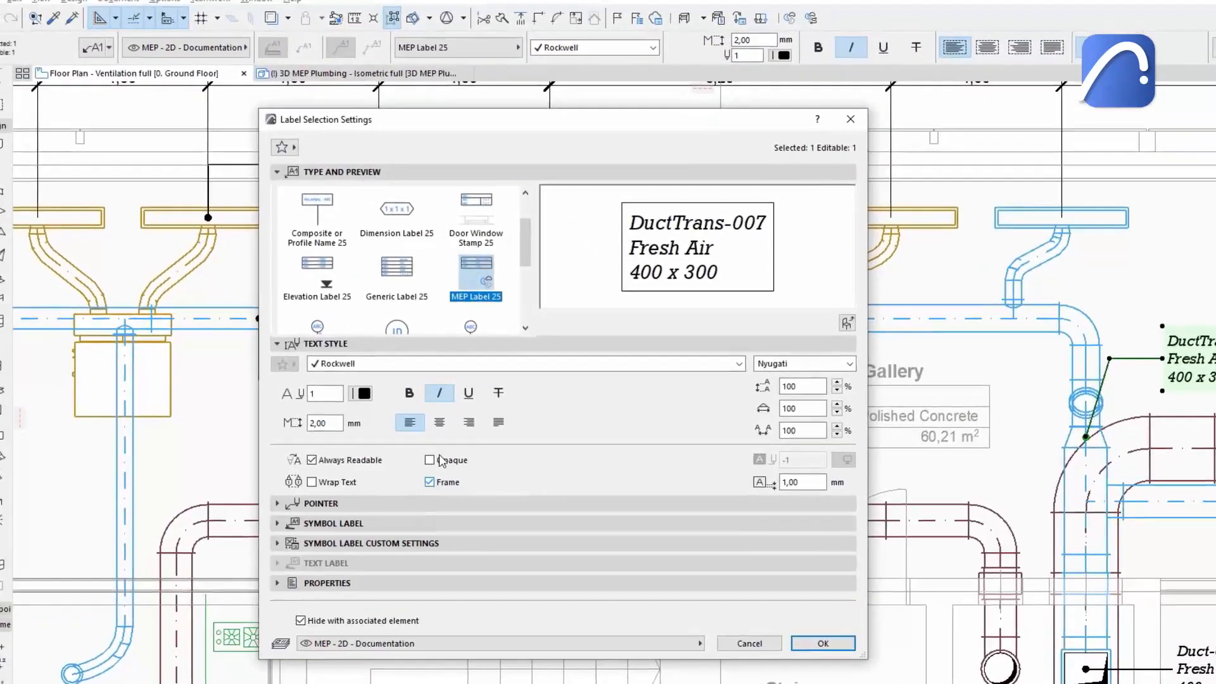
pyautogui.click(411, 311)
pyautogui.click(453, 360)
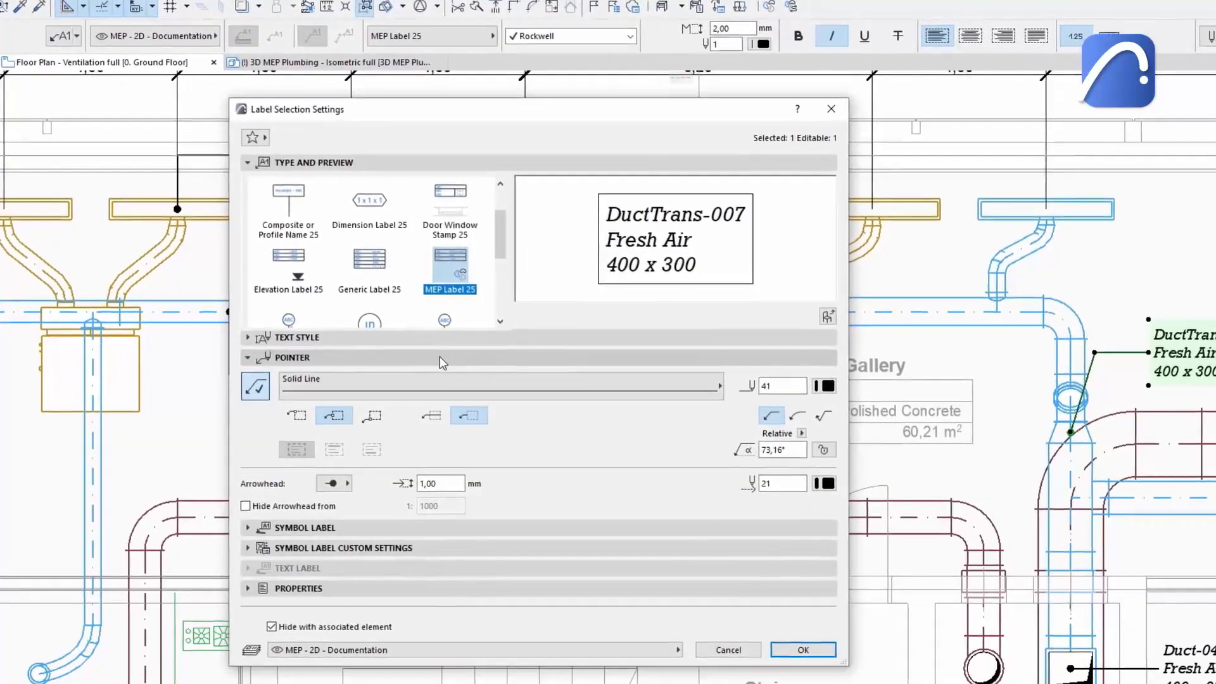
pyautogui.click(451, 361)
pyautogui.click(446, 381)
pyautogui.click(412, 376)
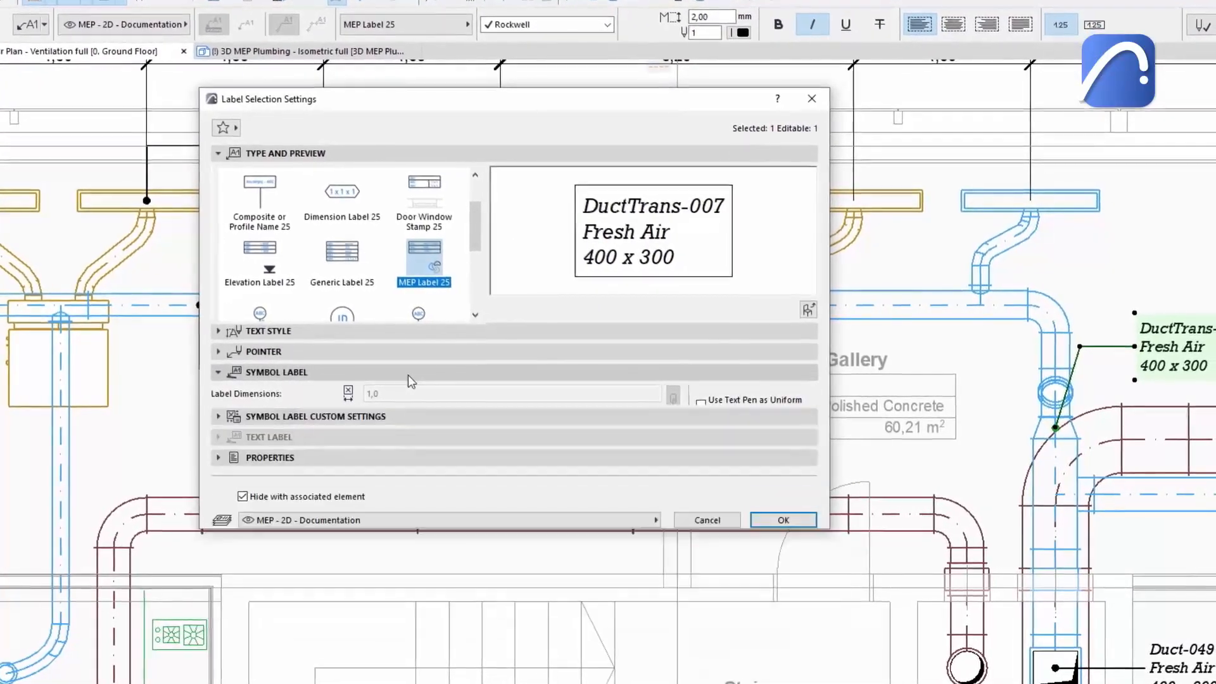
pyautogui.click(393, 397)
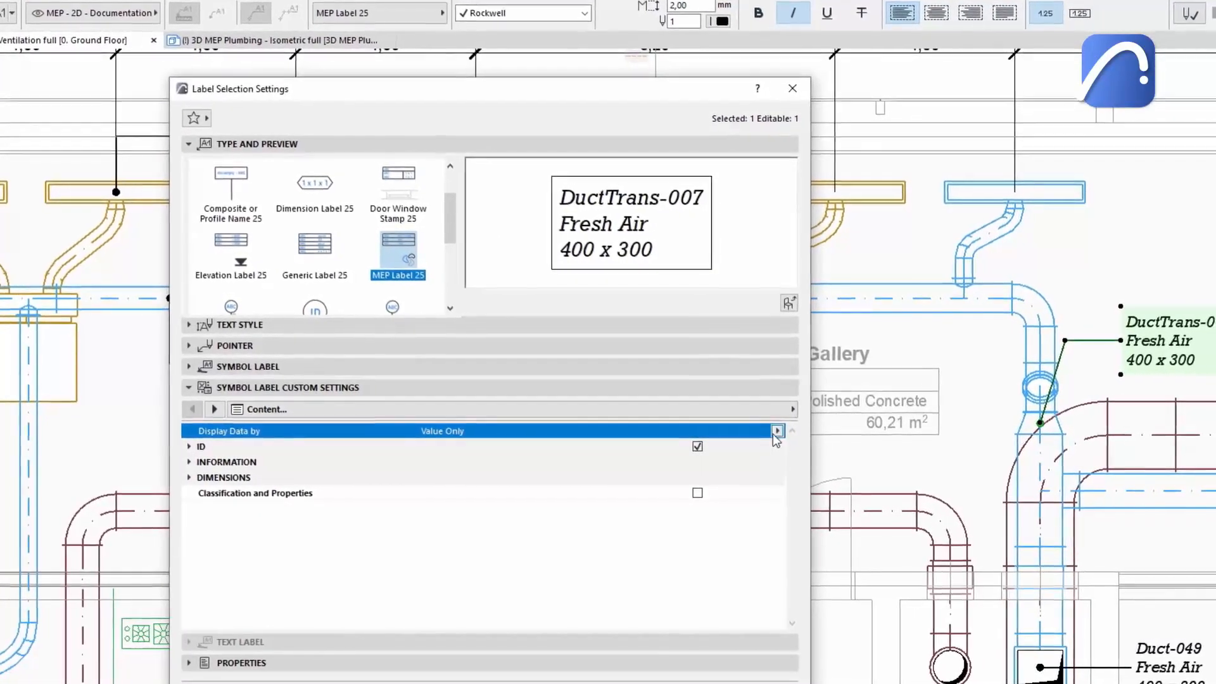
pyautogui.click(787, 433)
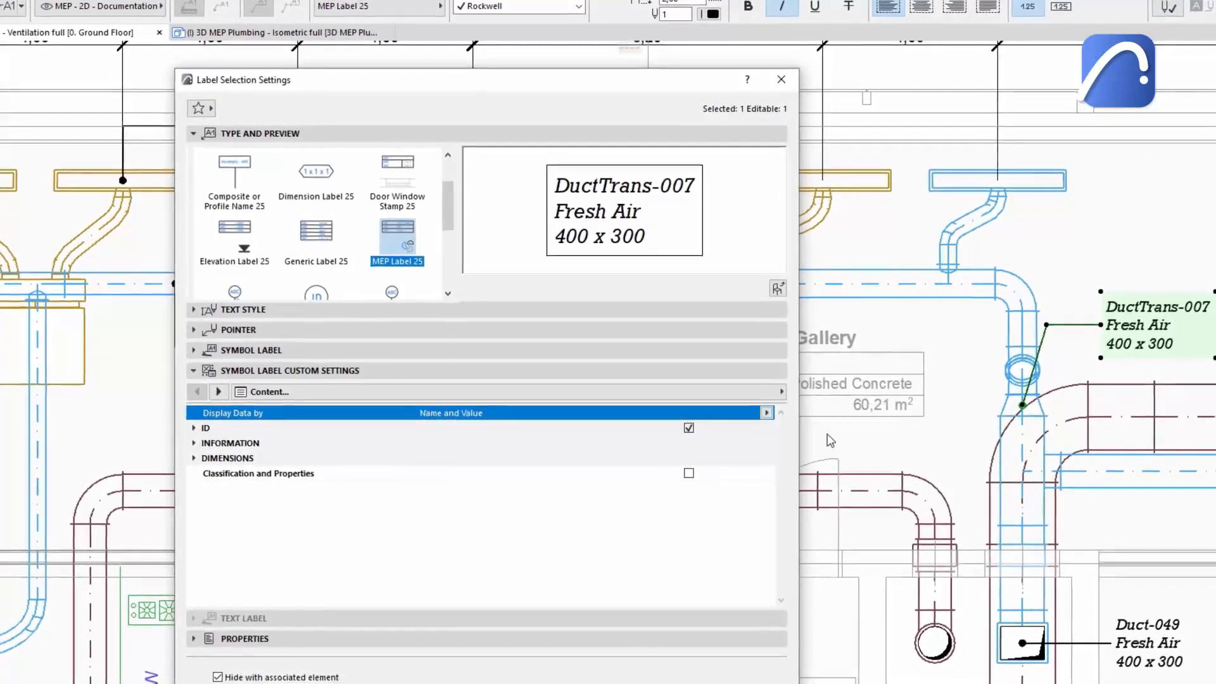
# Add the IFC Type property to the label content, show units in mm, and apply the label settings.
pyautogui.click(689, 425)
pyautogui.click(689, 426)
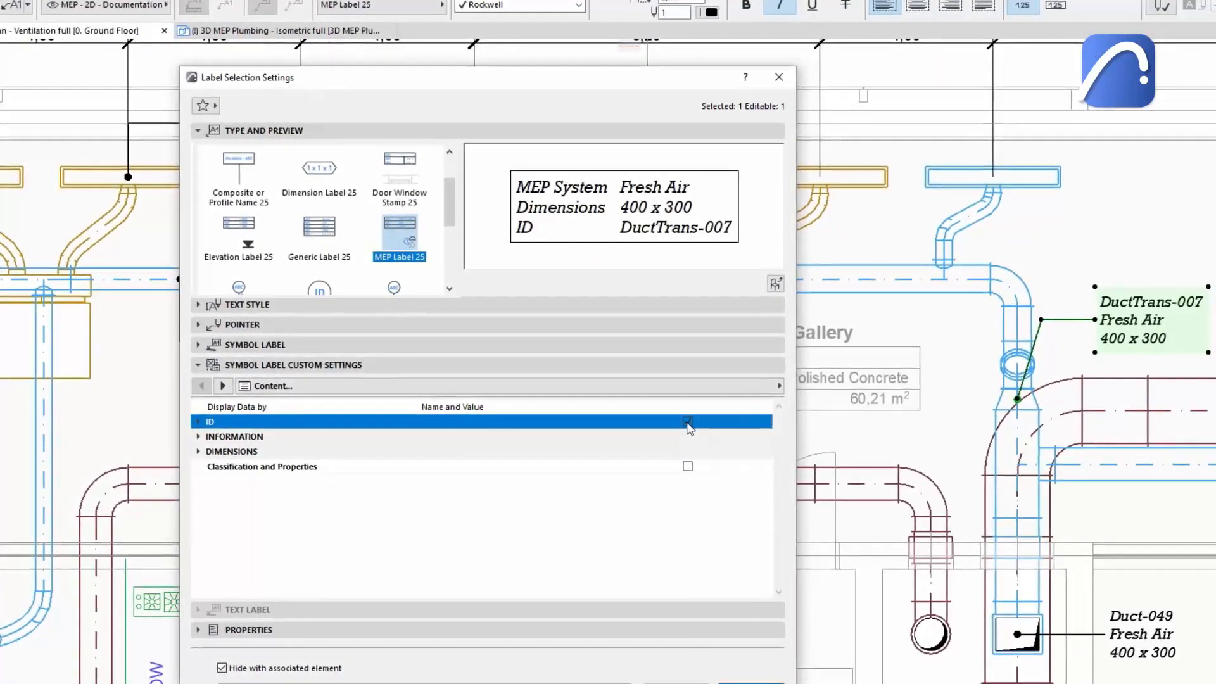
pyautogui.click(200, 434)
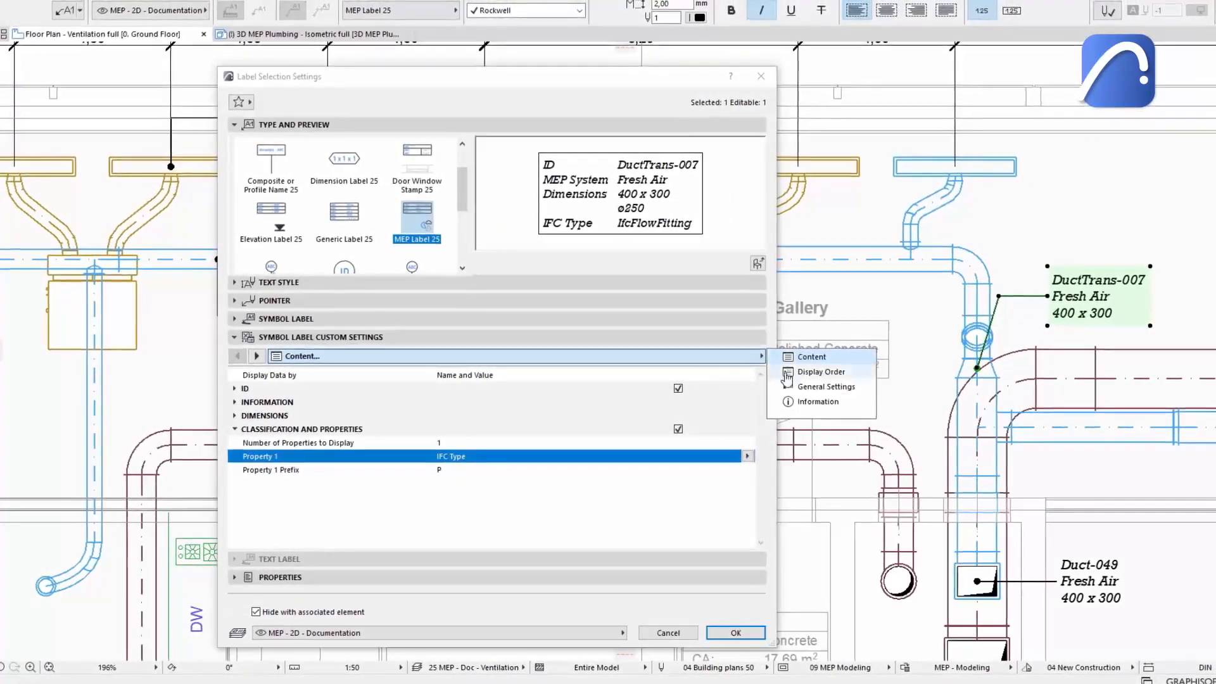
pyautogui.click(822, 386)
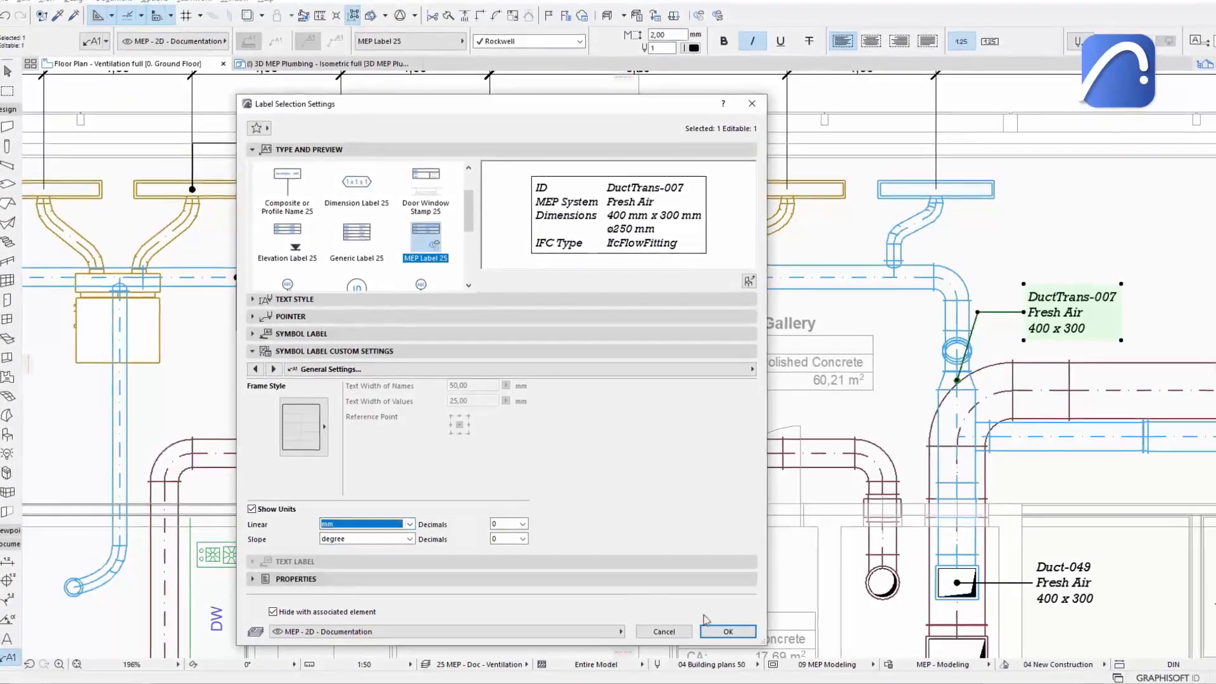
pyautogui.click(728, 632)
# Select the Flexible Duct 25 on the ventilation plan, edit its width in its settings, and confirm.
pyautogui.click(353, 66)
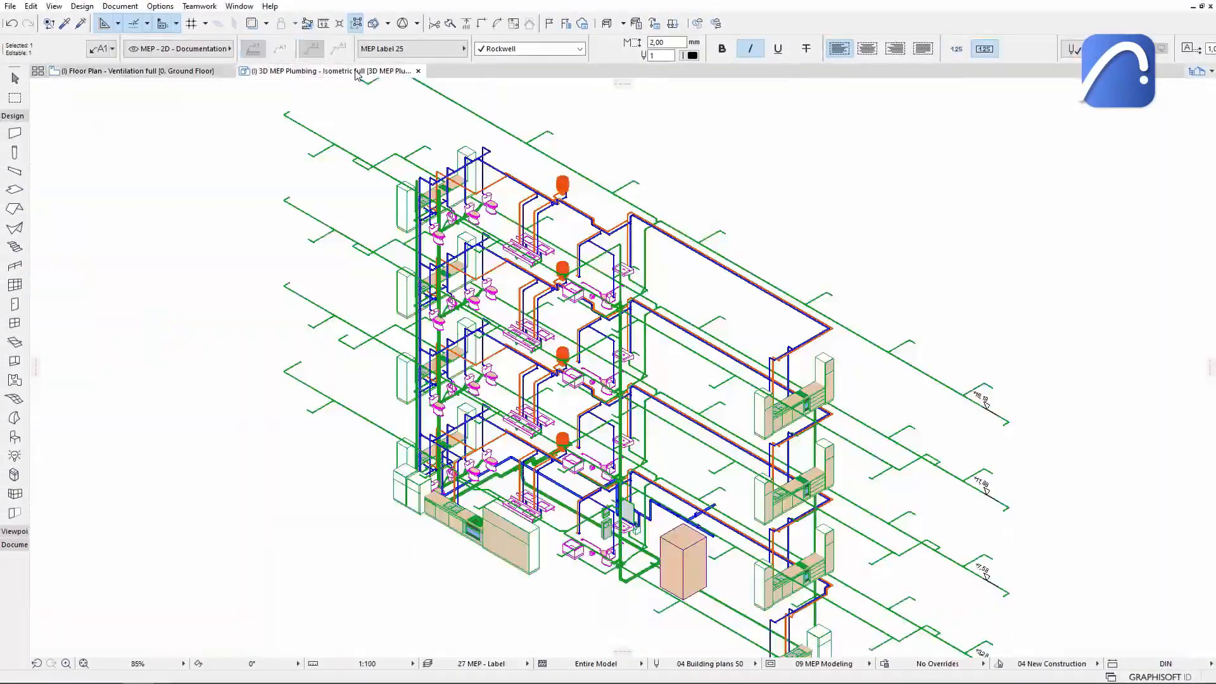
pyautogui.scroll(5, 752, 318)
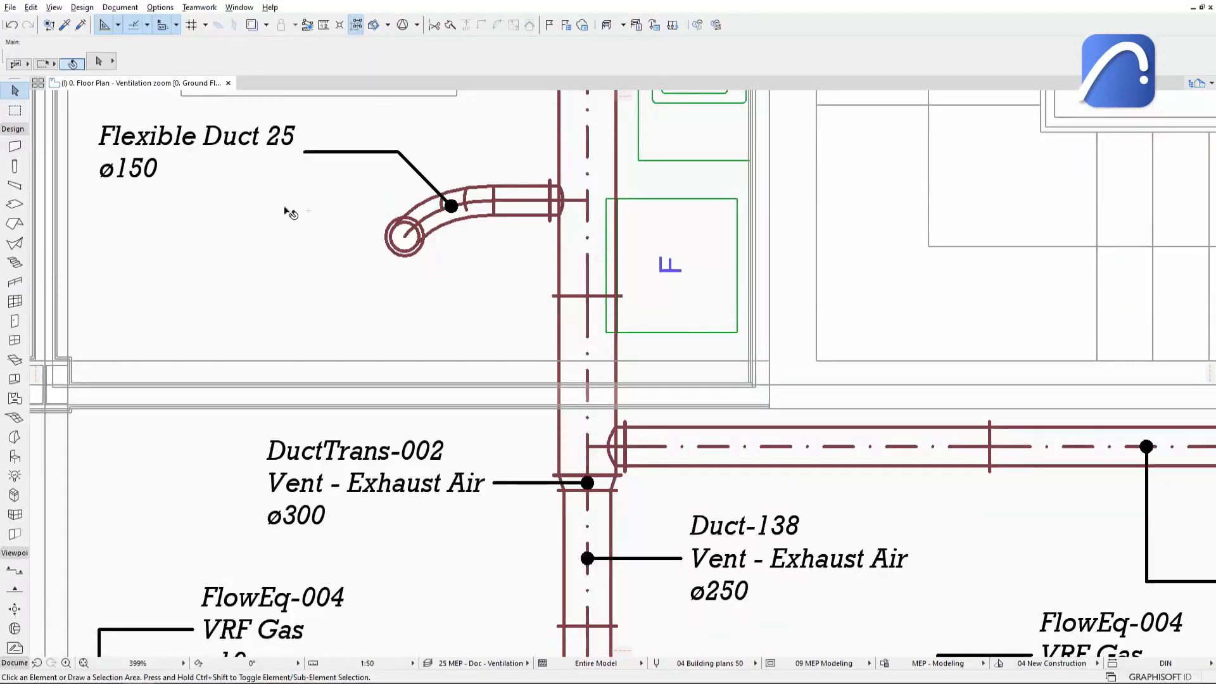
pyautogui.click(442, 222)
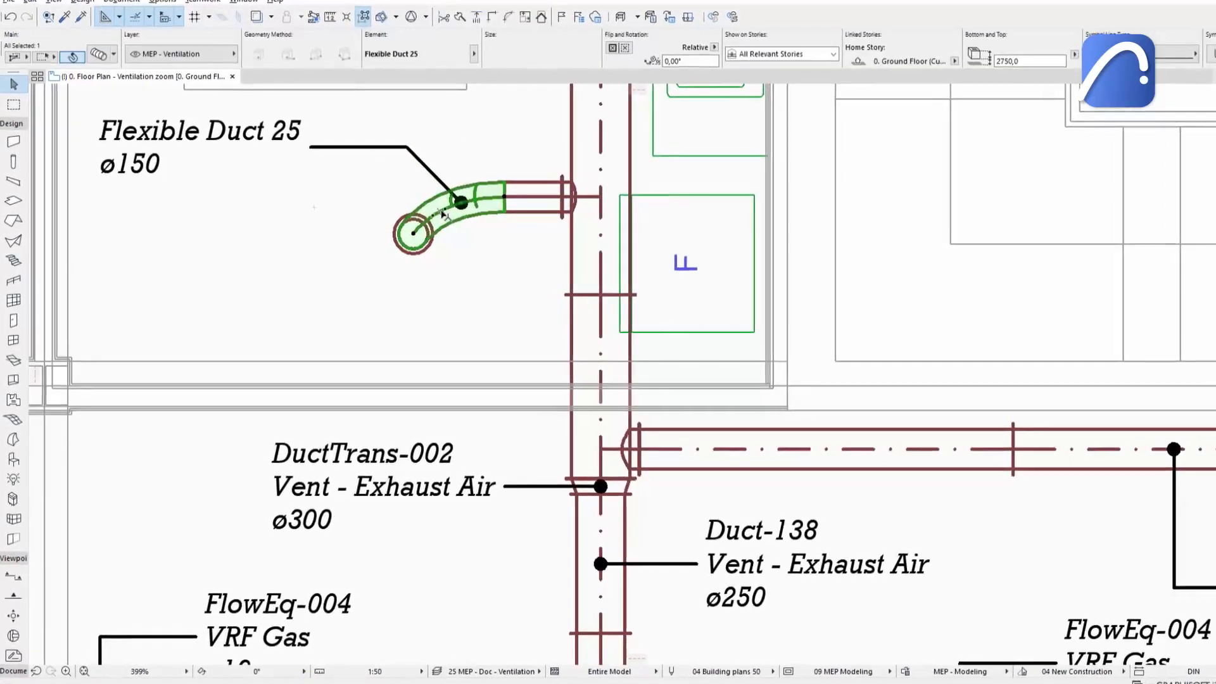
pyautogui.hotkey('ctrl', 't')
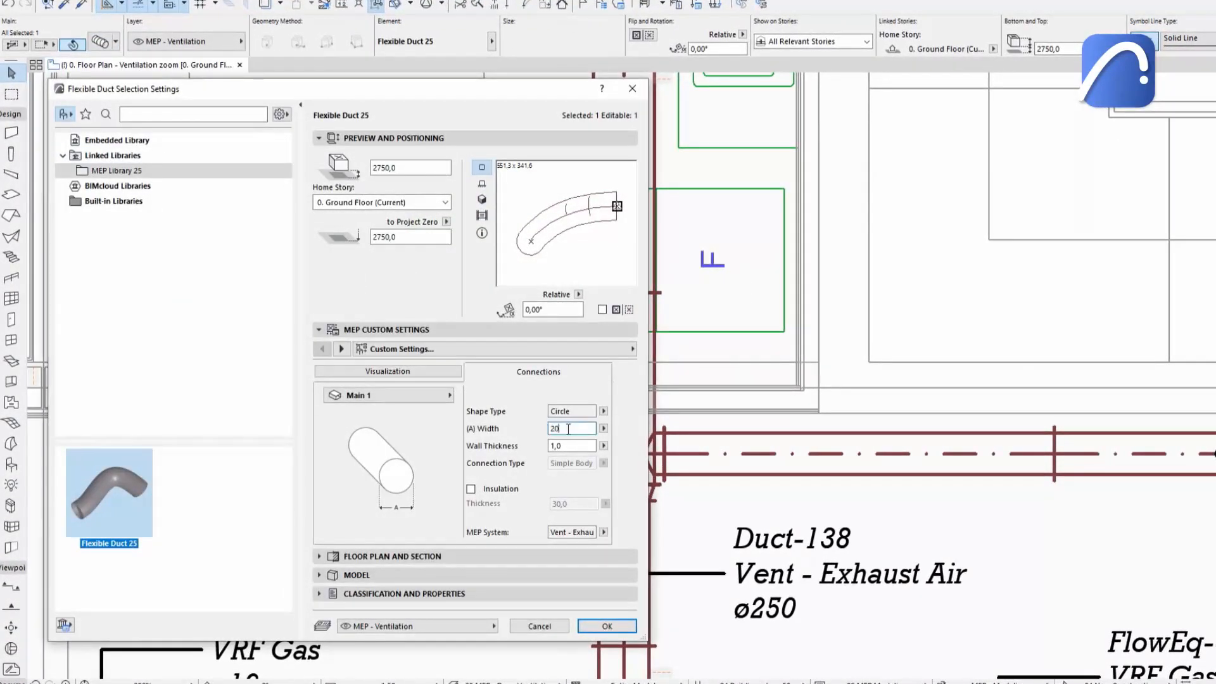
pyautogui.click(607, 627)
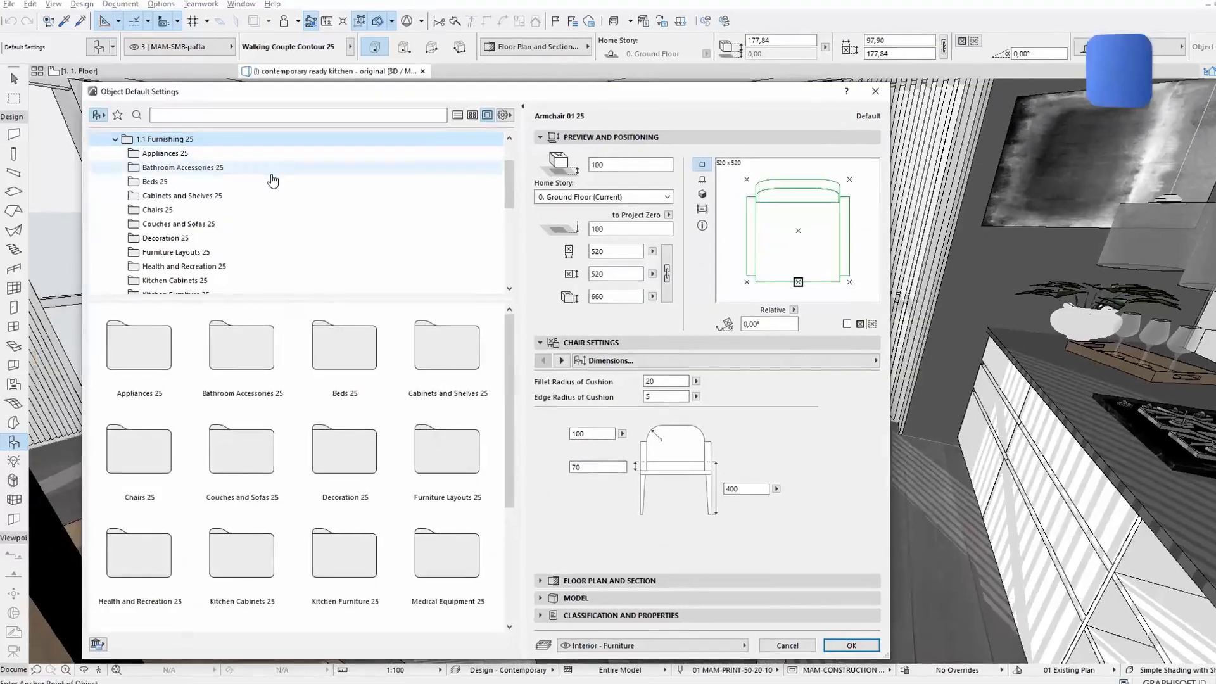
# Browse the Furnishing 25 folders of the object library.
pyautogui.click(272, 182)
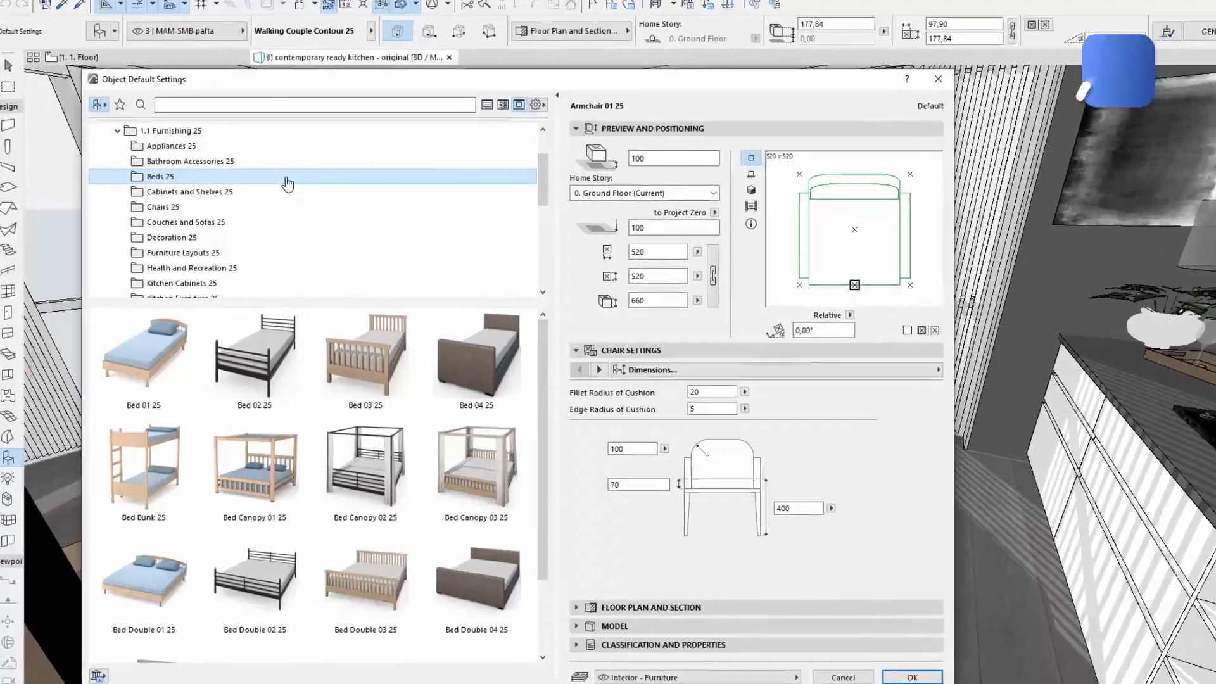
pyautogui.scroll(-2, 580, 465)
pyautogui.scroll(2, 580, 465)
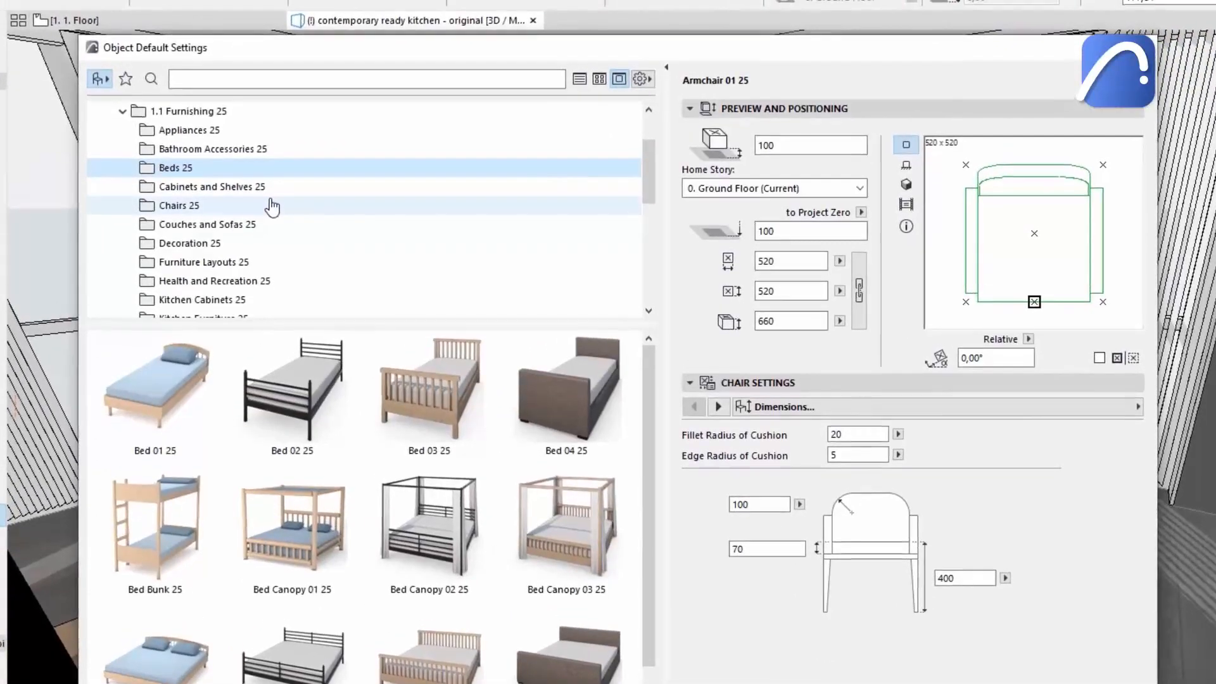
pyautogui.click(251, 206)
pyautogui.moveTo(649, 391); pyautogui.dragTo(637, 429)
# Search the object library for sofa, choose Sofa Bed L-Shape 25 and set it to Sofa Closed.
pyautogui.click(297, 117)
pyautogui.write('sofa')
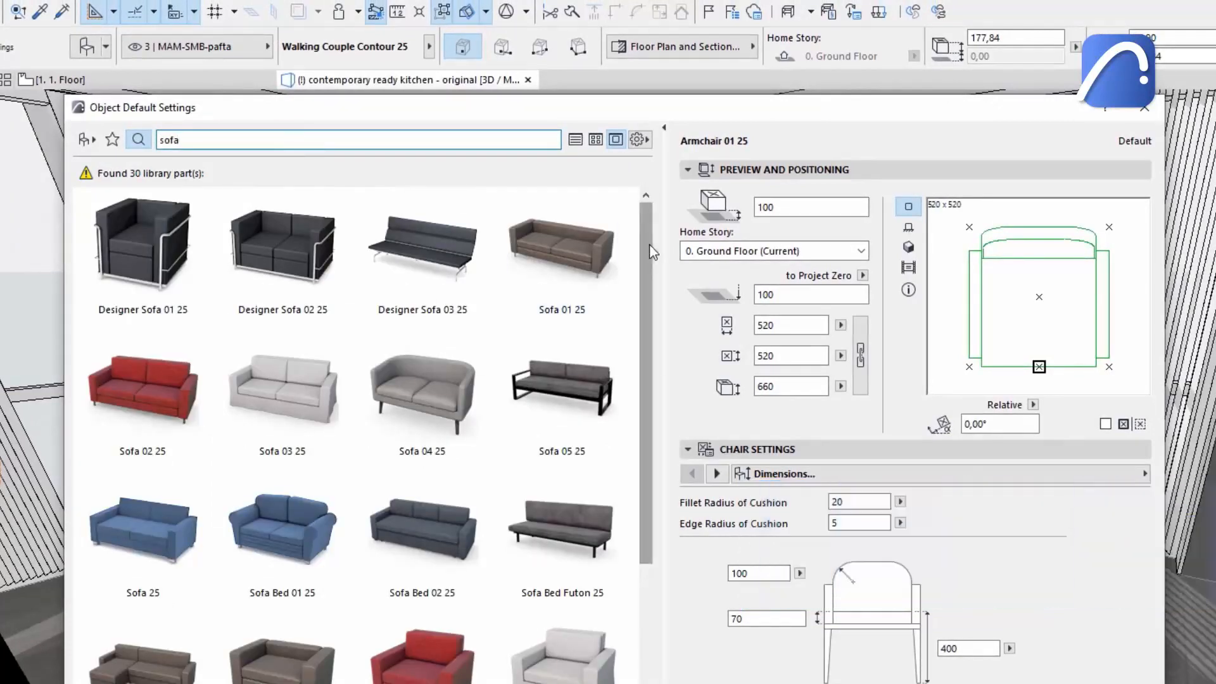
pyautogui.scroll(-3, 652, 252)
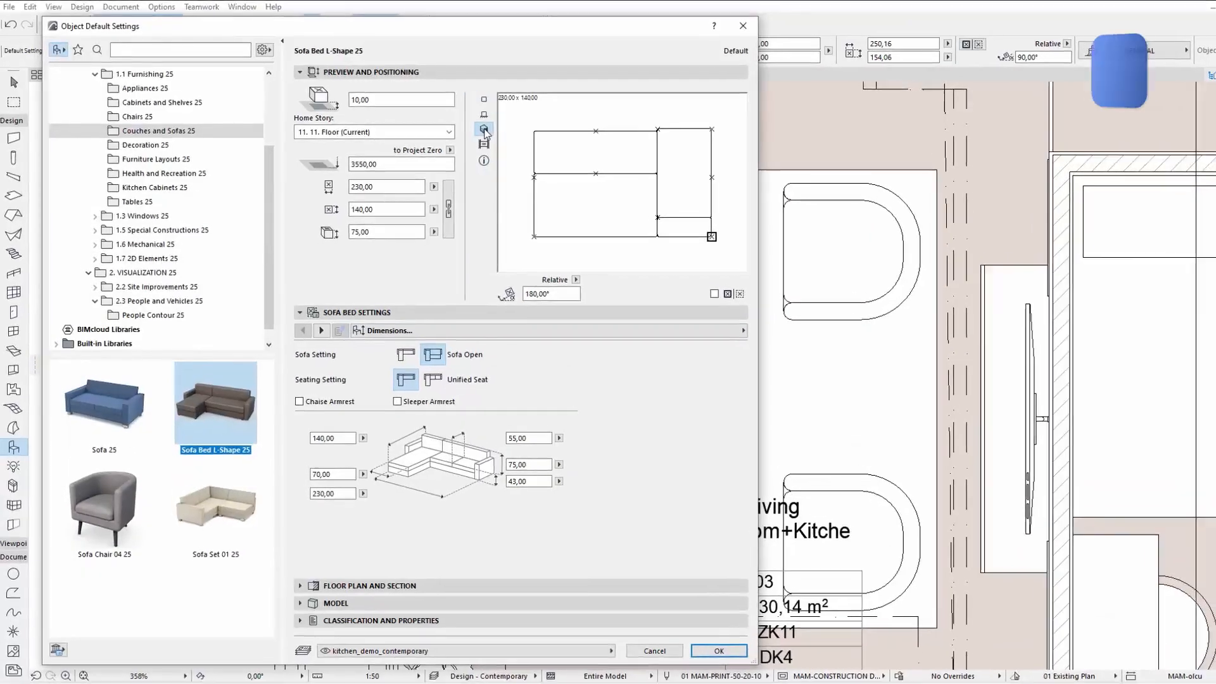
pyautogui.click(528, 139)
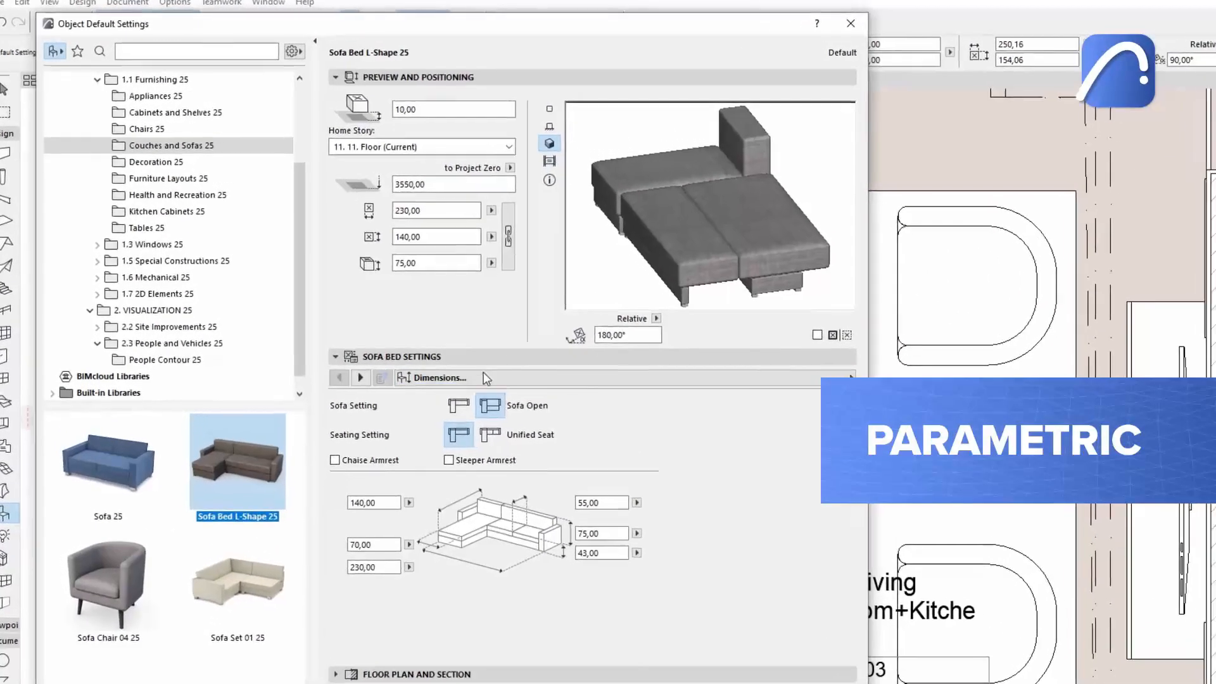
pyautogui.click(444, 390)
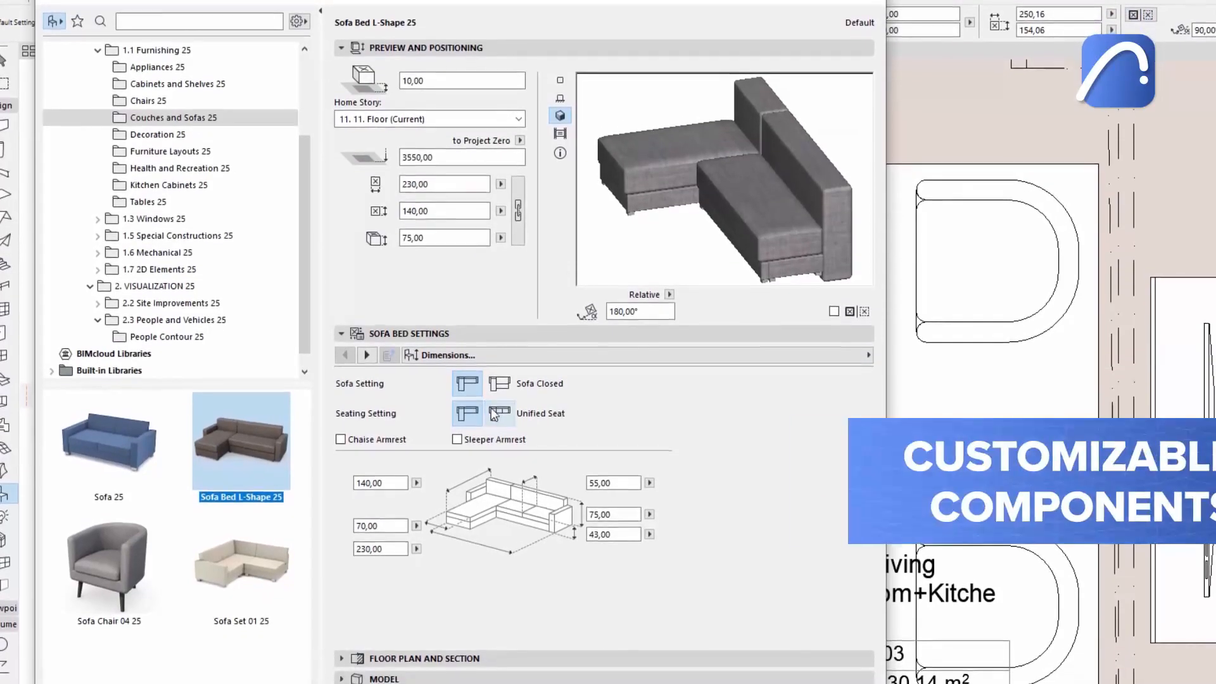
# Switch the sofa bed to Divided Seat and enable both the Sleeper Armrest and Chaise Armrest options.
pyautogui.click(493, 423)
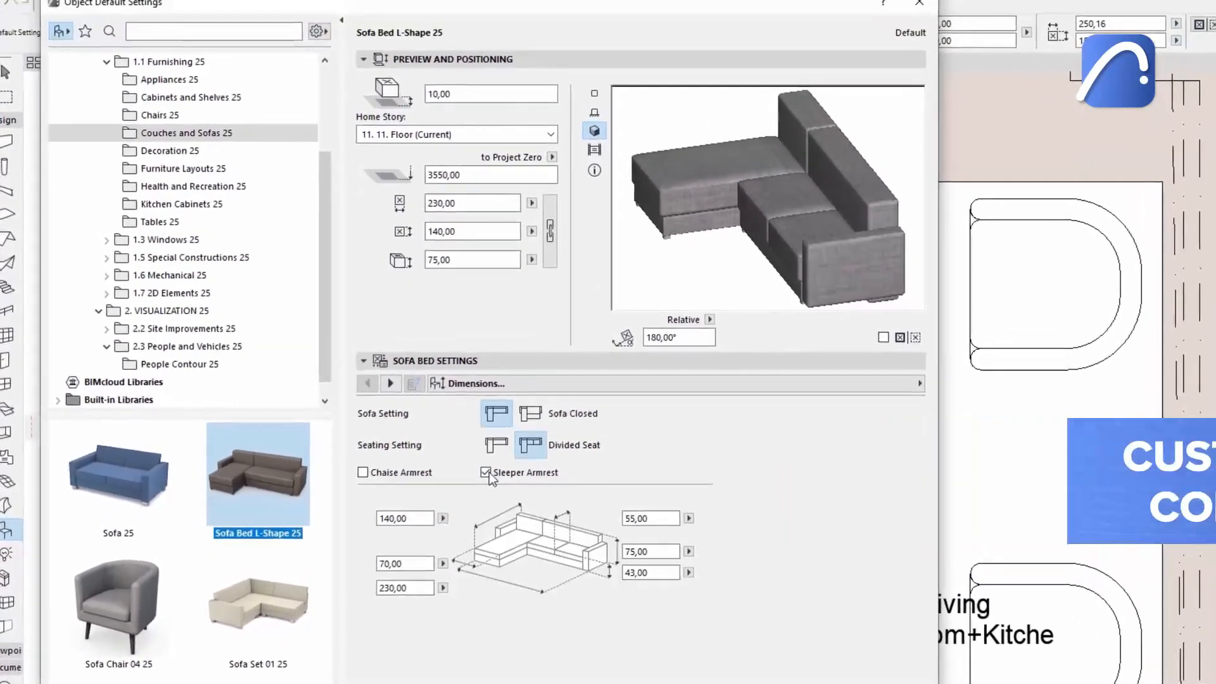
pyautogui.click(457, 413)
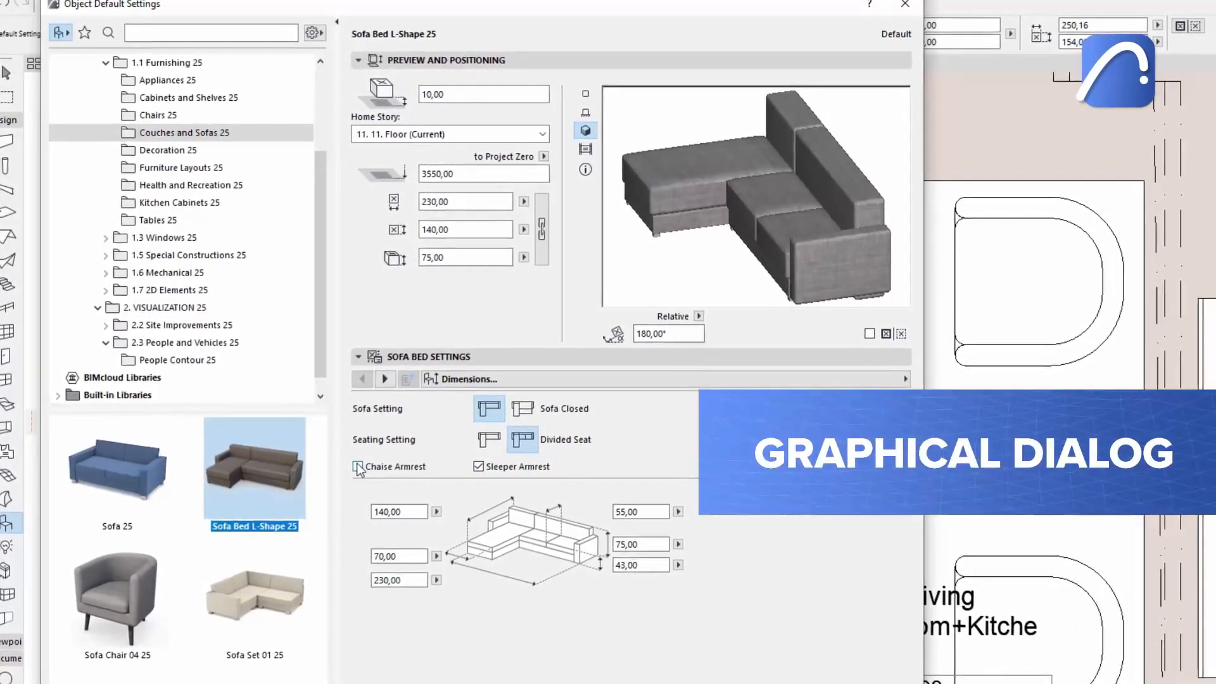
pyautogui.click(390, 471)
# Set the sofa bed's depth to 150 and its overall length to 250 in the dimension diagram.
pyautogui.moveTo(409, 513); pyautogui.dragTo(352, 517)
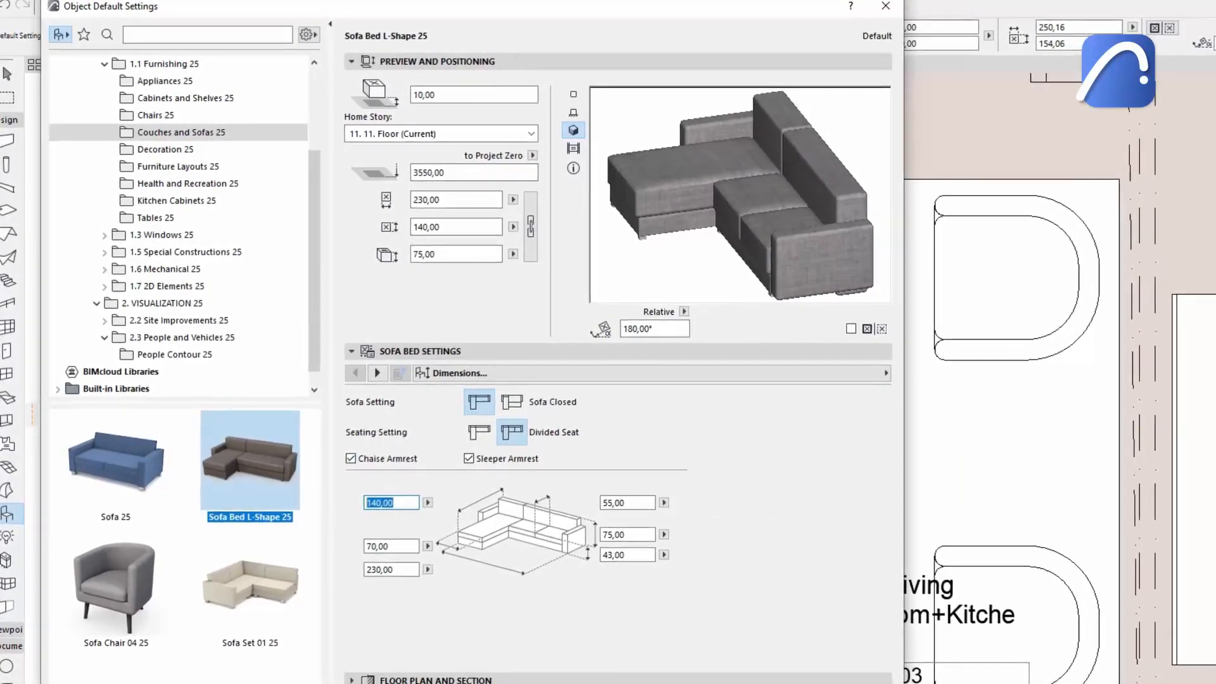
pyautogui.write('150')
pyautogui.doubleClick(401, 573)
pyautogui.write('250')
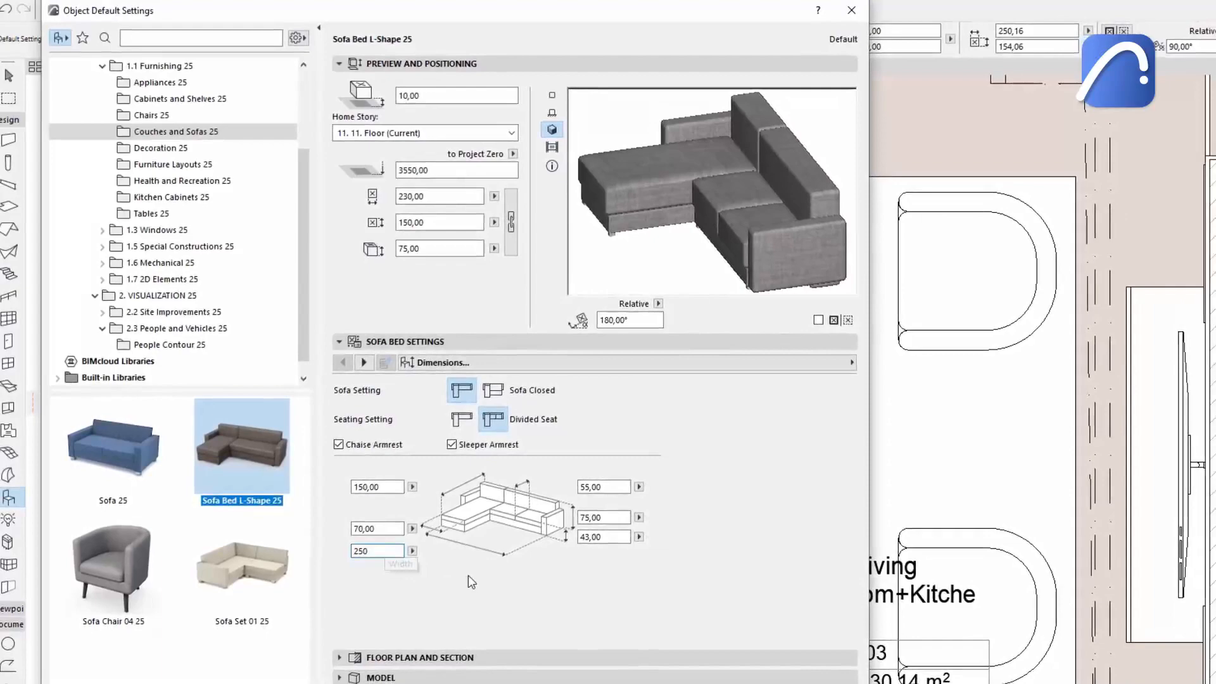
pyautogui.press('Tab')
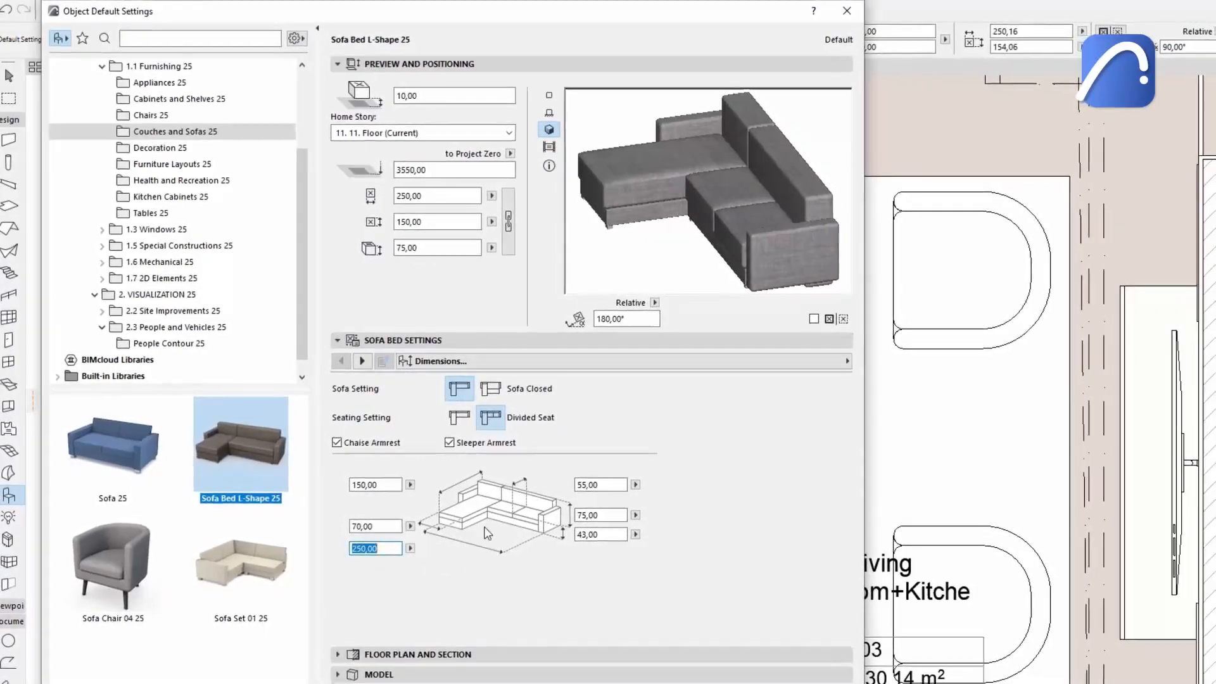
# Rotate the 3D preview to inspect the sofa bed from different sides.
pyautogui.click(824, 252)
pyautogui.click(807, 249)
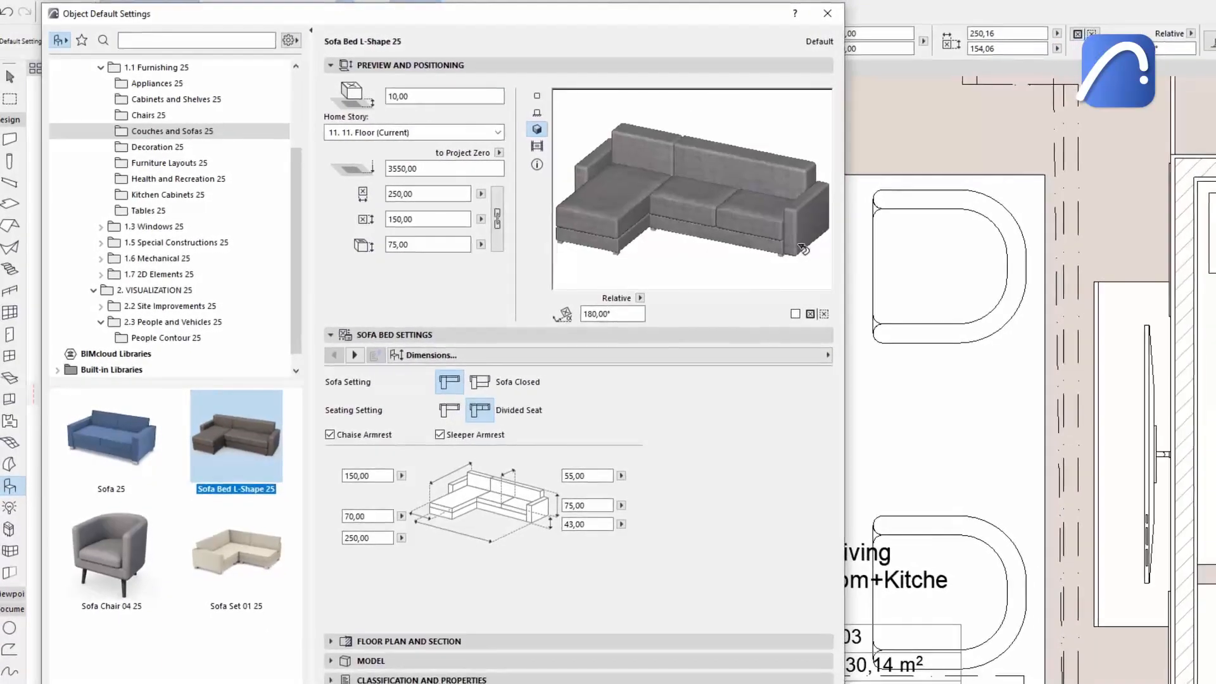
pyautogui.click(809, 250)
pyautogui.click(813, 250)
pyautogui.click(817, 251)
pyautogui.click(798, 247)
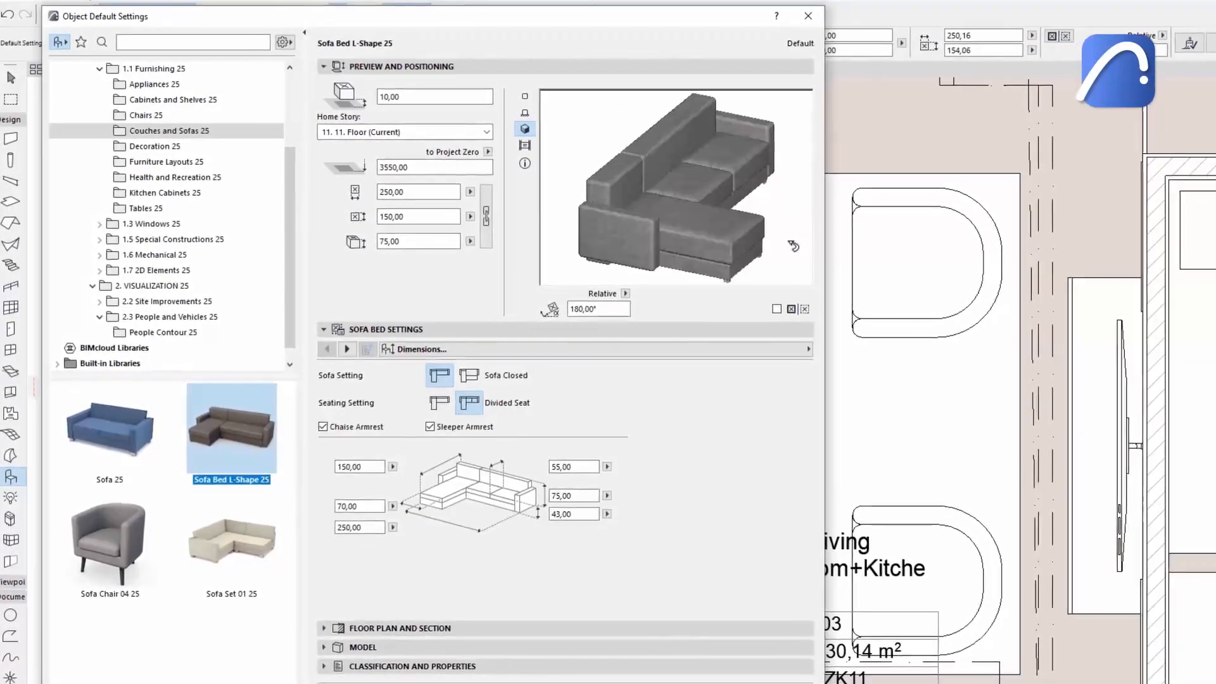
pyautogui.click(798, 247)
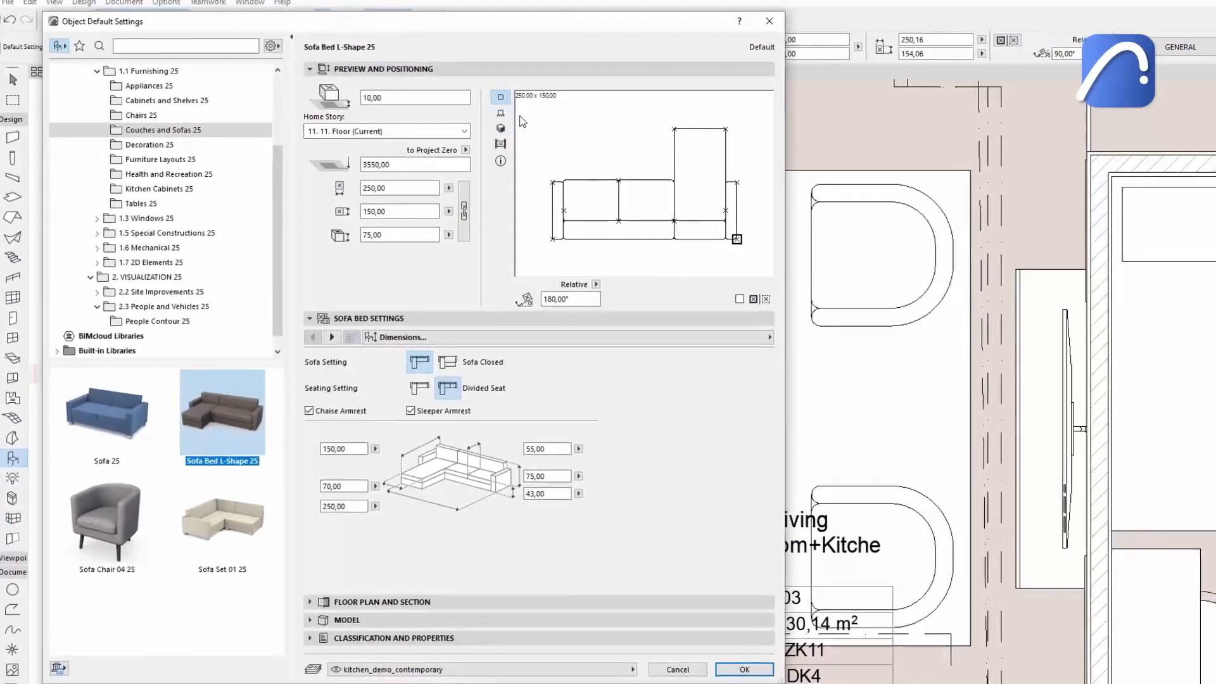
# Rotate the sofa bed to 90° in the plan preview and confirm the object settings.
pyautogui.click(544, 120)
pyautogui.click(531, 120)
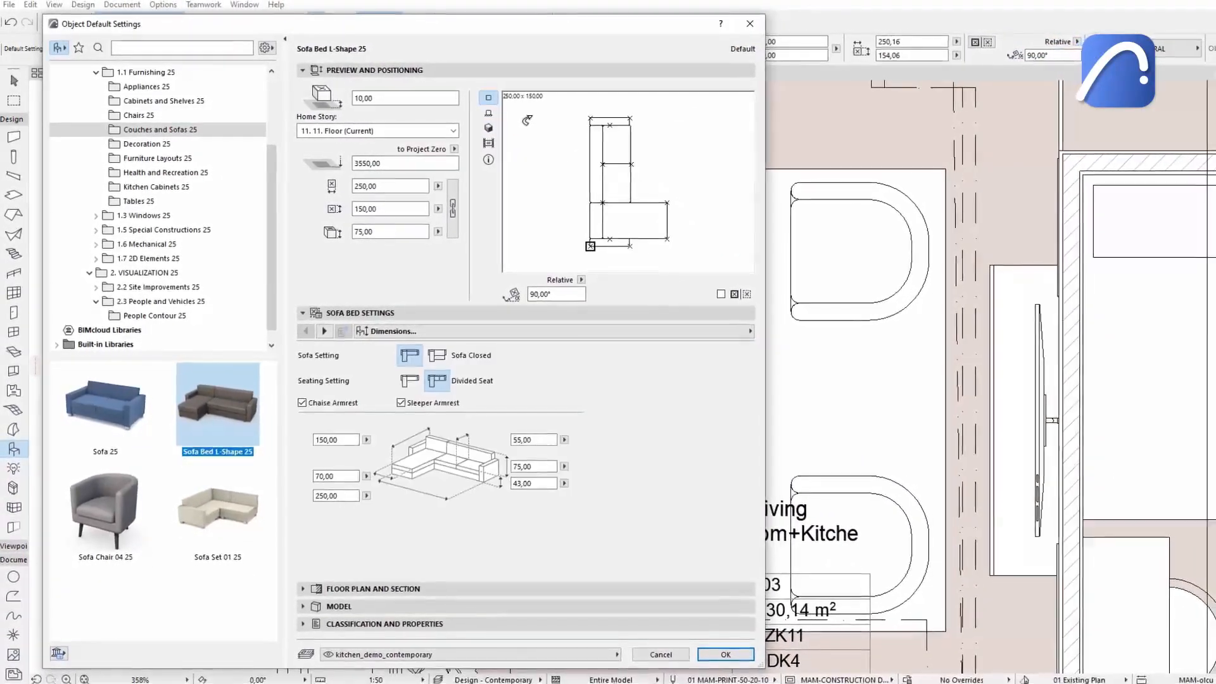
pyautogui.click(711, 643)
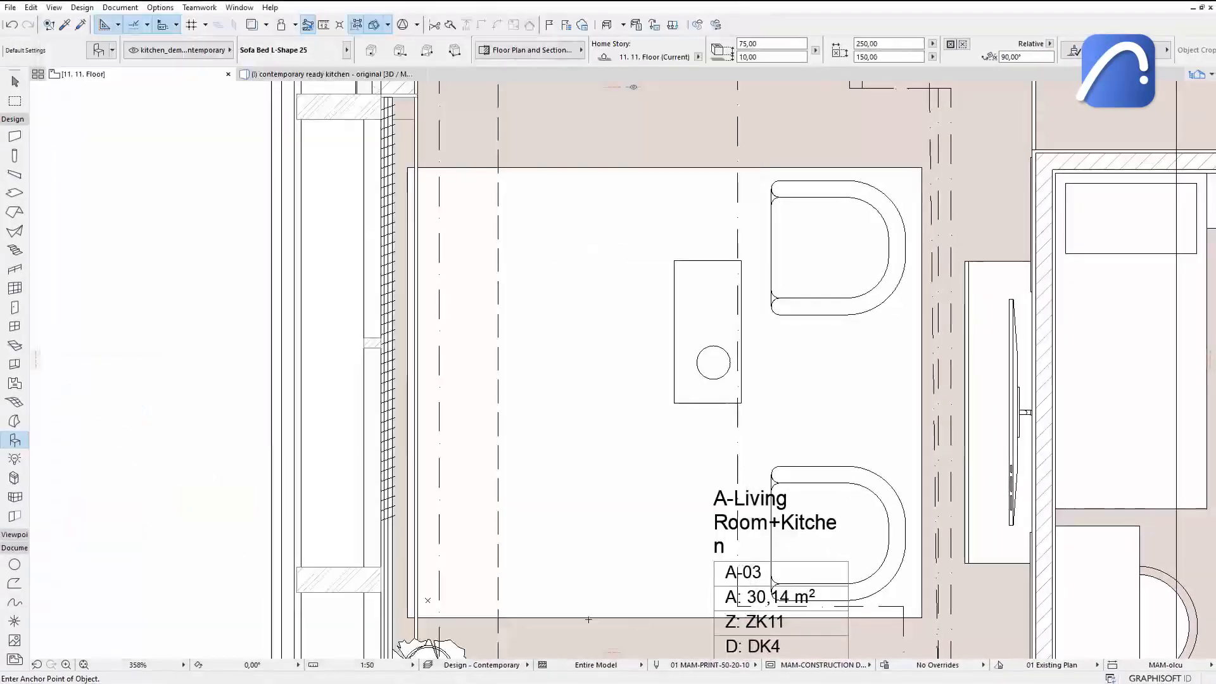
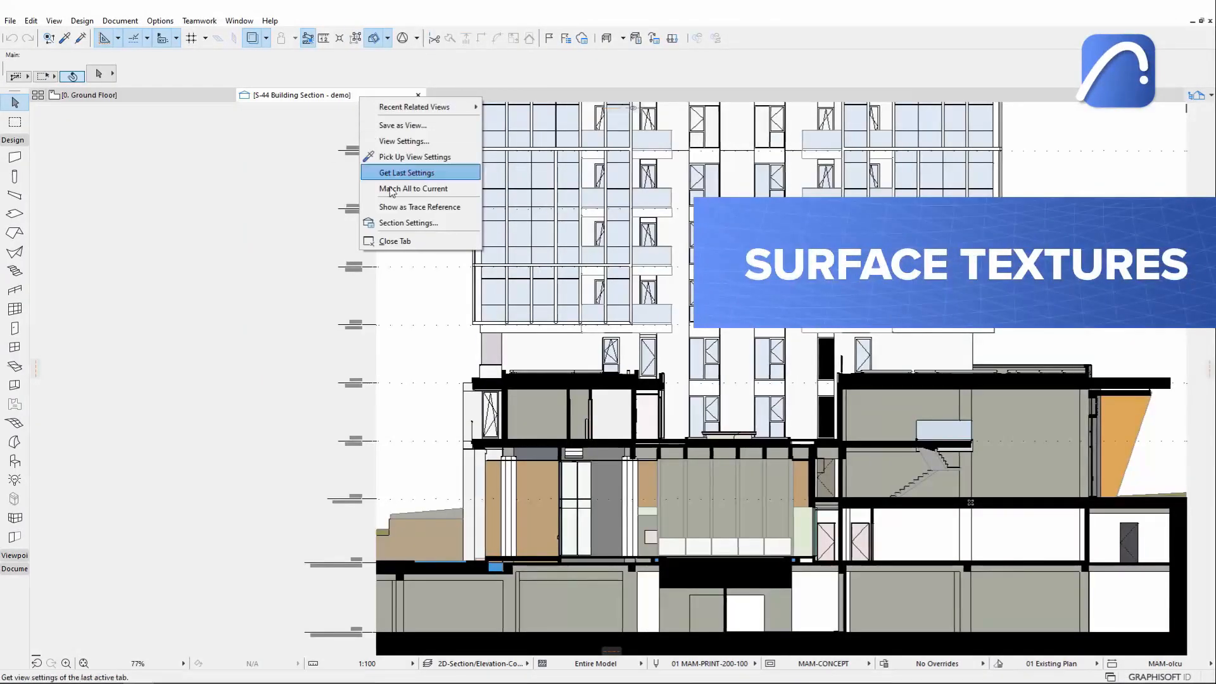
# Set the section's uncut elements fill to Surface - Texture Fill, Non-Shaded and apply the settings.
pyautogui.click(408, 223)
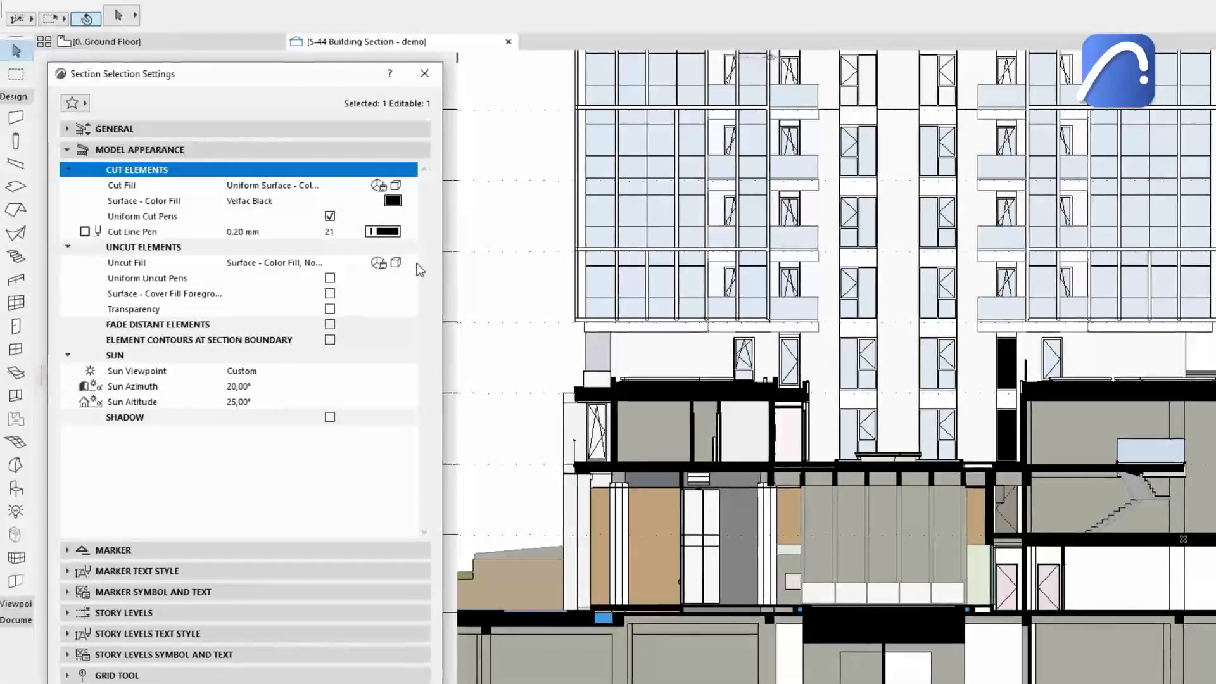
pyautogui.click(418, 264)
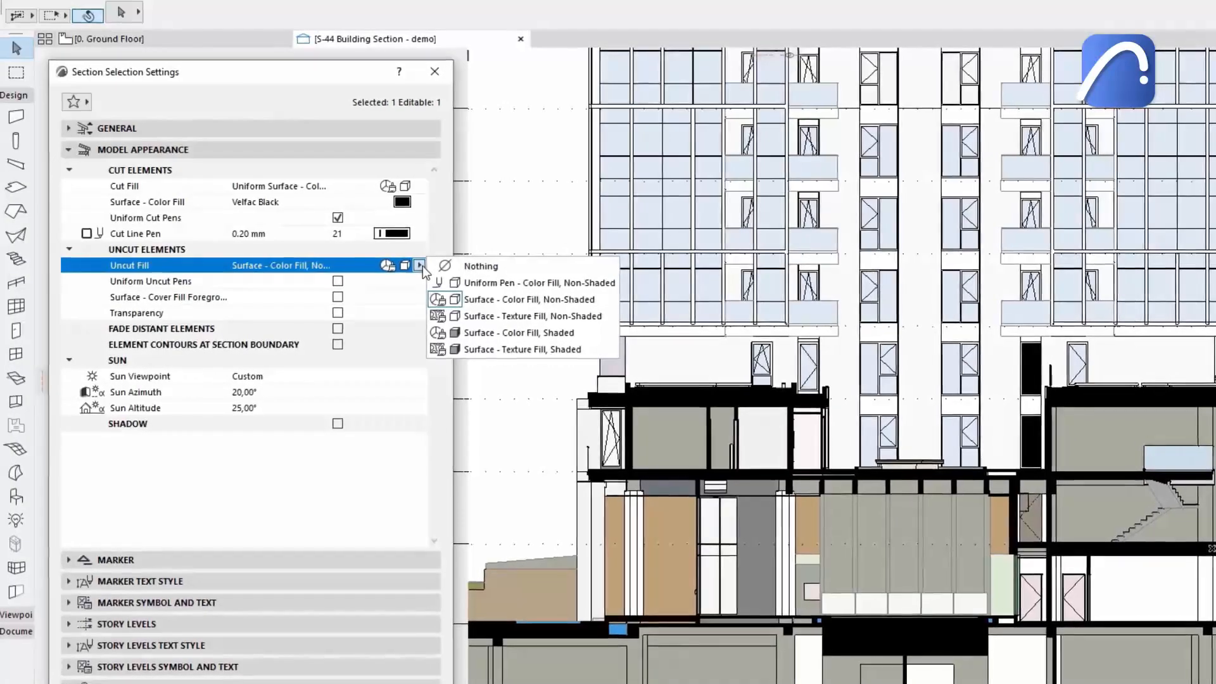
pyautogui.click(448, 306)
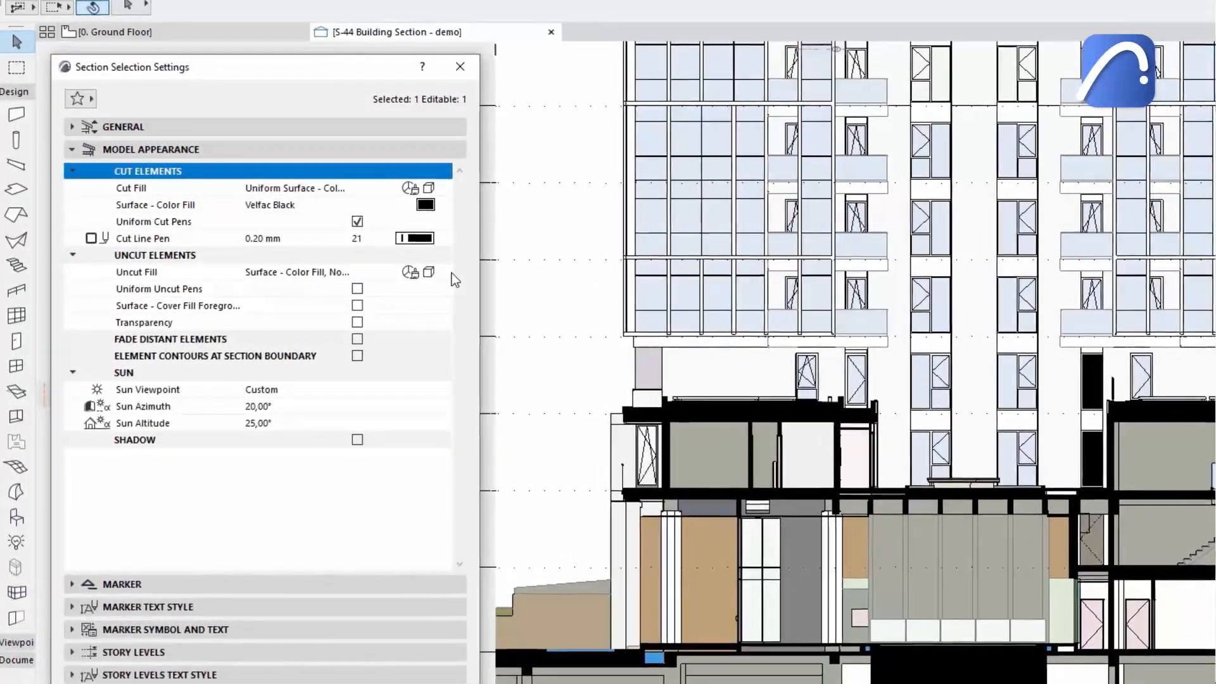
pyautogui.click(452, 273)
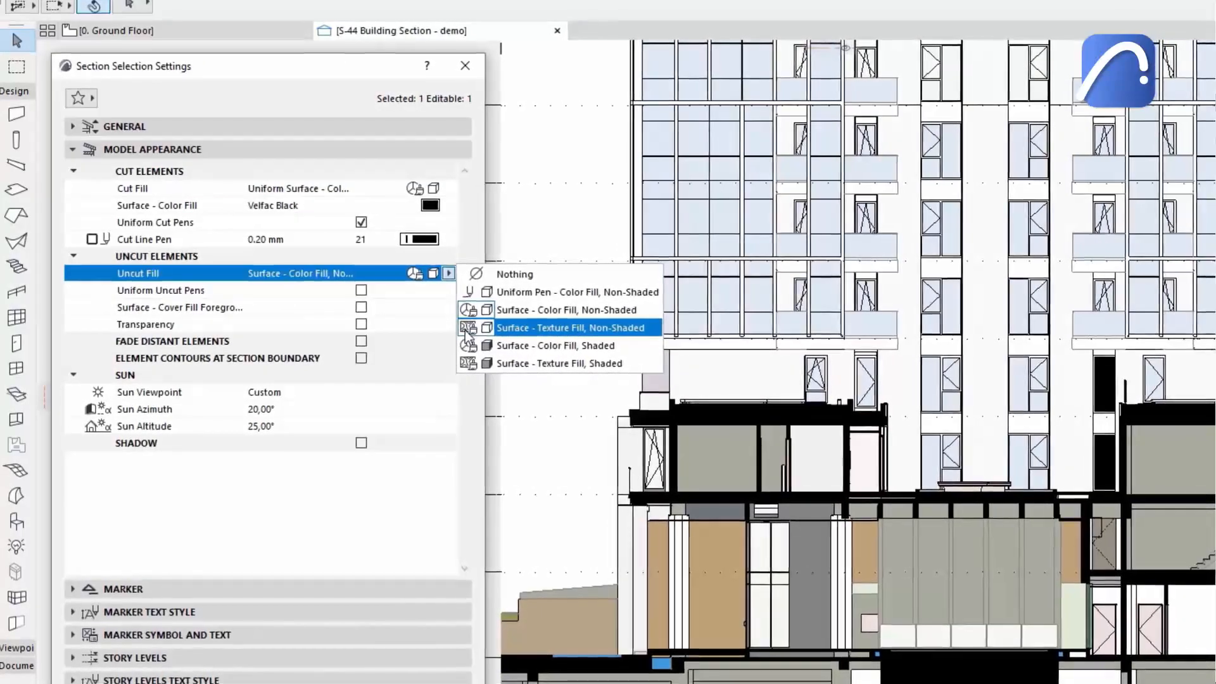
pyautogui.click(467, 328)
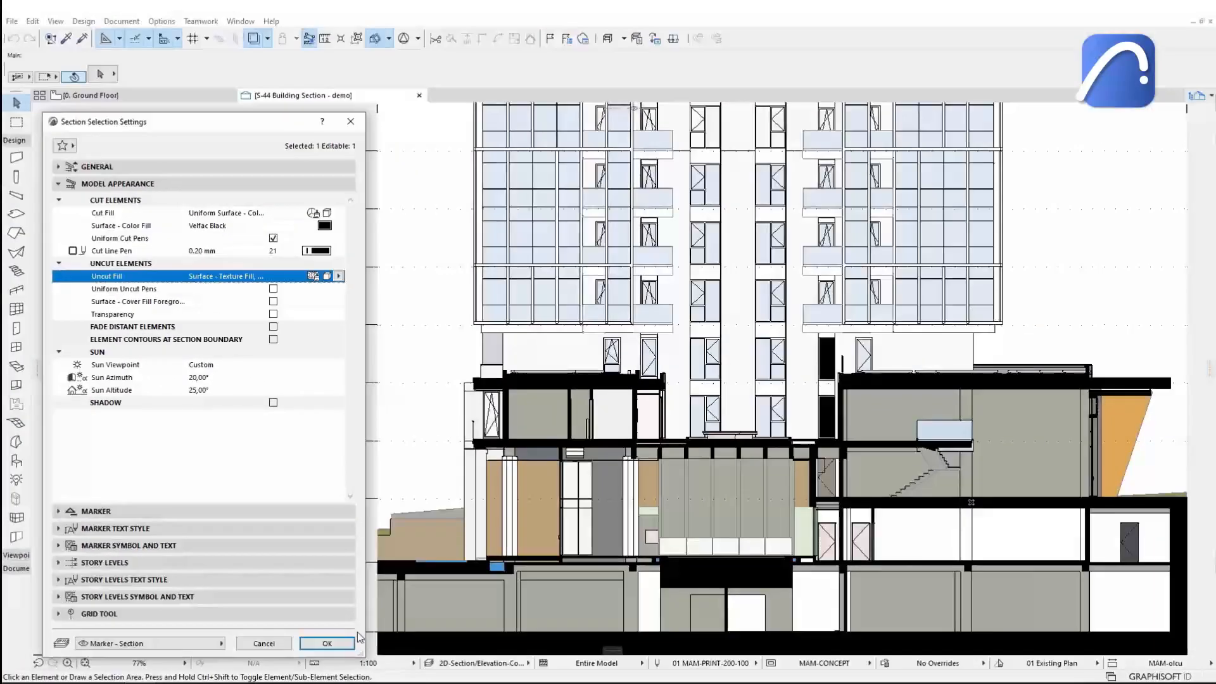
pyautogui.click(379, 673)
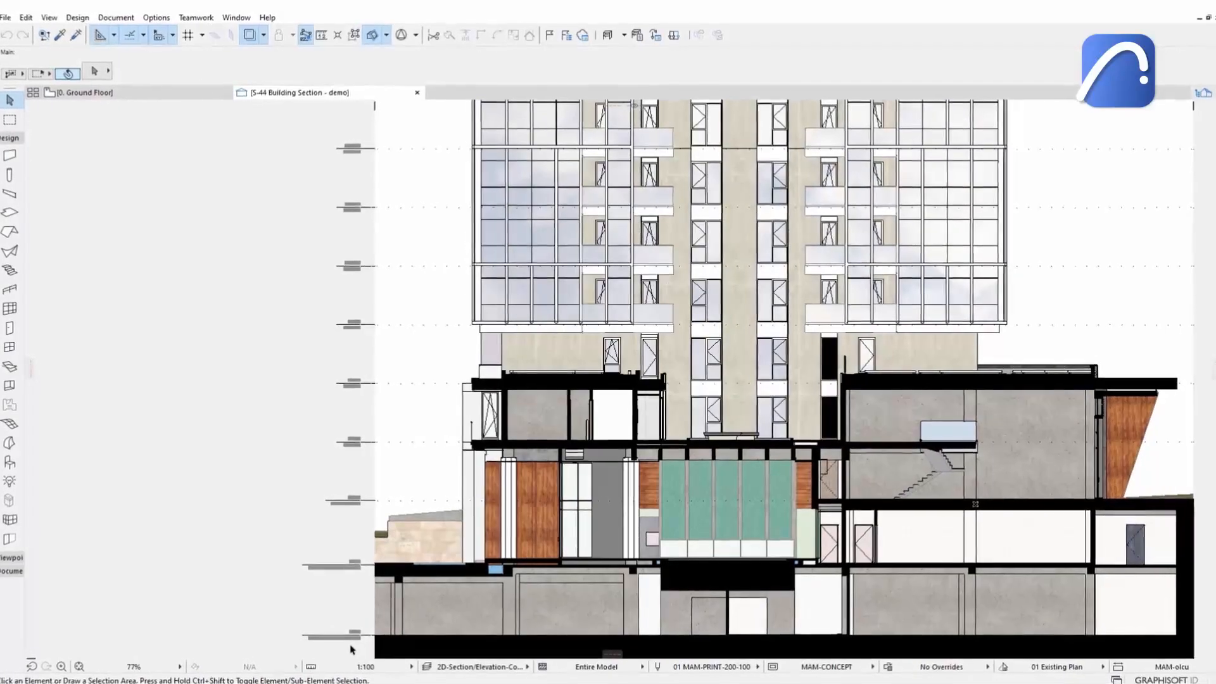
# Enable Surface - Cover Fill Foreground for uncut elements and turn on Shadow for the section.
pyautogui.scroll(3, 754, 365)
pyautogui.scroll(2, 754, 364)
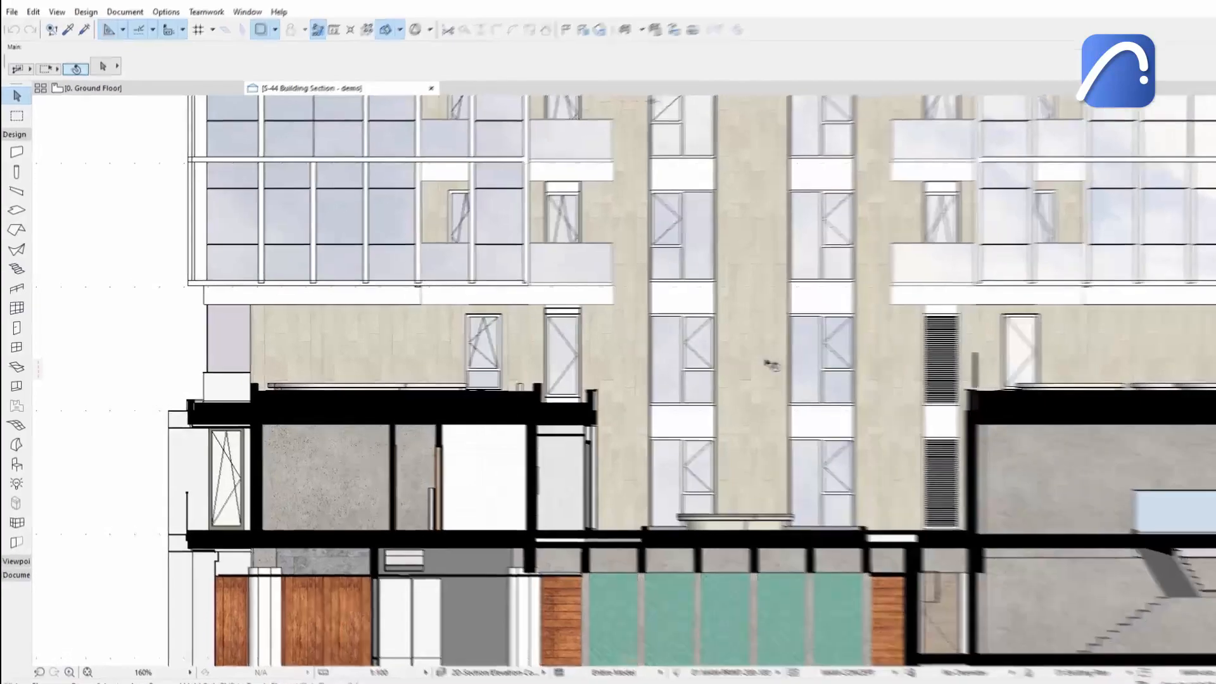
pyautogui.hotkey('ctrl', 't')
pyautogui.click(324, 291)
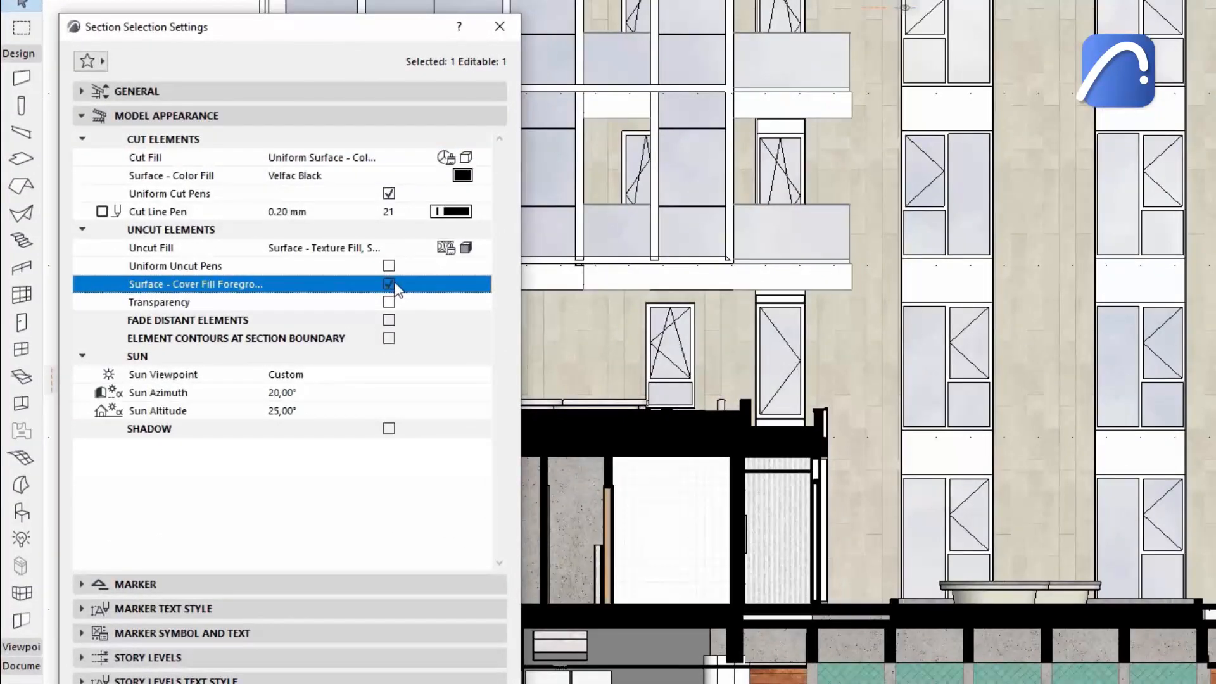
pyautogui.click(389, 428)
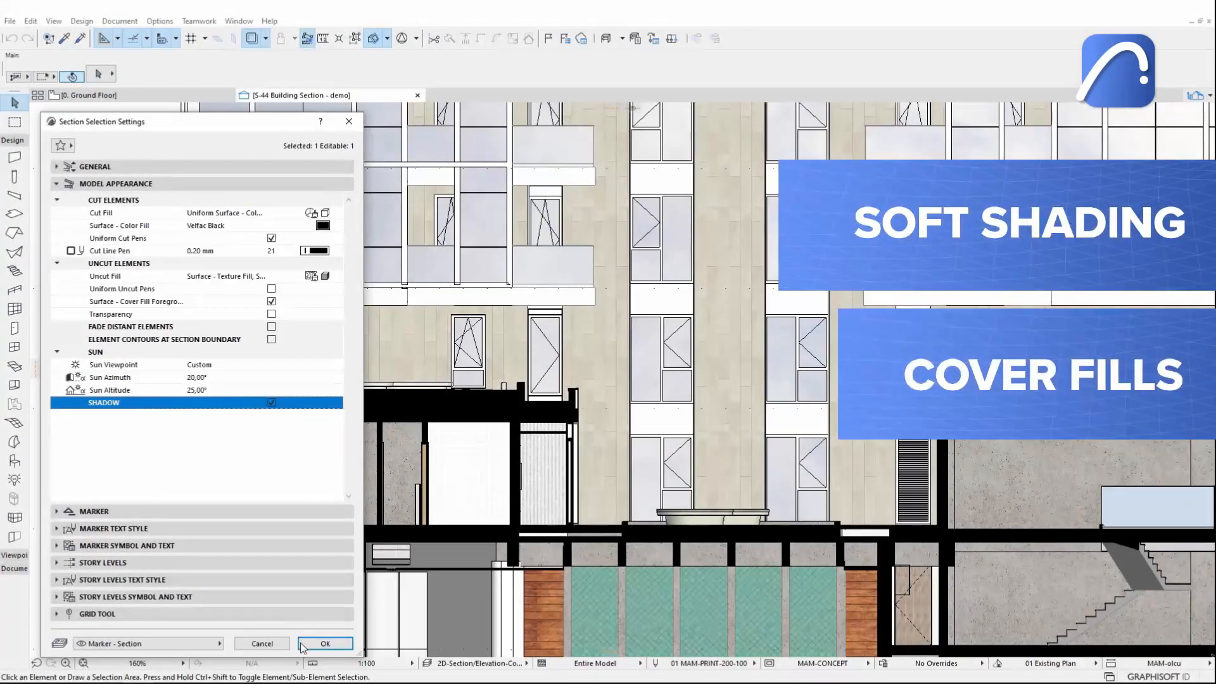
pyautogui.click(303, 645)
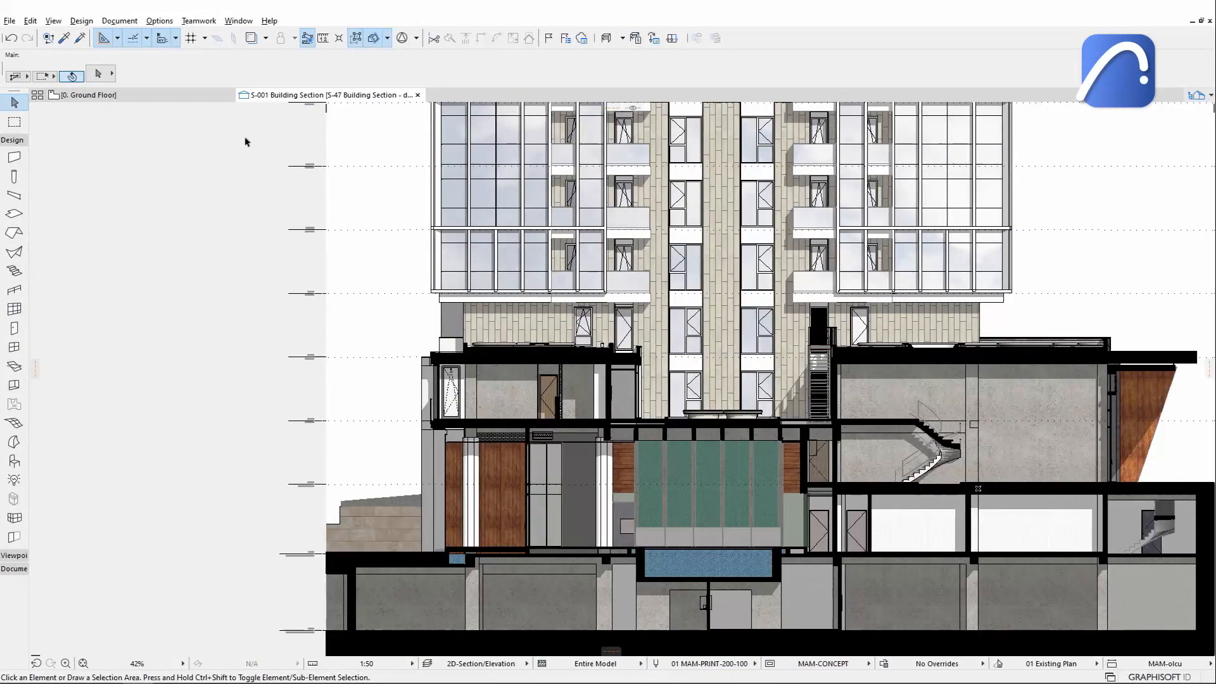
# Enable Fade Distant Elements in the S-001 Building Section settings.
pyautogui.rightClick(266, 100)
pyautogui.click(320, 221)
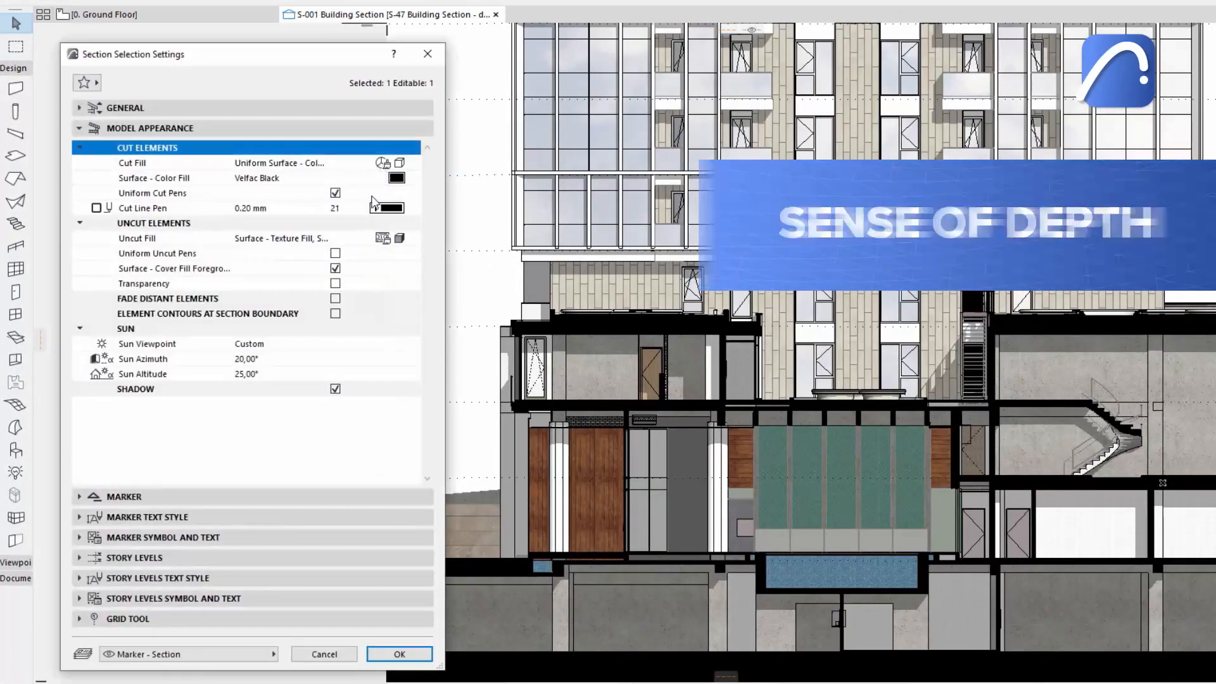
pyautogui.click(336, 299)
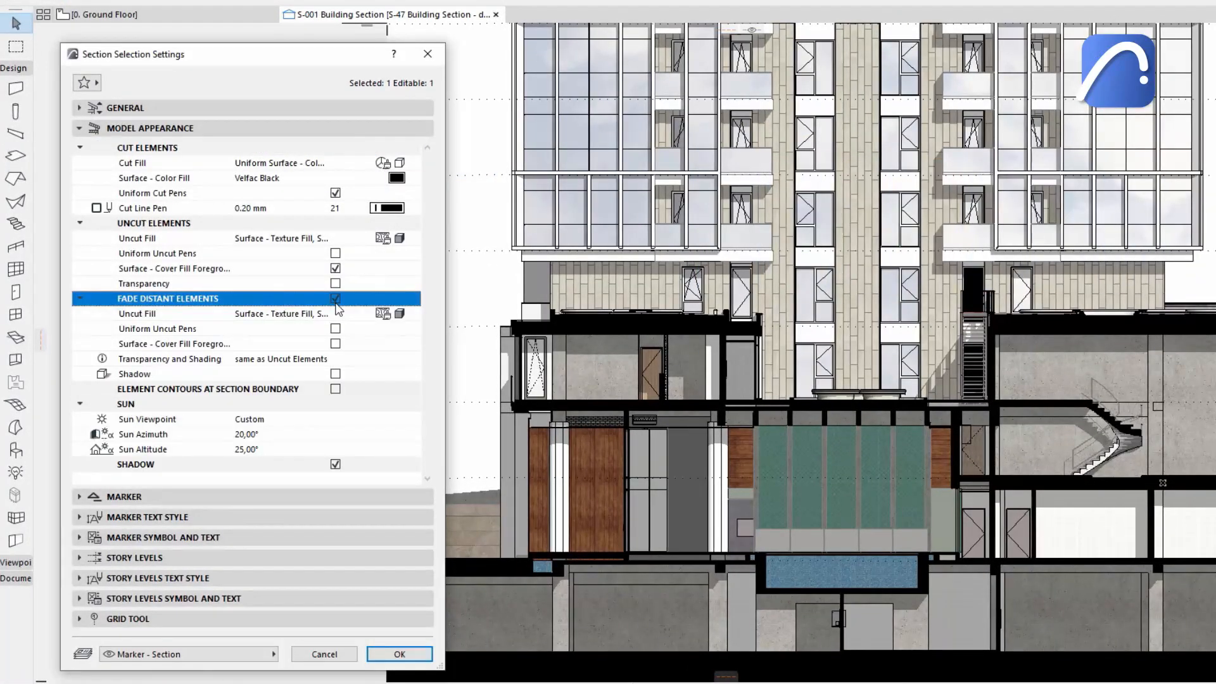
# Set the distant elements' uncut fill to Surface - Texture Fill, Shaded, enable their Shadow, and confirm.
pyautogui.click(412, 315)
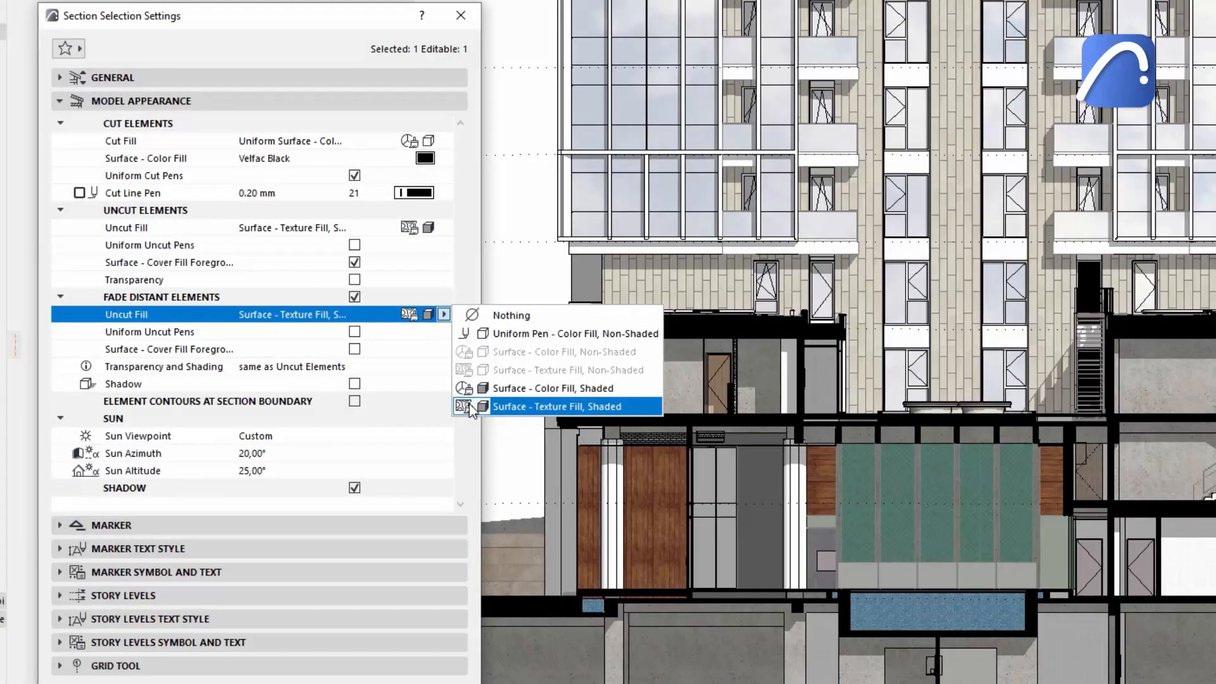
pyautogui.click(437, 401)
pyautogui.click(354, 384)
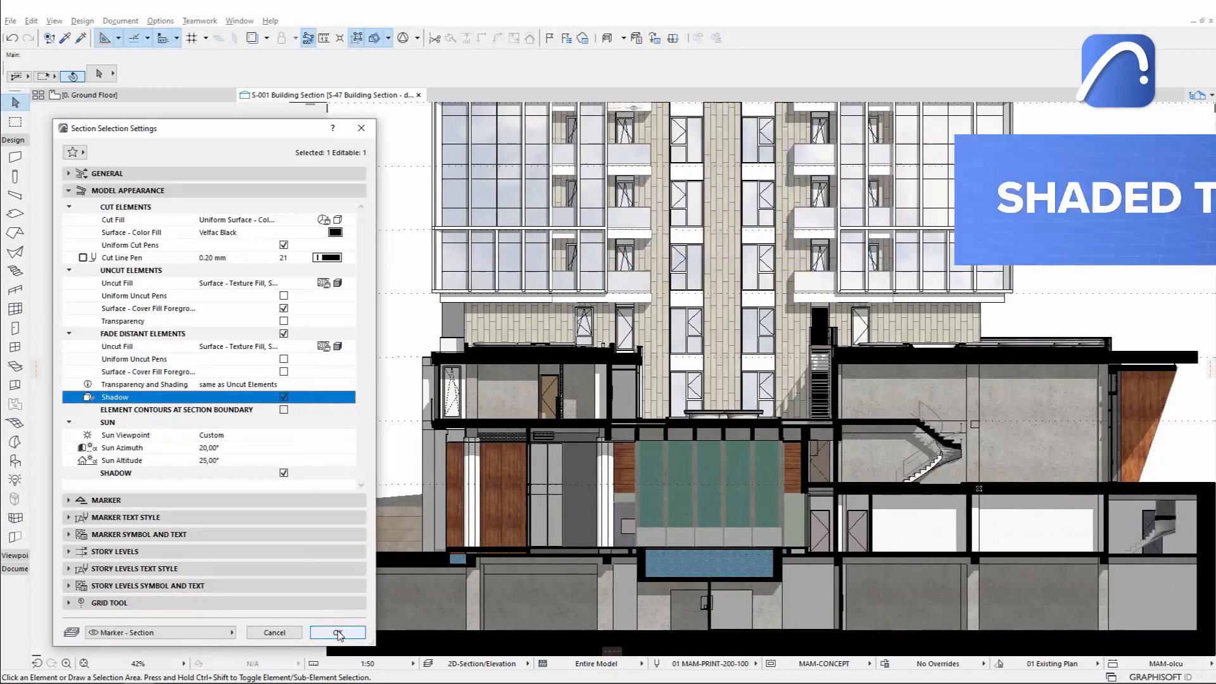
pyautogui.click(338, 633)
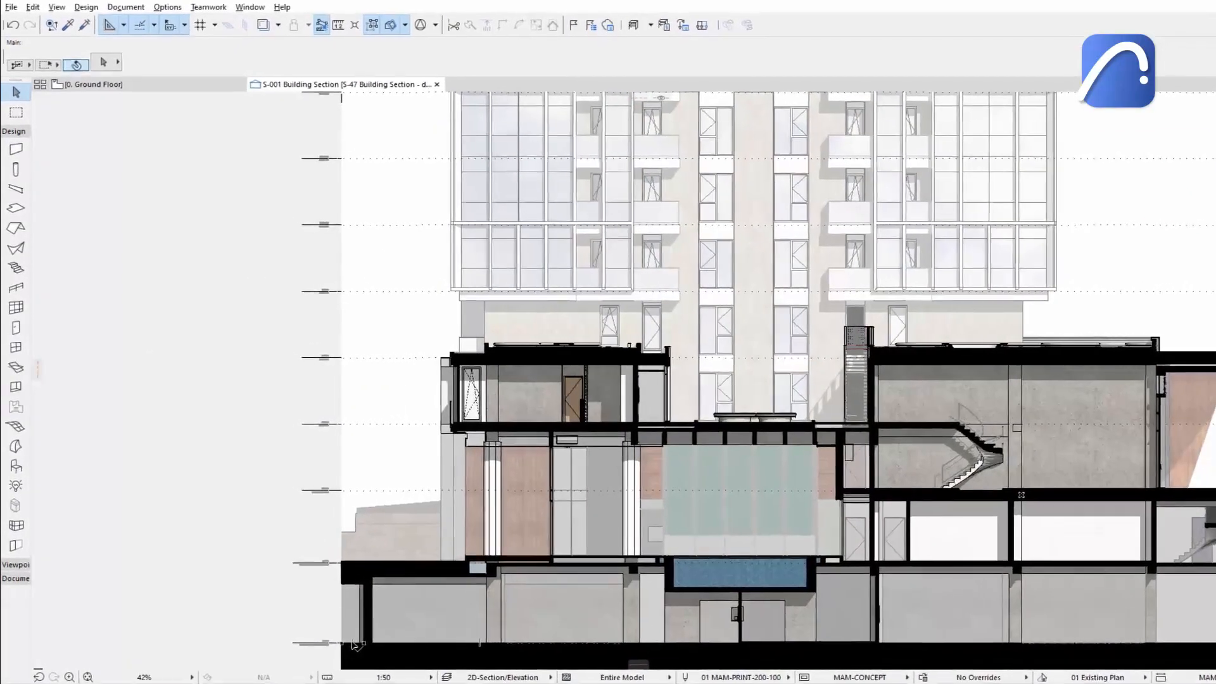
# Change the distant elements' uncut fill to Uniform Pen - Color Fill, Non-Shaded, toggle their Shadow, and confirm.
pyautogui.hotkey('ctrl', 't')
pyautogui.click(401, 348)
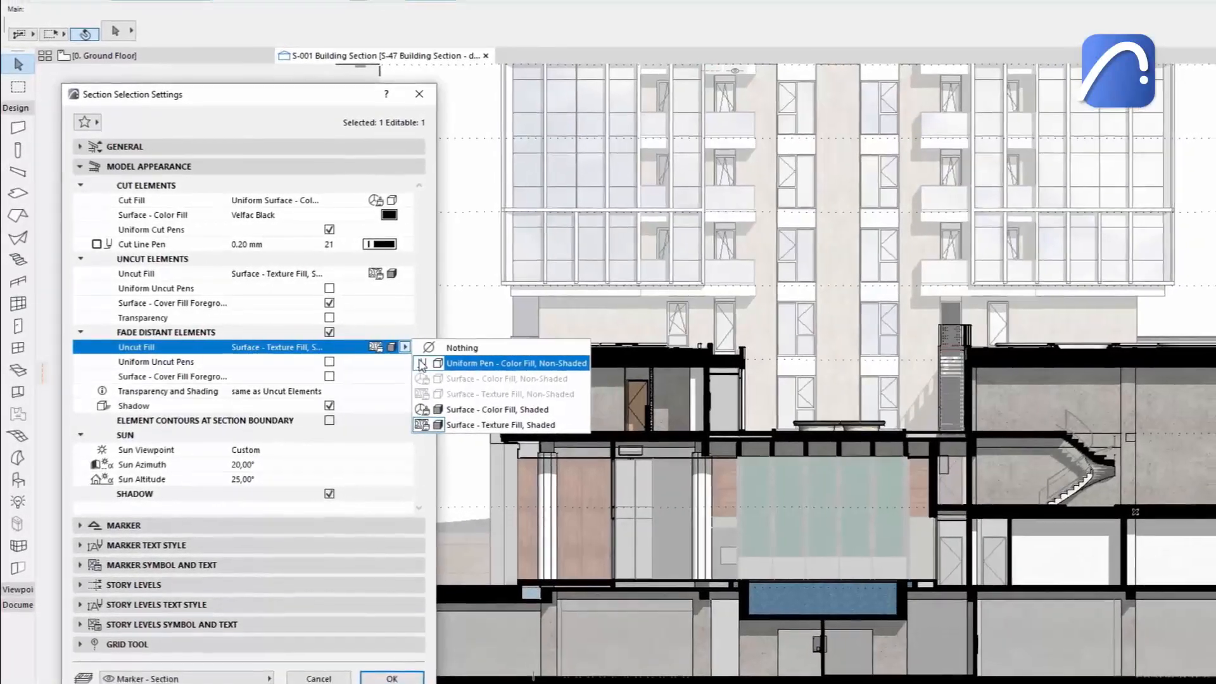
pyautogui.click(423, 364)
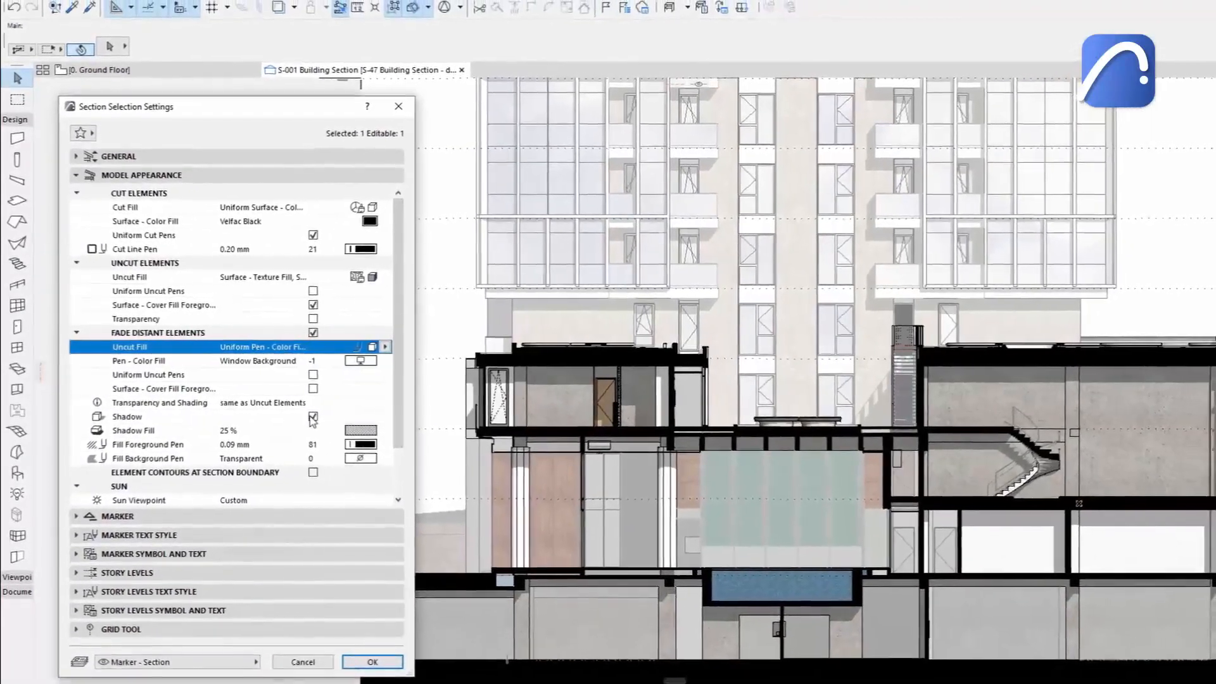
pyautogui.click(328, 408)
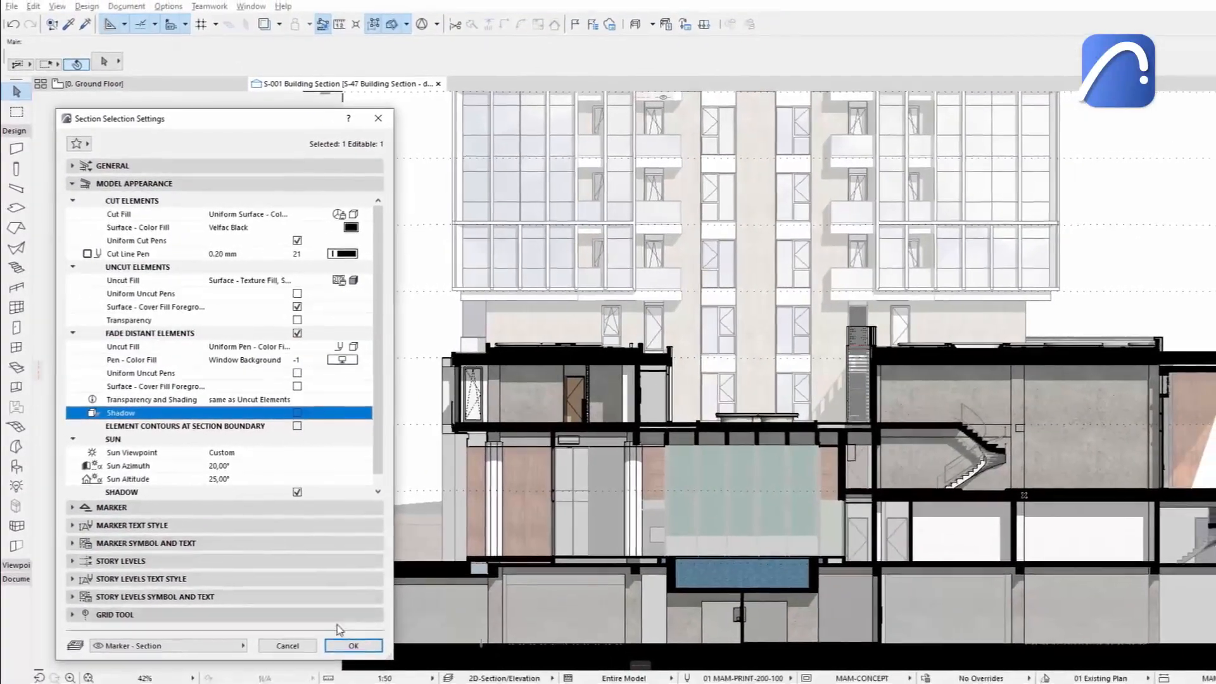
pyautogui.click(366, 656)
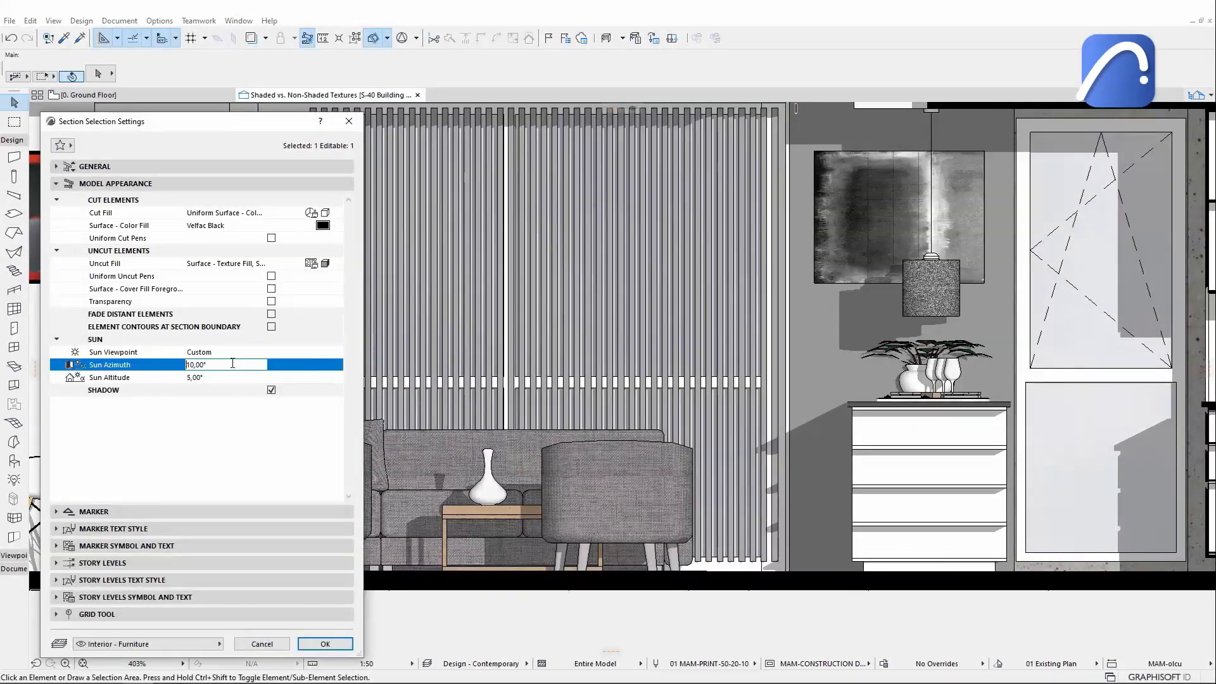
# Confirm the interior section's settings.
pyautogui.click(340, 638)
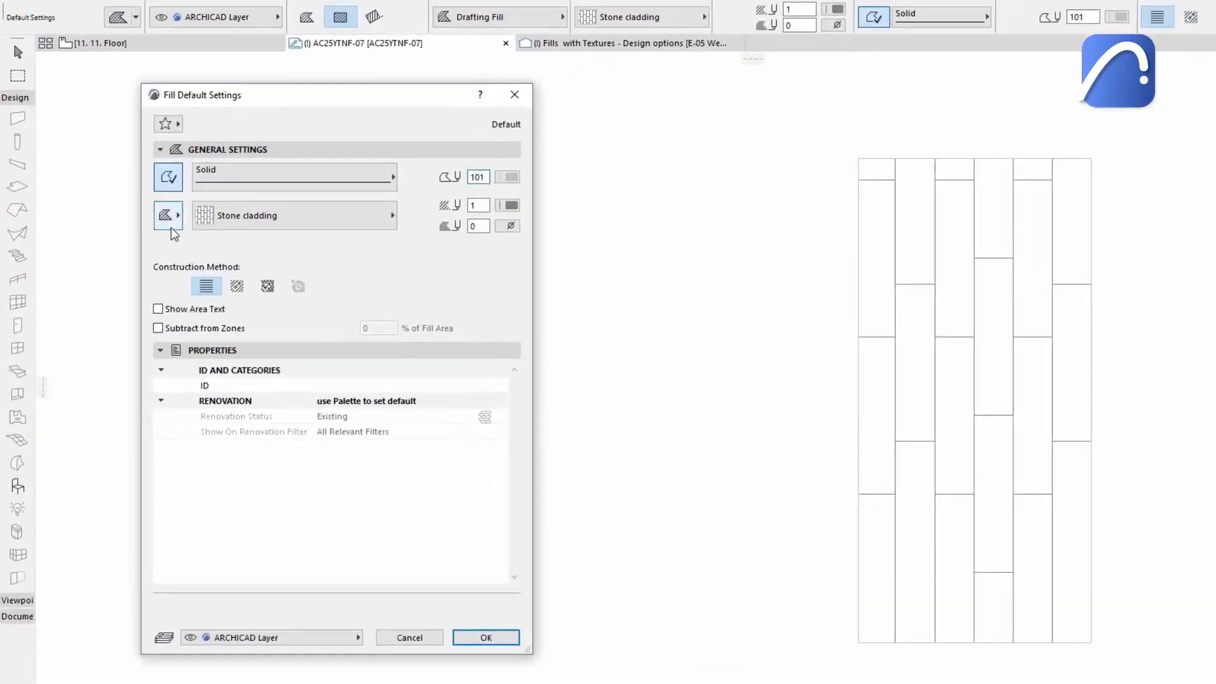
# Set the fill category to Surface (Cover Fill) and display the CK-1 surface as Surface - Texture Fill.
pyautogui.click(159, 219)
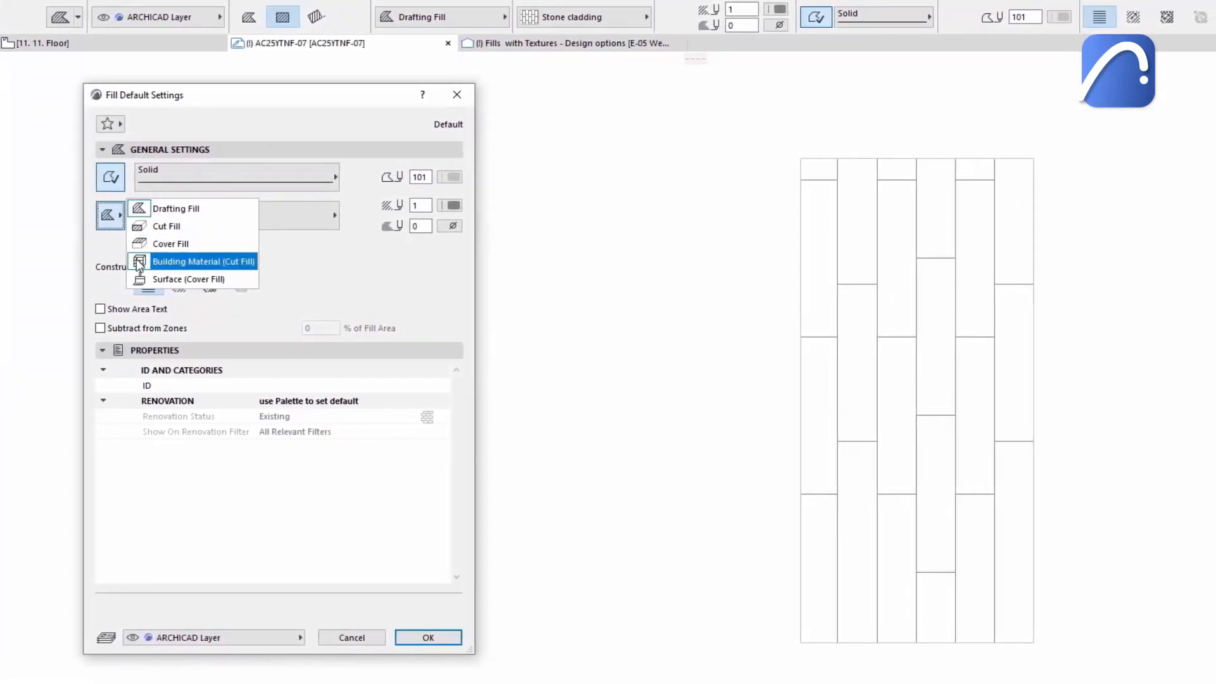
pyautogui.click(135, 281)
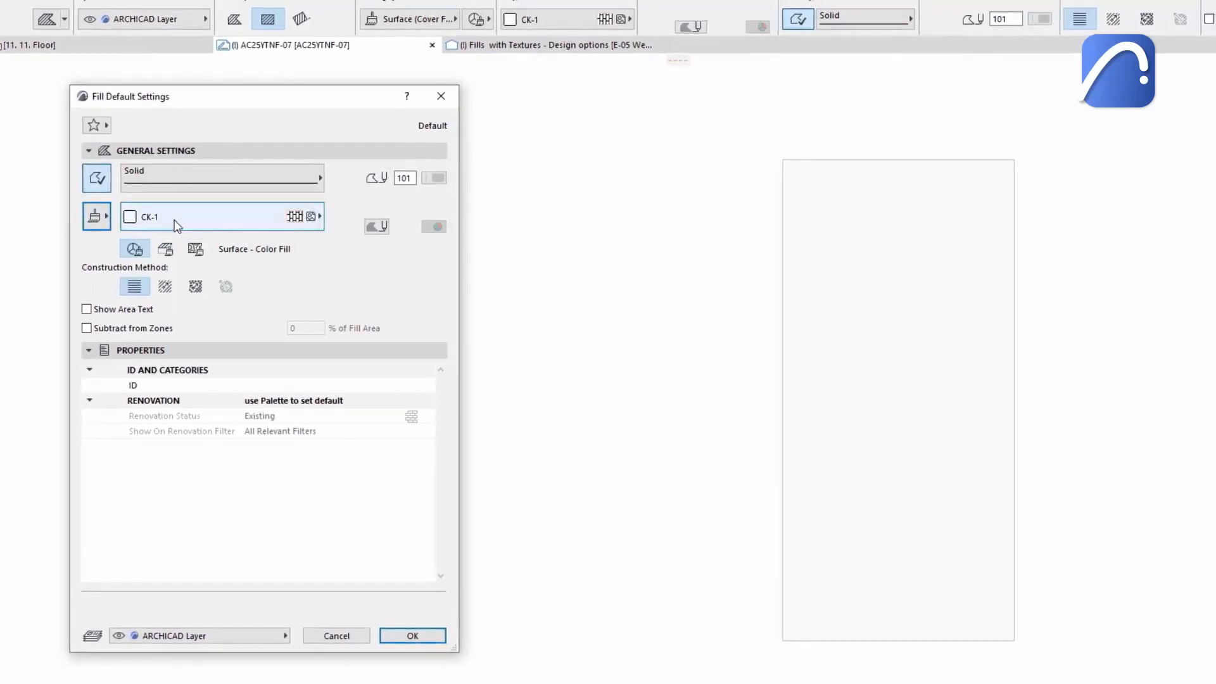
pyautogui.click(180, 218)
pyautogui.click(176, 221)
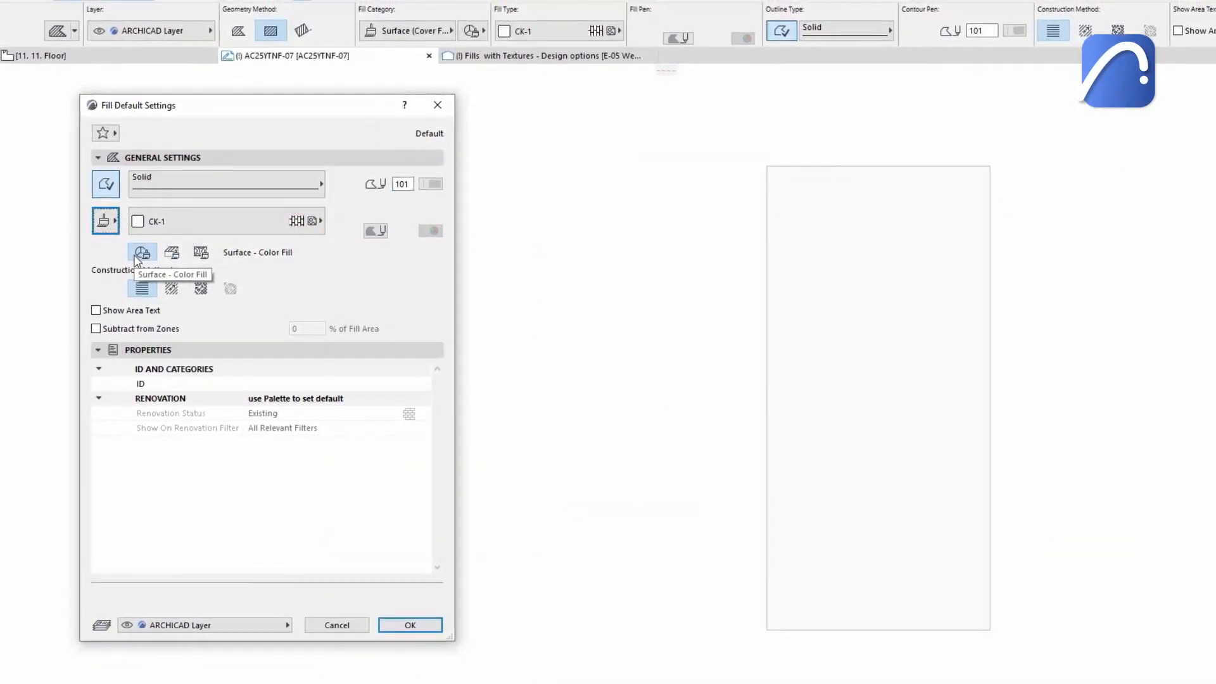
pyautogui.click(203, 255)
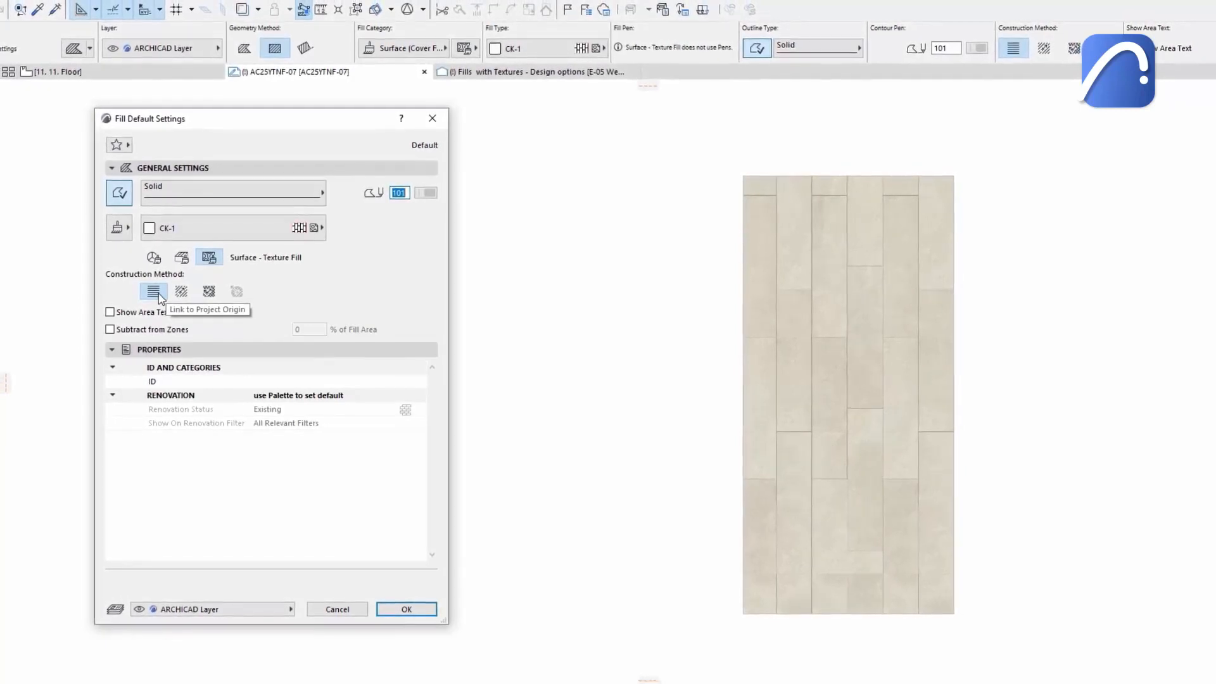
# Apply Custom Distortion to the fill's texture and set its orientation in the drawing.
pyautogui.click(176, 294)
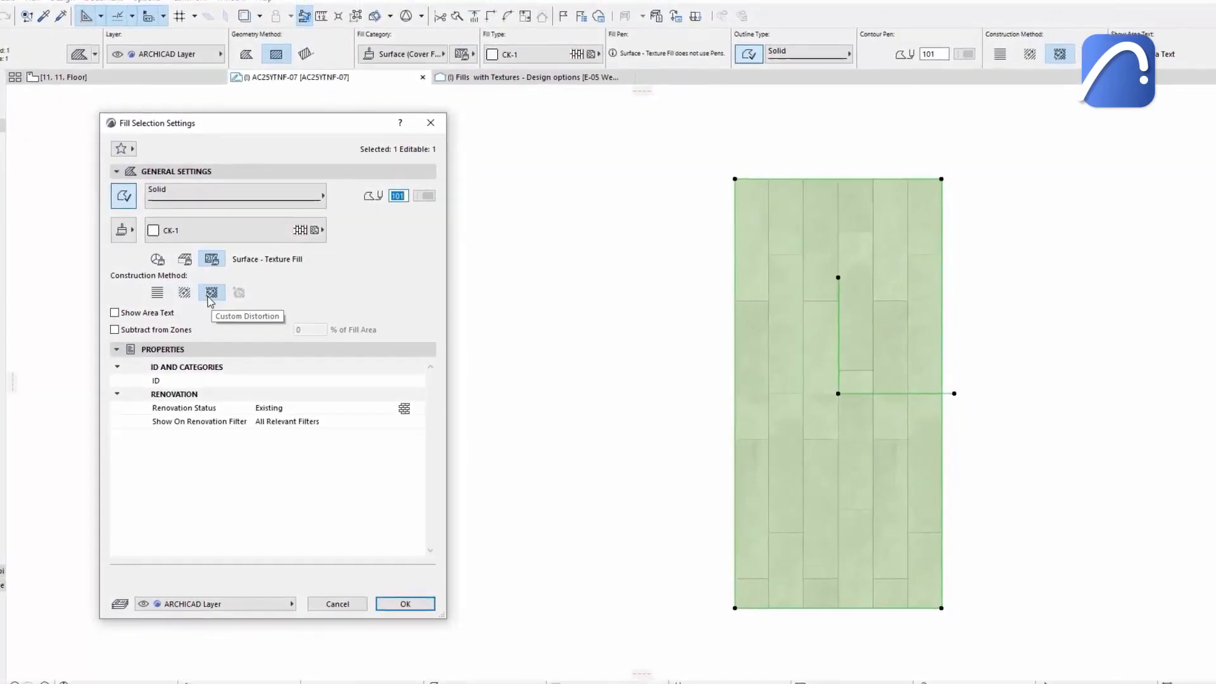
pyautogui.click(404, 602)
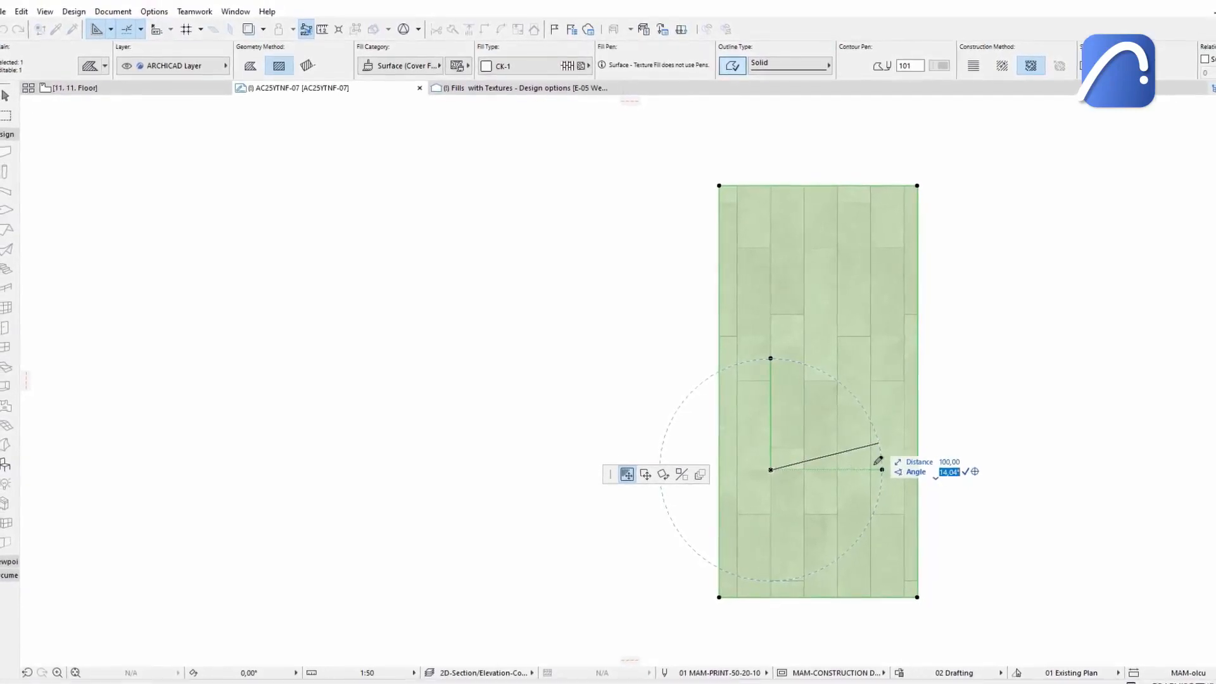
pyautogui.click(961, 471)
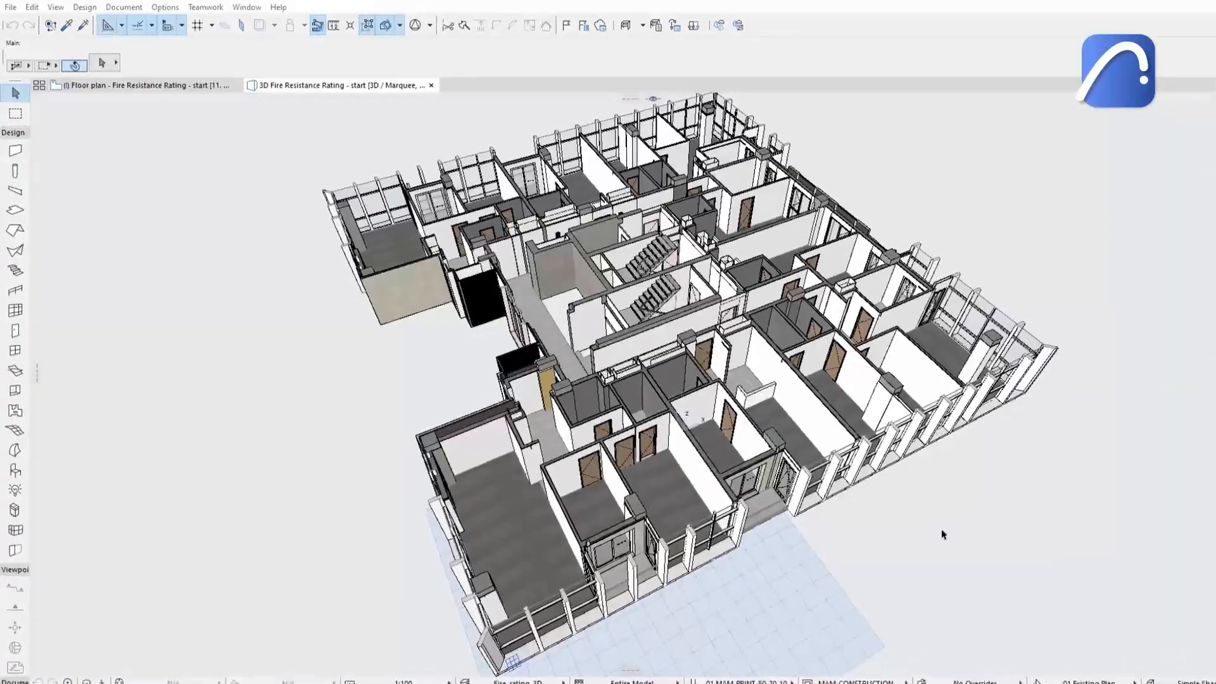
# Review the QA - Fire rating graphic override combination in the 3D view.
pyautogui.moveTo(941, 530); pyautogui.dragTo(1032, 586)
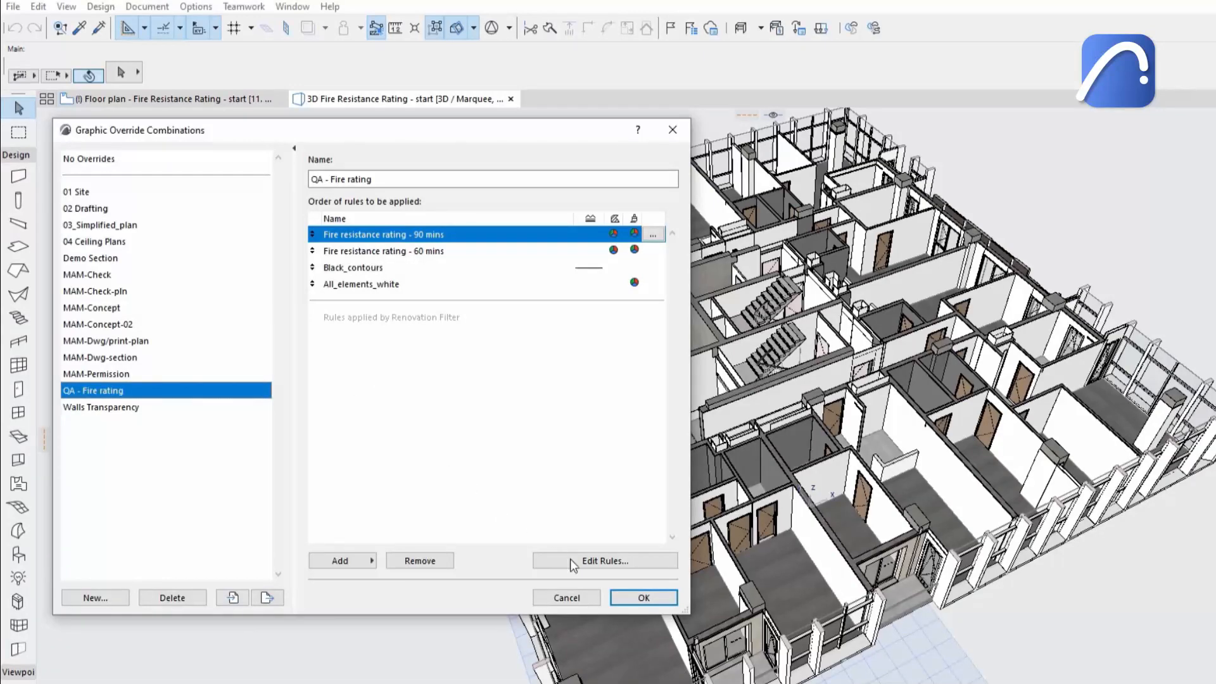
pyautogui.click(644, 598)
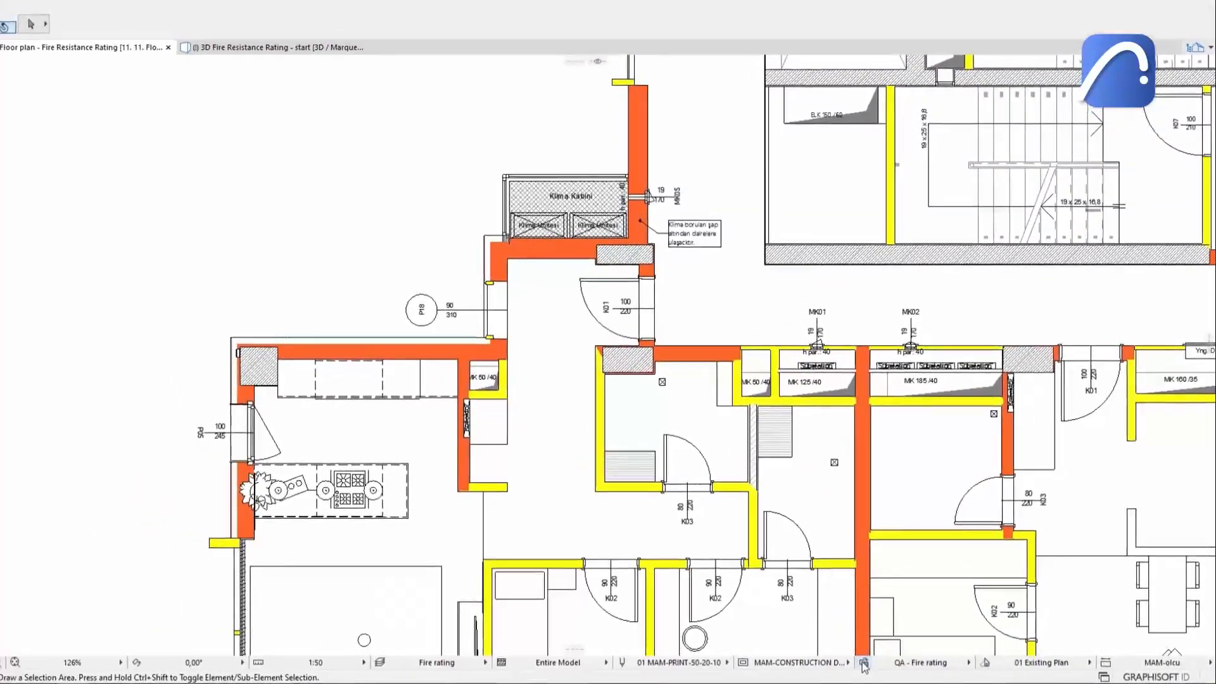
# Create a new graphic override rule named Fire resistance rating - 120 mins.
pyautogui.click(875, 663)
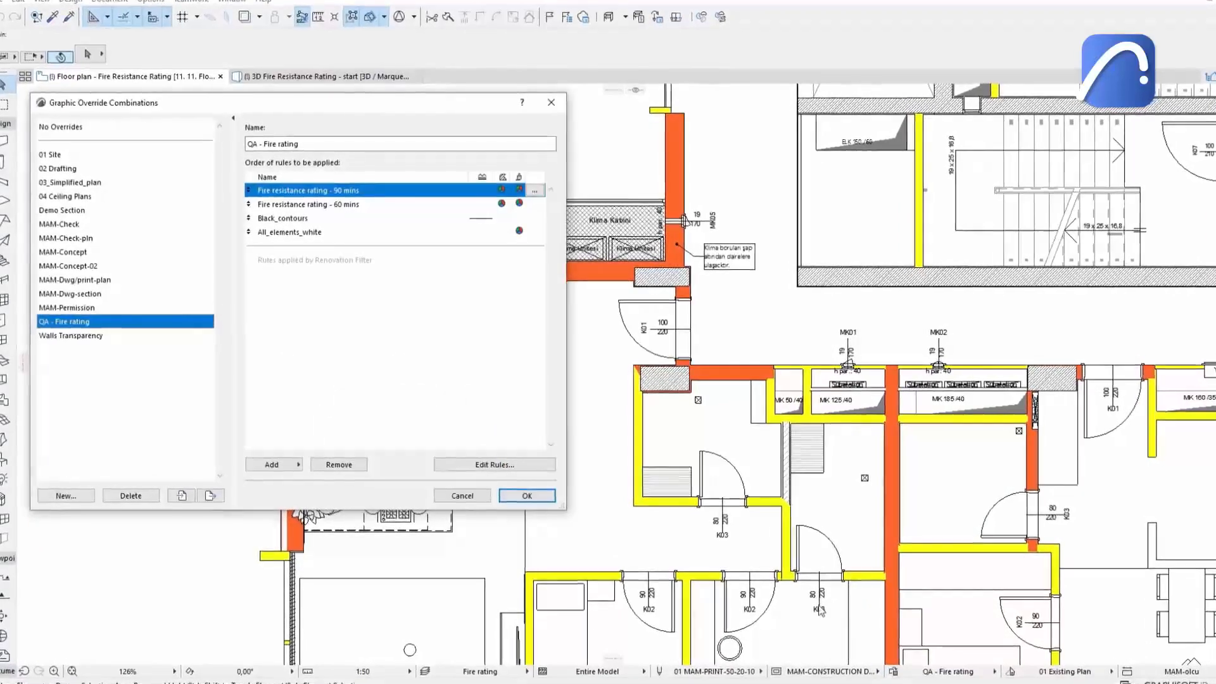
pyautogui.click(529, 468)
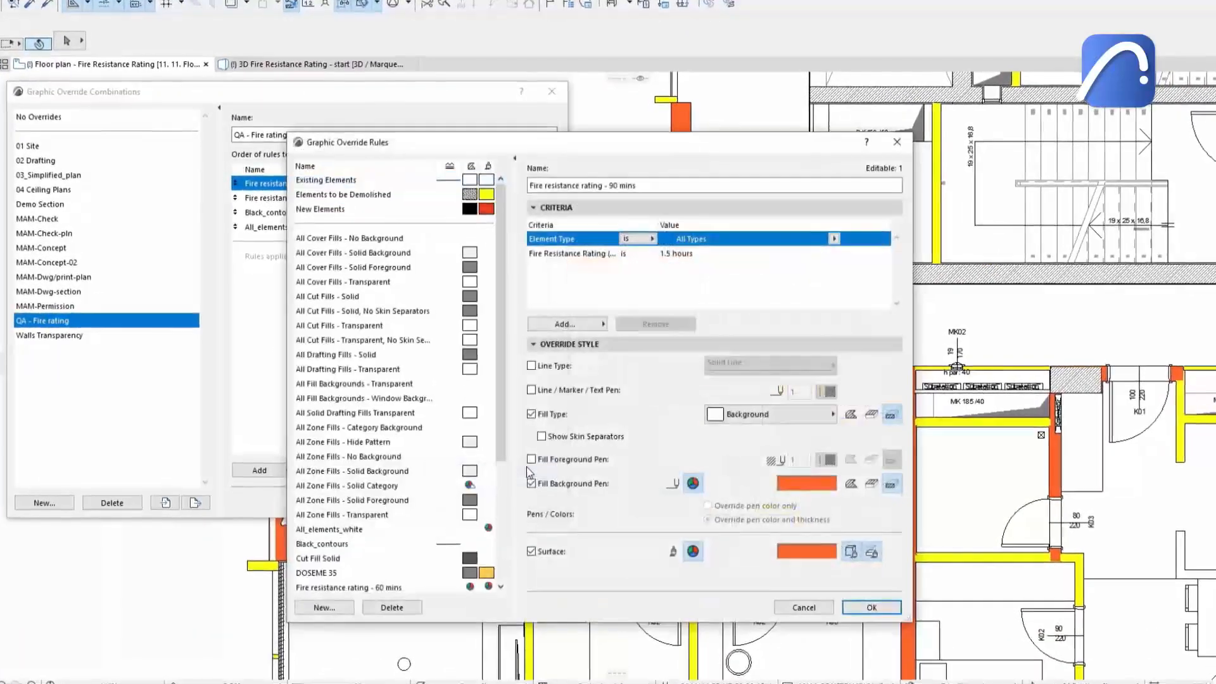
pyautogui.click(322, 611)
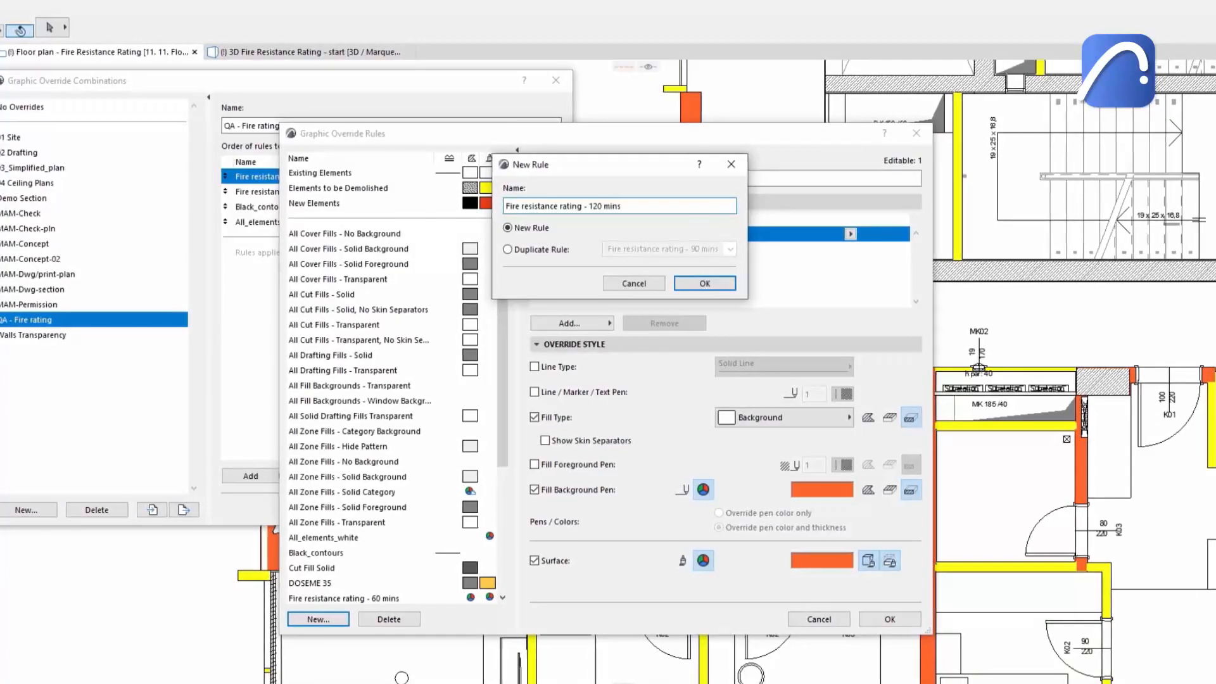
pyautogui.click(704, 283)
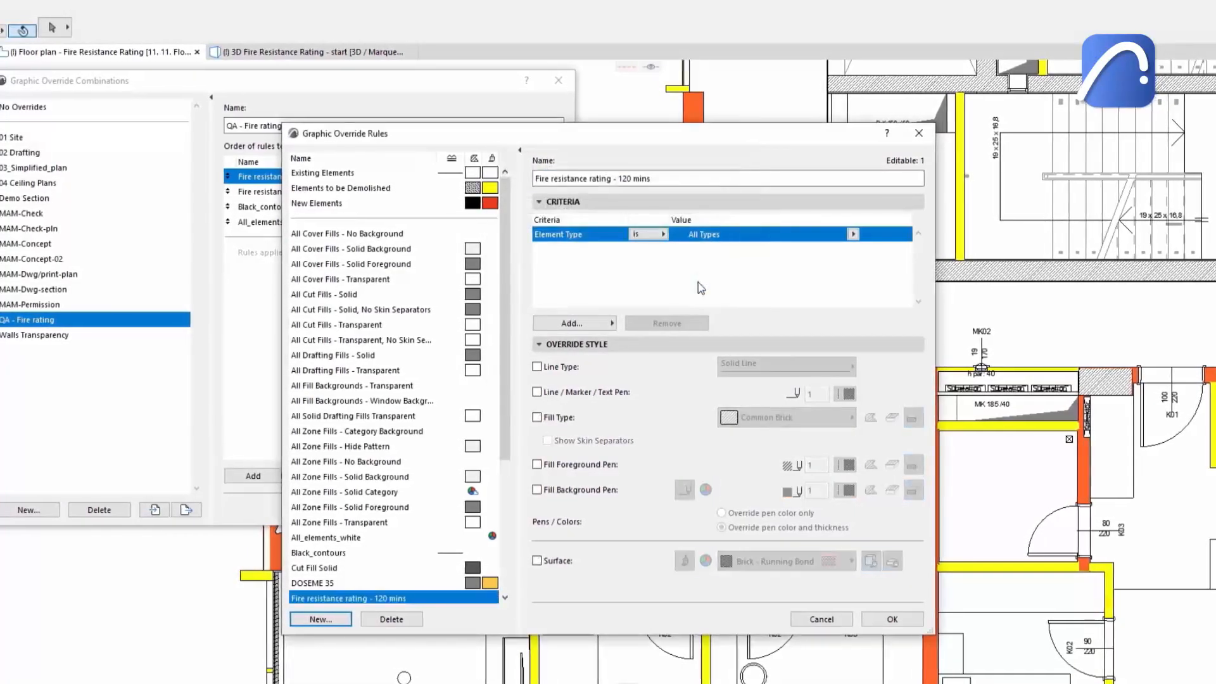
# Add a Fire Resistance Rating criterion set to 2 hours to the new rule.
pyautogui.click(574, 323)
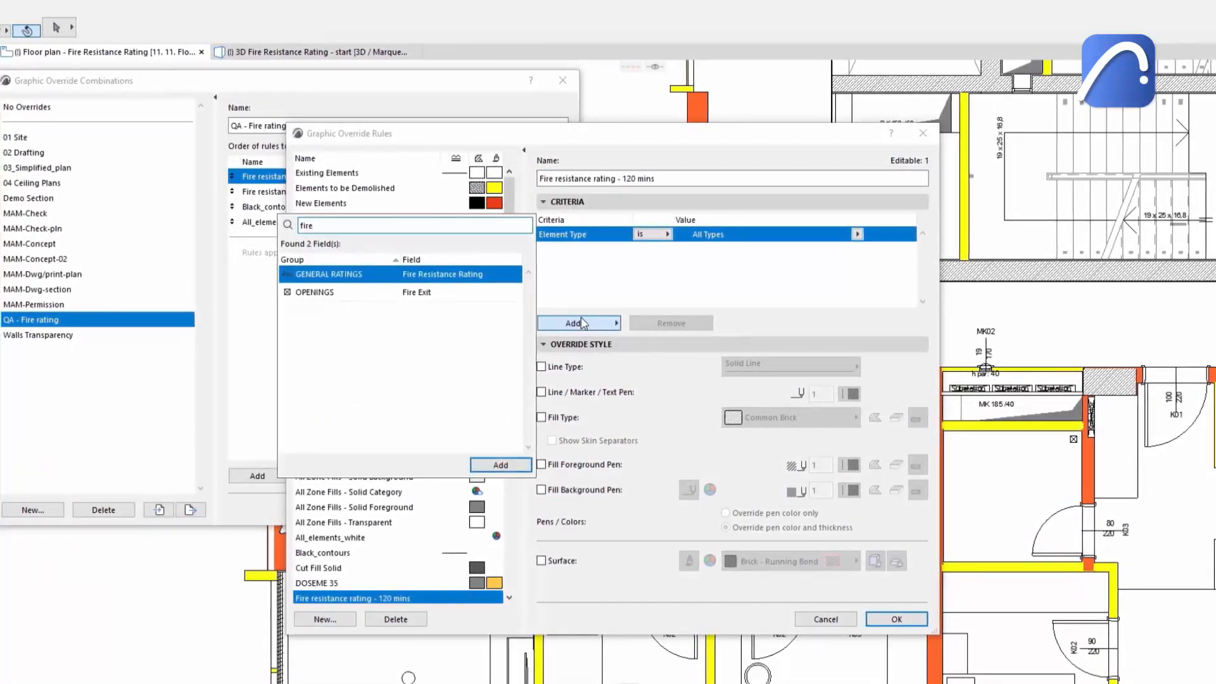
pyautogui.doubleClick(481, 275)
pyautogui.click(856, 253)
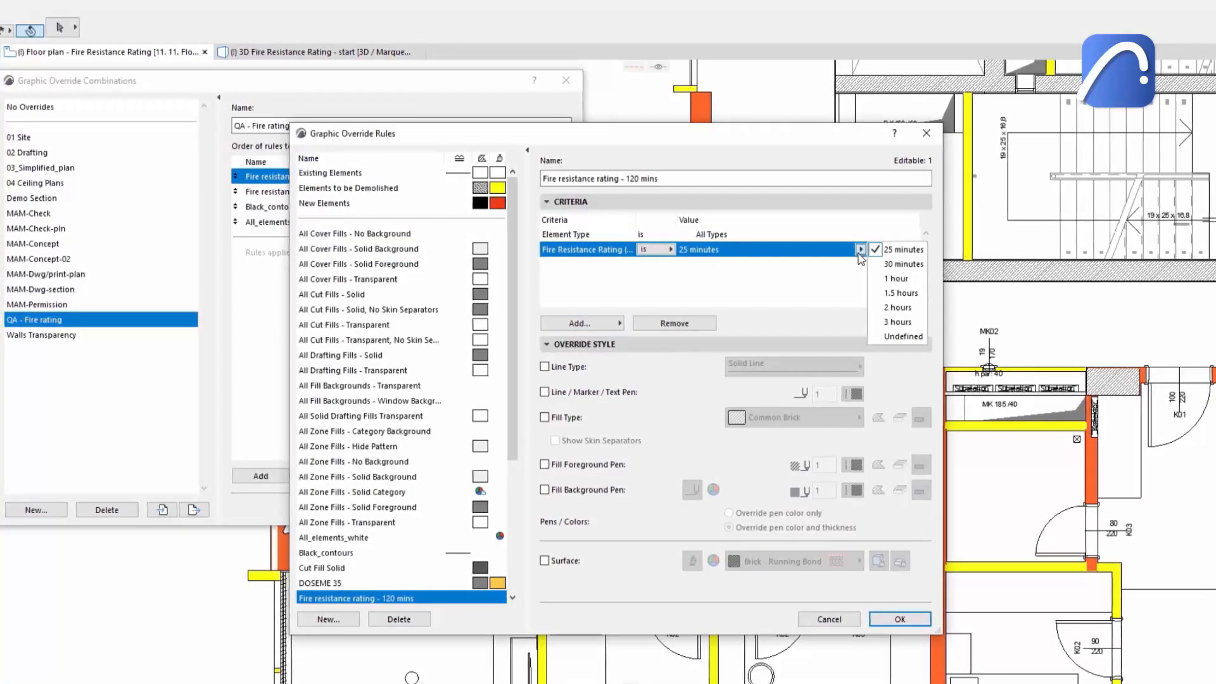
pyautogui.click(901, 308)
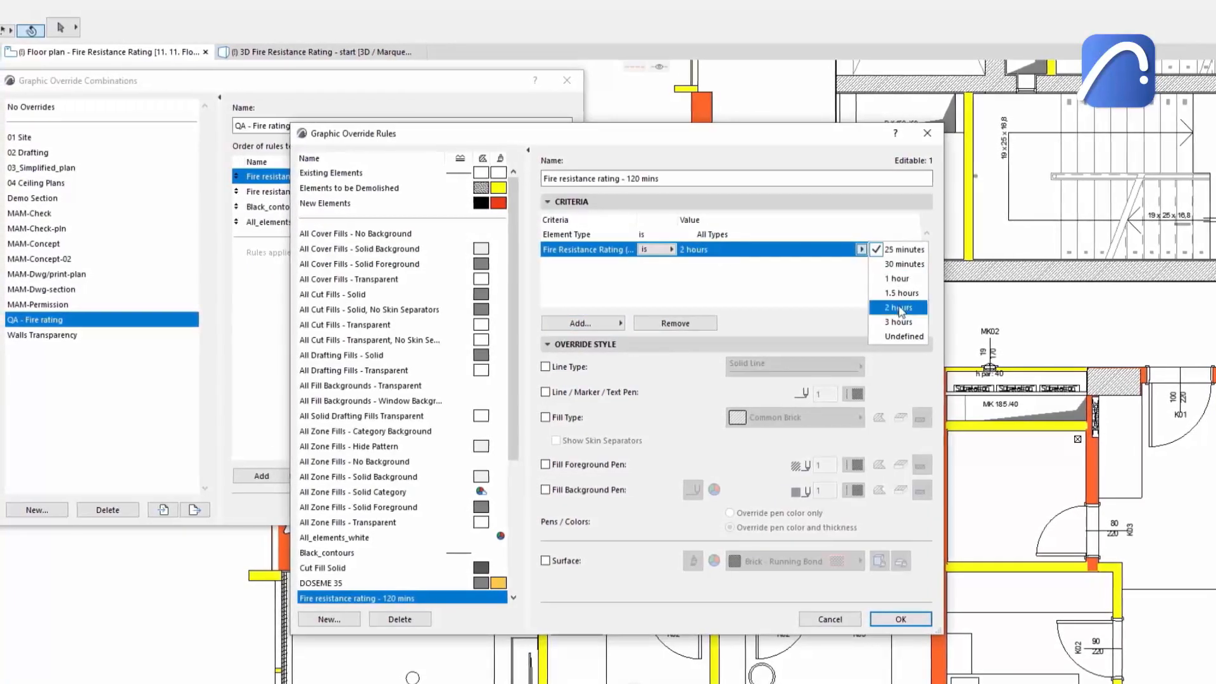
# Override the rule's fill type with Background and set its fill background pen color to red.
pyautogui.click(546, 417)
pyautogui.click(768, 416)
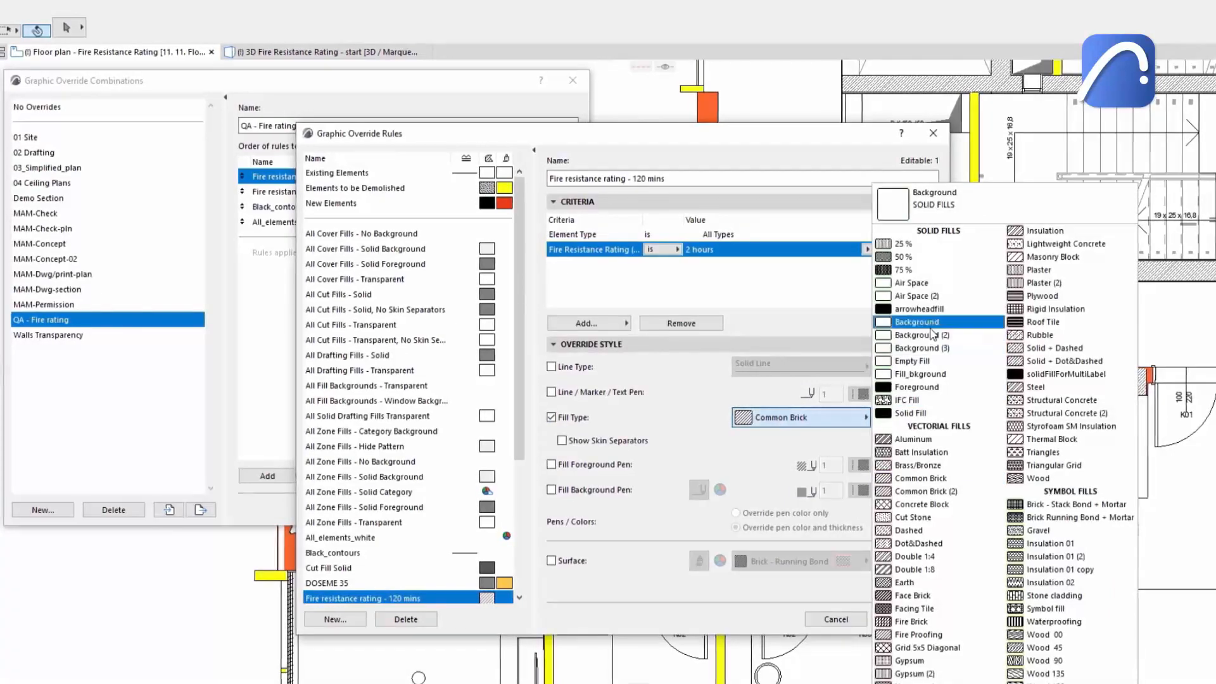
pyautogui.click(918, 322)
pyautogui.click(553, 490)
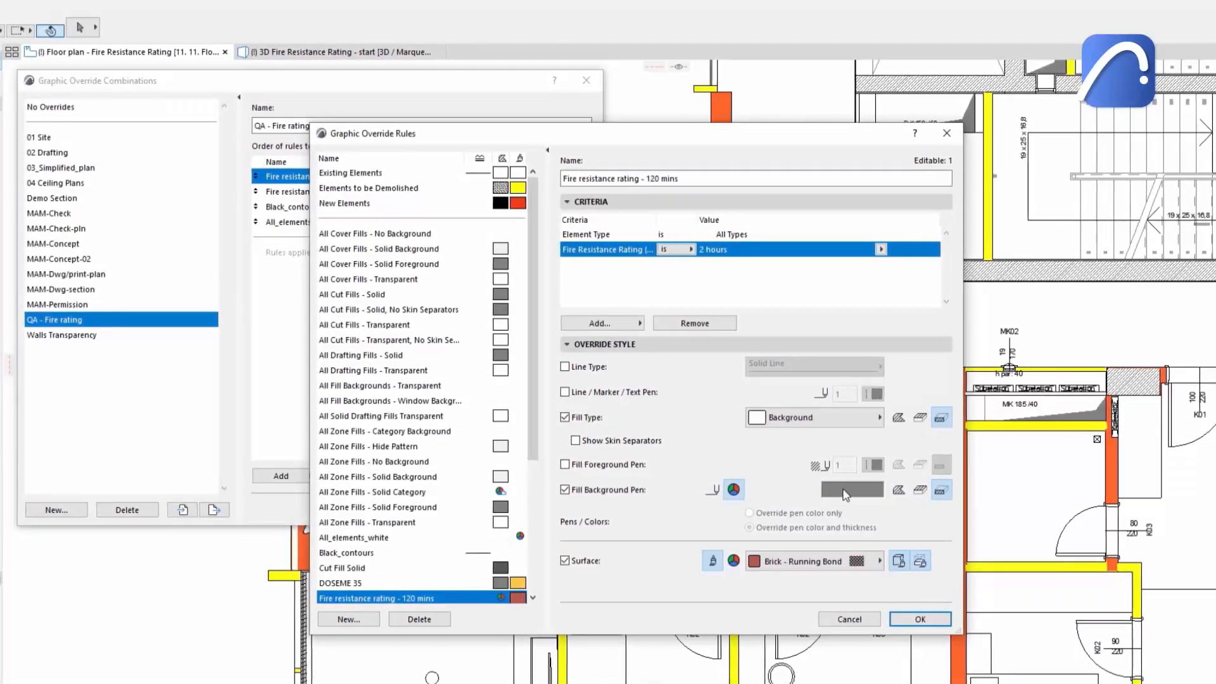
pyautogui.click(844, 491)
pyautogui.click(508, 186)
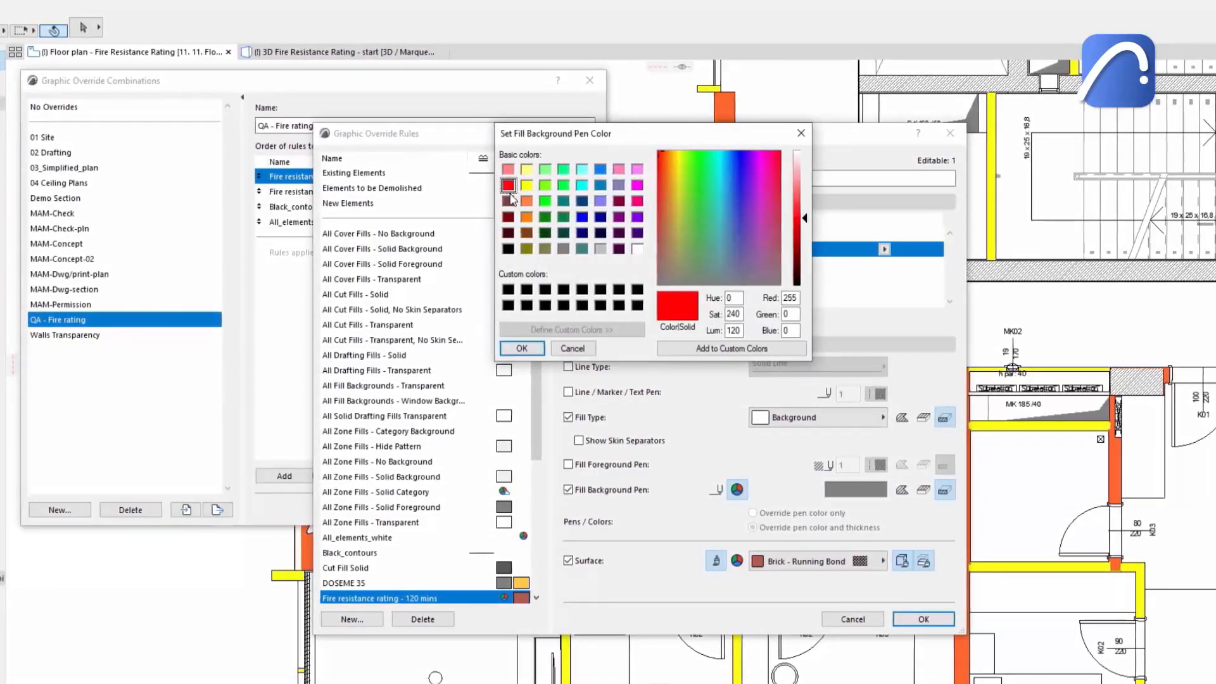
pyautogui.click(522, 348)
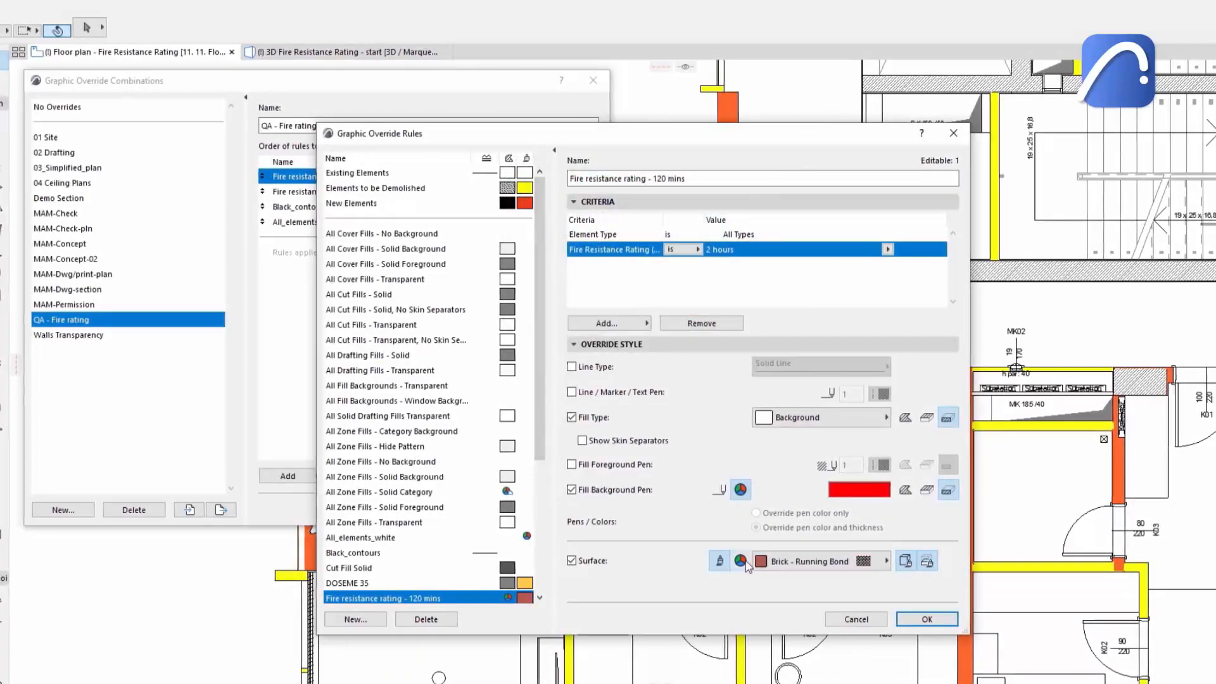
# Override the surface color with red and save the Fire resistance rating - 120 mins rule.
pyautogui.click(860, 560)
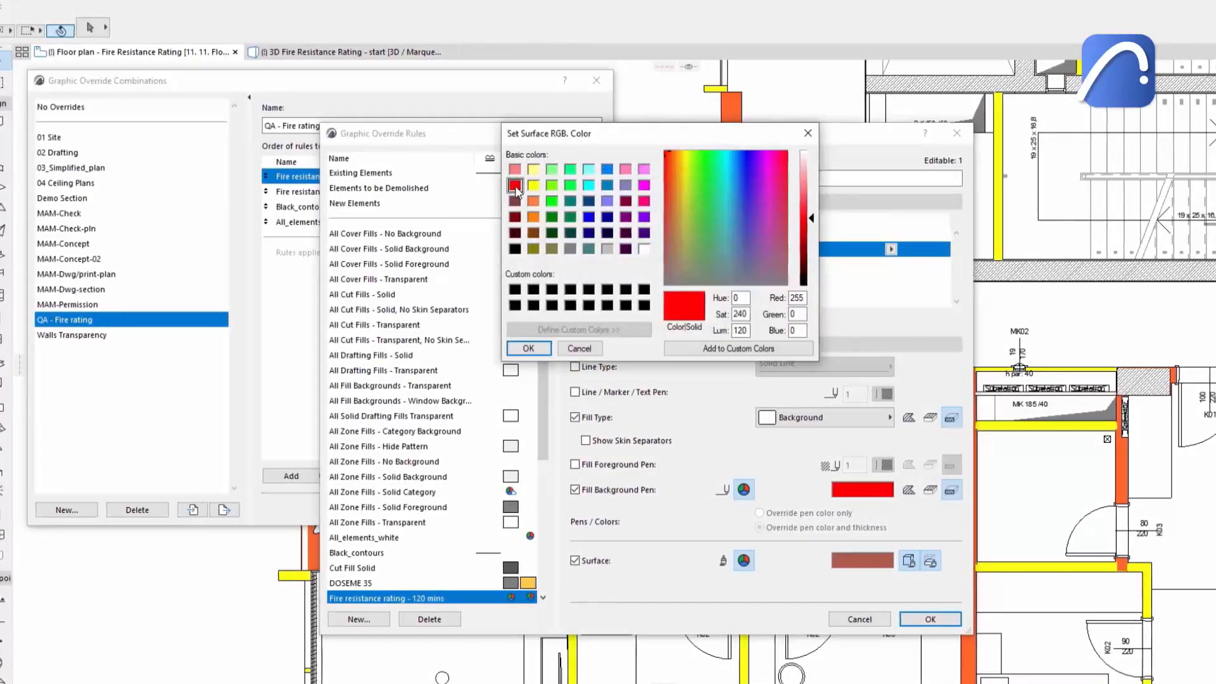
pyautogui.click(543, 350)
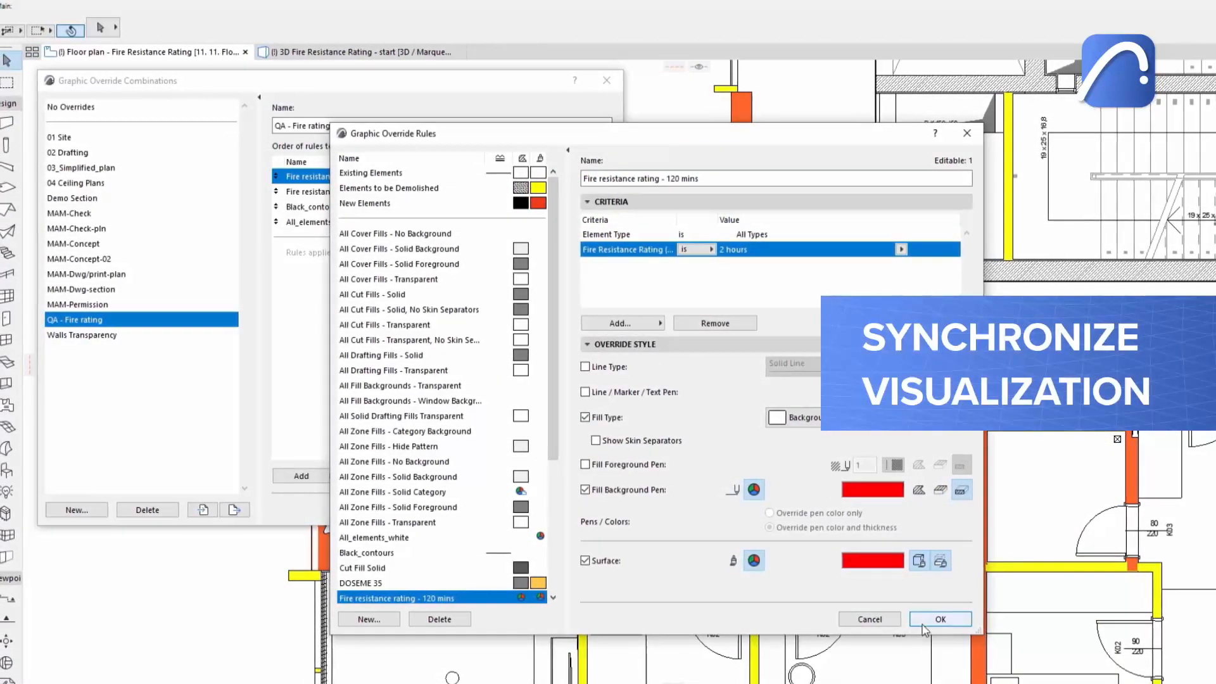
pyautogui.click(940, 619)
# Add the Fire resistance rating - 120 mins rule to the QA - Fire rating combination and check it in the 3D view.
pyautogui.click(326, 478)
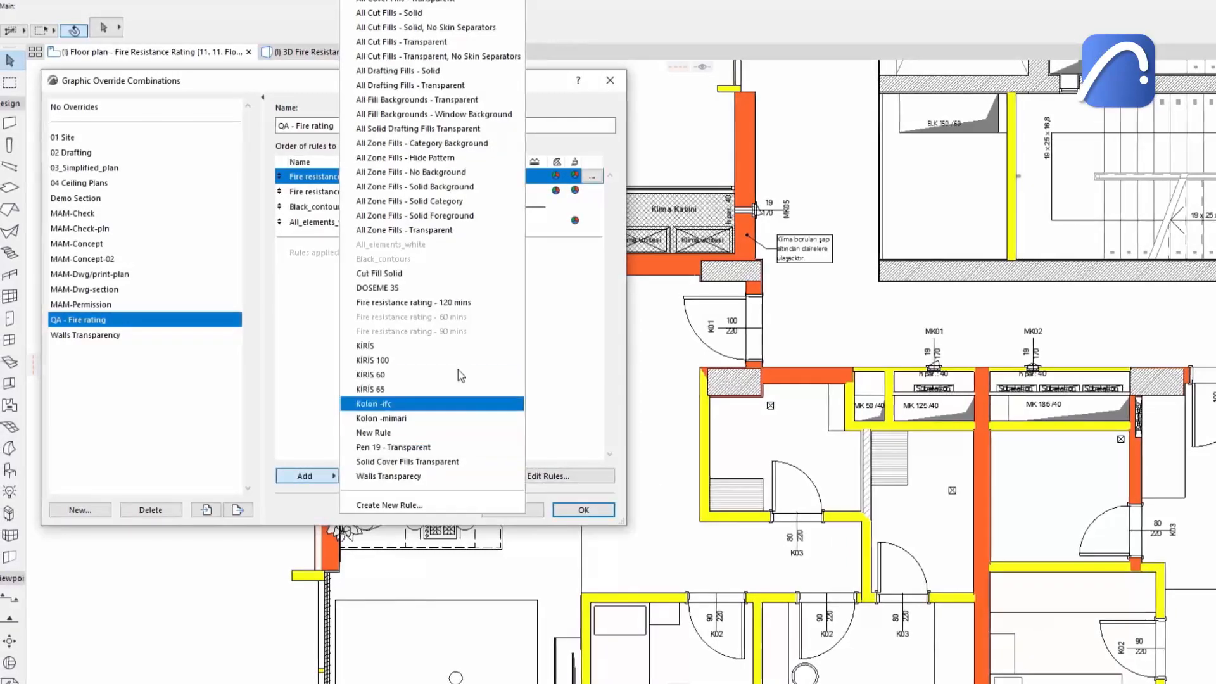
pyautogui.click(443, 302)
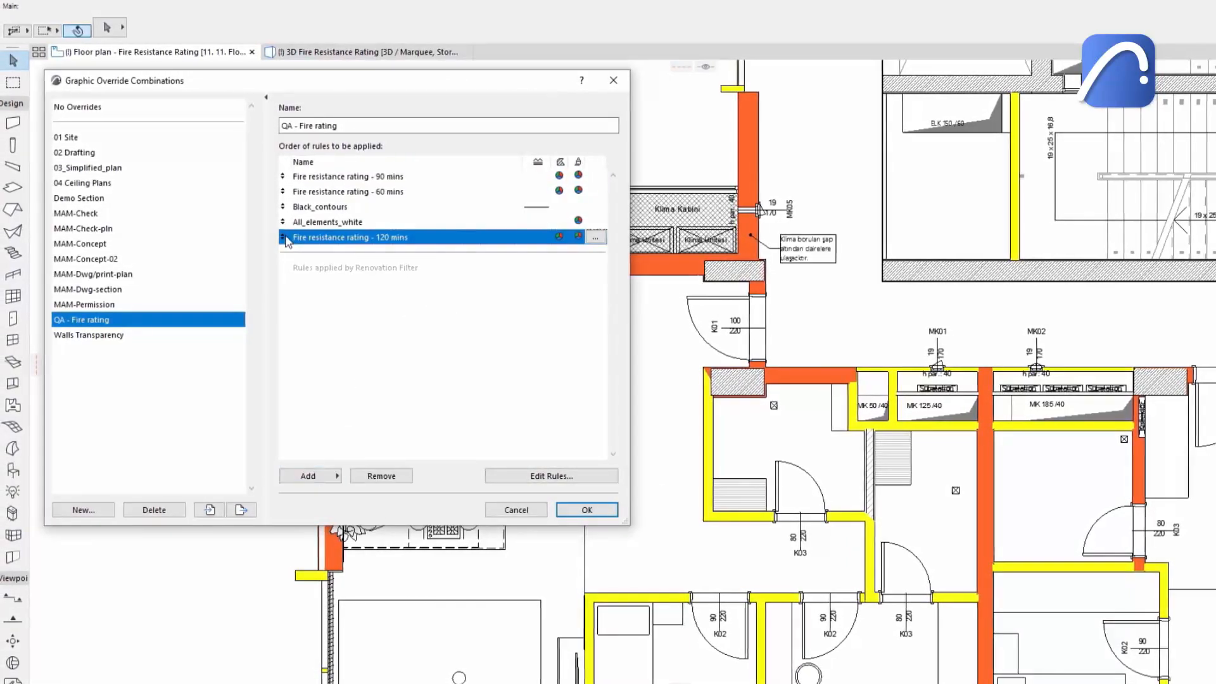
pyautogui.click(581, 510)
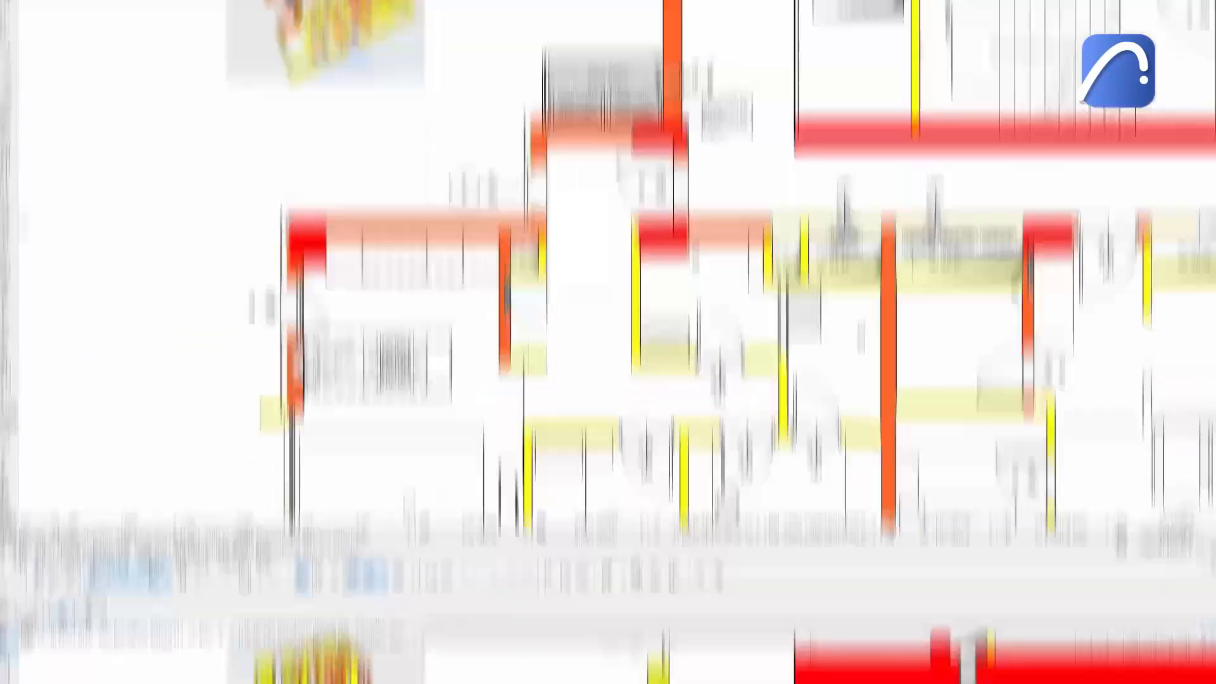
pyautogui.click(317, 80)
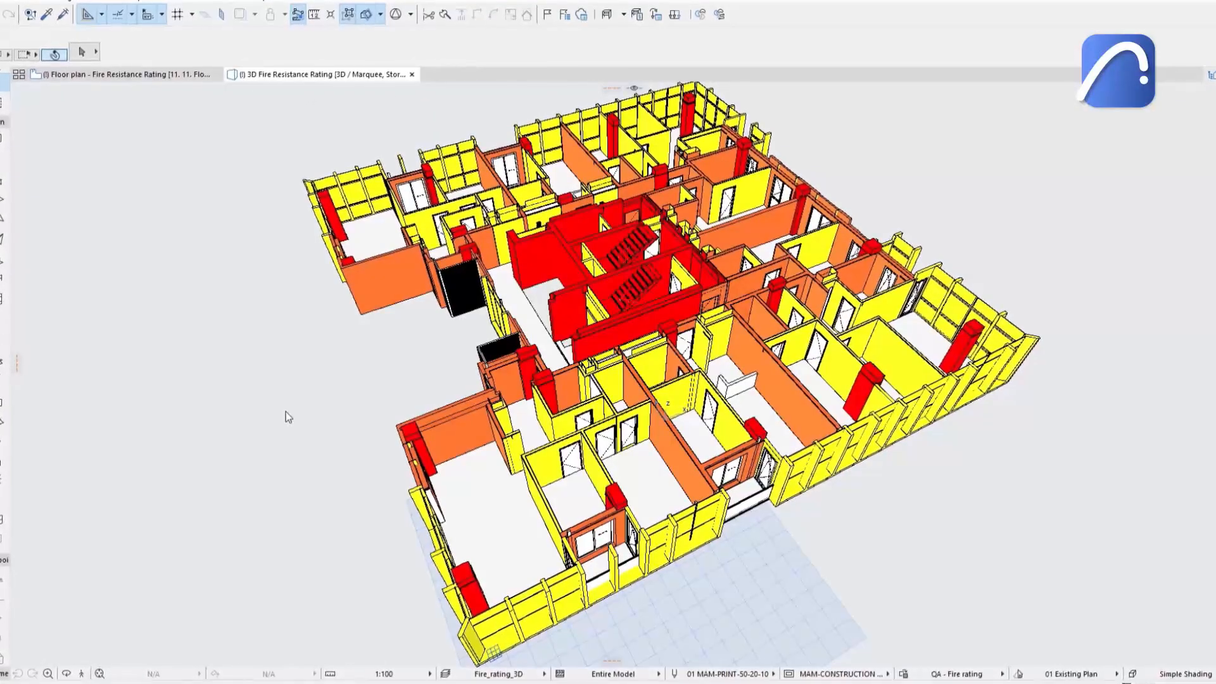